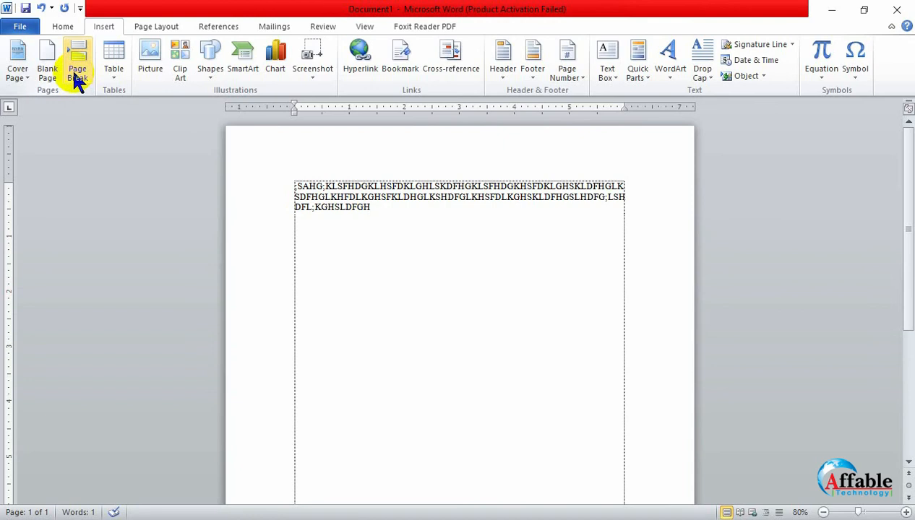
- Insert a page break after the existing text and enter RTEWTRS at the start of the second page
{"action": "left_click", "coordinate": [77, 80]}
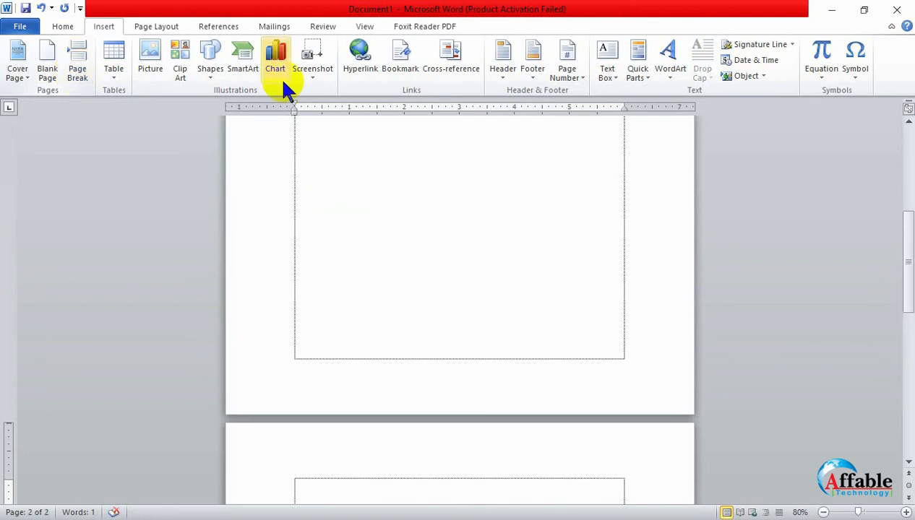
{"action": "scroll", "coordinate": [353, 220], "scroll_direction": "down", "scroll_amount": 2}
{"action": "left_click", "coordinate": [246, 217]}
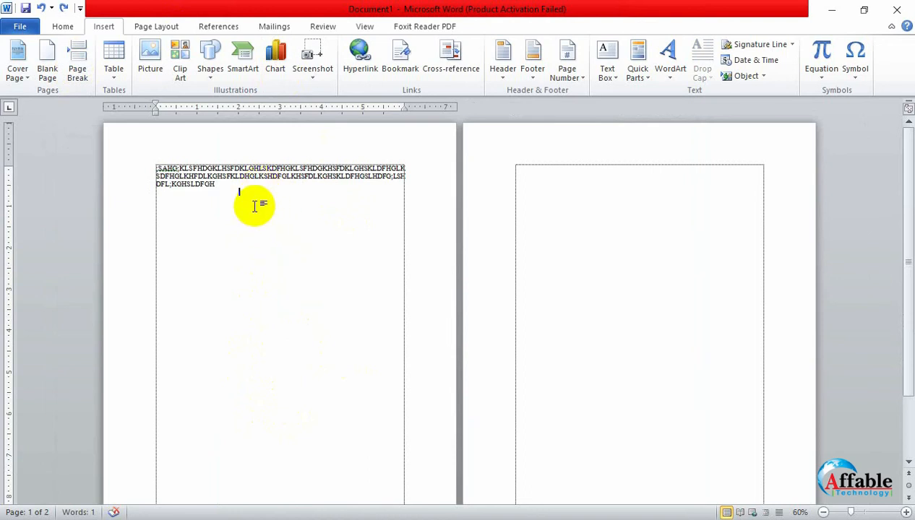
{"action": "left_click", "coordinate": [680, 179]}
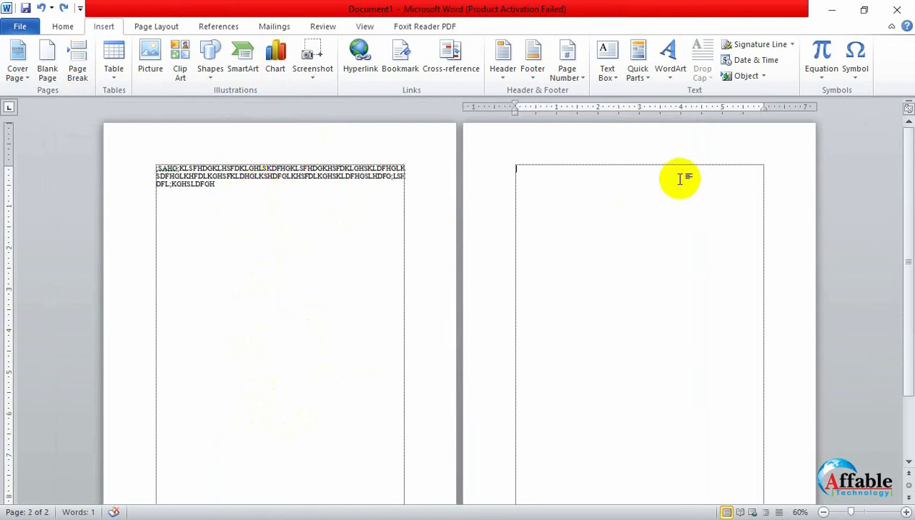
{"action": "left_click", "coordinate": [232, 245]}
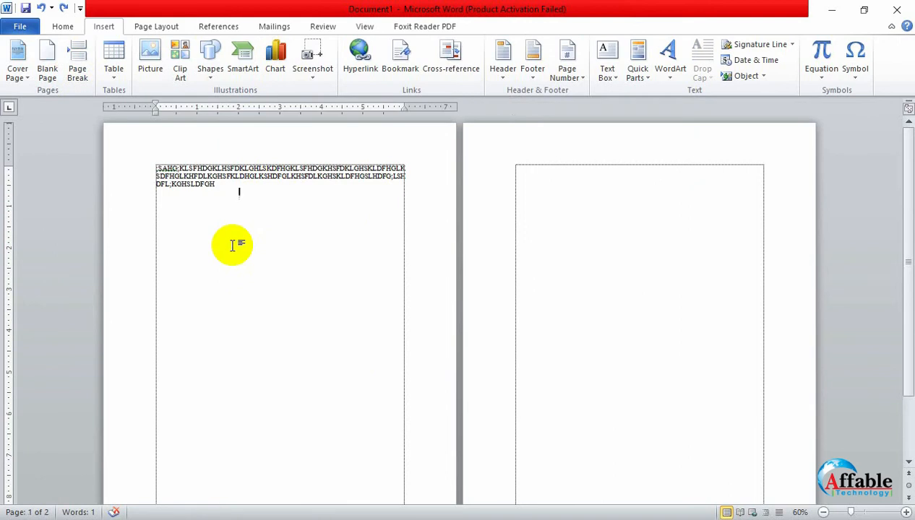
{"action": "type", "text": "RTE"}
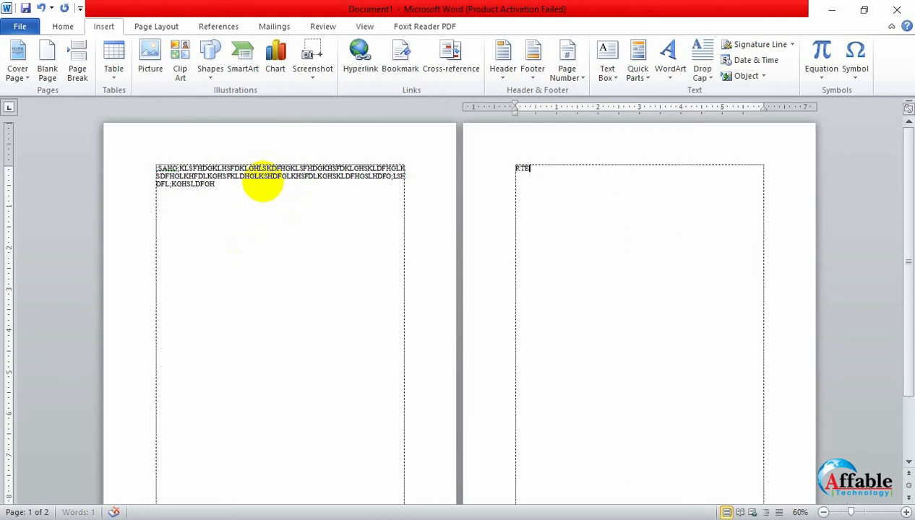
{"action": "type", "text": "WTRS"}
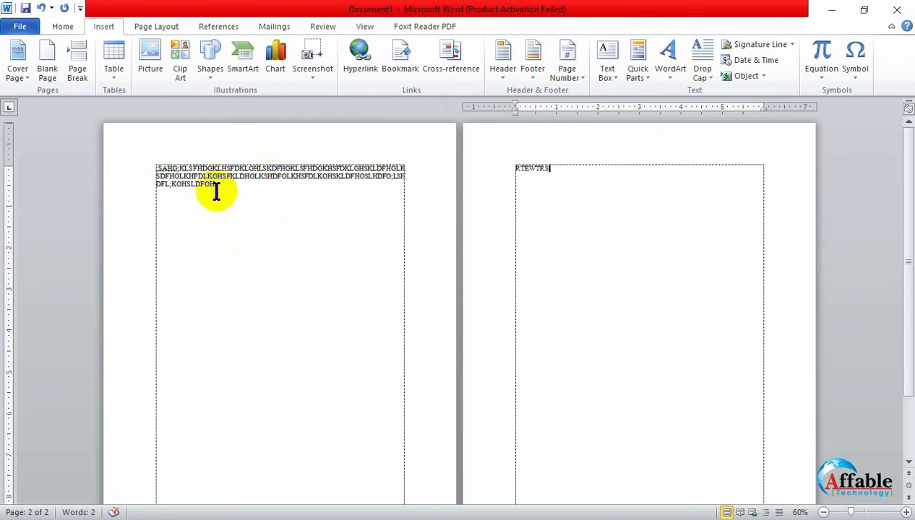
- Add a new line reading RJSSFJDFDGHDHDD below the text on the first page
{"action": "left_click", "coordinate": [216, 191]}
{"action": "key", "text": "Return"}
{"action": "type", "text": "RJSSFJDFD"}
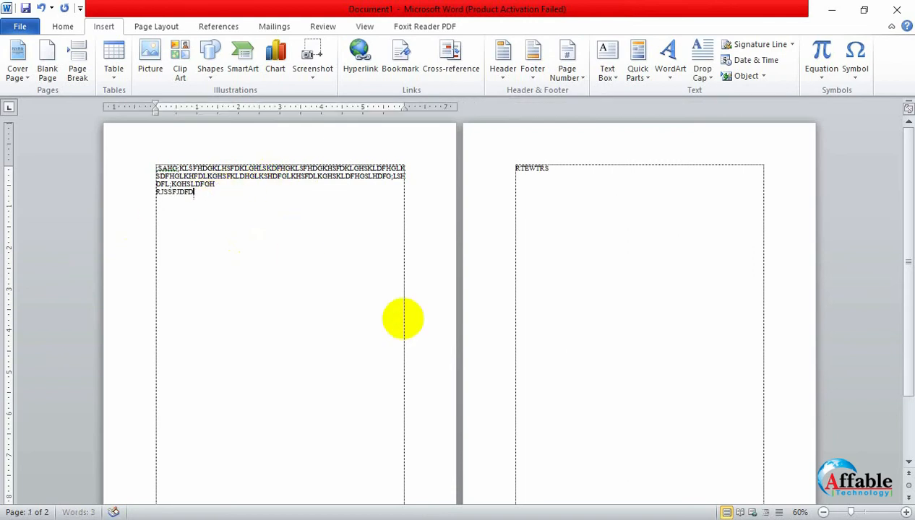
{"action": "type", "text": "GHDHDD"}
- Delete all the text on both pages together with the page break
{"action": "left_click", "coordinate": [465, 394]}
{"action": "left_click_drag", "start_coordinate": [546, 190], "coordinate": [128, 175]}
{"action": "key", "text": "Delete"}
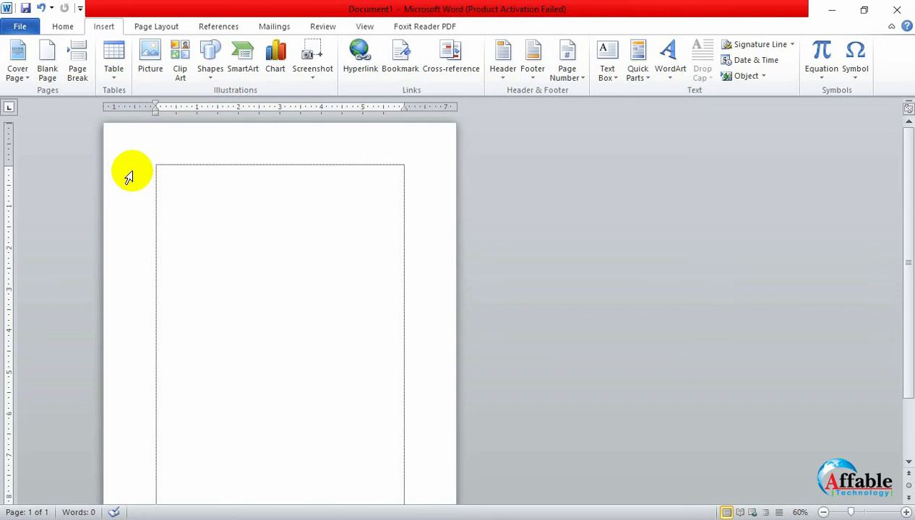
{"action": "scroll", "coordinate": [128, 177], "scroll_direction": "up", "scroll_amount": 5}
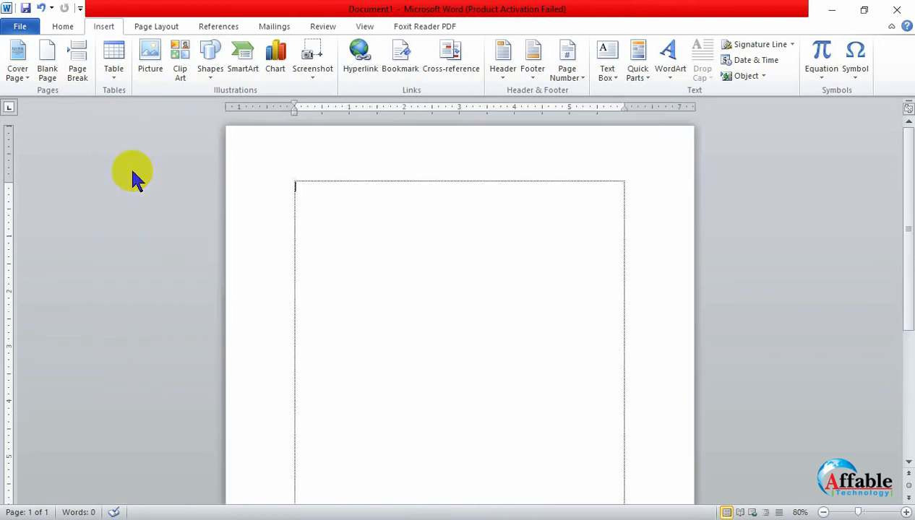
{"action": "type", "text": "eDU"}
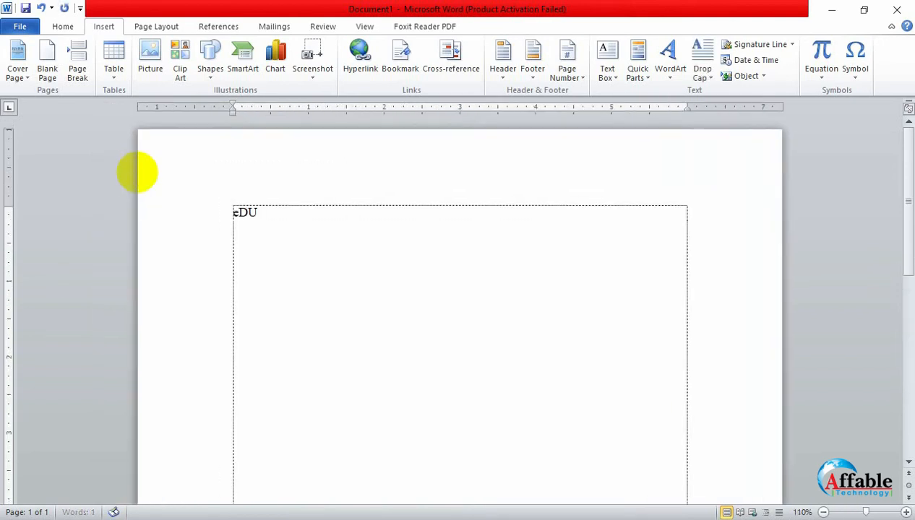
{"action": "type", "text": "CATIONAL"}
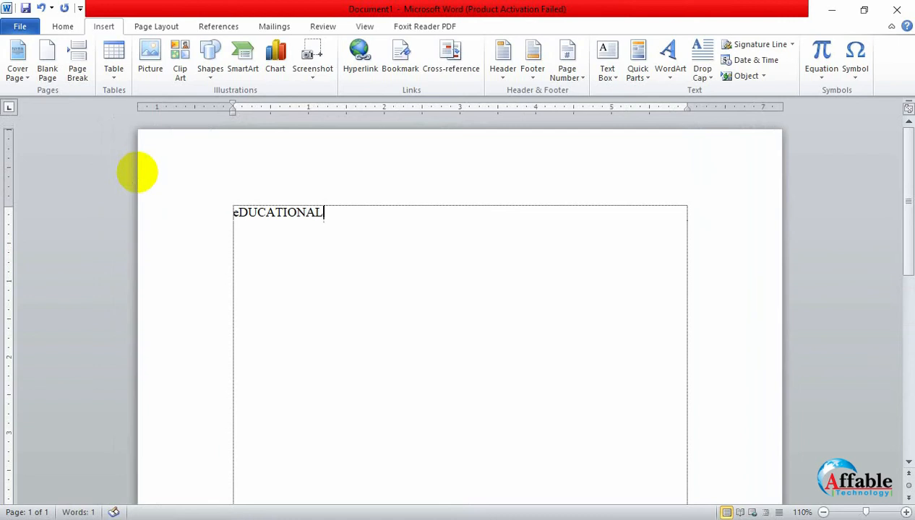
{"action": "key", "text": "BackSpace"}
{"action": "key", "text": "BackSpace"}
{"action": "key", "text": "BackSpace"}
{"action": "key", "text": "BackSpace"}
{"action": "key", "text": "BackSpace"}
{"action": "key", "text": "BackSpace"}
{"action": "key", "text": "BackSpace"}
{"action": "key", "text": "BackSpace"}
{"action": "key", "text": "BackSpace"}
{"action": "key", "text": "BackSpace"}
{"action": "key", "text": "BackSpace"}
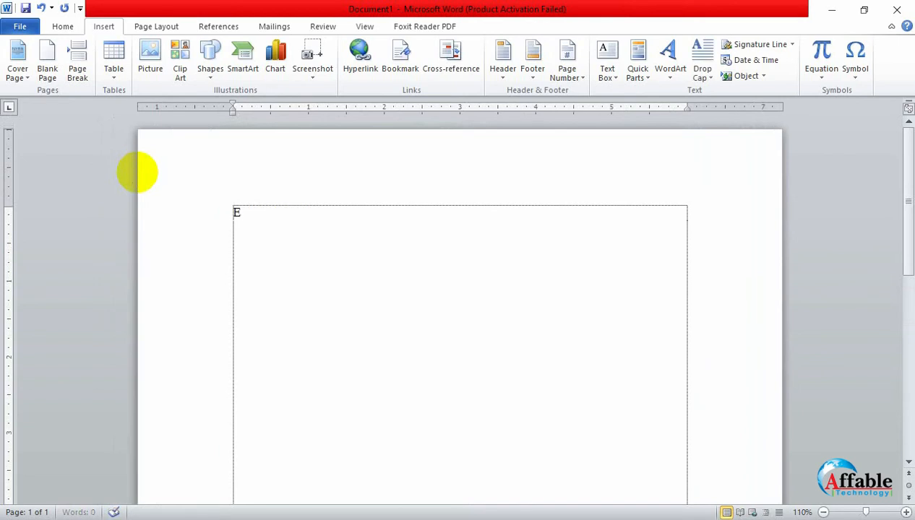
- Write the heading Educational Qualification at the top of the page and start a new line below it
{"action": "type", "text": "Educational Qual"}
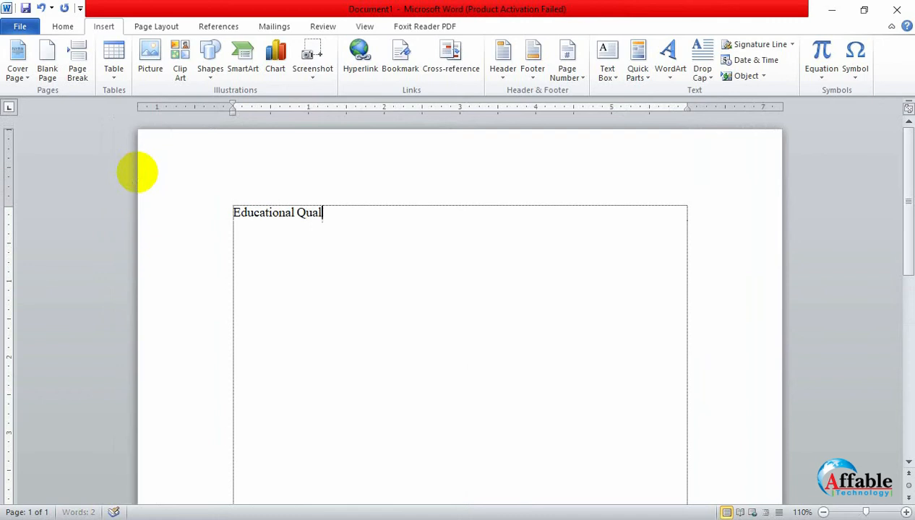
{"action": "type", "text": "ification:"}
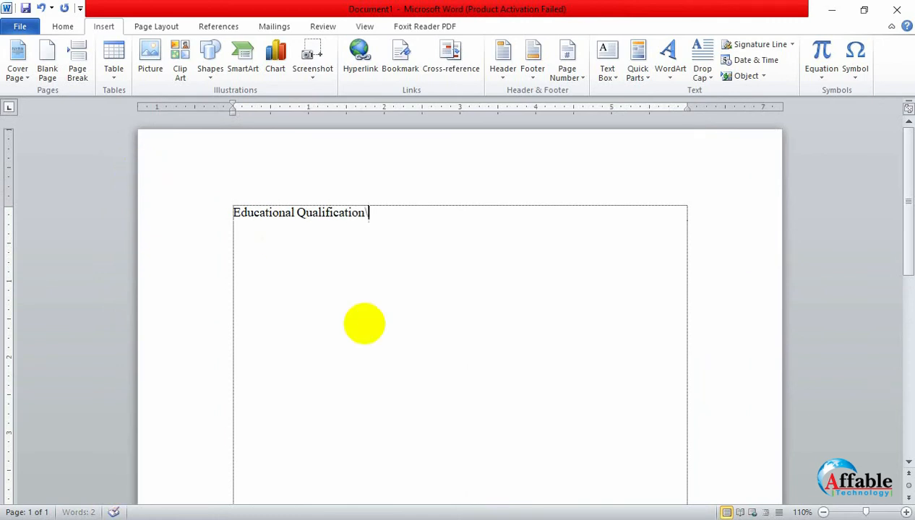
{"action": "key", "text": "BackSpace"}
{"action": "key", "text": "Return"}
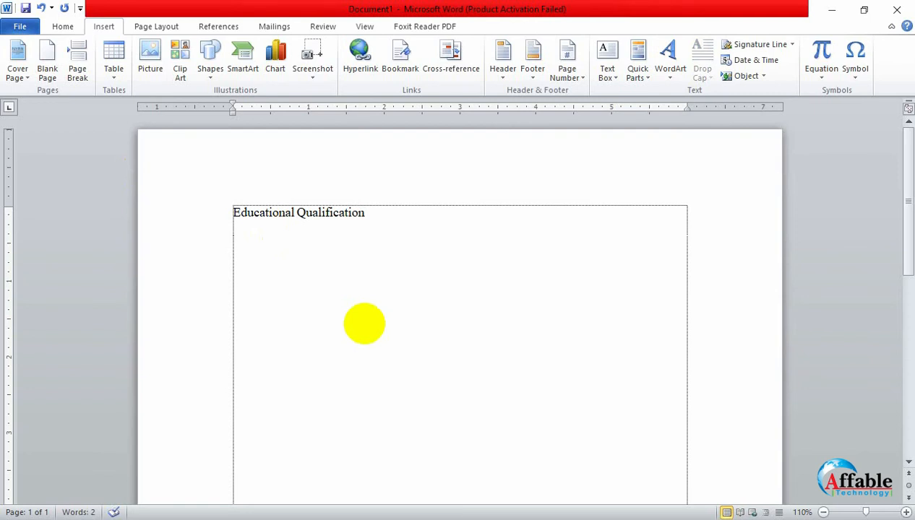
- Try a table of 5 columns and 4 rows below the heading and undo its insertion
{"action": "left_click", "coordinate": [112, 72]}
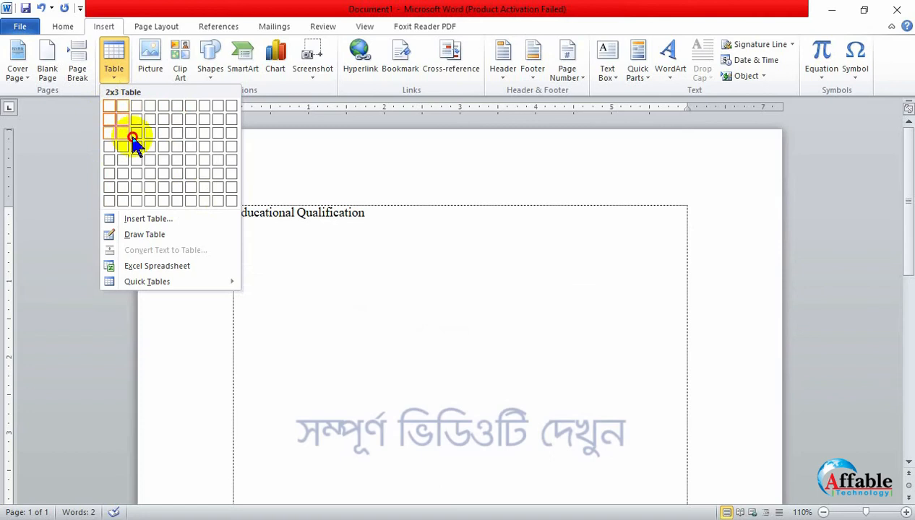
{"action": "left_click", "coordinate": [171, 188]}
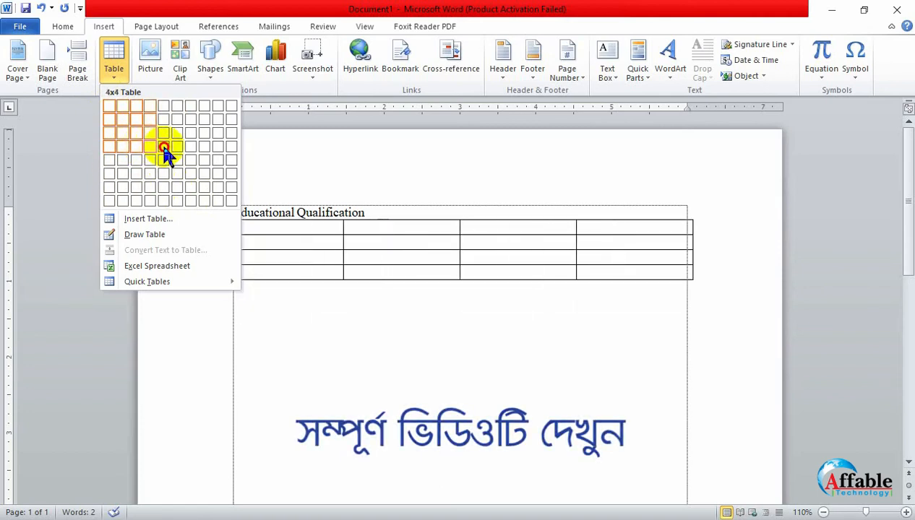
{"action": "left_click", "coordinate": [164, 152]}
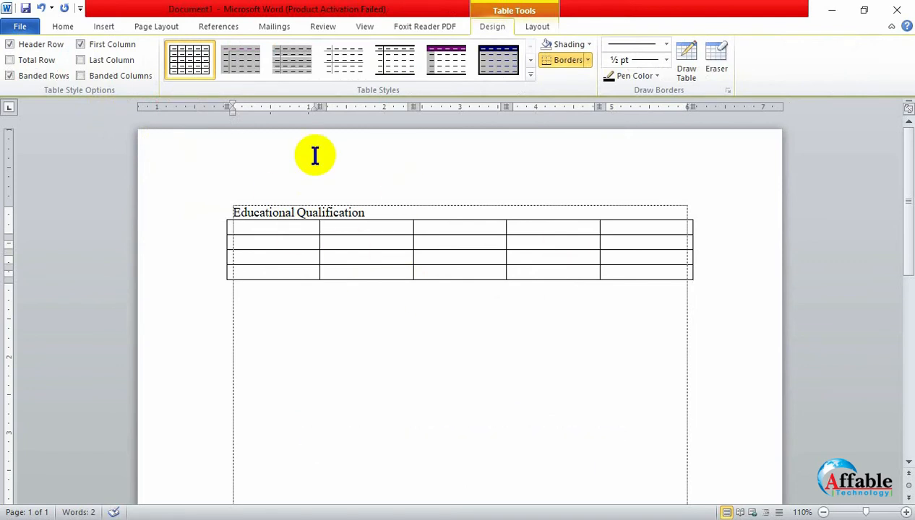
{"action": "key", "text": "ctrl+z"}
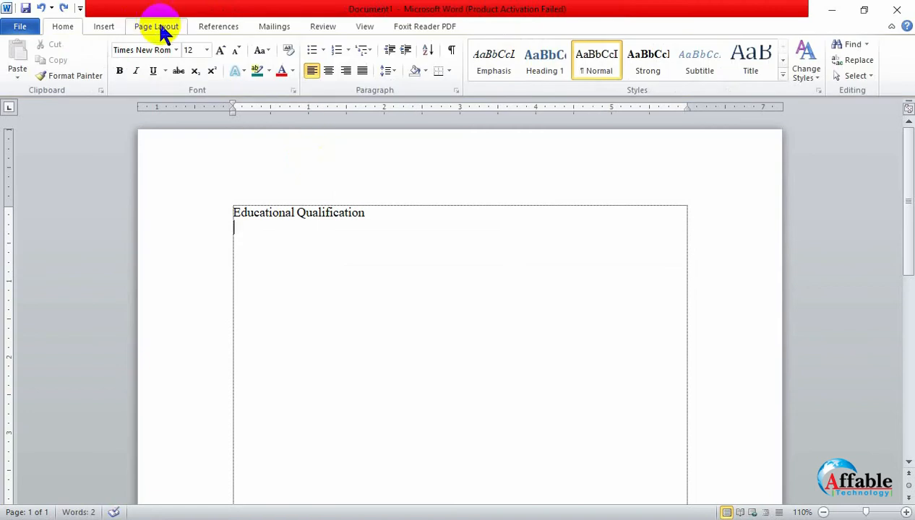
- Insert a table with 5 columns and 3 rows and automatic fixed column width below the Educational Qualification heading
{"action": "left_click", "coordinate": [103, 28]}
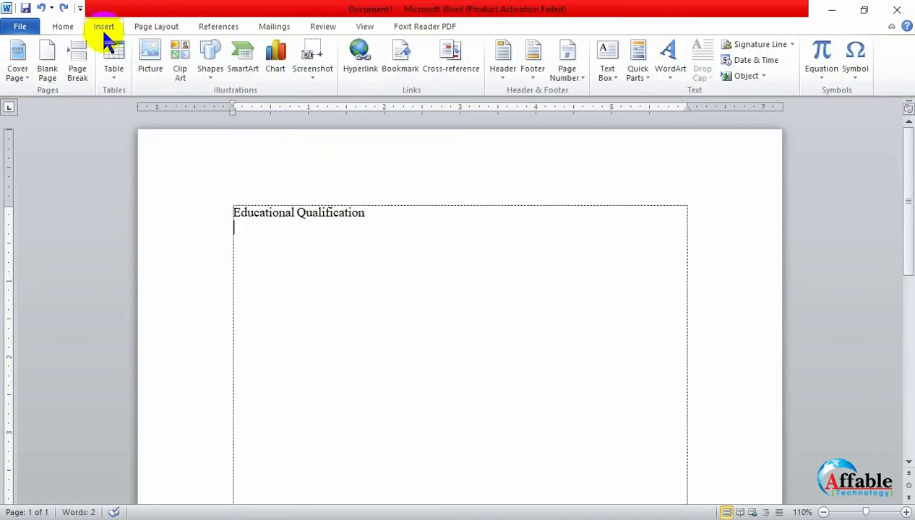
{"action": "left_click", "coordinate": [114, 76]}
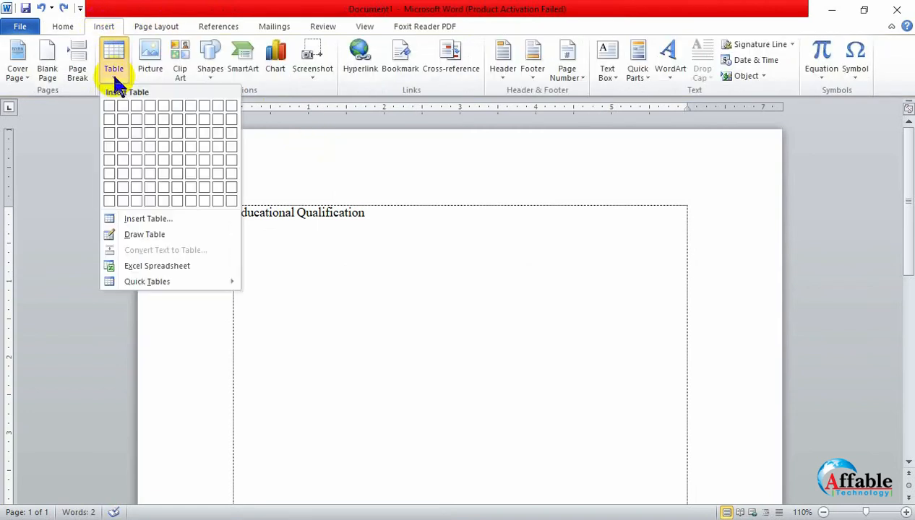
{"action": "left_click", "coordinate": [137, 218]}
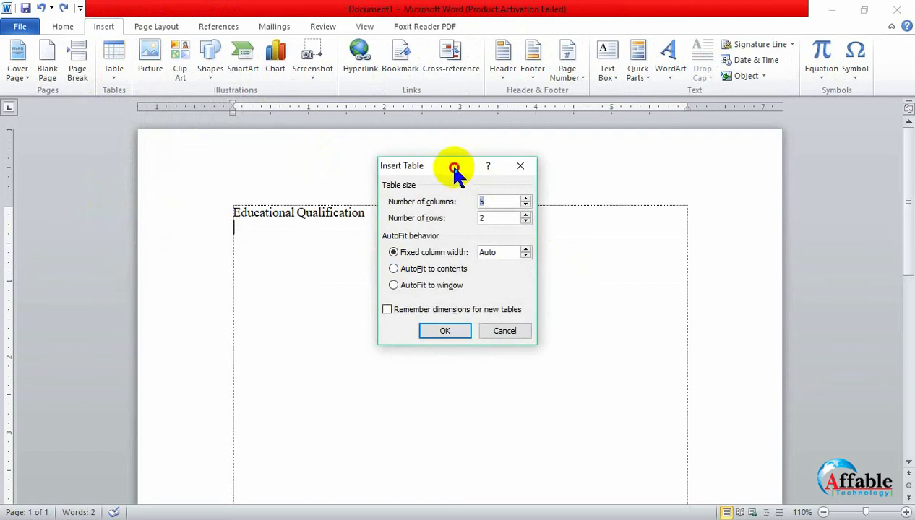
{"action": "left_click_drag", "start_coordinate": [448, 164], "coordinate": [591, 190]}
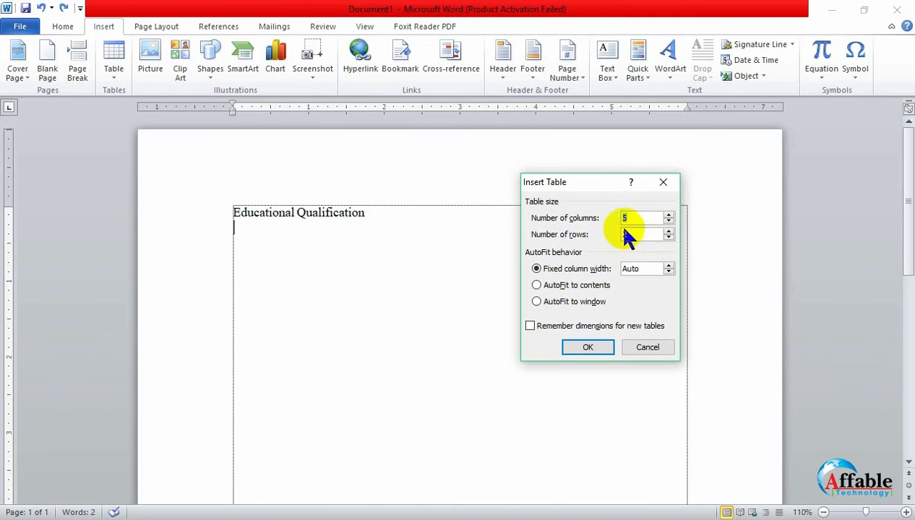
{"action": "left_click", "coordinate": [668, 230]}
{"action": "left_click", "coordinate": [588, 347]}
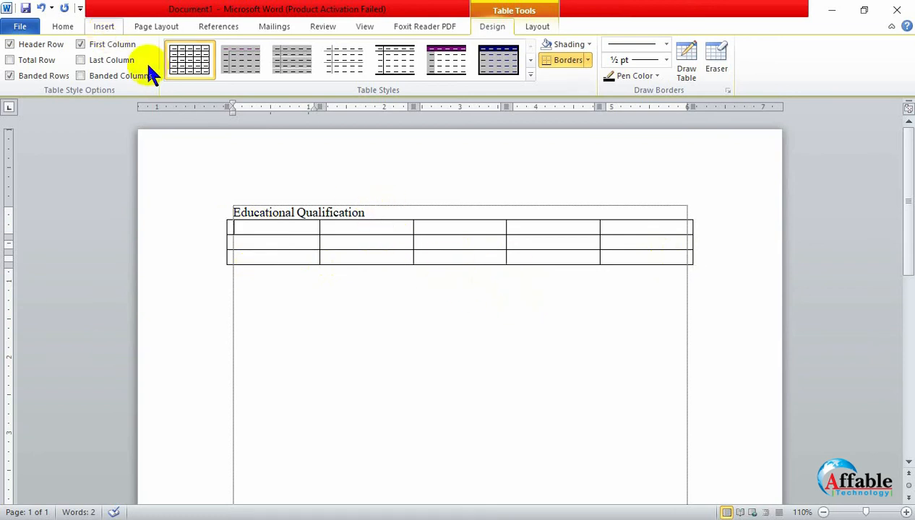
{"action": "left_click", "coordinate": [311, 388]}
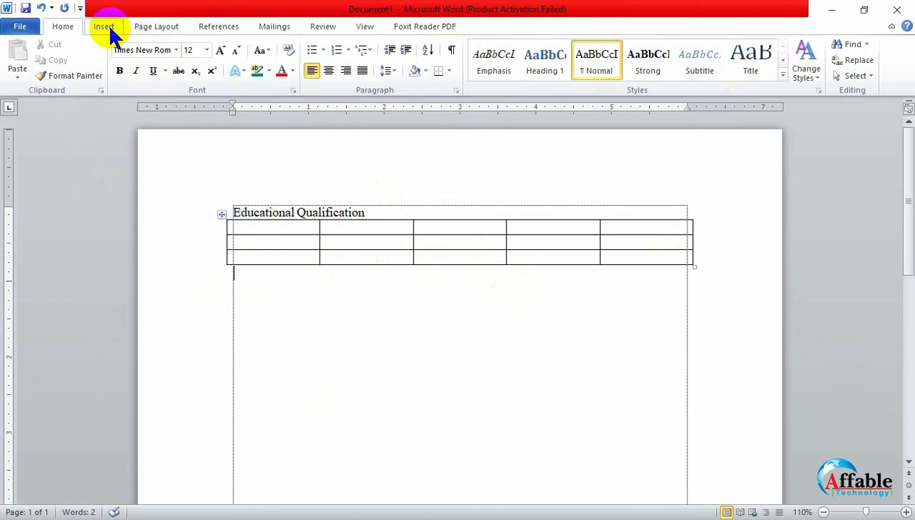
{"action": "left_click", "coordinate": [110, 31]}
{"action": "left_click", "coordinate": [112, 72]}
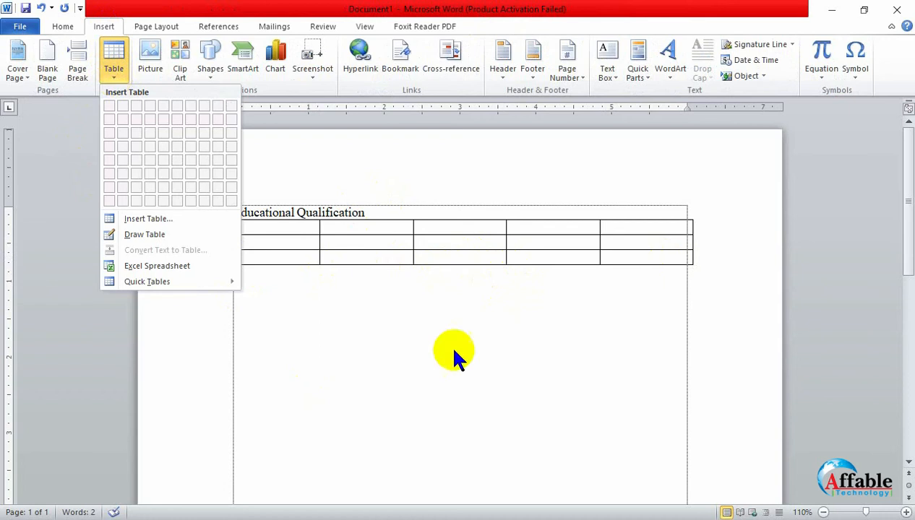
{"action": "left_click", "coordinate": [471, 355]}
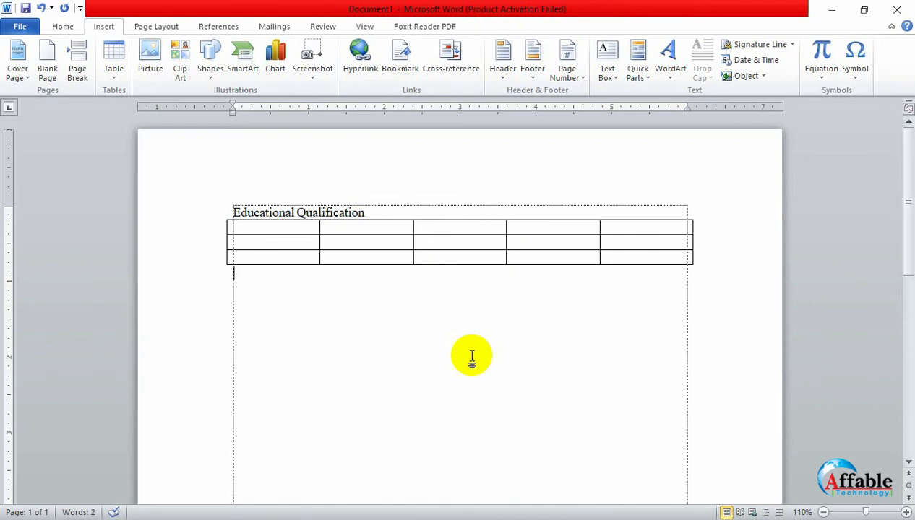
- Check the page with the heading and table in the print preview and return to the document
{"action": "key", "text": "ctrl+p"}
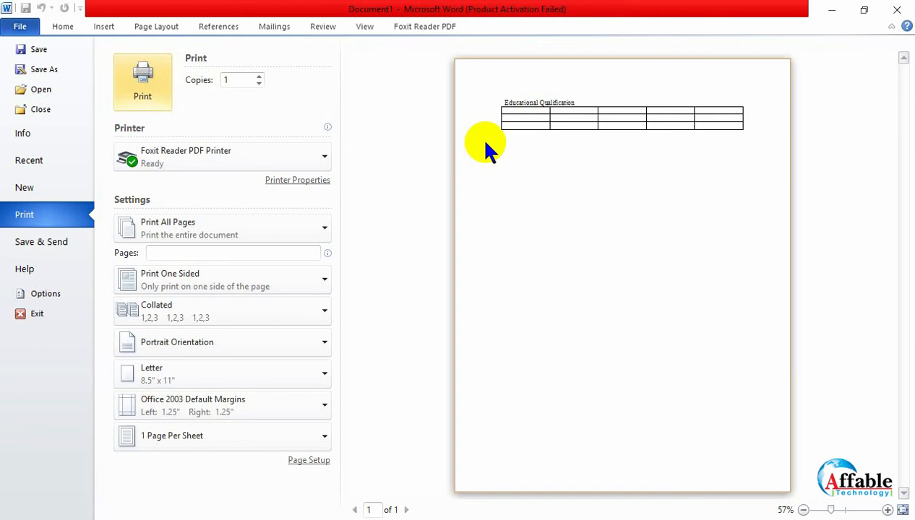
{"action": "key", "text": "Escape"}
- Apply the table style with a dark blue header row and grey body rows to the table
{"action": "scroll", "coordinate": [339, 461], "scroll_direction": "up", "scroll_amount": 4}
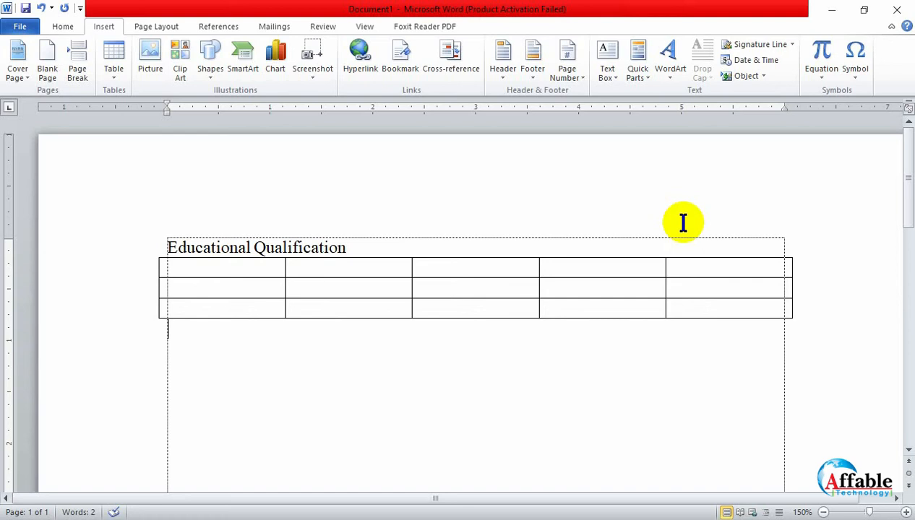
{"action": "left_click", "coordinate": [310, 290]}
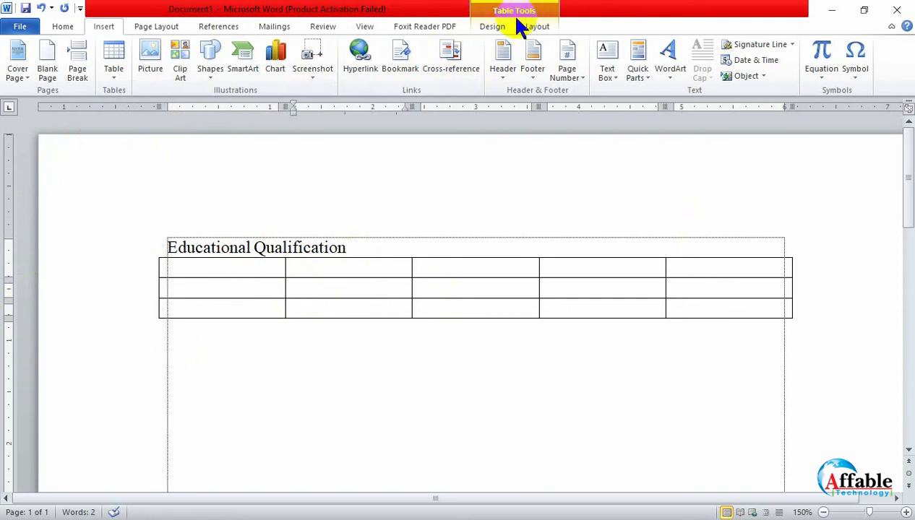
{"action": "left_click", "coordinate": [329, 246]}
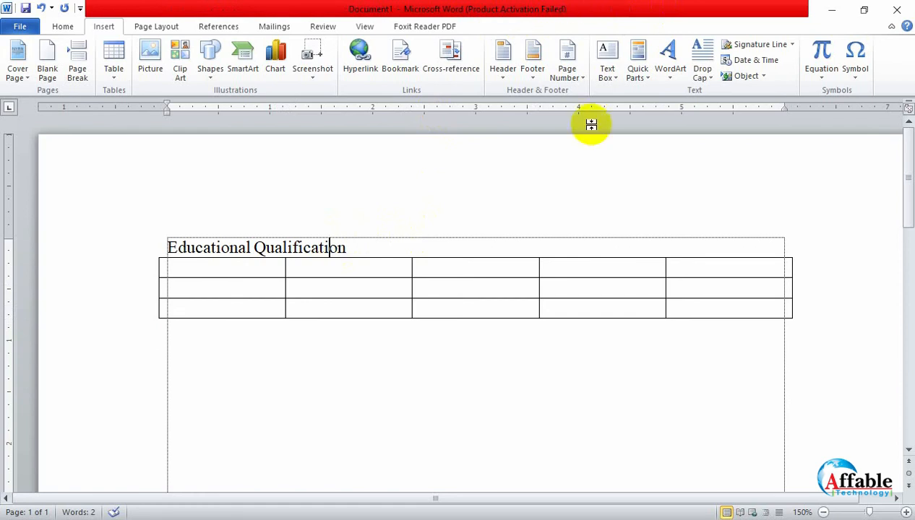
{"action": "left_click", "coordinate": [442, 290]}
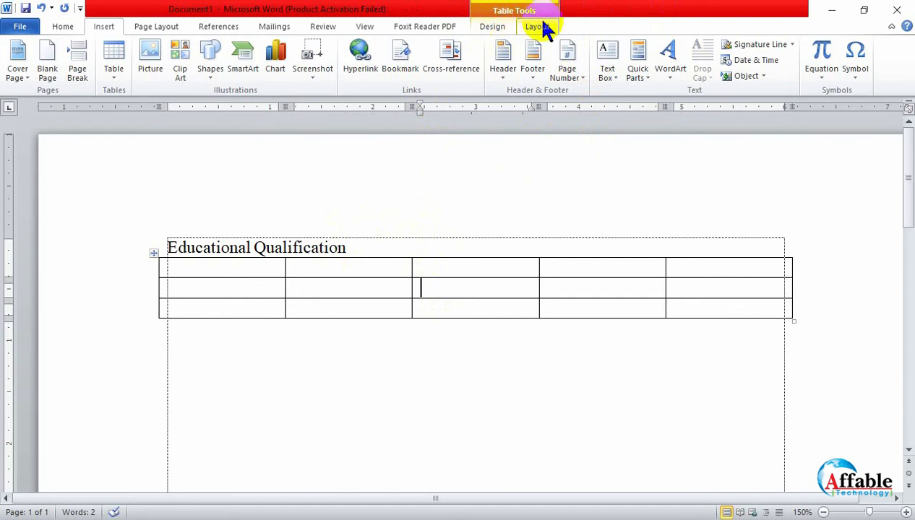
{"action": "left_click", "coordinate": [488, 32]}
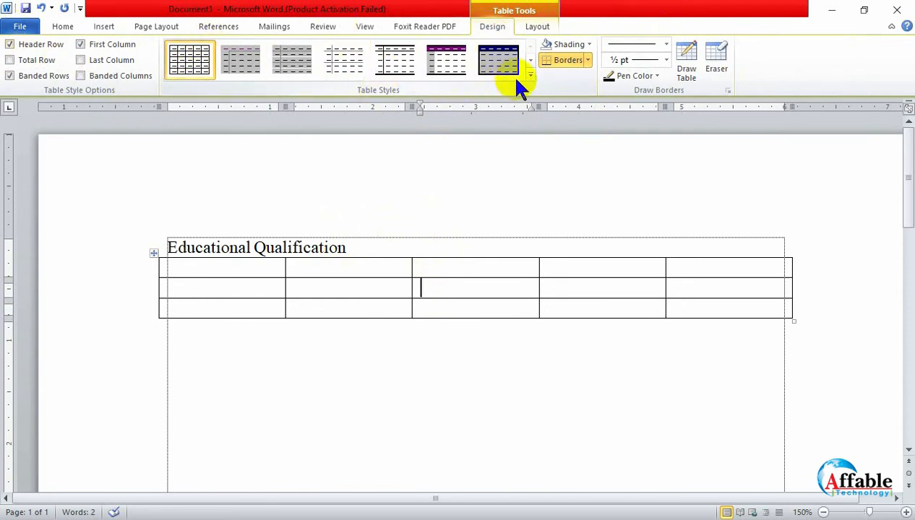
{"action": "left_click", "coordinate": [510, 58]}
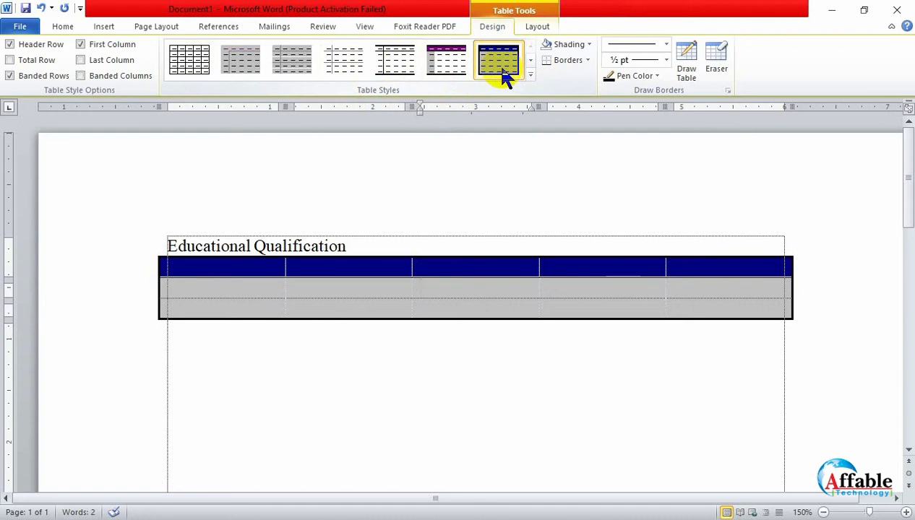
- Shade the middle cell of the table's second row dark red and look over the available border options
{"action": "left_click", "coordinate": [588, 44]}
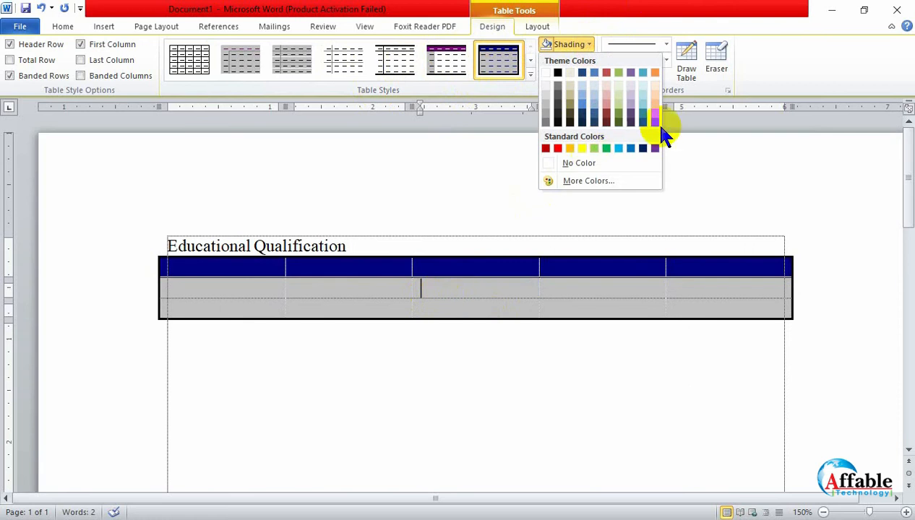
{"action": "left_click", "coordinate": [606, 118]}
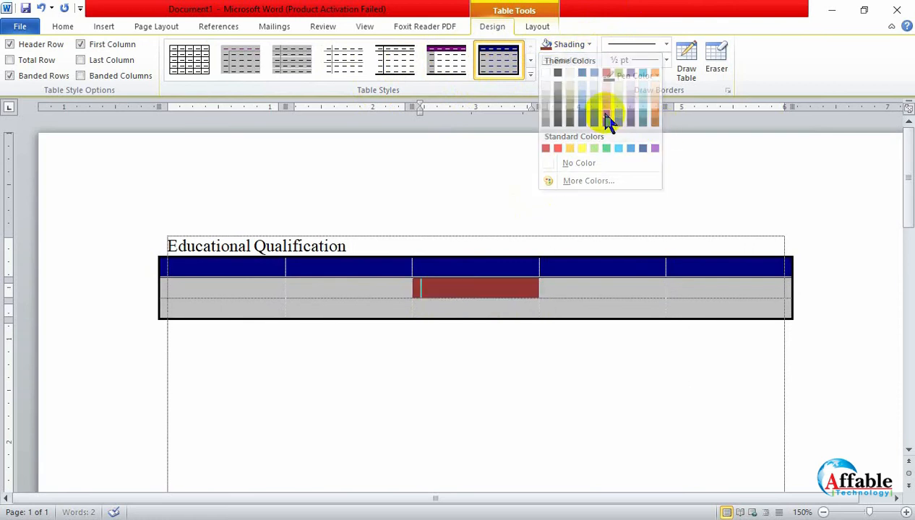
{"action": "left_click", "coordinate": [586, 61]}
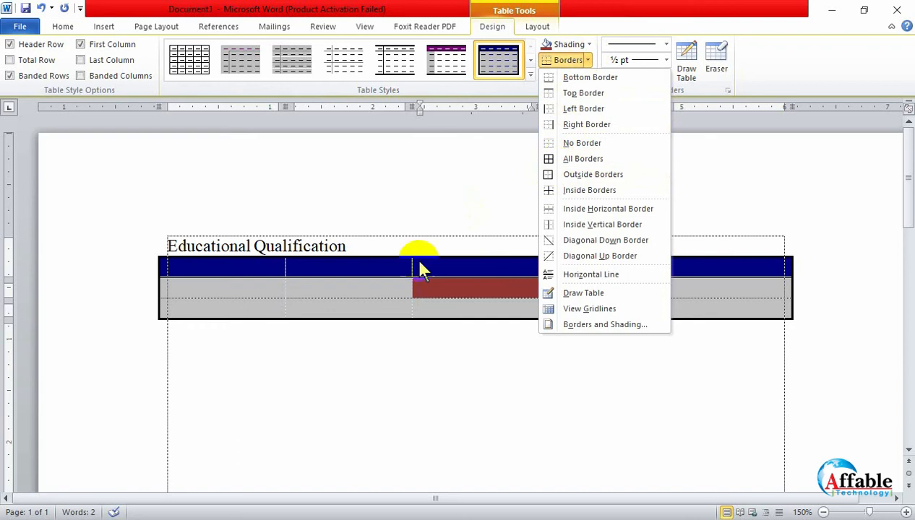
{"action": "left_click", "coordinate": [433, 303]}
{"action": "left_click", "coordinate": [553, 315]}
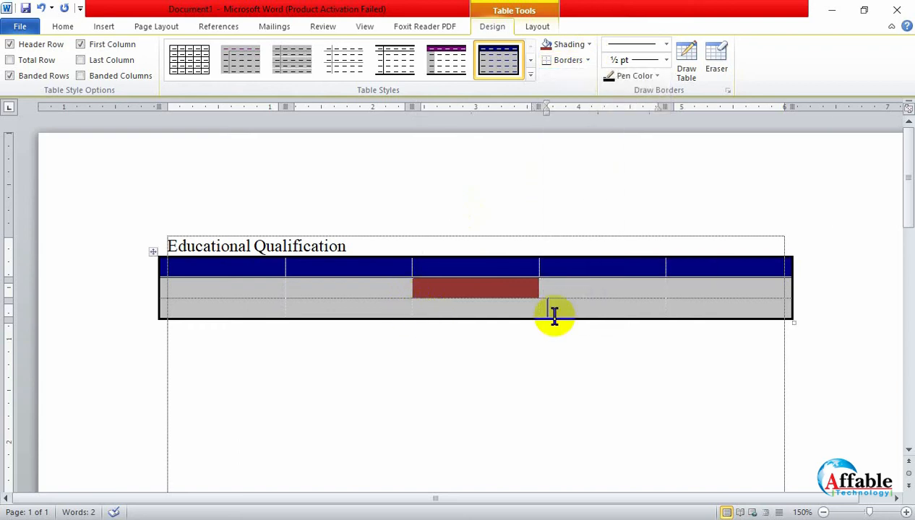
{"action": "scroll", "coordinate": [541, 341], "scroll_direction": "up", "scroll_amount": 4}
{"action": "scroll", "coordinate": [543, 341], "scroll_direction": "up", "scroll_amount": 3}
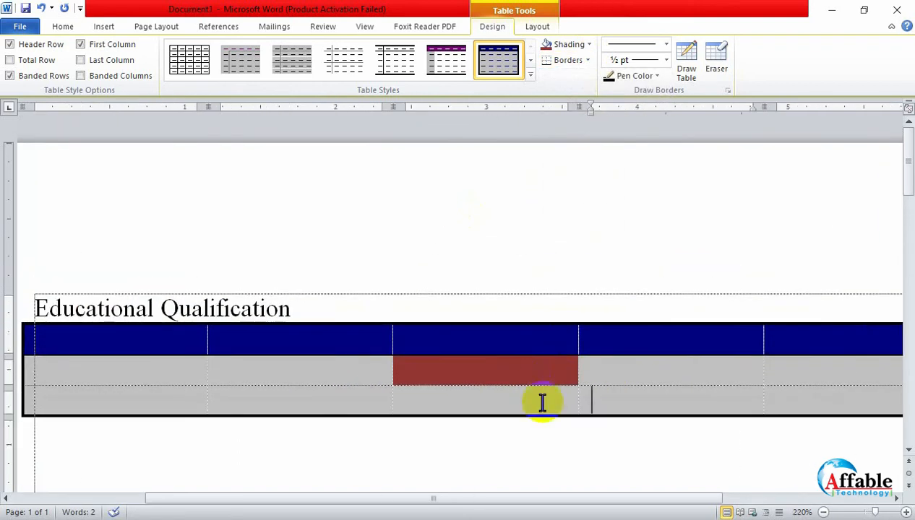
{"action": "left_click", "coordinate": [453, 372]}
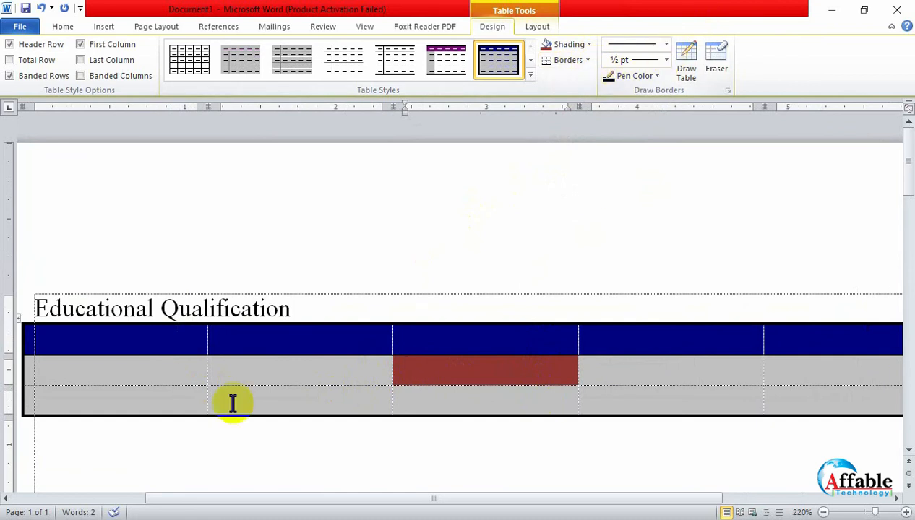
{"action": "scroll", "coordinate": [394, 367], "scroll_direction": "down", "scroll_amount": 4}
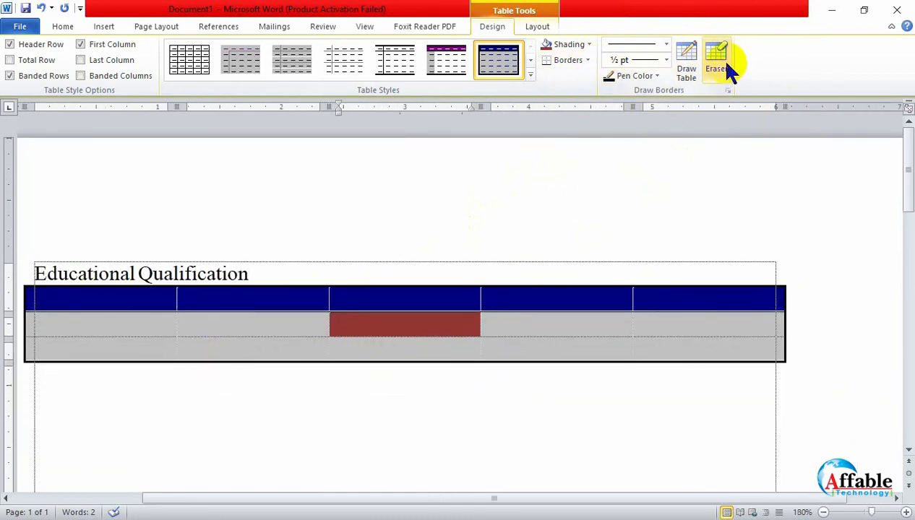
- Draw a diagonal border line across the first header cell with Draw Table, rising from its lower-left to its upper-right corner
{"action": "left_click", "coordinate": [684, 63]}
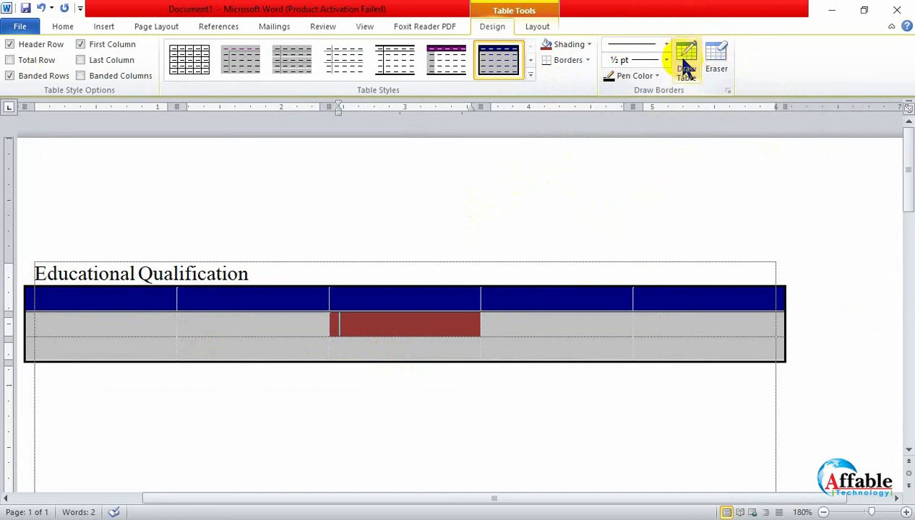
{"action": "left_click", "coordinate": [686, 61]}
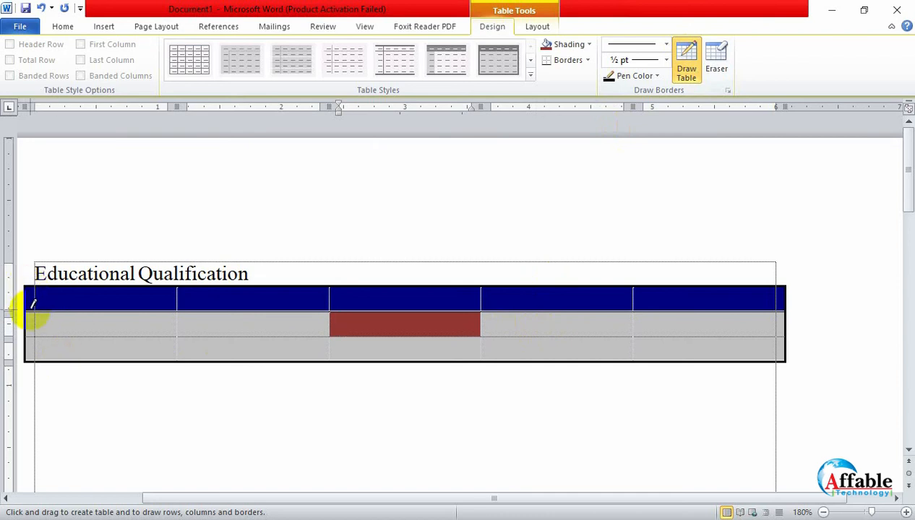
{"action": "mouse_move", "coordinate": [26, 307]}
{"action": "left_mouse_down"}
{"action": "mouse_move", "coordinate": [178, 272]}
{"action": "mouse_move", "coordinate": [177, 283]}
{"action": "left_mouse_up"}
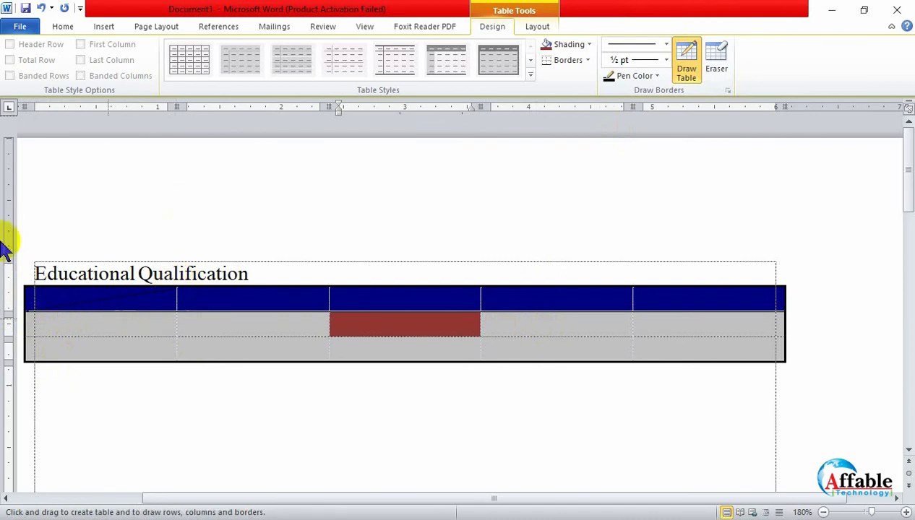
{"action": "left_click", "coordinate": [685, 72]}
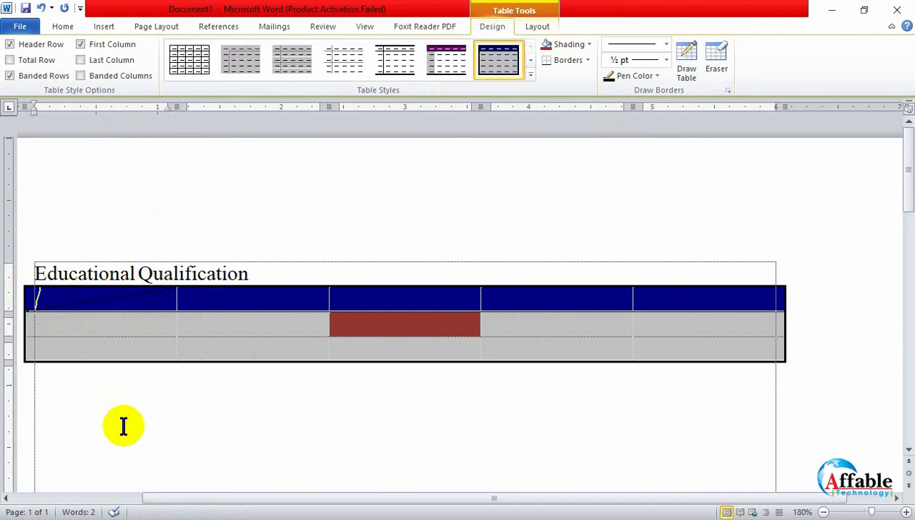
{"action": "scroll", "coordinate": [261, 486], "scroll_direction": "up", "scroll_amount": 12}
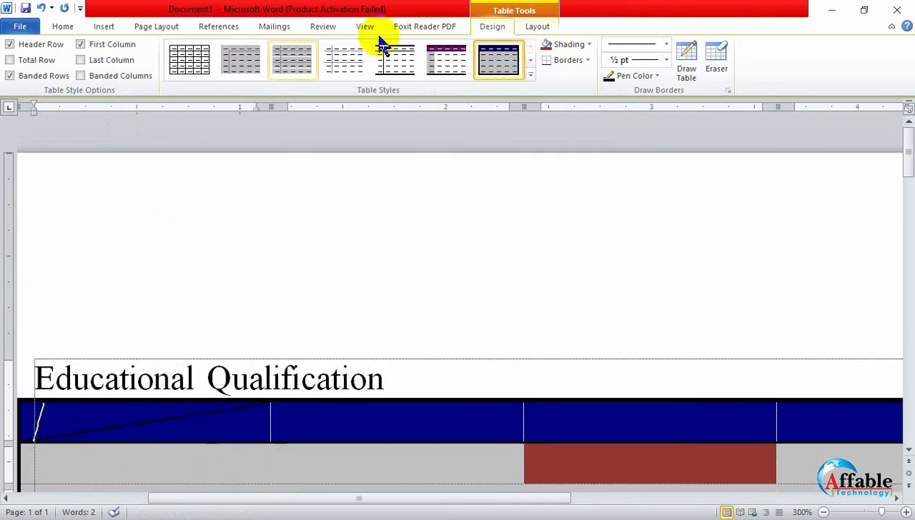
- Apply the plain grid style to the table and draw a rising diagonal line across its first cell
{"action": "left_click", "coordinate": [192, 61]}
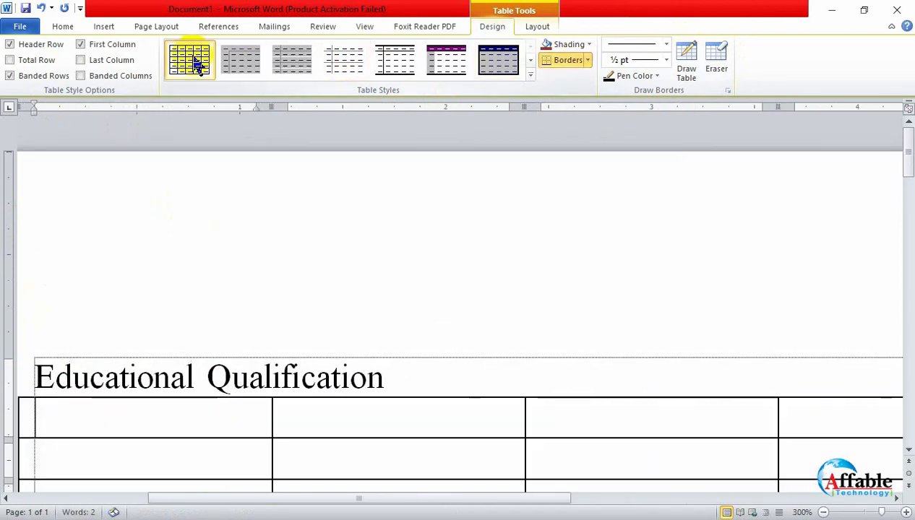
{"action": "scroll", "coordinate": [318, 386], "scroll_direction": "down", "scroll_amount": 4}
{"action": "scroll", "coordinate": [319, 376], "scroll_direction": "down", "scroll_amount": 2}
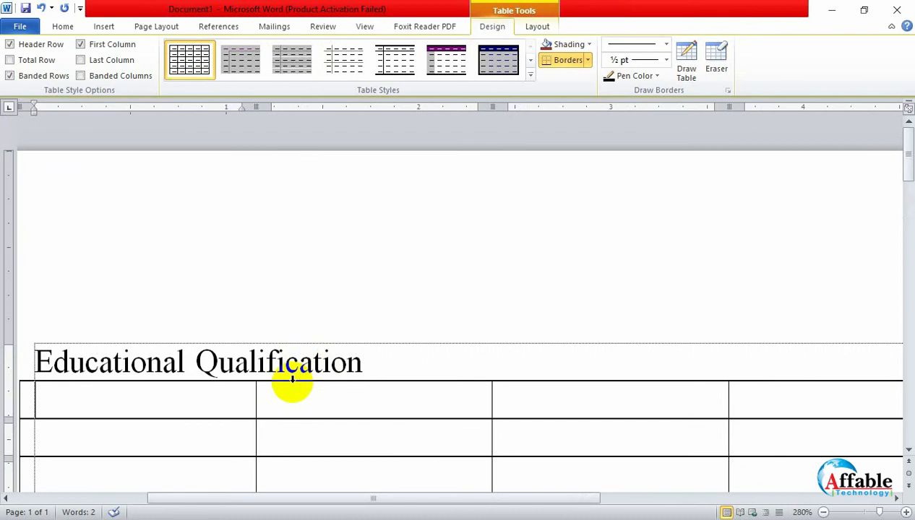
{"action": "left_click", "coordinate": [688, 61]}
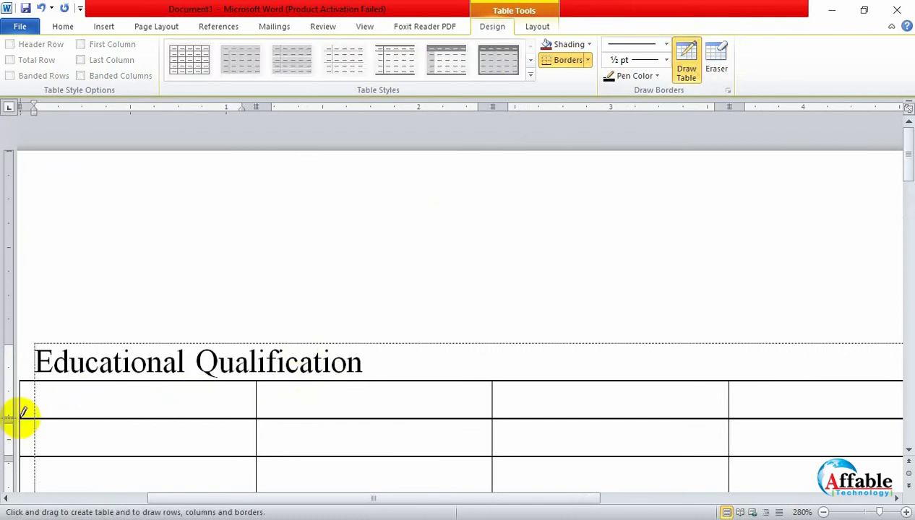
{"action": "mouse_move", "coordinate": [20, 415]}
{"action": "left_mouse_down"}
{"action": "mouse_move", "coordinate": [193, 380]}
{"action": "mouse_move", "coordinate": [388, 380]}
{"action": "left_mouse_up"}
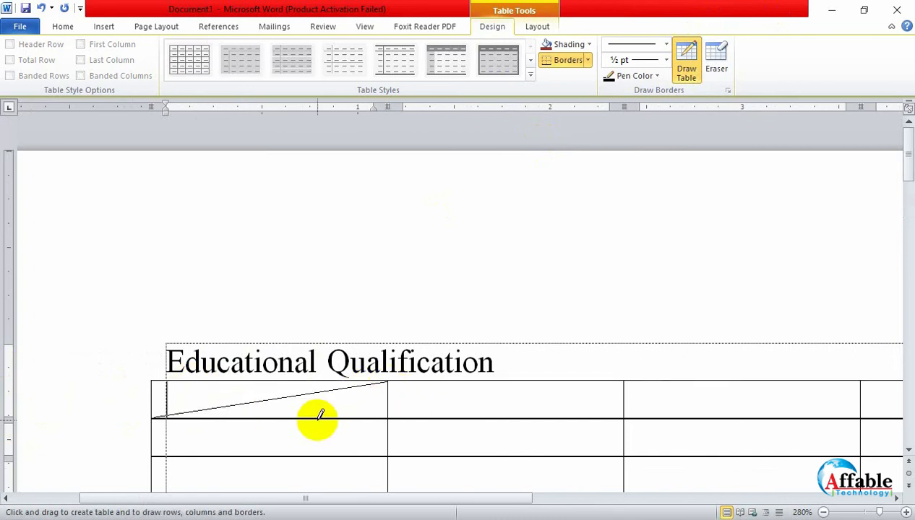
- Try sample text in the diagonally split first cell, replacing "agsdlkfgask" with "sdfaasdf"
{"action": "type", "text": "agsdlkfgask"}
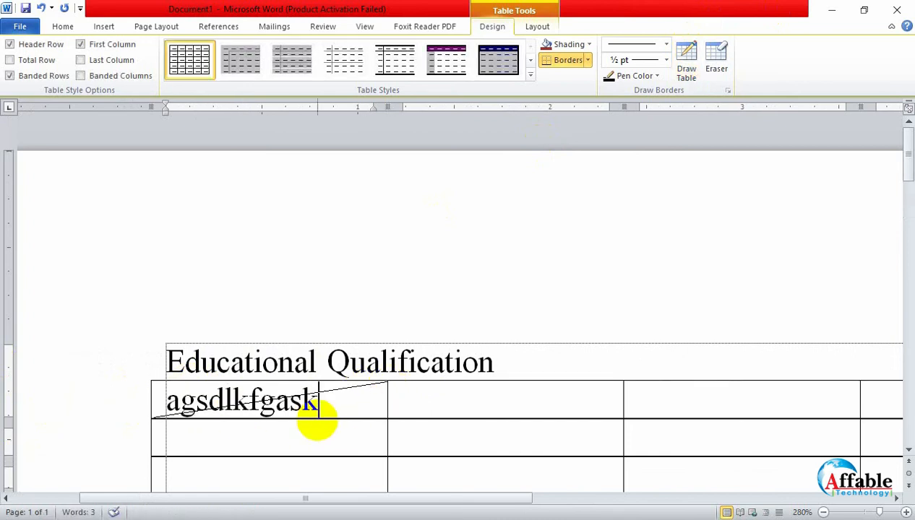
{"action": "key", "text": "BackSpace"}
{"action": "key", "text": "BackSpace"}
{"action": "key", "text": "BackSpace"}
{"action": "key", "text": "BackSpace"}
{"action": "key", "text": "BackSpace"}
{"action": "key", "text": "BackSpace"}
{"action": "key", "text": "BackSpace"}
{"action": "key", "text": "BackSpace"}
{"action": "key", "text": "BackSpace"}
{"action": "key", "text": "BackSpace"}
{"action": "key", "text": "BackSpace"}
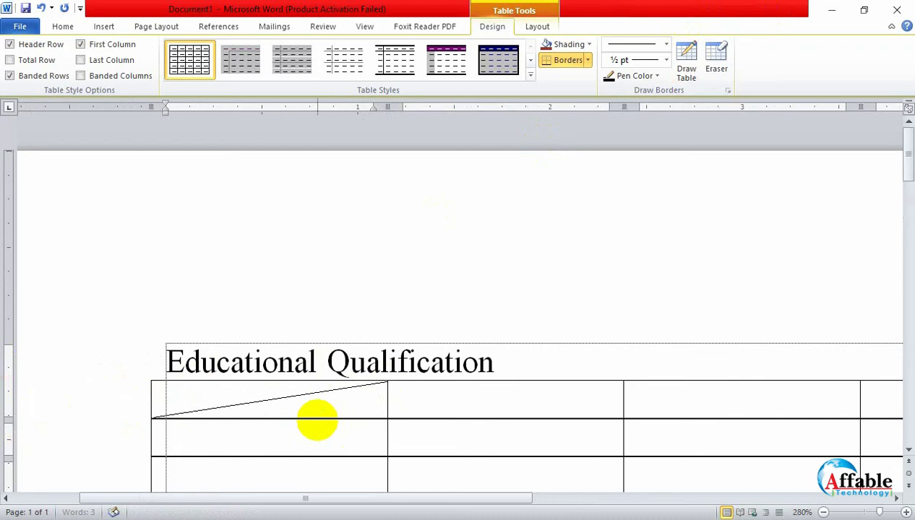
{"action": "type", "text": "sdfaasdf"}
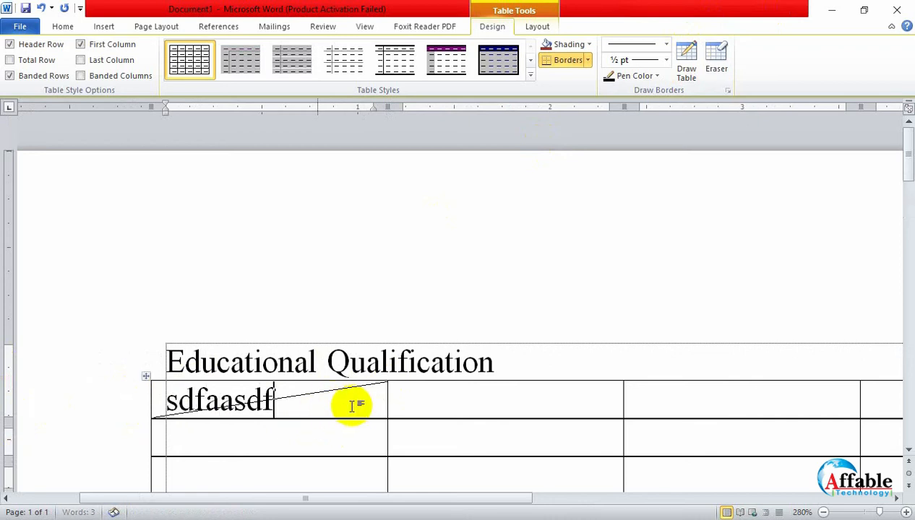
{"action": "scroll", "coordinate": [431, 419], "scroll_direction": "down", "scroll_amount": 4}
{"action": "scroll", "coordinate": [429, 421], "scroll_direction": "down", "scroll_amount": 3}
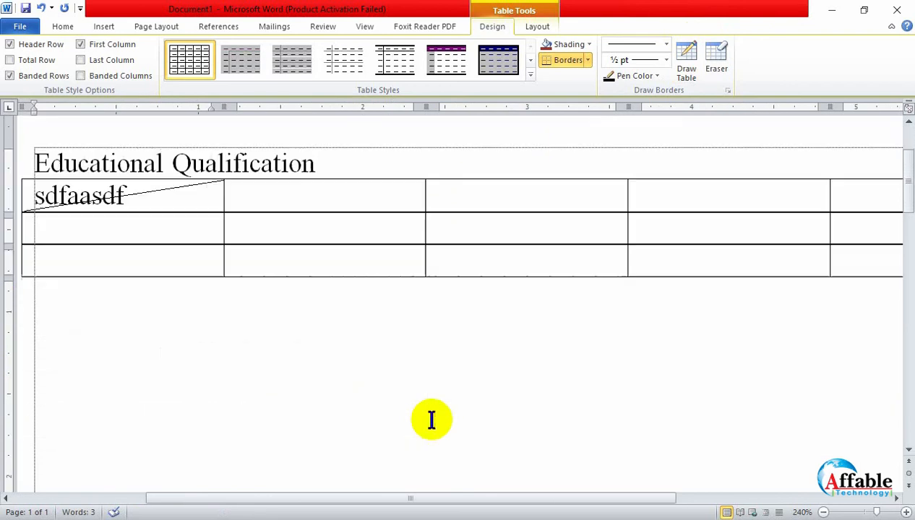
{"action": "scroll", "coordinate": [429, 421], "scroll_direction": "down", "scroll_amount": 3}
{"action": "scroll", "coordinate": [109, 354], "scroll_direction": "down", "scroll_amount": 3}
{"action": "scroll", "coordinate": [171, 351], "scroll_direction": "down", "scroll_amount": 5}
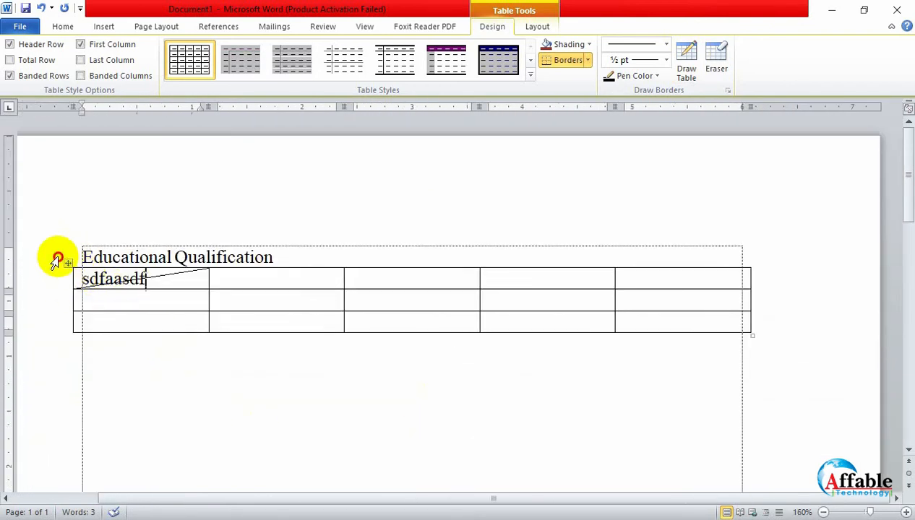
- Delete the whole table and insert a new one with 4 columns and 4 rows below the heading
{"action": "left_click", "coordinate": [65, 260]}
{"action": "left_click", "coordinate": [83, 277]}
{"action": "left_click", "coordinate": [70, 264]}
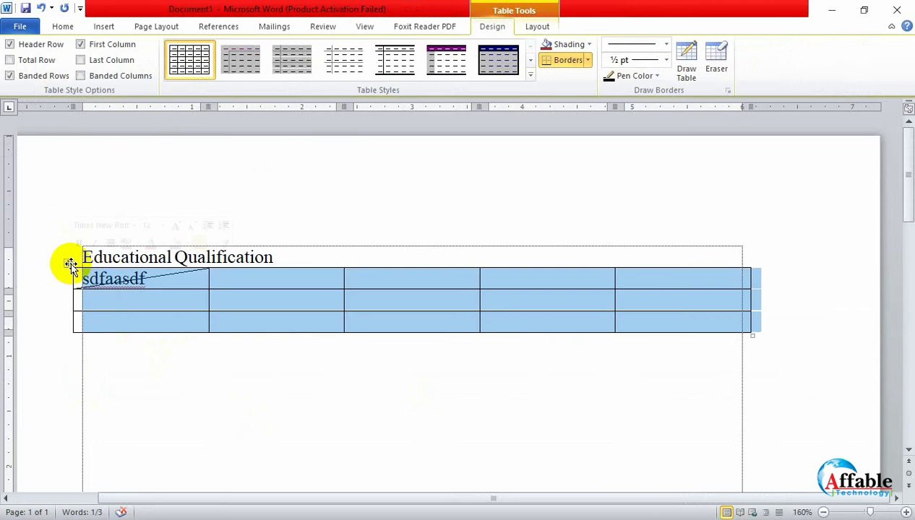
{"action": "key", "text": "BackSpace"}
{"action": "left_click", "coordinate": [107, 26]}
{"action": "left_click", "coordinate": [115, 70]}
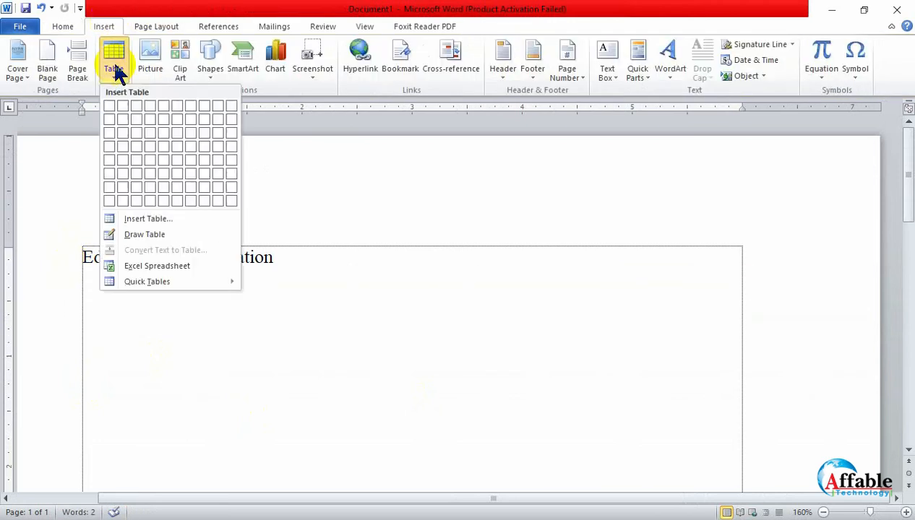
{"action": "left_click", "coordinate": [149, 145]}
{"action": "scroll", "coordinate": [233, 475], "scroll_direction": "up", "scroll_amount": 3, "text": "ctrl"}
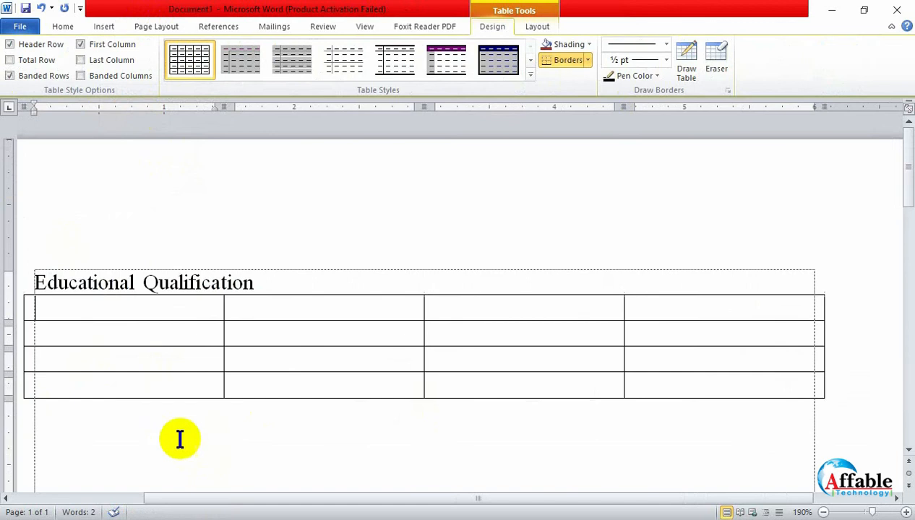
- Draw lines splitting the second column and second-row cells of the last two columns vertically, plus a diagonal in the top row and a horizontal split below
{"action": "left_click", "coordinate": [686, 65]}
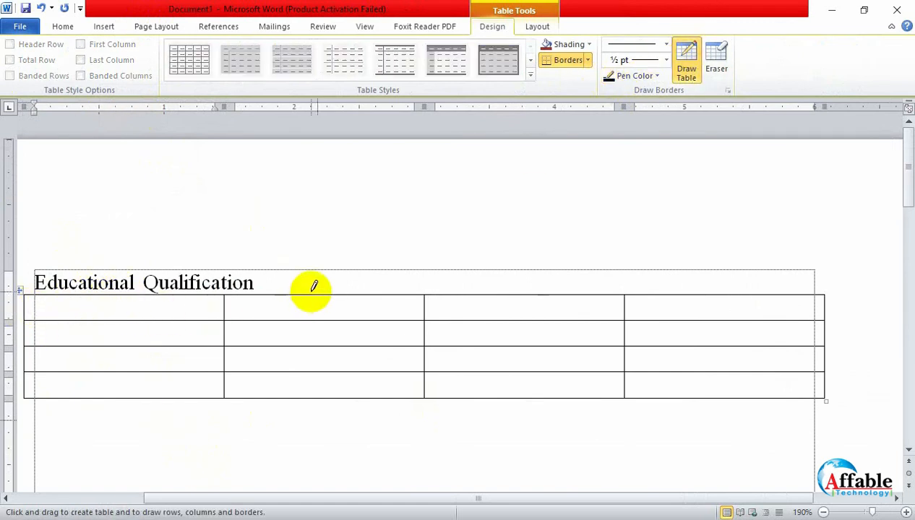
{"action": "left_click_drag", "start_coordinate": [316, 292], "coordinate": [316, 396]}
{"action": "mouse_move", "coordinate": [227, 331]}
{"action": "left_mouse_down"}
{"action": "mouse_move", "coordinate": [303, 329]}
{"action": "mouse_move", "coordinate": [425, 295]}
{"action": "left_mouse_up"}
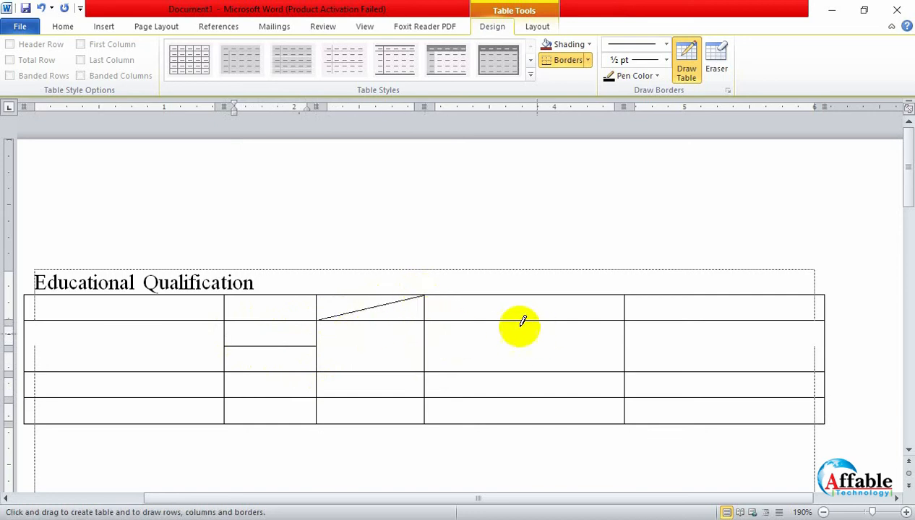
{"action": "left_click_drag", "start_coordinate": [511, 318], "coordinate": [510, 370]}
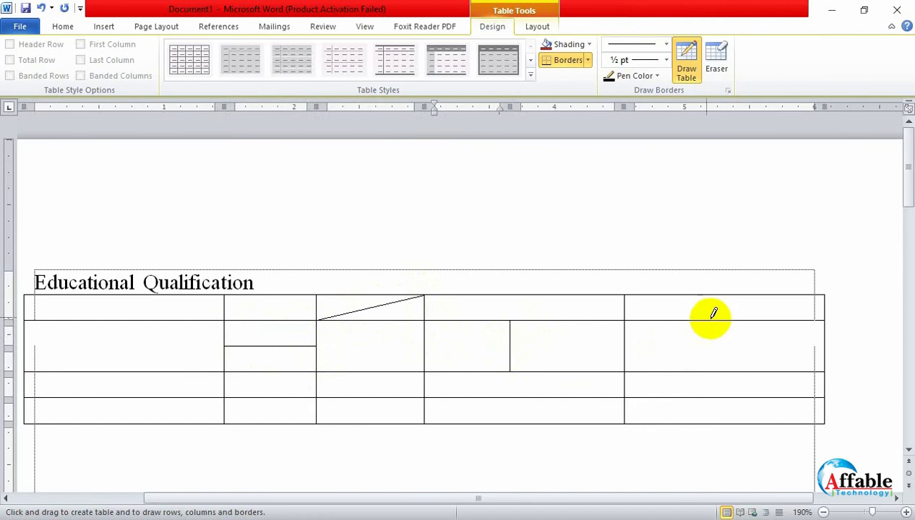
{"action": "left_click_drag", "start_coordinate": [712, 318], "coordinate": [713, 371]}
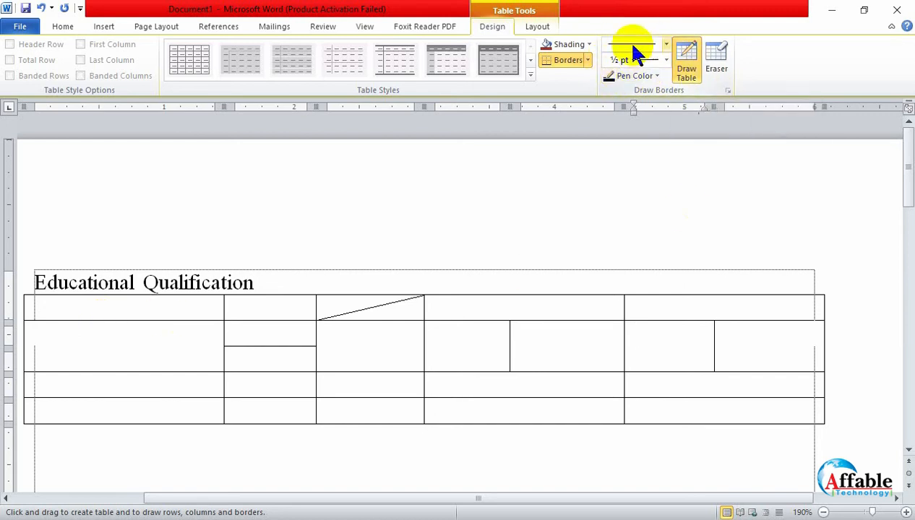
- Draw a 2¼ pt dark red border in a thick-and-thin double line style around the table's entire outer edge
{"action": "left_click", "coordinate": [665, 44]}
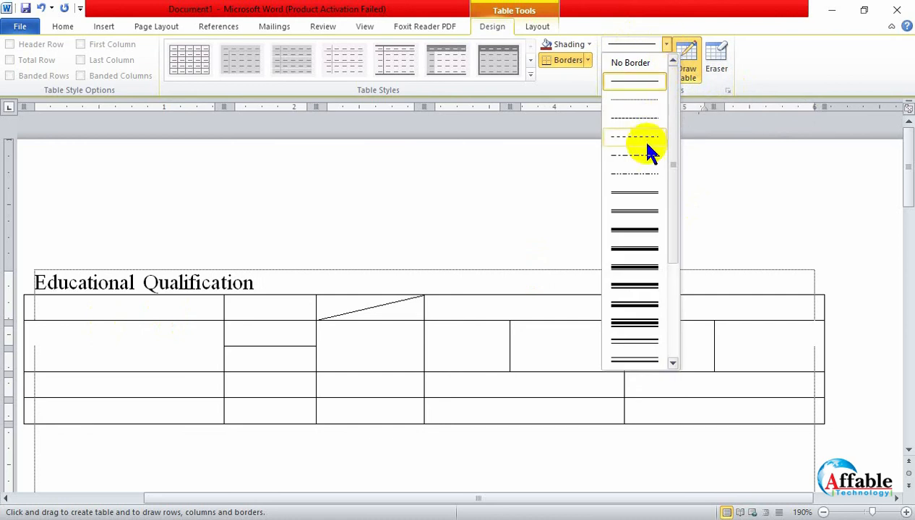
{"action": "left_click", "coordinate": [638, 231]}
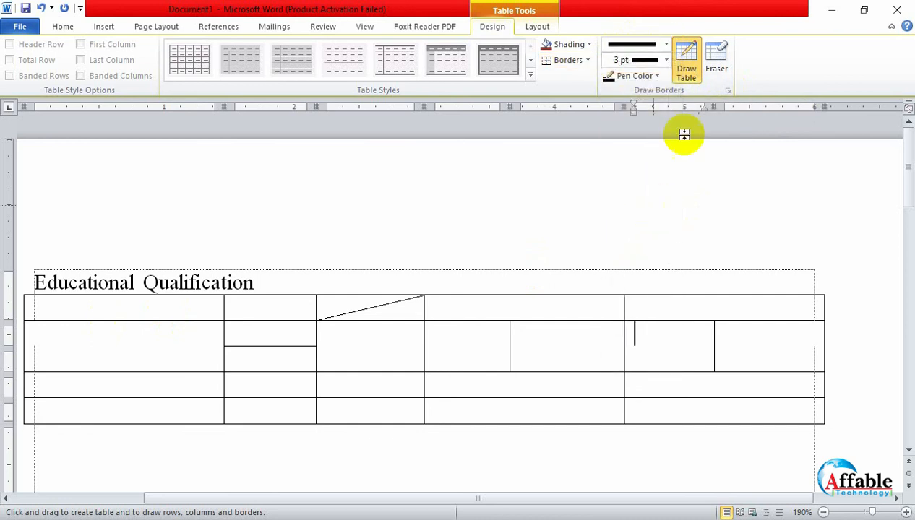
{"action": "left_click", "coordinate": [657, 76]}
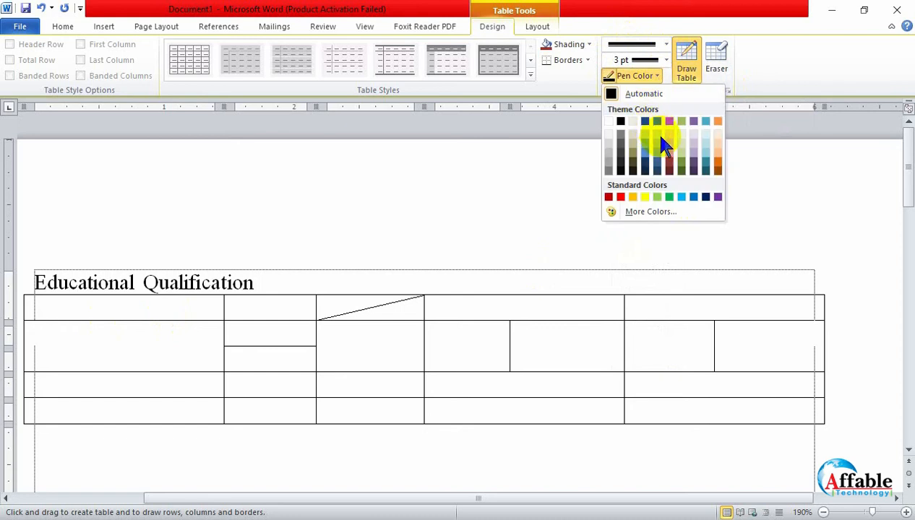
{"action": "left_click", "coordinate": [608, 198]}
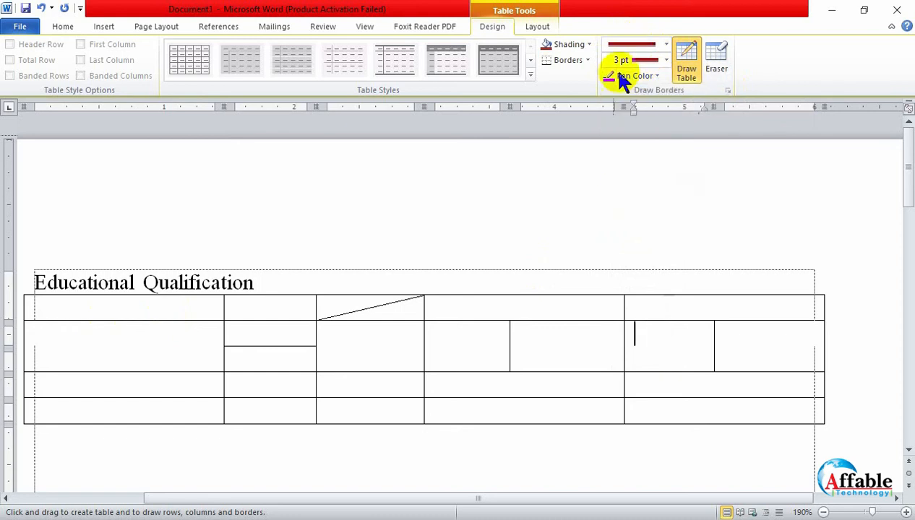
{"action": "left_click", "coordinate": [659, 60]}
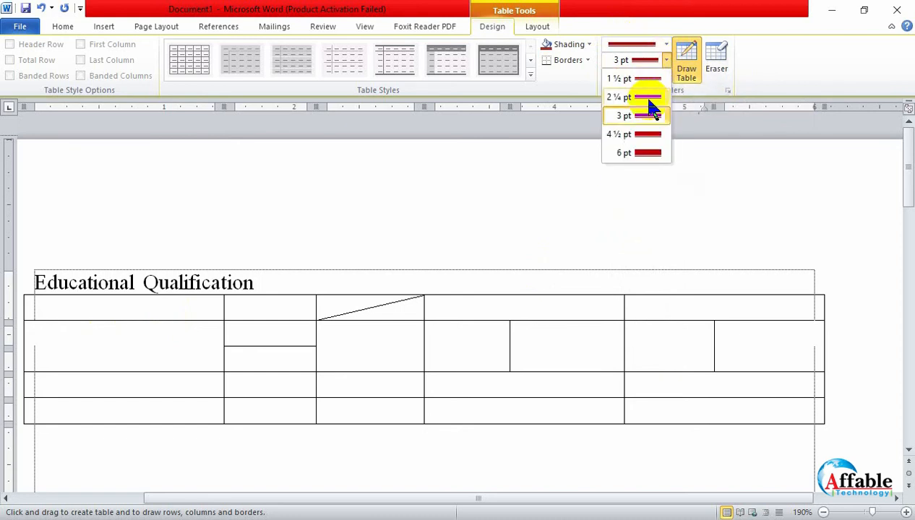
{"action": "left_click", "coordinate": [648, 99]}
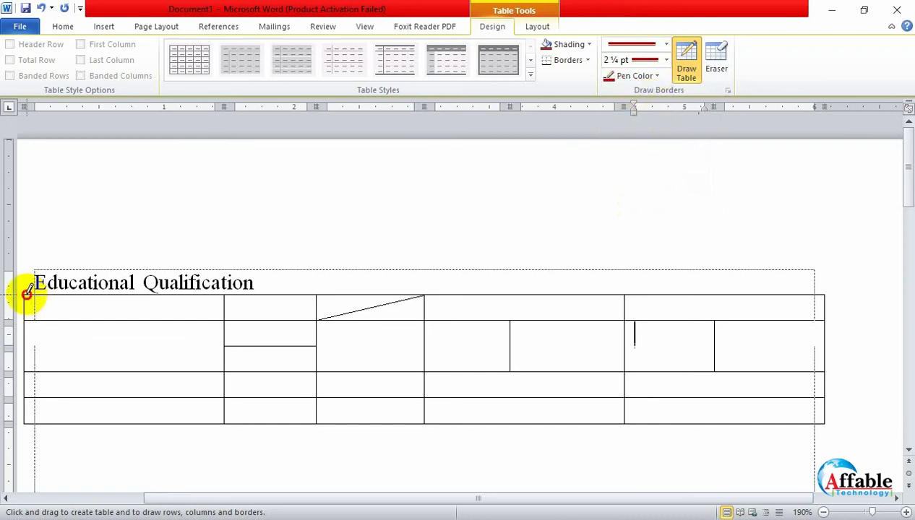
{"action": "mouse_move", "coordinate": [27, 293]}
{"action": "left_mouse_down"}
{"action": "mouse_move", "coordinate": [826, 292]}
{"action": "mouse_move", "coordinate": [825, 429]}
{"action": "left_mouse_up"}
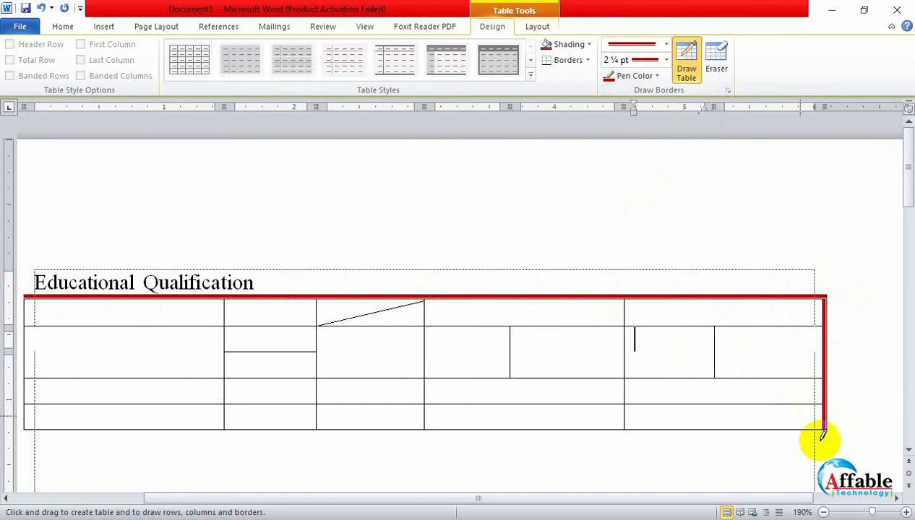
{"action": "mouse_move", "coordinate": [824, 430]}
{"action": "left_mouse_down"}
{"action": "mouse_move", "coordinate": [27, 431]}
{"action": "mouse_move", "coordinate": [31, 299]}
{"action": "left_mouse_up"}
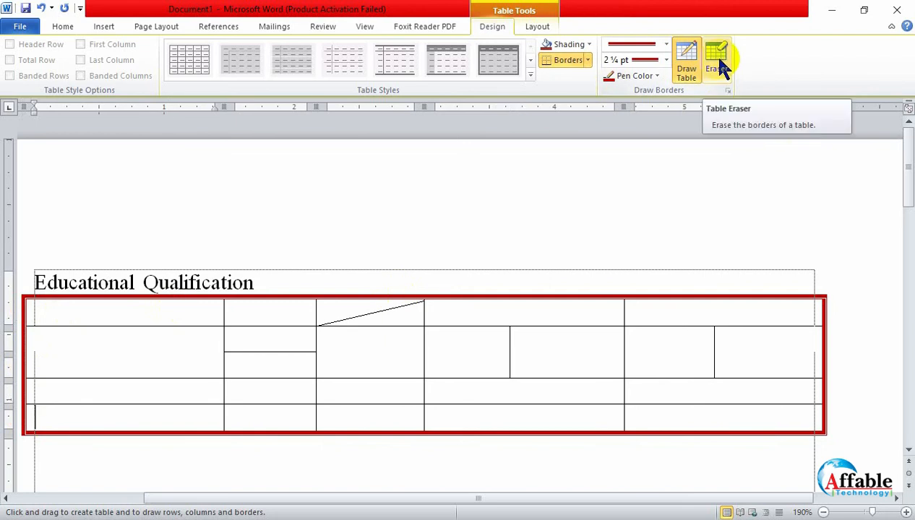
{"action": "left_click", "coordinate": [686, 63]}
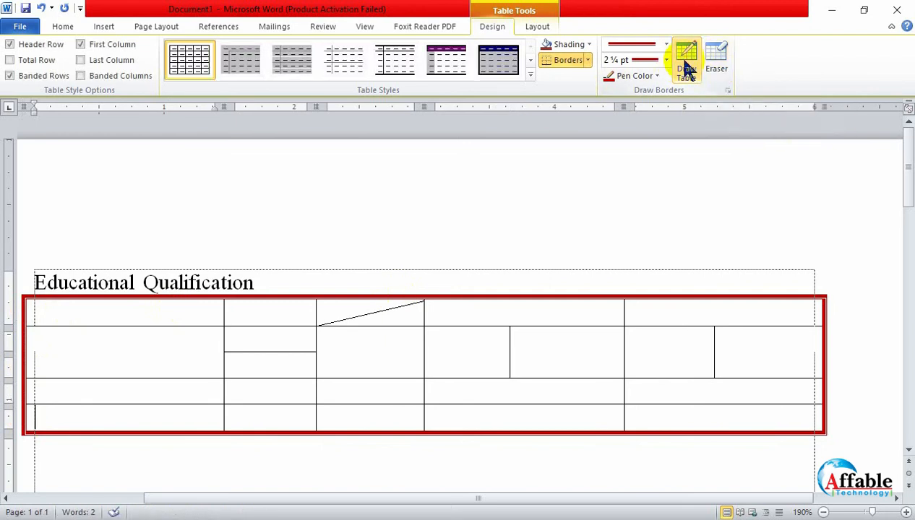
- Draw a 1½ pt dark blue border in a thin-thick-thin line style along the full bottom edge of the table's first row
{"action": "left_click", "coordinate": [666, 45]}
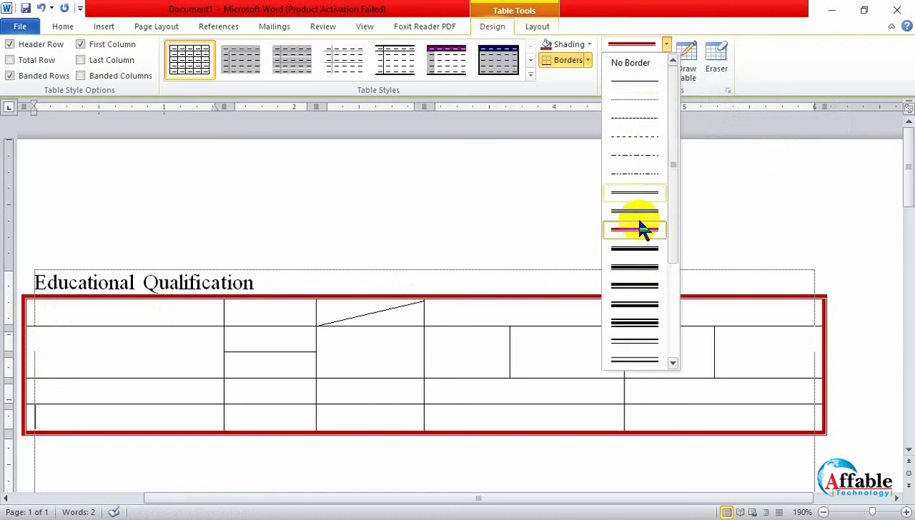
{"action": "left_click", "coordinate": [643, 325]}
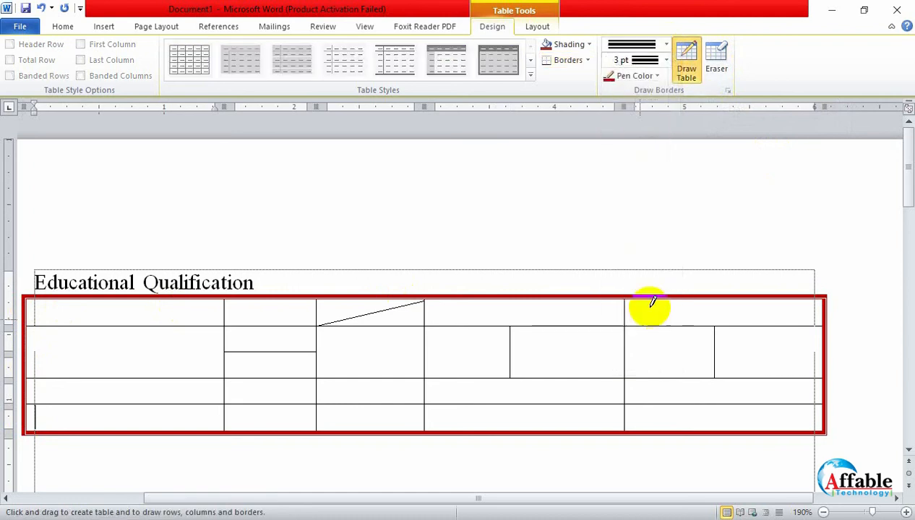
{"action": "left_click", "coordinate": [666, 61]}
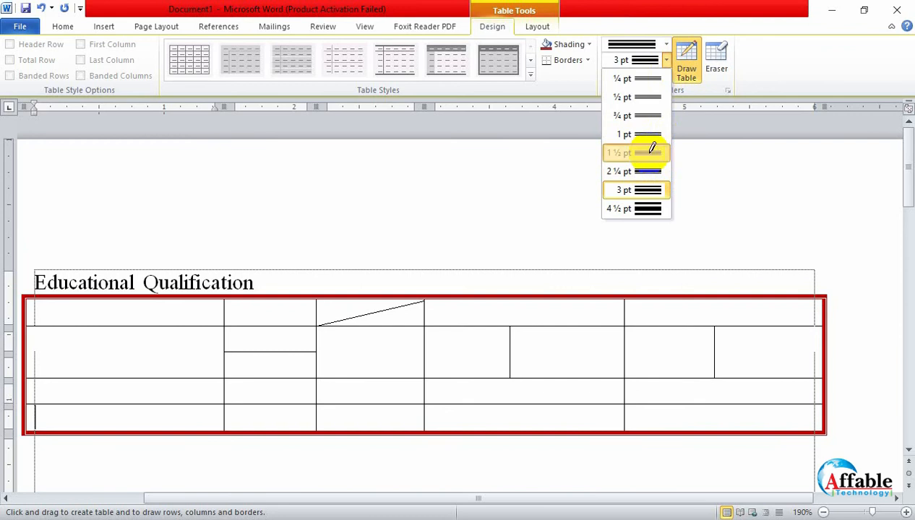
{"action": "left_click", "coordinate": [649, 153]}
{"action": "left_click", "coordinate": [658, 75]}
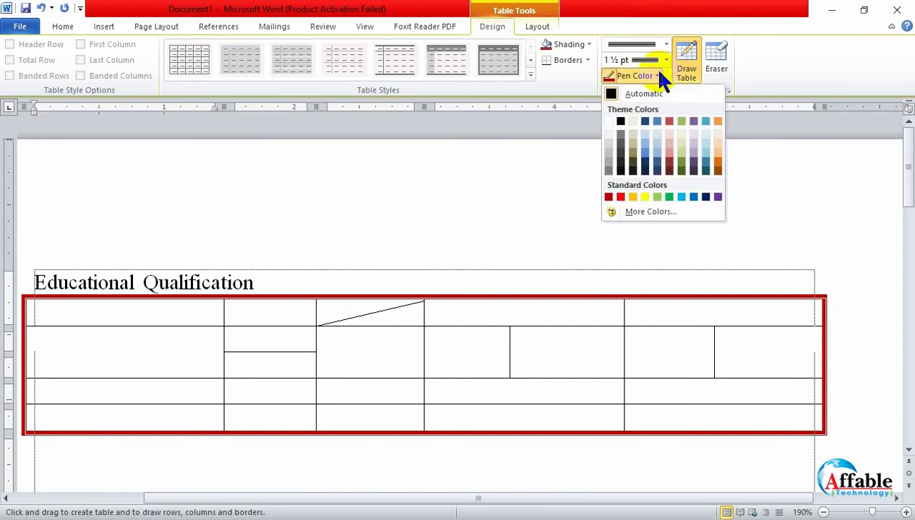
{"action": "left_click", "coordinate": [645, 123]}
{"action": "left_click", "coordinate": [684, 66]}
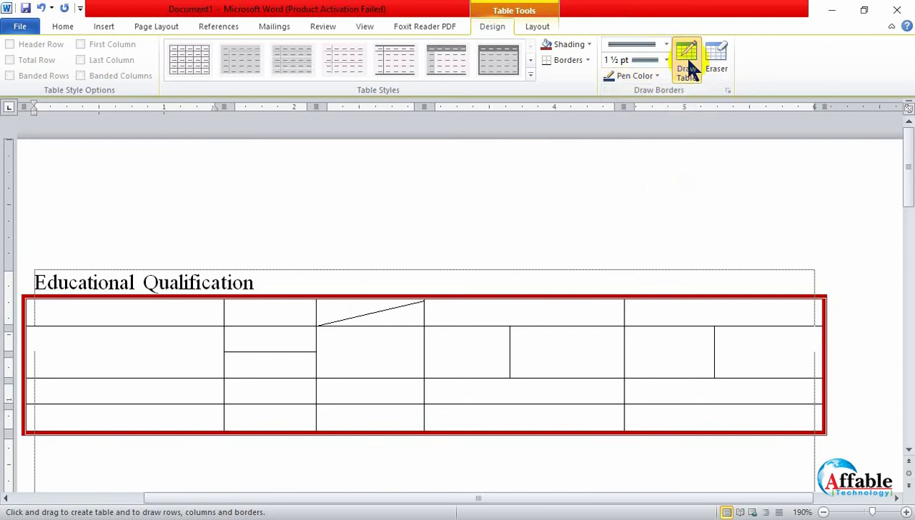
{"action": "mouse_move", "coordinate": [26, 326]}
{"action": "left_mouse_down"}
{"action": "mouse_move", "coordinate": [456, 310]}
{"action": "mouse_move", "coordinate": [791, 322]}
{"action": "left_mouse_up"}
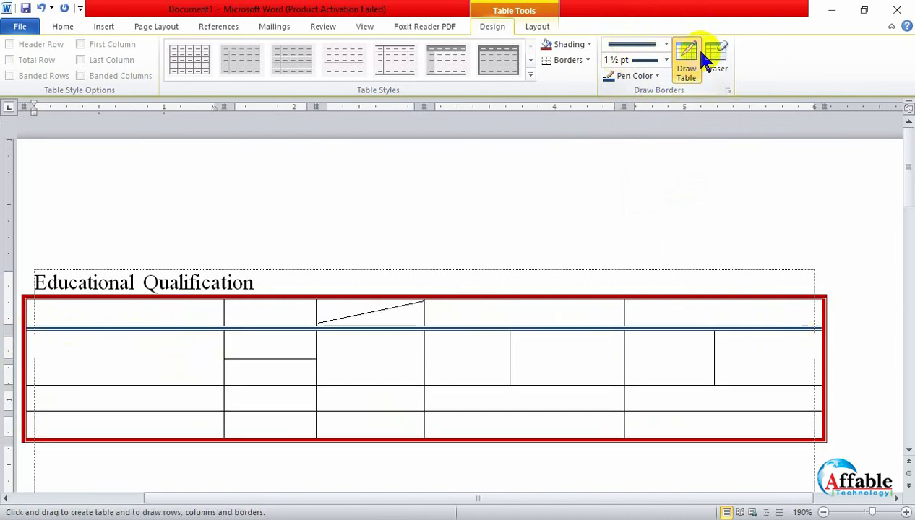
- Erase the diagonal in the top row, the horizontal split in the second row, and the vertical split in that row's fourth cell
{"action": "left_click", "coordinate": [716, 59]}
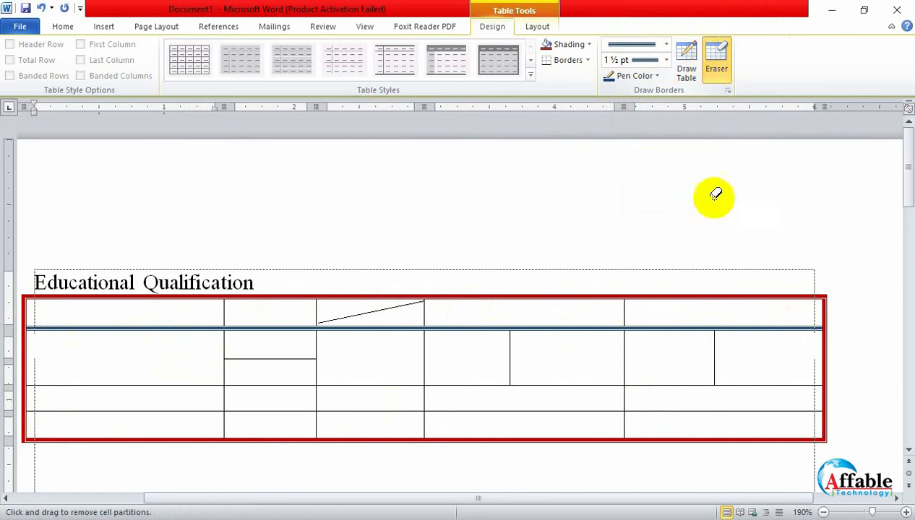
{"action": "left_click", "coordinate": [374, 310]}
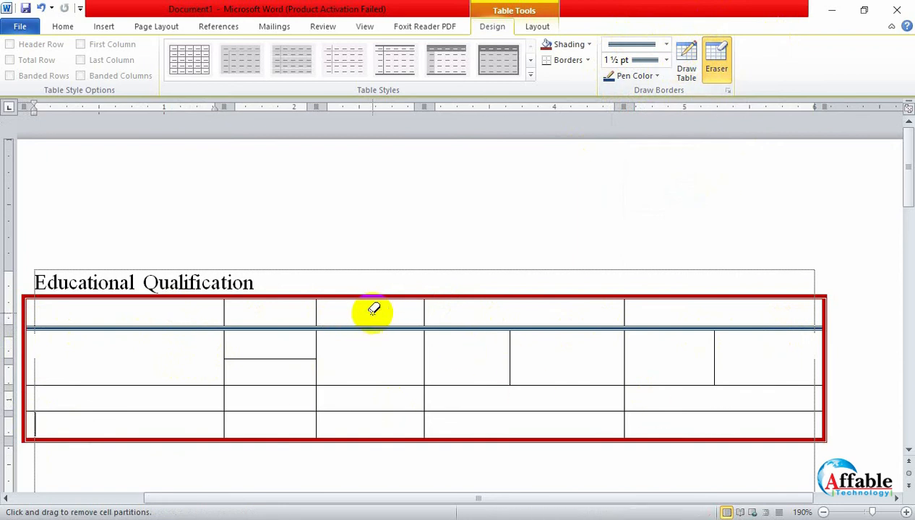
{"action": "left_click", "coordinate": [278, 359]}
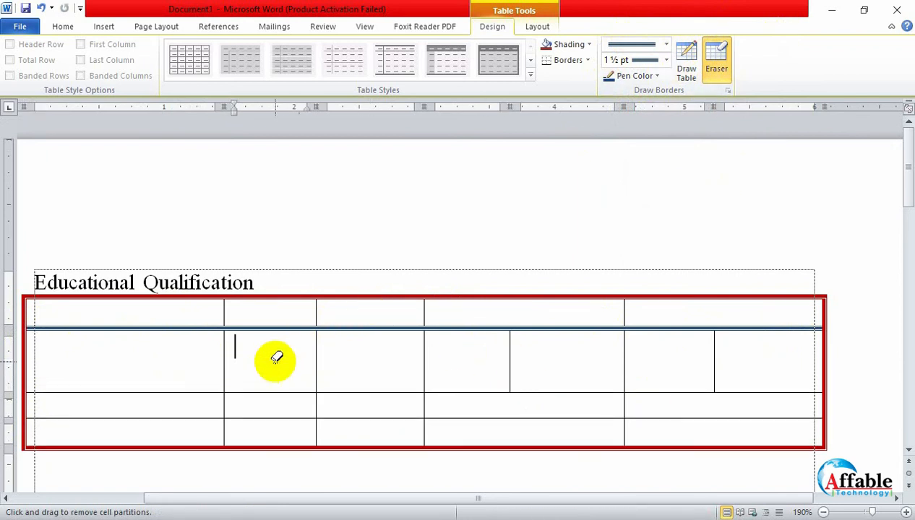
{"action": "left_click", "coordinate": [511, 369]}
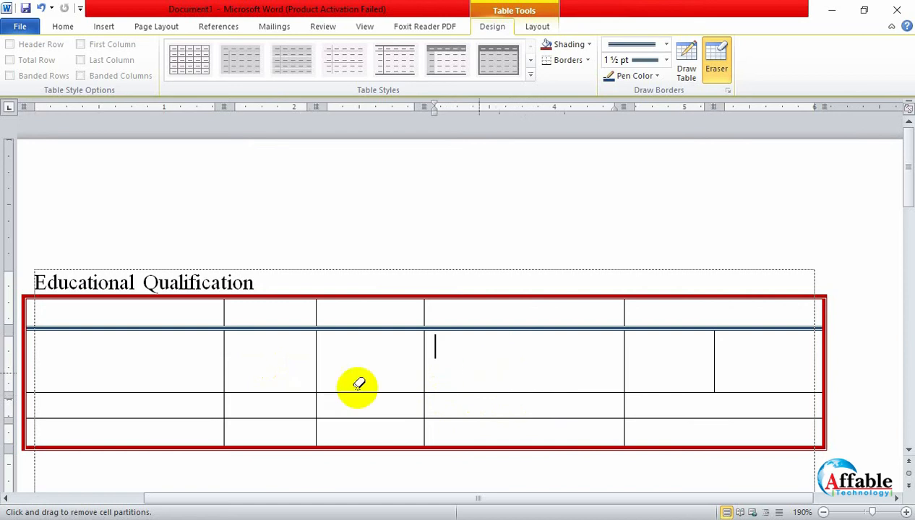
- Try erasing the second row's cell partitions and the table's far-right border, and undo both erasures
{"action": "left_click_drag", "start_coordinate": [190, 362], "coordinate": [756, 368]}
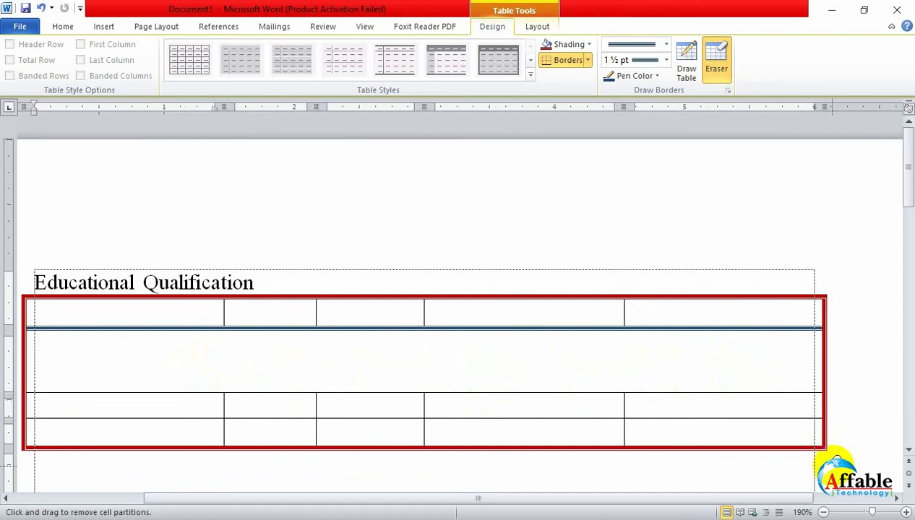
{"action": "left_click_drag", "start_coordinate": [824, 461], "coordinate": [801, 260]}
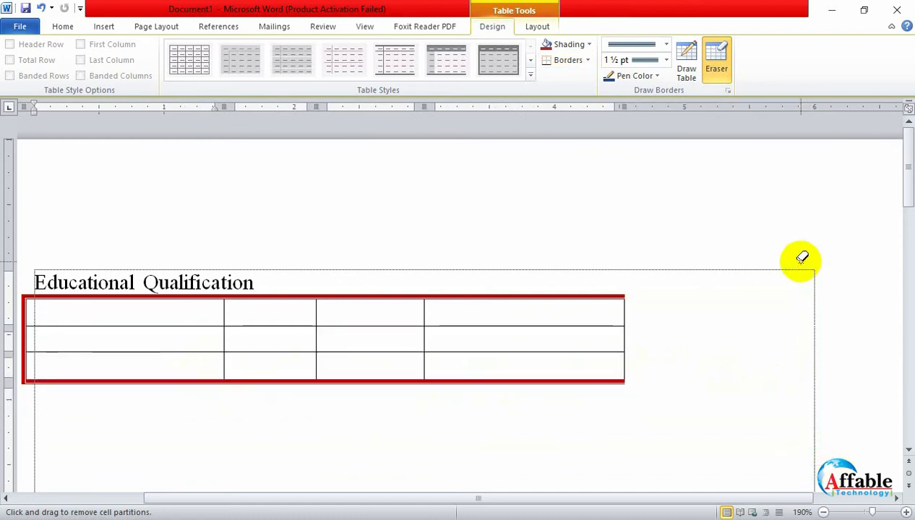
{"action": "key", "text": "ctrl+z"}
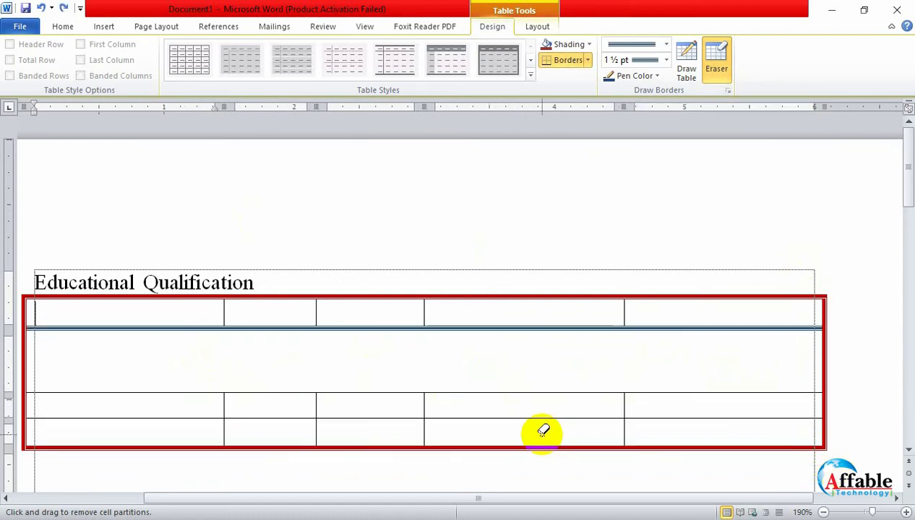
- Turn off the table Eraser to return to normal text editing
{"action": "left_click", "coordinate": [726, 61]}
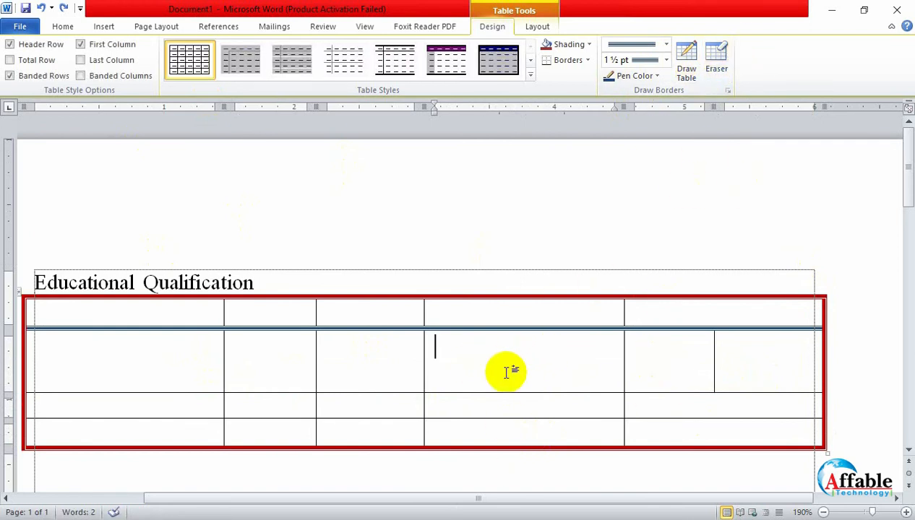
{"action": "left_click", "coordinate": [719, 61]}
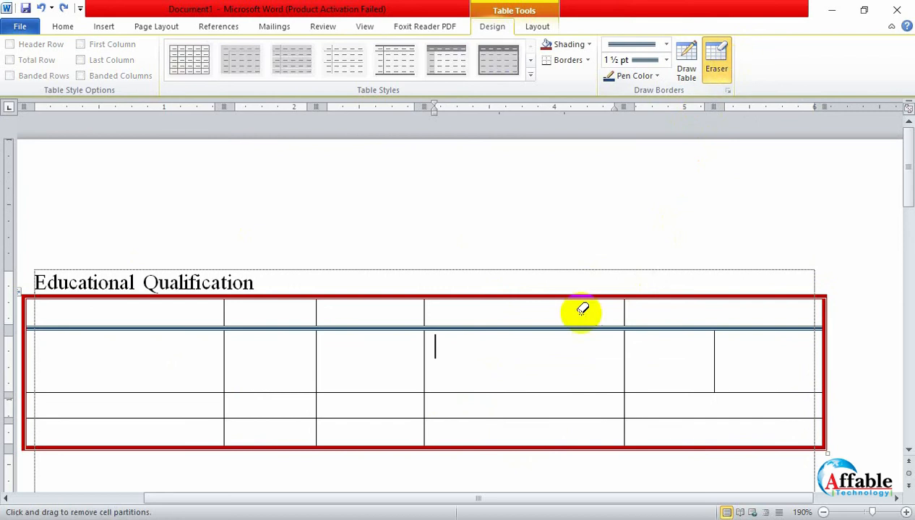
{"action": "left_click", "coordinate": [721, 53]}
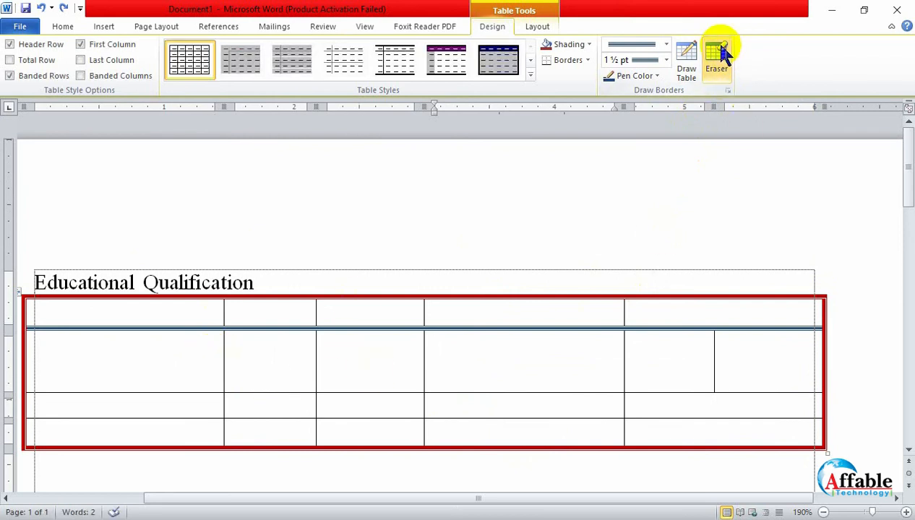
- Try applying No Border to the third cell of the top row, and undo it
{"action": "left_click", "coordinate": [335, 313]}
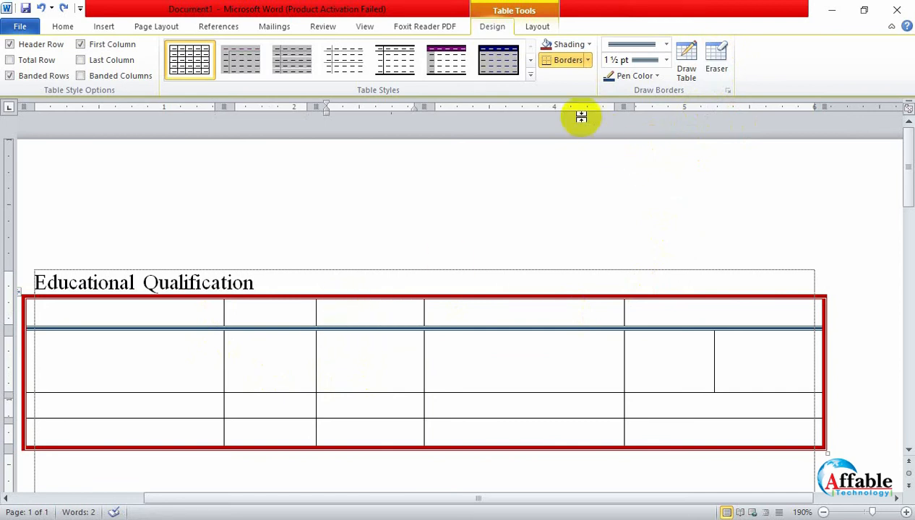
{"action": "left_click", "coordinate": [588, 60]}
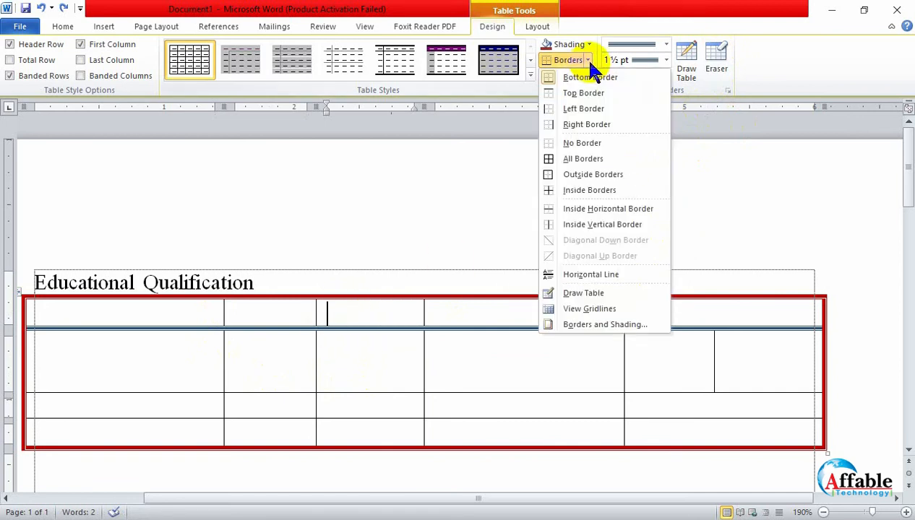
{"action": "left_click", "coordinate": [580, 142]}
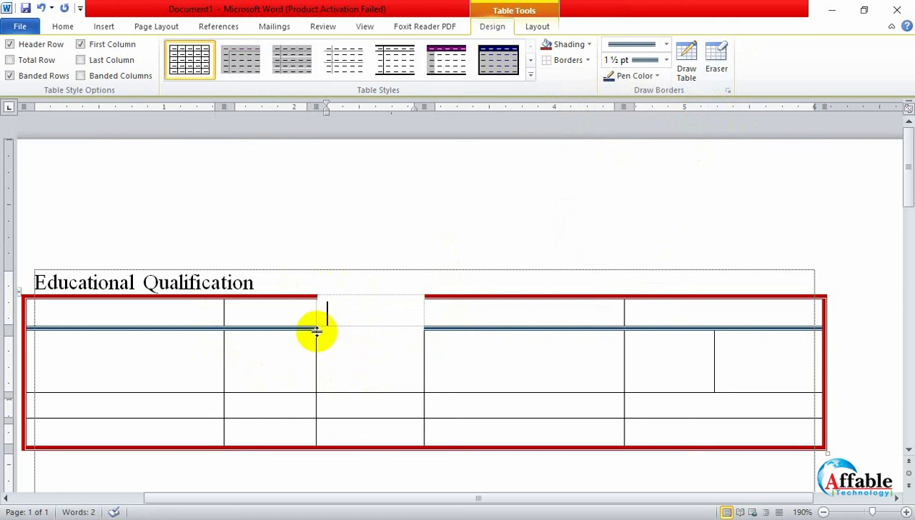
{"action": "left_click", "coordinate": [481, 279]}
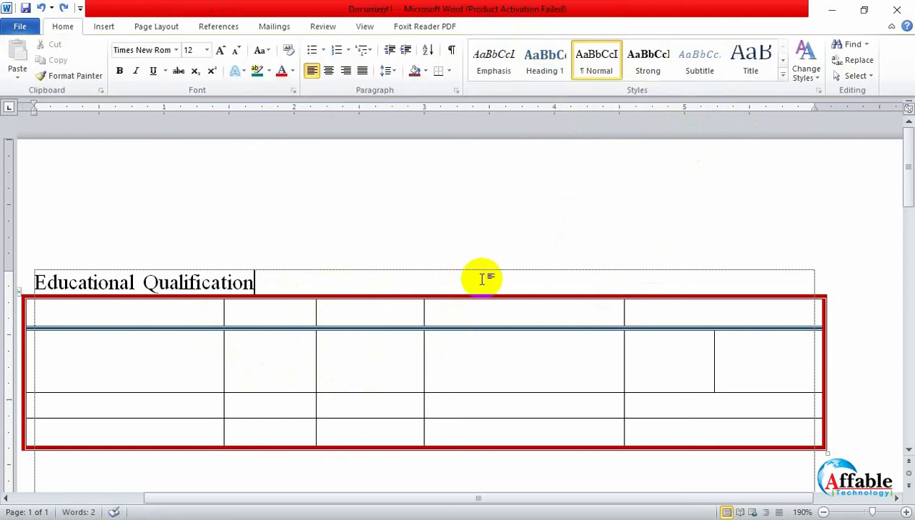
{"action": "left_click", "coordinate": [410, 308]}
{"action": "left_click", "coordinate": [492, 26]}
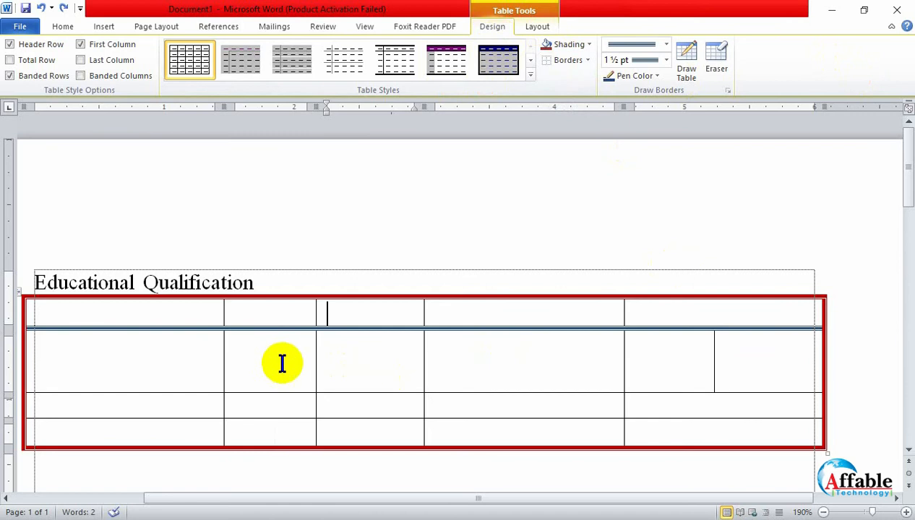
- Narrow the table by moving its right and left outer edges inward by about 0.3 inch each
{"action": "scroll", "coordinate": [282, 361], "scroll_direction": "down", "scroll_amount": 2, "text": "ctrl"}
{"action": "scroll", "coordinate": [282, 363], "scroll_direction": "down", "scroll_amount": 1, "text": "ctrl"}
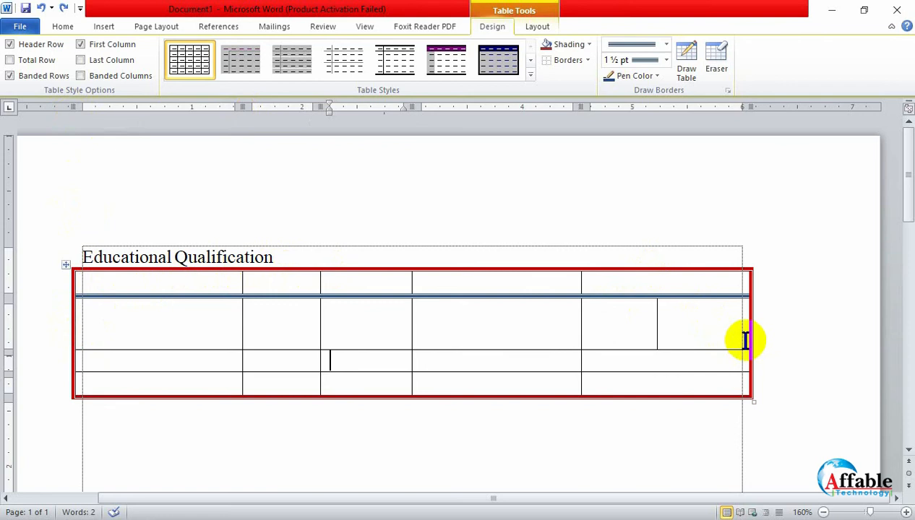
{"action": "left_click_drag", "start_coordinate": [752, 339], "coordinate": [721, 336]}
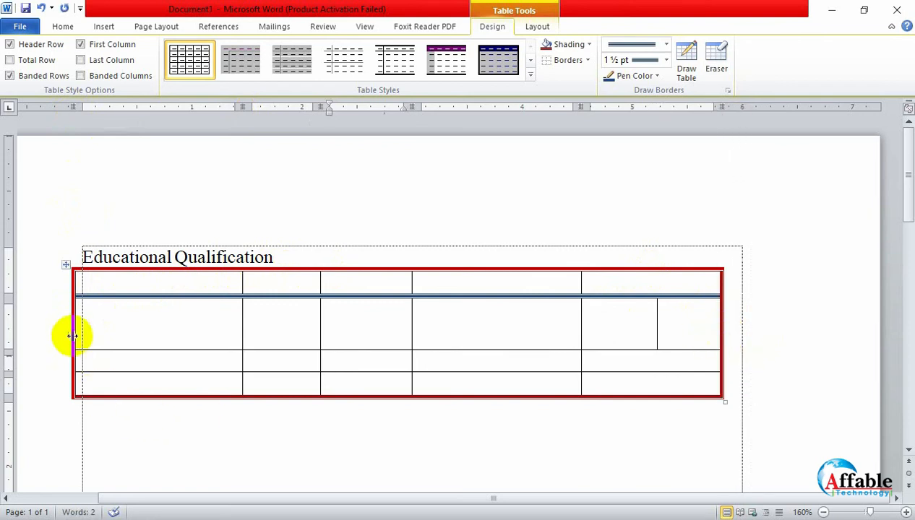
{"action": "left_click_drag", "start_coordinate": [72, 335], "coordinate": [105, 340]}
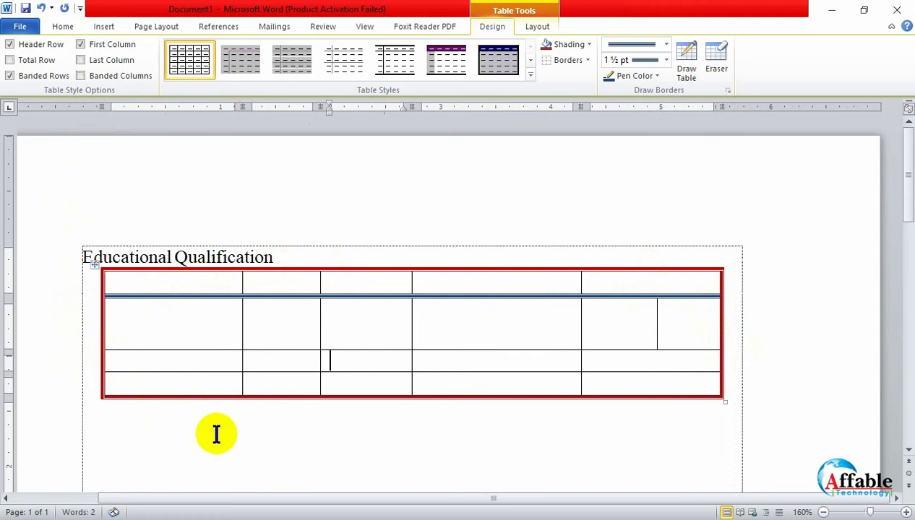
{"action": "left_click", "coordinate": [216, 434]}
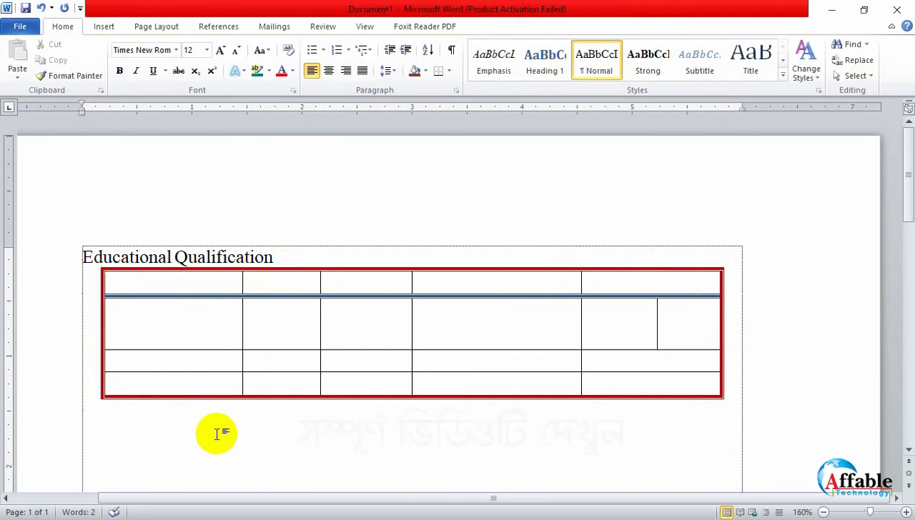
{"action": "left_click", "coordinate": [233, 308]}
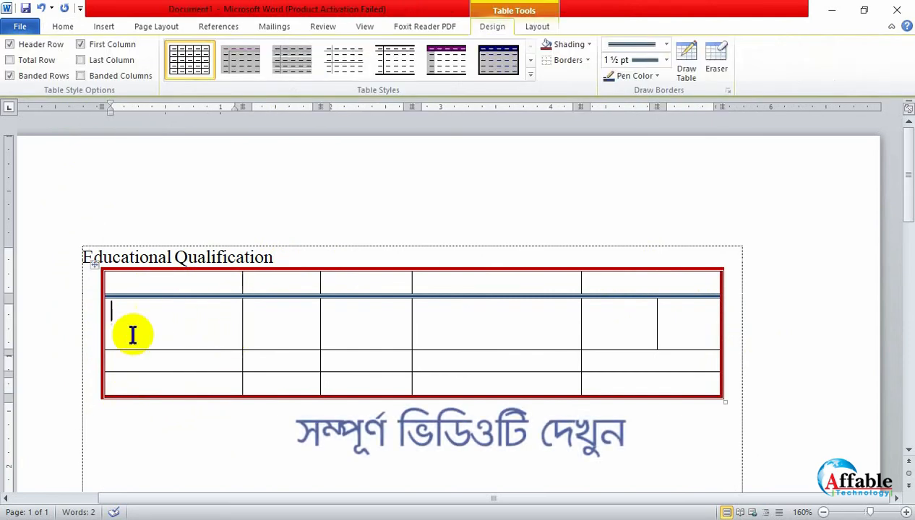
- Erase the vertical partition dividing the last cell of the table's second row, and turn off the Eraser
{"action": "left_click", "coordinate": [347, 321]}
{"action": "left_click", "coordinate": [450, 329]}
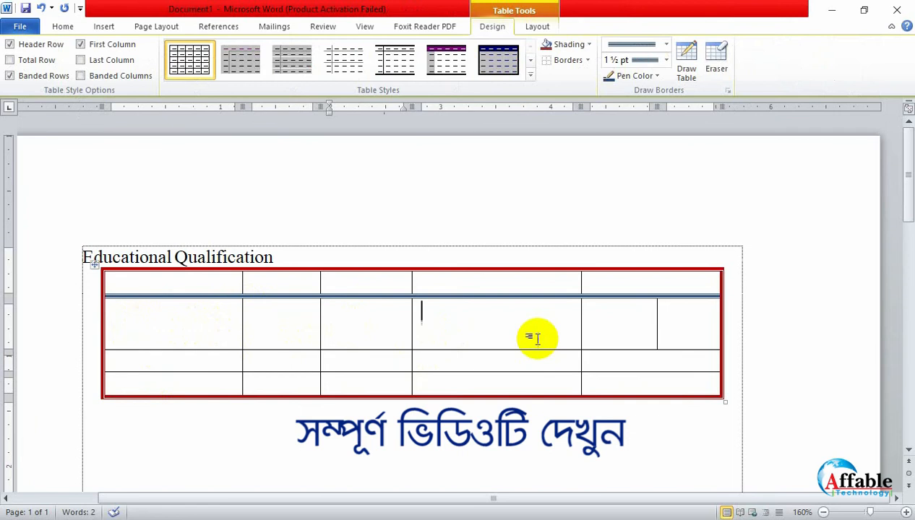
{"action": "left_click", "coordinate": [617, 326]}
{"action": "left_click", "coordinate": [679, 326]}
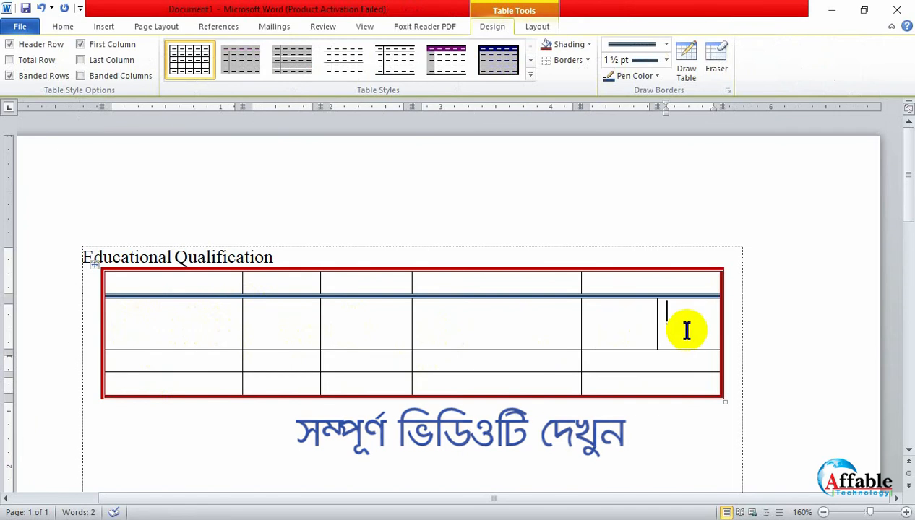
{"action": "left_click", "coordinate": [710, 72]}
{"action": "left_click", "coordinate": [657, 325]}
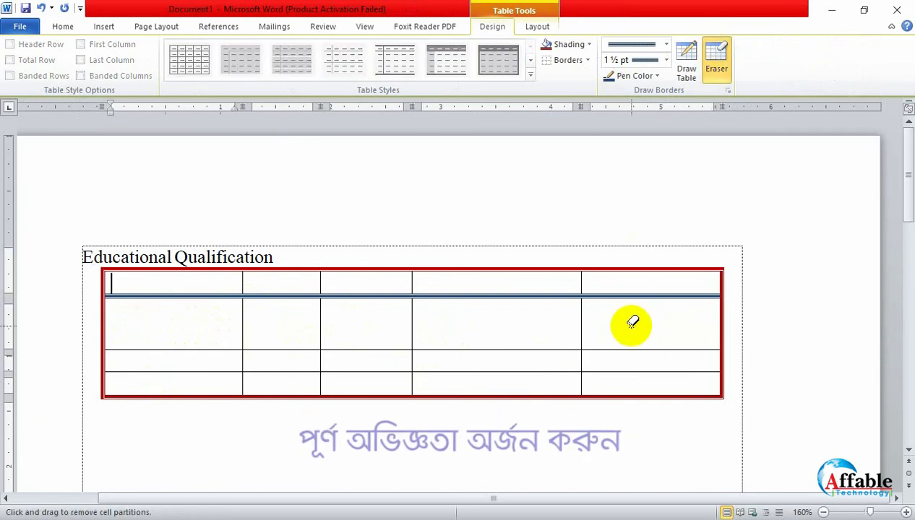
{"action": "left_click", "coordinate": [716, 59]}
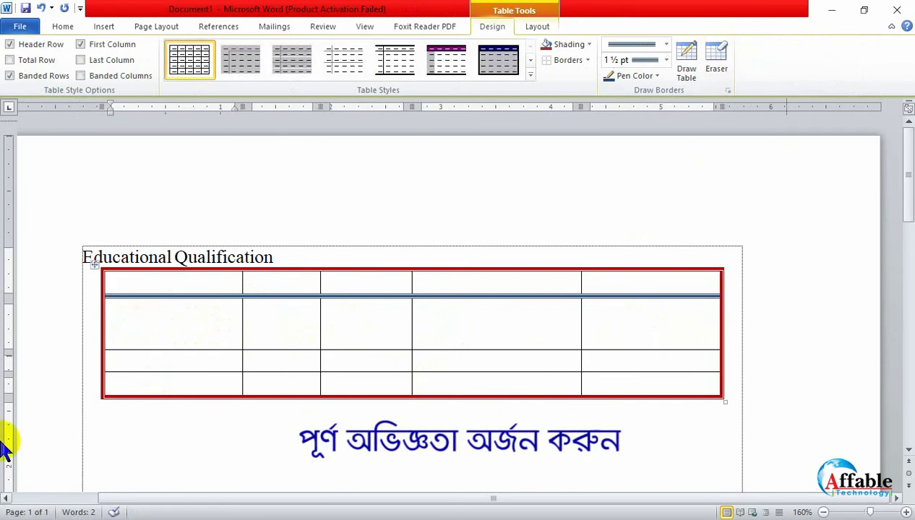
- Fill the first four cells of the table's top row with sl., sub, board and aksdfa
{"action": "left_click", "coordinate": [153, 347]}
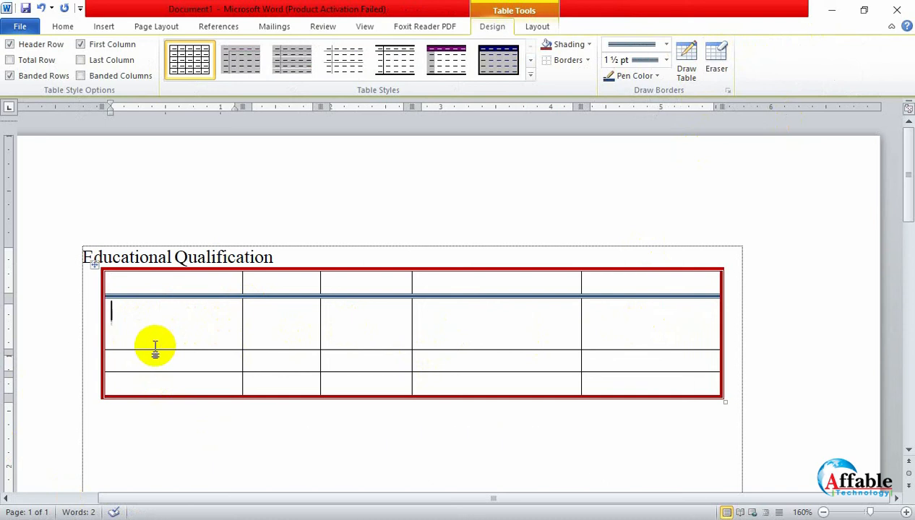
{"action": "left_click", "coordinate": [163, 287]}
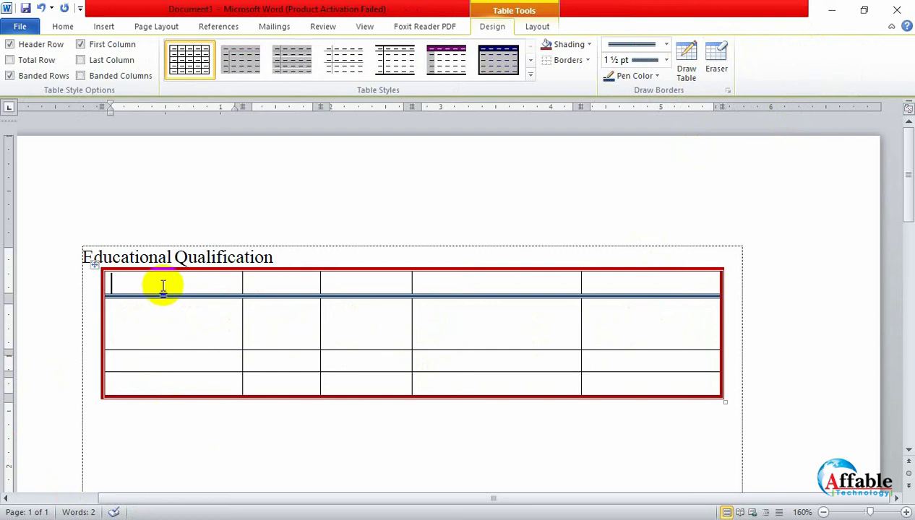
{"action": "type", "text": "sl."}
{"action": "key", "text": "Tab"}
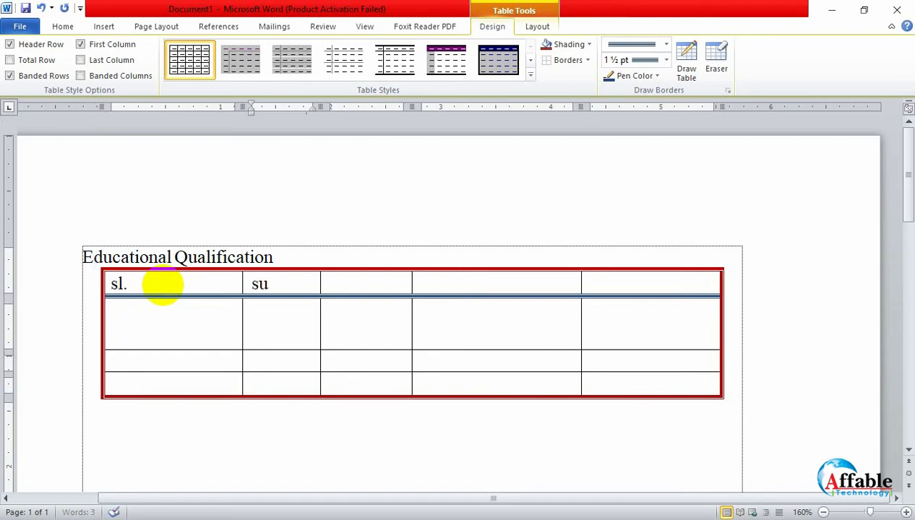
{"action": "key", "text": "Tab"}
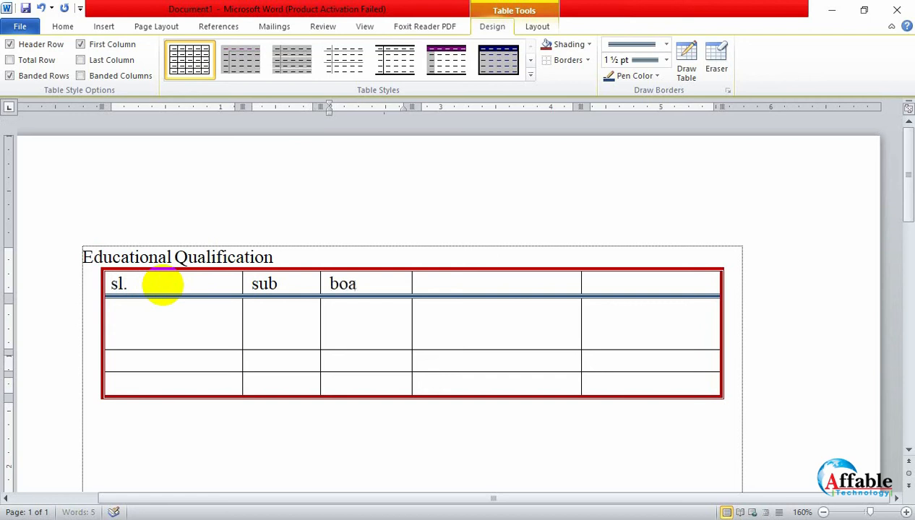
{"action": "key", "text": "Tab"}
{"action": "type", "text": "ak"}
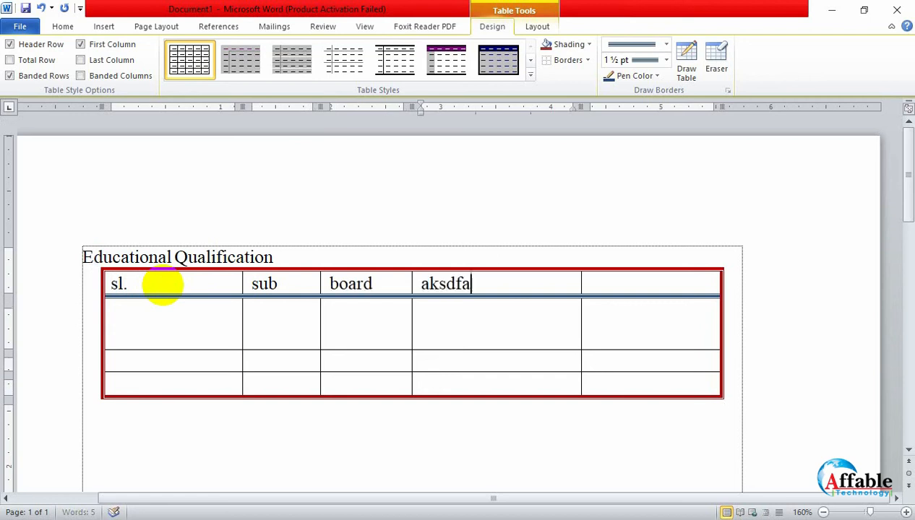
- Enter SSC and Science in the first two cells of the second row, and HSC in the third row's first cell
{"action": "left_click", "coordinate": [188, 325]}
{"action": "type", "text": "S"}
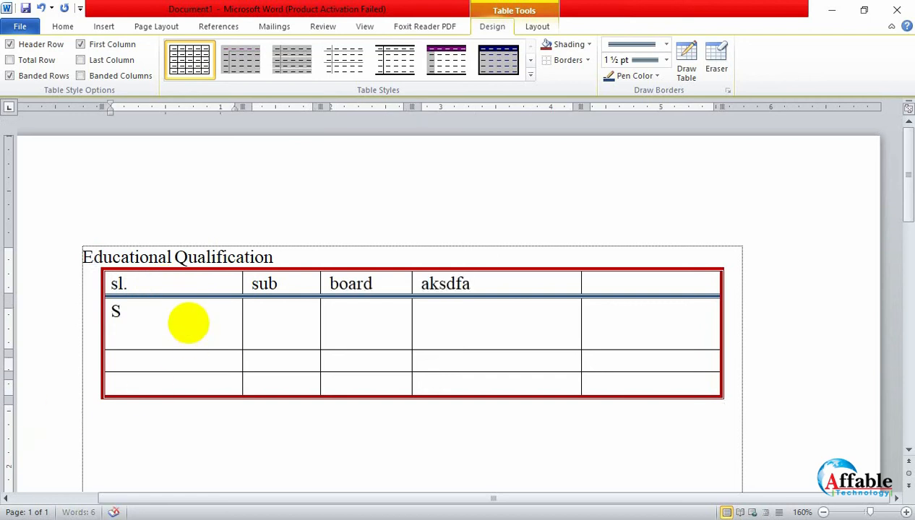
{"action": "type", "text": "SC"}
{"action": "left_click", "coordinate": [303, 329]}
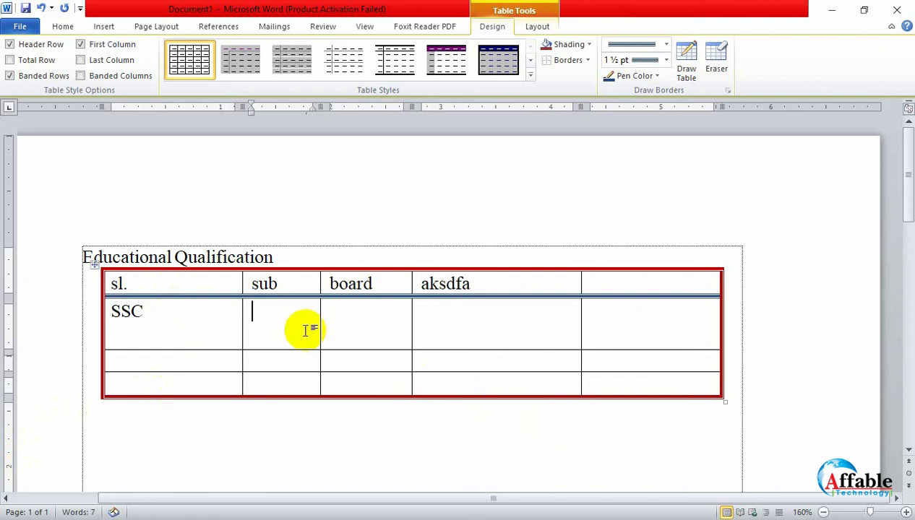
{"action": "type", "text": "S"}
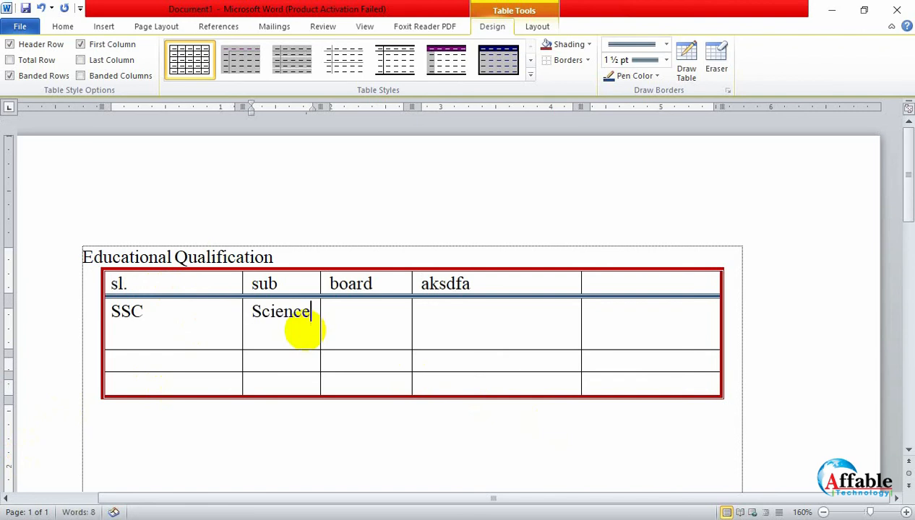
{"action": "type", "text": "cience"}
{"action": "left_click", "coordinate": [165, 367]}
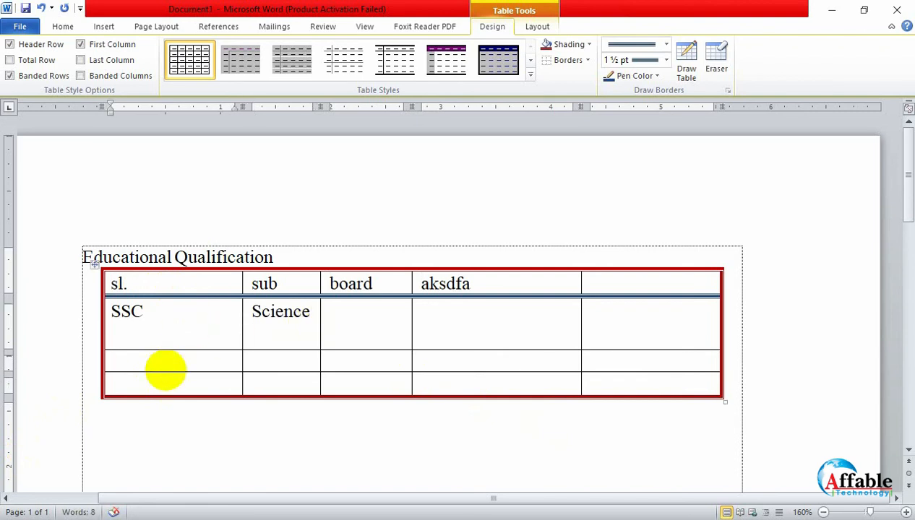
{"action": "type", "text": "Hs"}
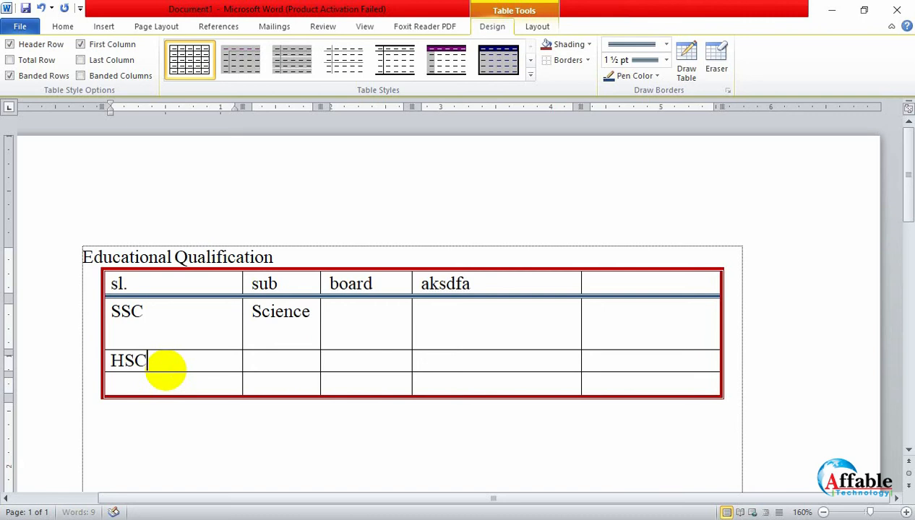
- Shorten the SSC row by moving its lower border up about 0.2 inch
{"action": "left_click", "coordinate": [269, 343]}
{"action": "left_click", "coordinate": [299, 344]}
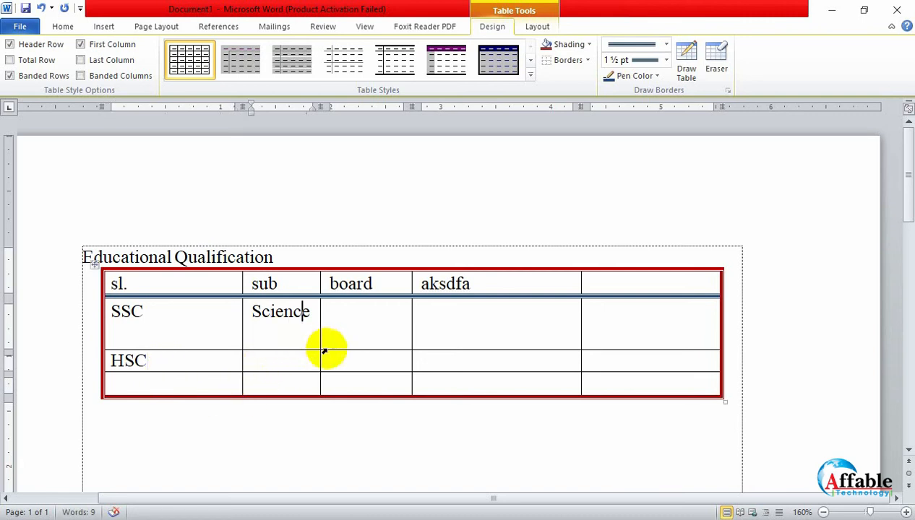
{"action": "left_click_drag", "start_coordinate": [342, 352], "coordinate": [351, 326]}
{"action": "left_click", "coordinate": [317, 364]}
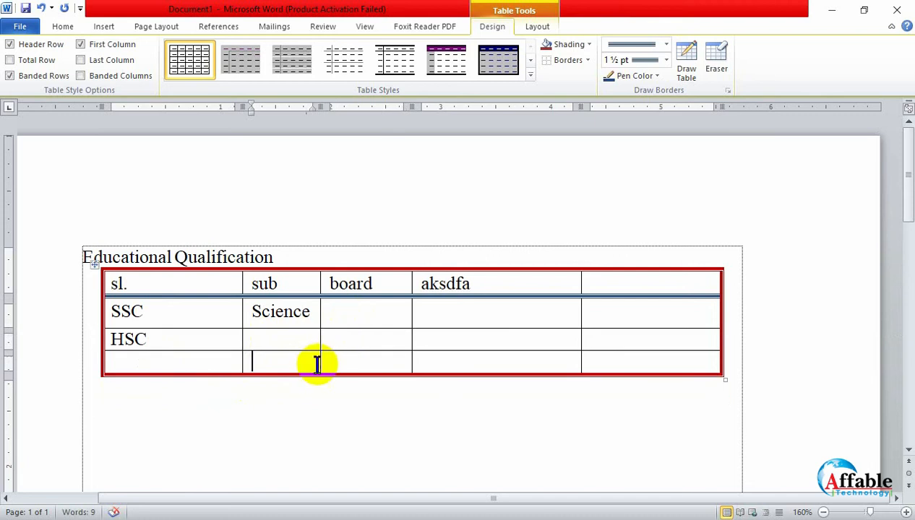
- Try enlarging the SSC text in several font size increments, and reduce it back to its original size
{"action": "left_click_drag", "start_coordinate": [166, 314], "coordinate": [120, 312]}
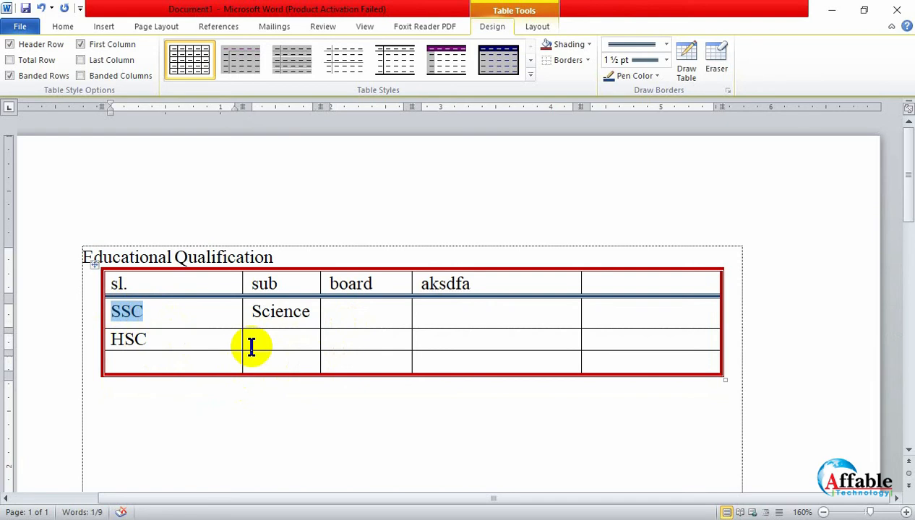
{"action": "key", "text": "ctrl+shift+period"}
{"action": "key", "text": "ctrl+shift+period"}
{"action": "key", "text": "ctrl+shift+period"}
{"action": "key", "text": "ctrl+shift+period"}
{"action": "key", "text": "ctrl+shift+period"}
{"action": "key", "text": "ctrl+shift+period"}
{"action": "key", "text": "ctrl+shift+period"}
{"action": "key", "text": "ctrl+shift+period"}
{"action": "key", "text": "ctrl+shift+period"}
{"action": "key", "text": "ctrl+shift+period"}
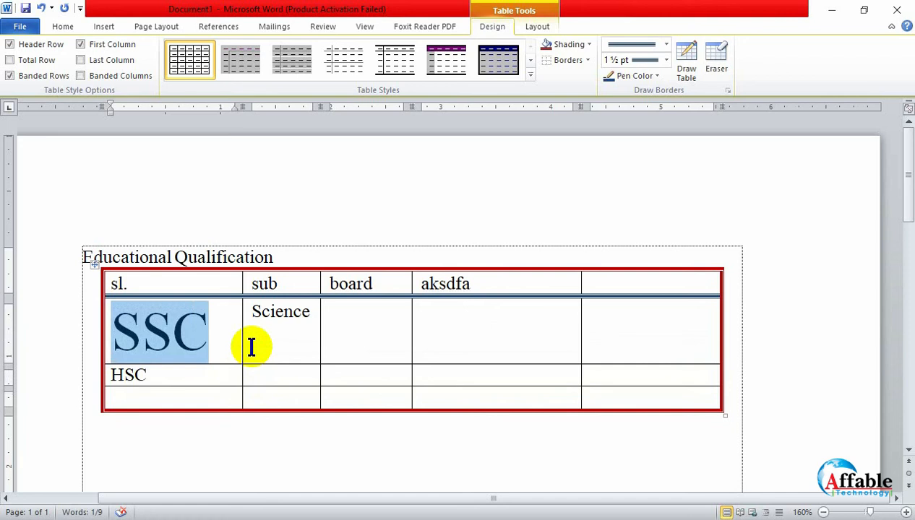
{"action": "key", "text": "ctrl+shift+comma"}
{"action": "key", "text": "ctrl+shift+comma"}
{"action": "key", "text": "ctrl+shift+comma"}
{"action": "key", "text": "ctrl+shift+comma"}
{"action": "key", "text": "ctrl+shift+comma"}
{"action": "key", "text": "ctrl+shift+comma"}
{"action": "key", "text": "ctrl+shift+comma"}
{"action": "key", "text": "ctrl+shift+comma"}
{"action": "key", "text": "ctrl+shift+comma"}
{"action": "key", "text": "ctrl+shift+comma"}
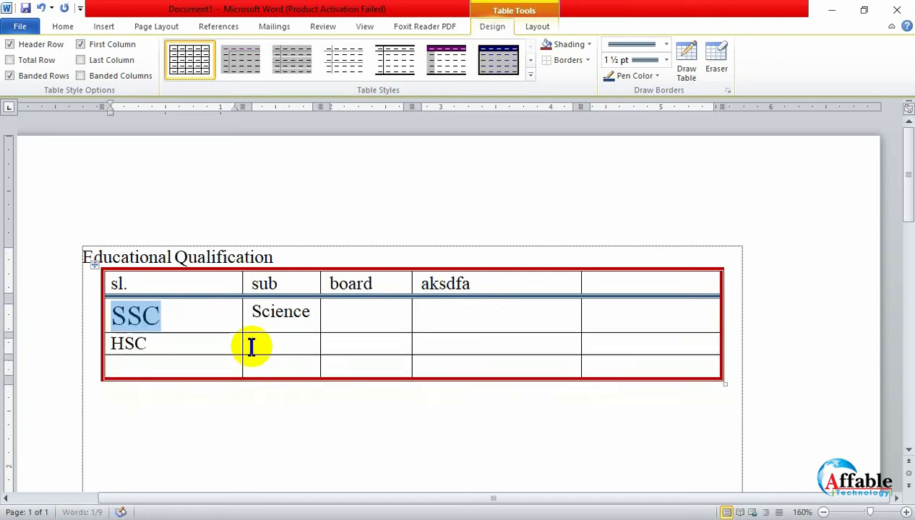
{"action": "key", "text": "ctrl+shift+comma"}
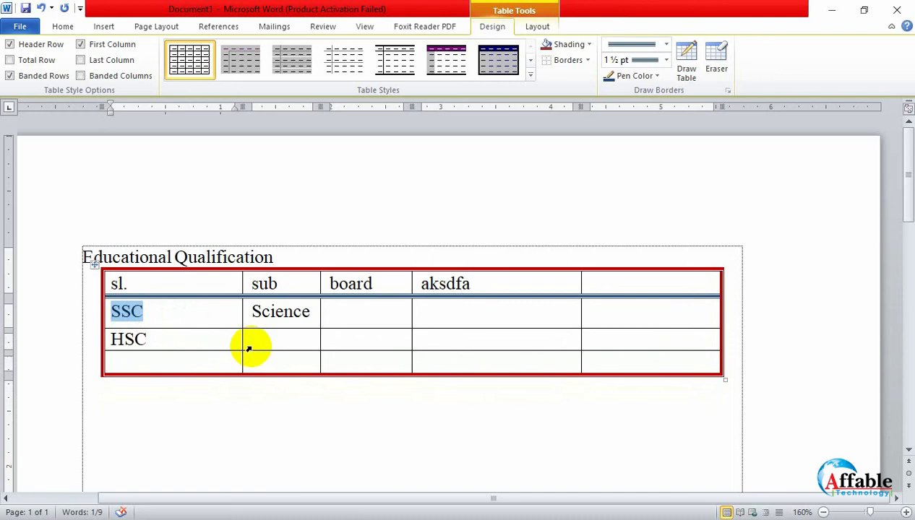
- Center the text horizontally in all cells of the table
{"action": "left_click", "coordinate": [403, 415]}
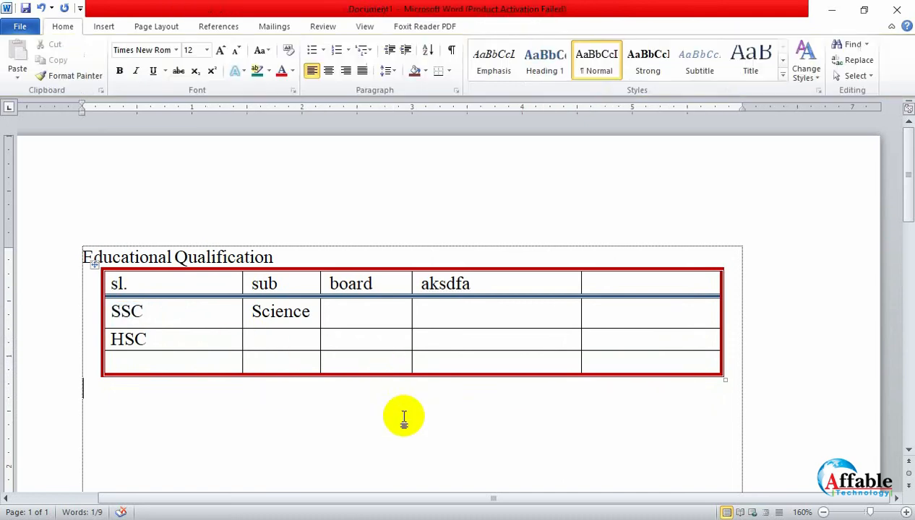
{"action": "left_click_drag", "start_coordinate": [108, 284], "coordinate": [695, 359]}
{"action": "left_click", "coordinate": [323, 436]}
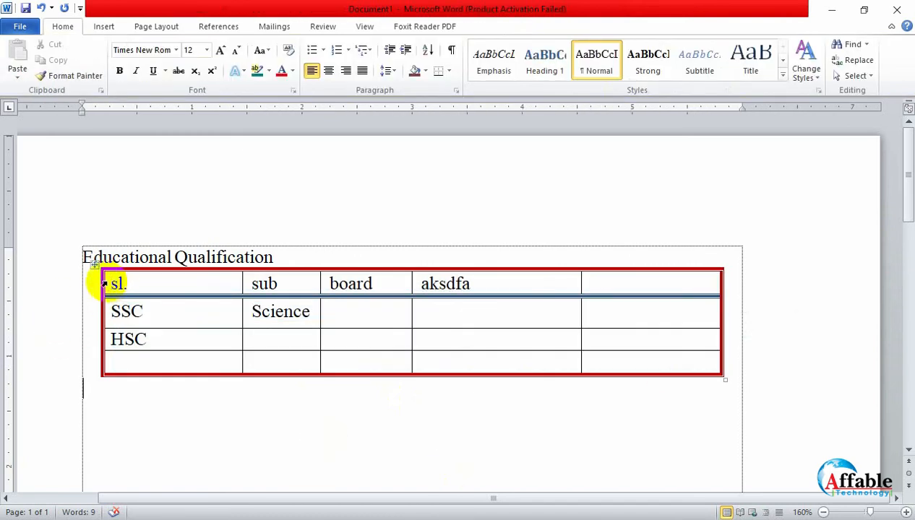
{"action": "left_click_drag", "start_coordinate": [104, 284], "coordinate": [645, 363]}
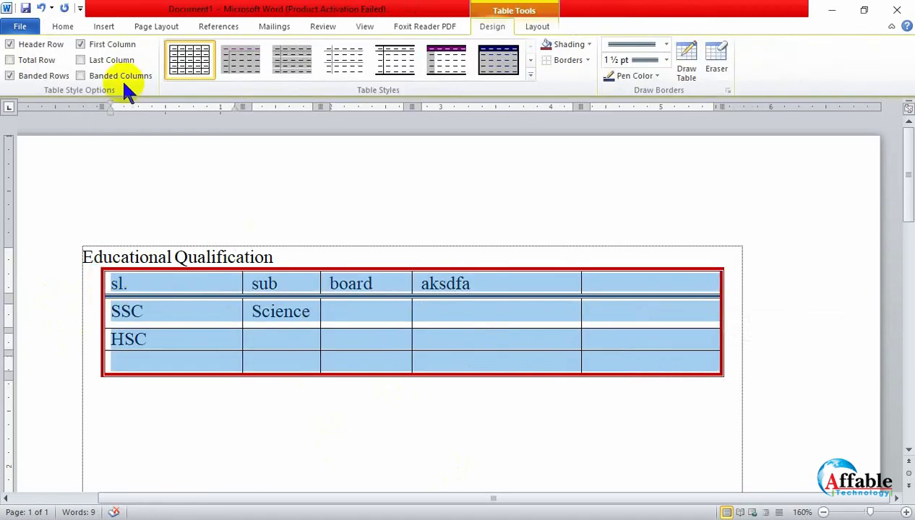
{"action": "left_click", "coordinate": [63, 28]}
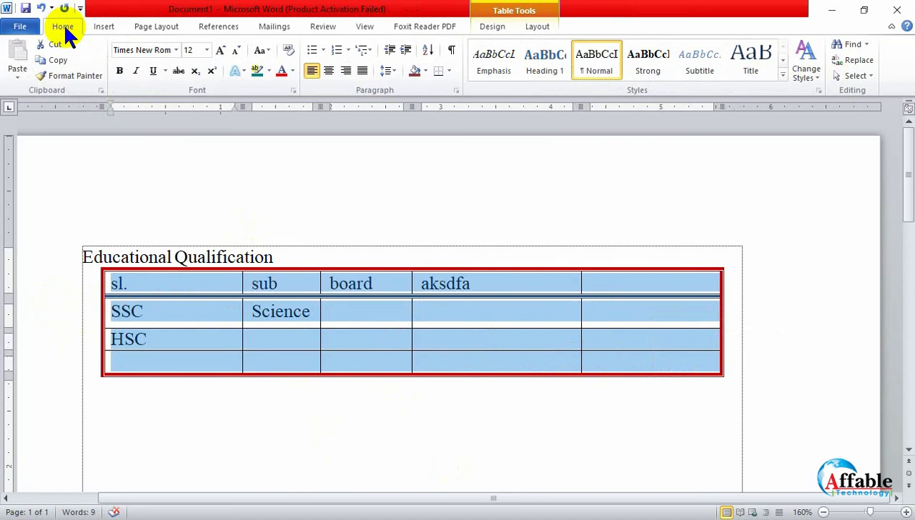
{"action": "left_click", "coordinate": [329, 72]}
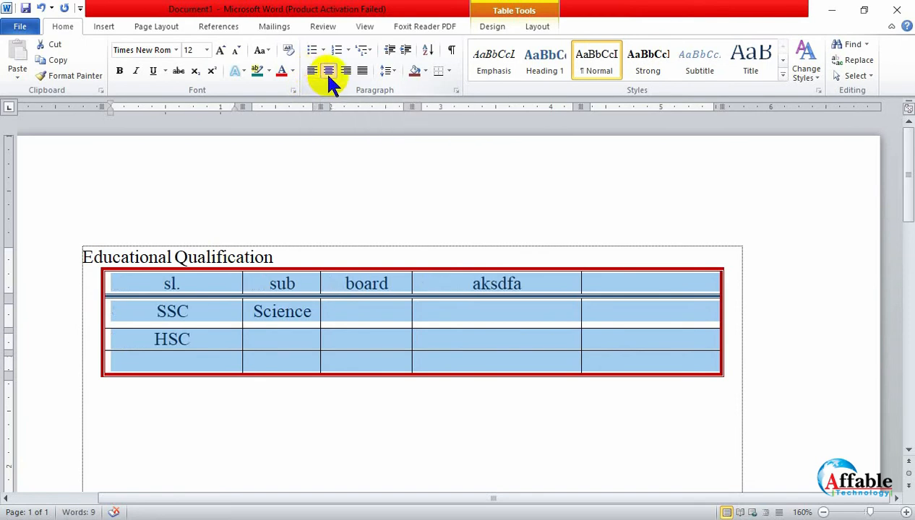
- Try right and justified alignment on the text of the whole table, and return it to centered
{"action": "left_click", "coordinate": [346, 71]}
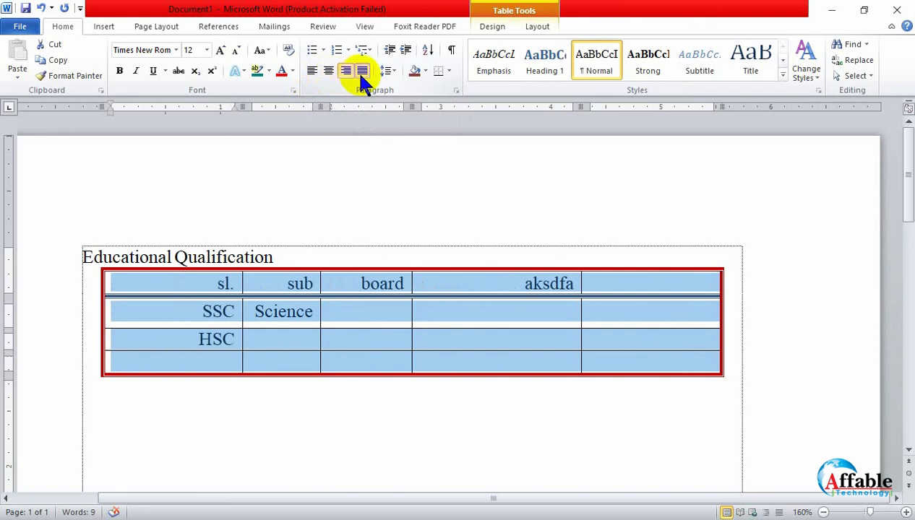
{"action": "left_click", "coordinate": [361, 71]}
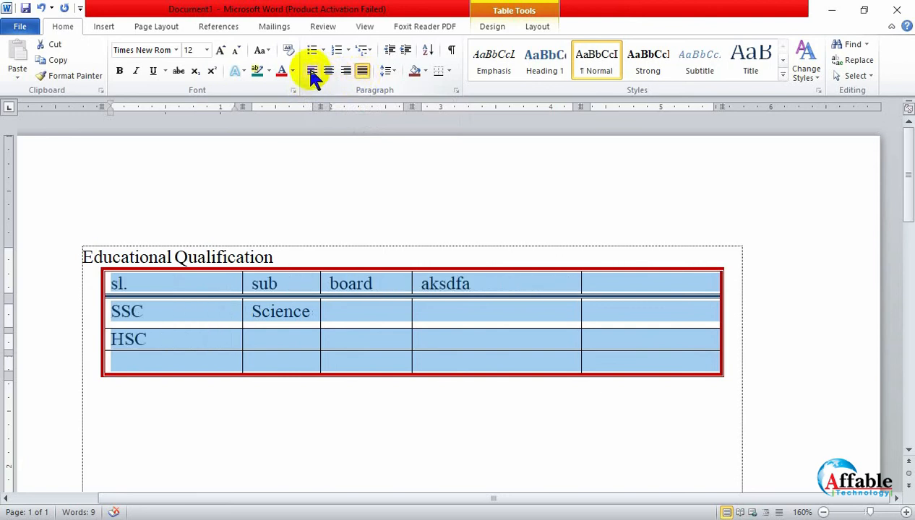
{"action": "left_click", "coordinate": [331, 71]}
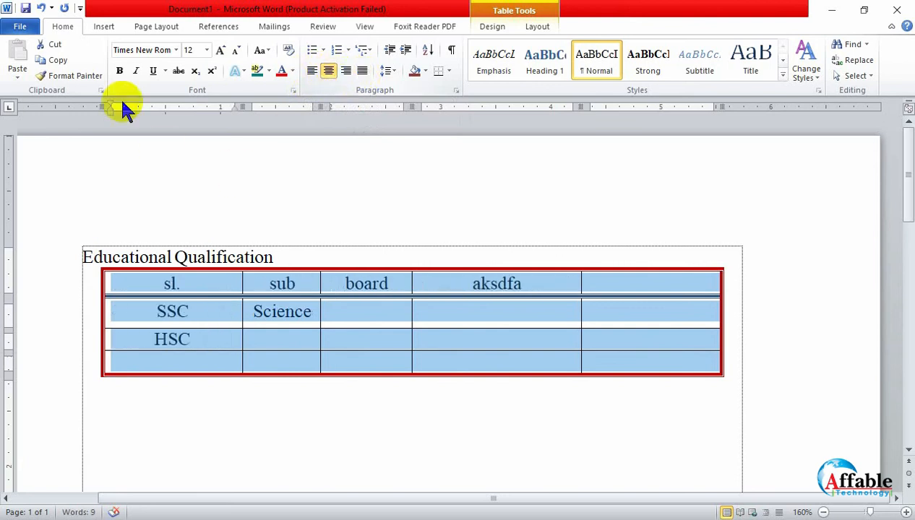
- Make the text in all table cells bold
{"action": "left_click", "coordinate": [120, 71]}
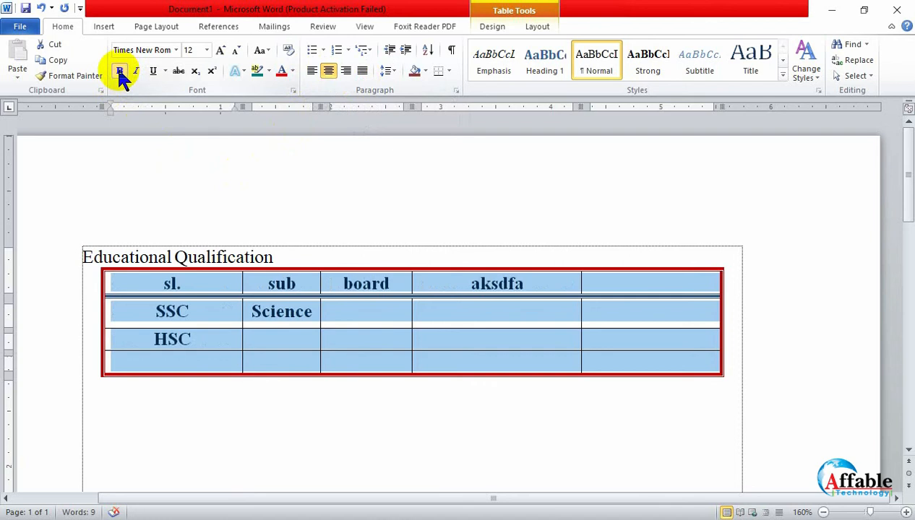
{"action": "left_click", "coordinate": [246, 422]}
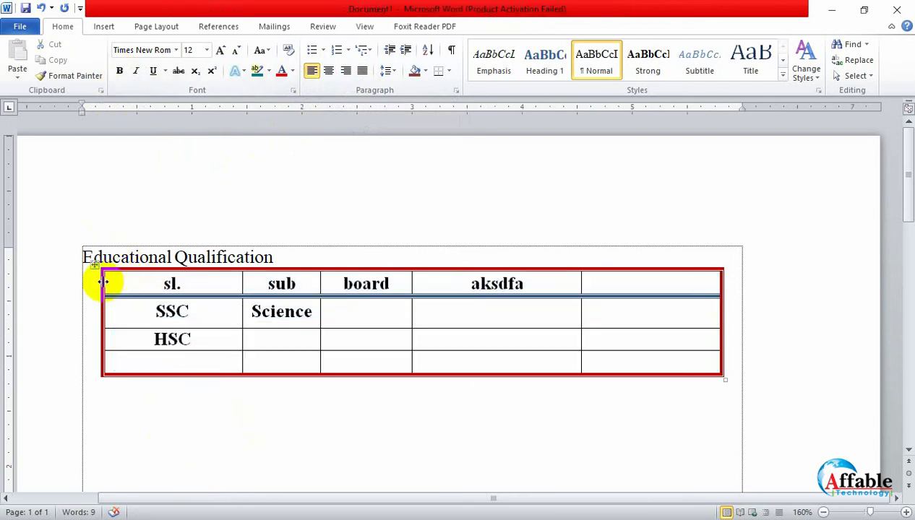
{"action": "left_click_drag", "start_coordinate": [94, 282], "coordinate": [636, 370]}
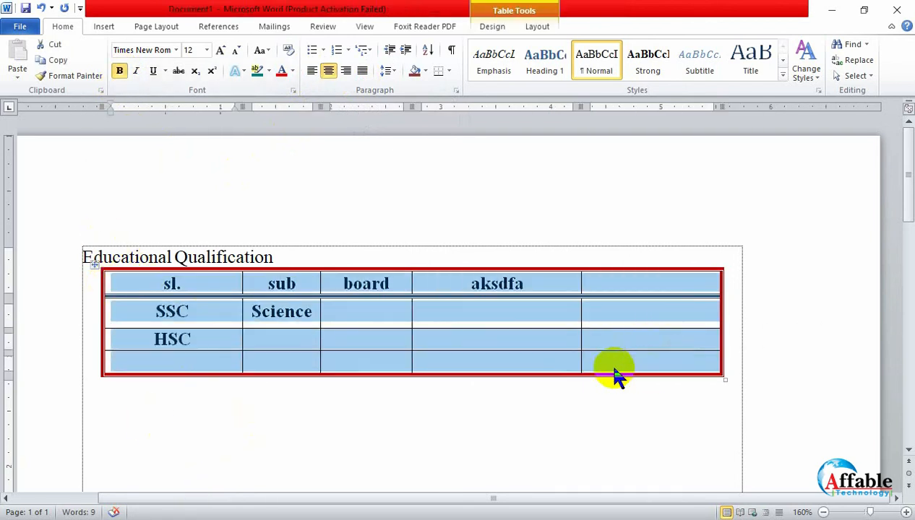
{"action": "left_click", "coordinate": [334, 436]}
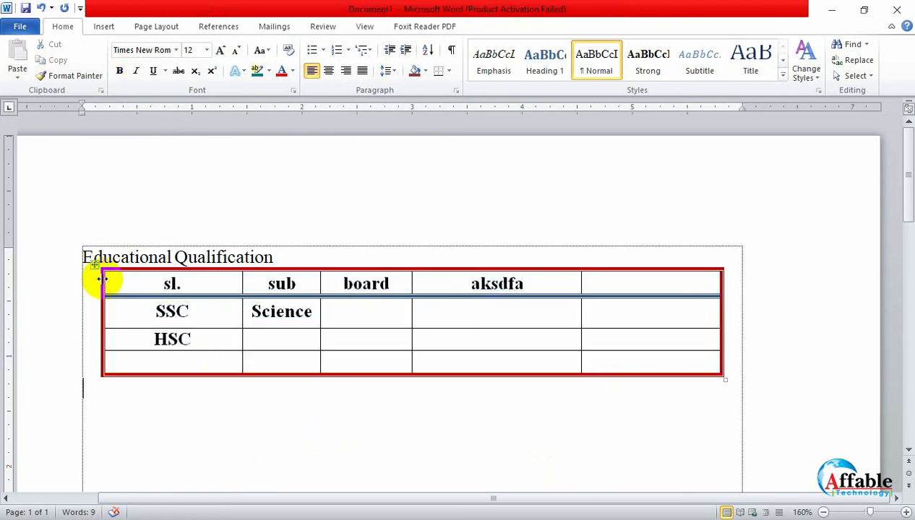
- Shade the whole header row of the table with the dark blue theme color
{"action": "left_click_drag", "start_coordinate": [104, 285], "coordinate": [653, 287]}
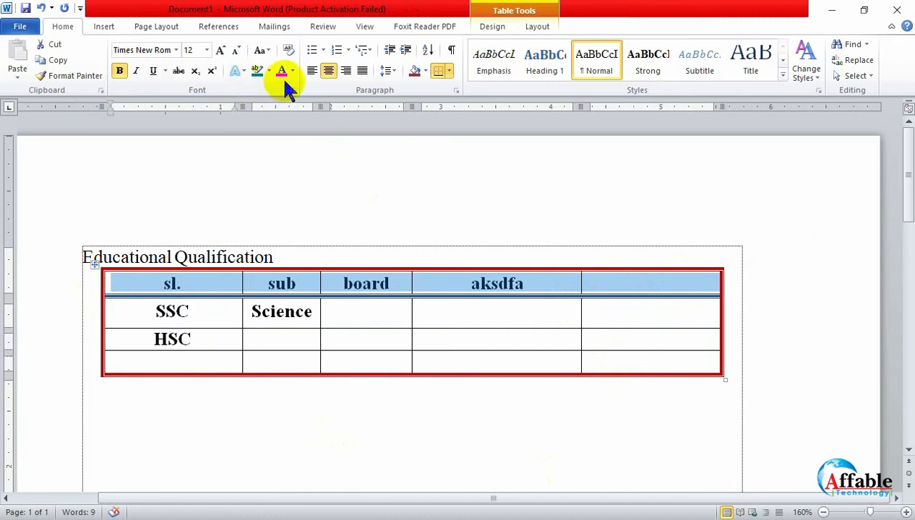
{"action": "left_click", "coordinate": [418, 72]}
{"action": "left_click", "coordinate": [425, 71]}
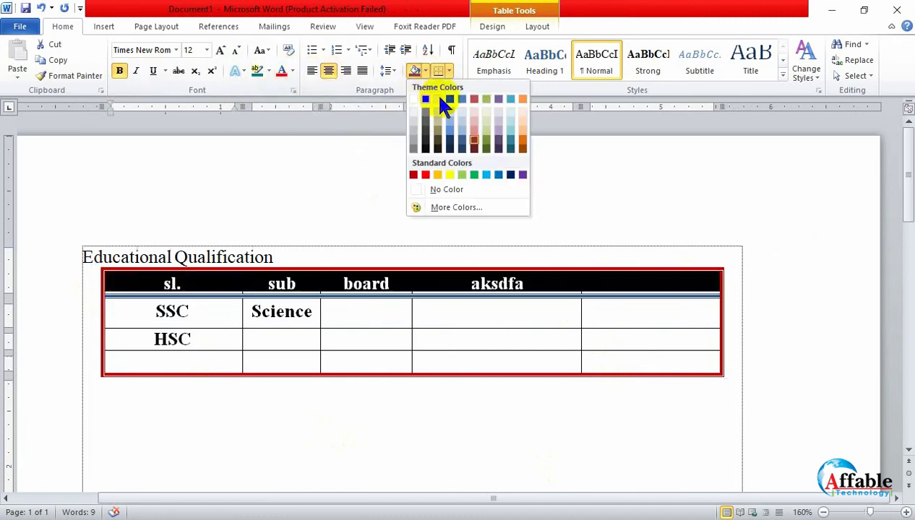
{"action": "left_click", "coordinate": [449, 99]}
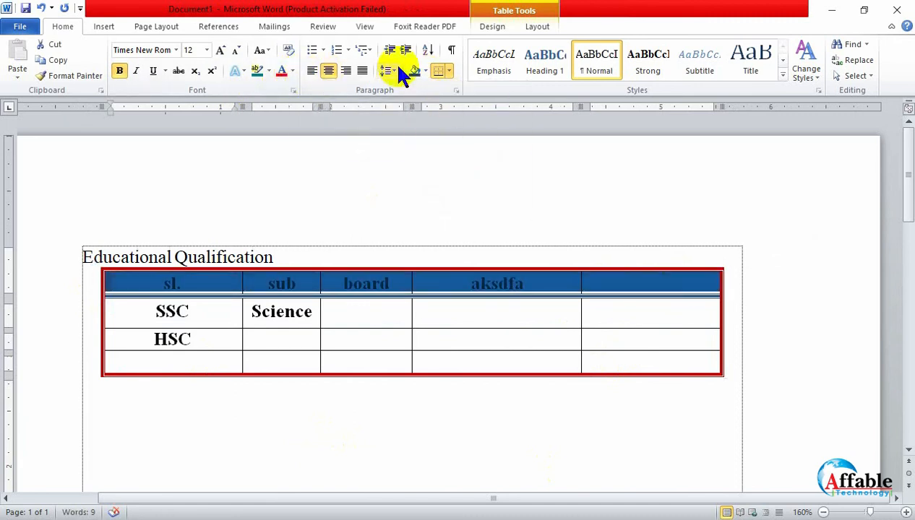
- Set the text color of the table's header row to white
{"action": "left_click", "coordinate": [293, 71]}
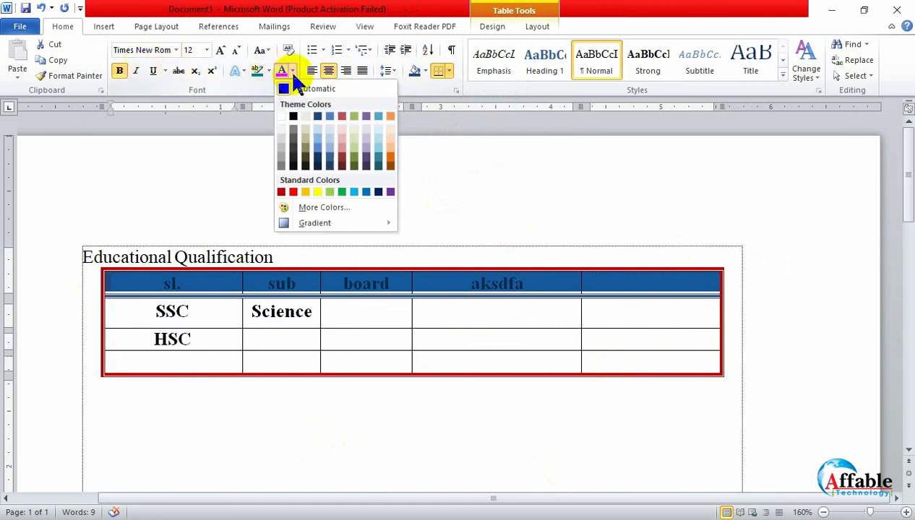
{"action": "left_click", "coordinate": [282, 116]}
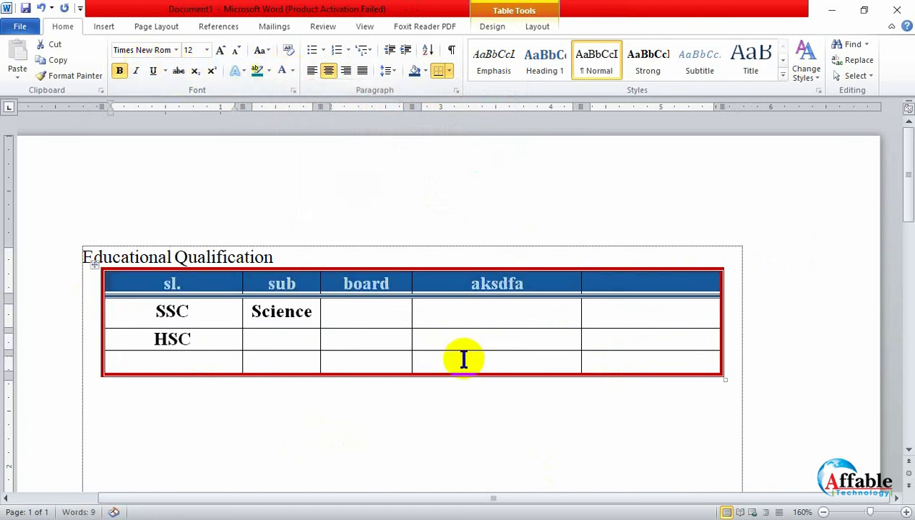
{"action": "left_click", "coordinate": [463, 360]}
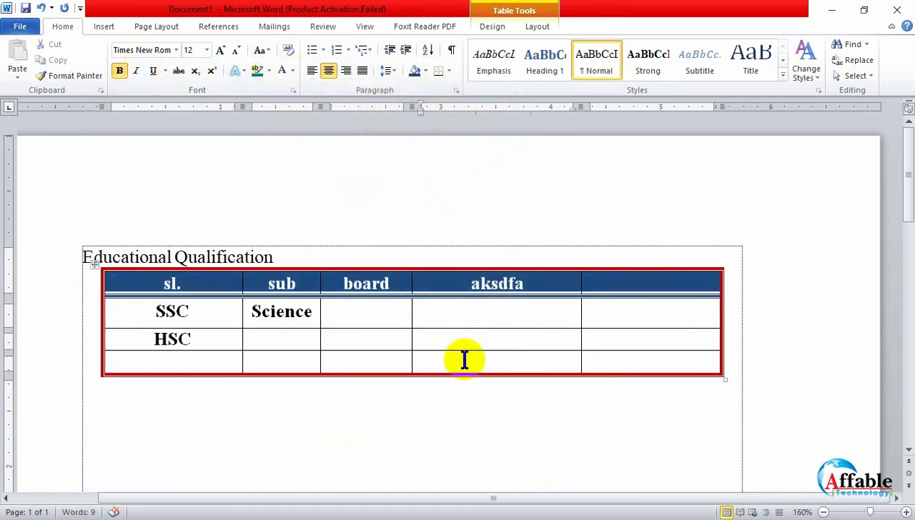
- Try deleting the three cells below the header in the last column with Shift cells left, and undo the deletion
{"action": "left_click", "coordinate": [494, 28]}
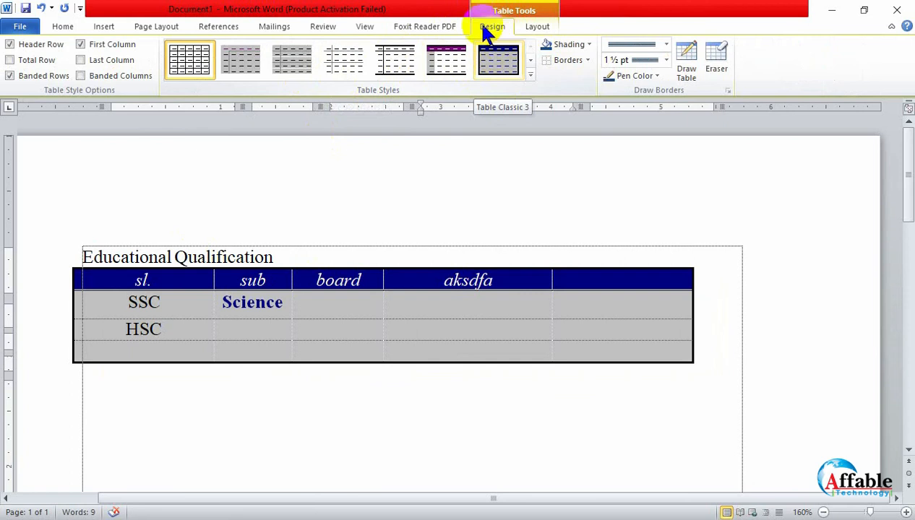
{"action": "left_click", "coordinate": [539, 29]}
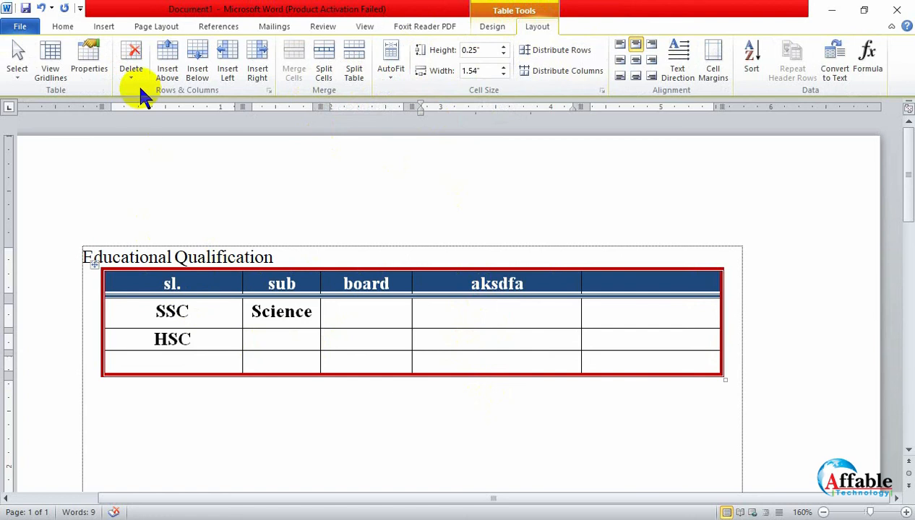
{"action": "left_click_drag", "start_coordinate": [649, 354], "coordinate": [639, 310]}
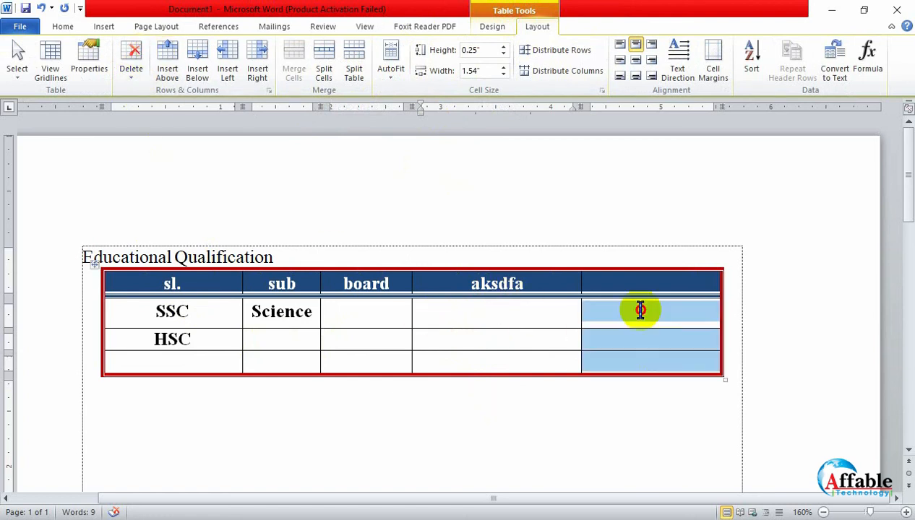
{"action": "left_click", "coordinate": [134, 65]}
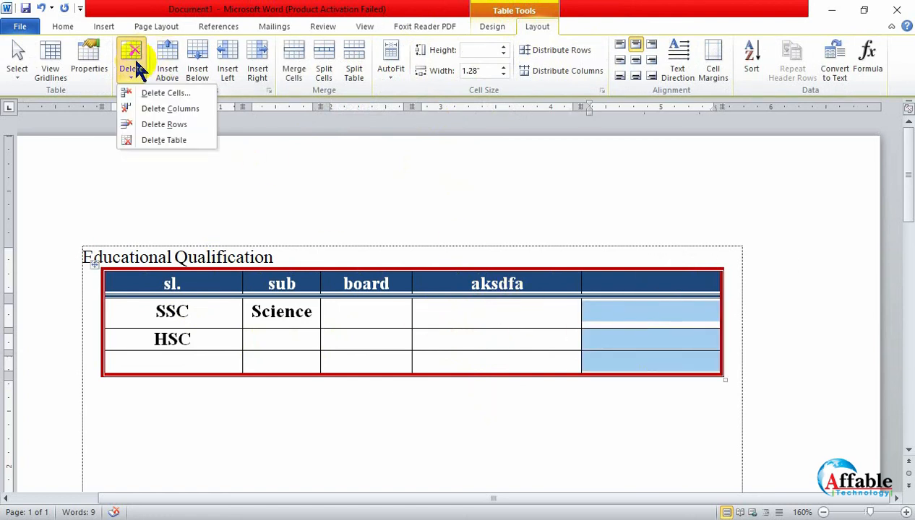
{"action": "left_click", "coordinate": [149, 93]}
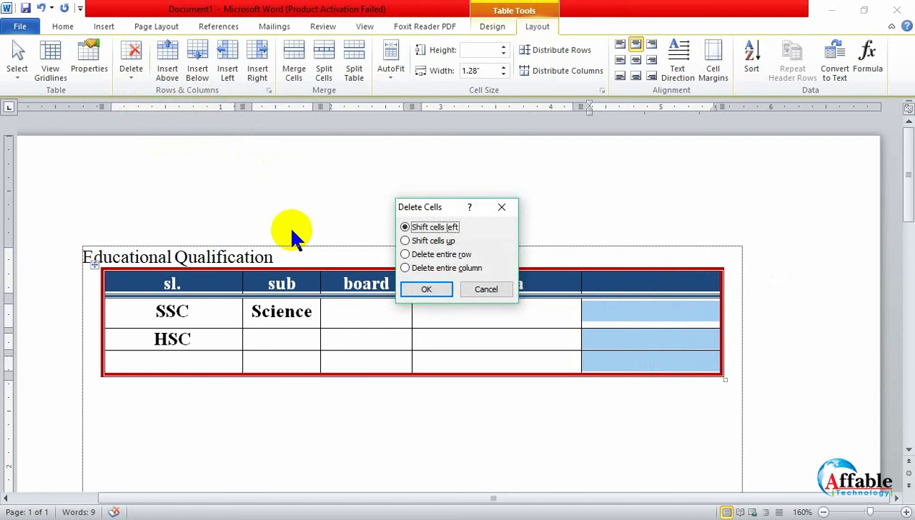
{"action": "left_click", "coordinate": [425, 287]}
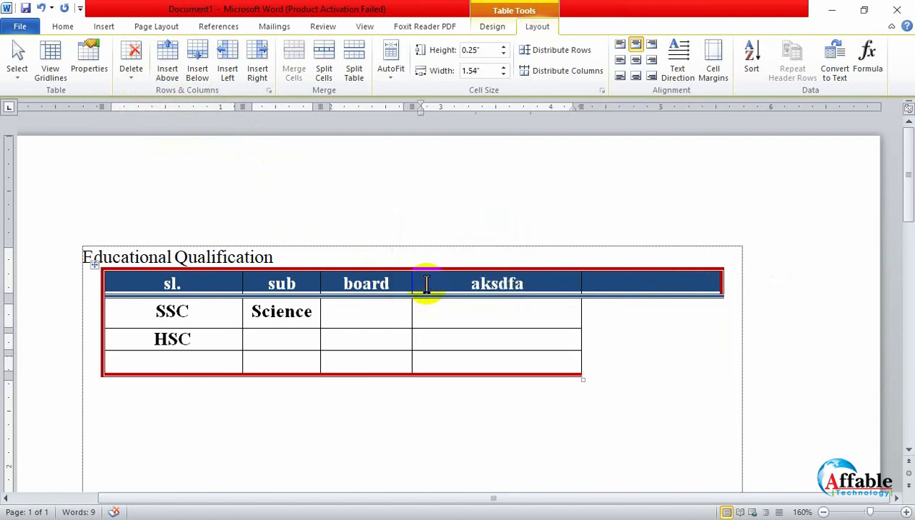
{"action": "key", "text": "ctrl+z"}
- Try inserting a new column to the left and to the right of the aksdfa column, undoing each insertion
{"action": "left_click", "coordinate": [465, 323]}
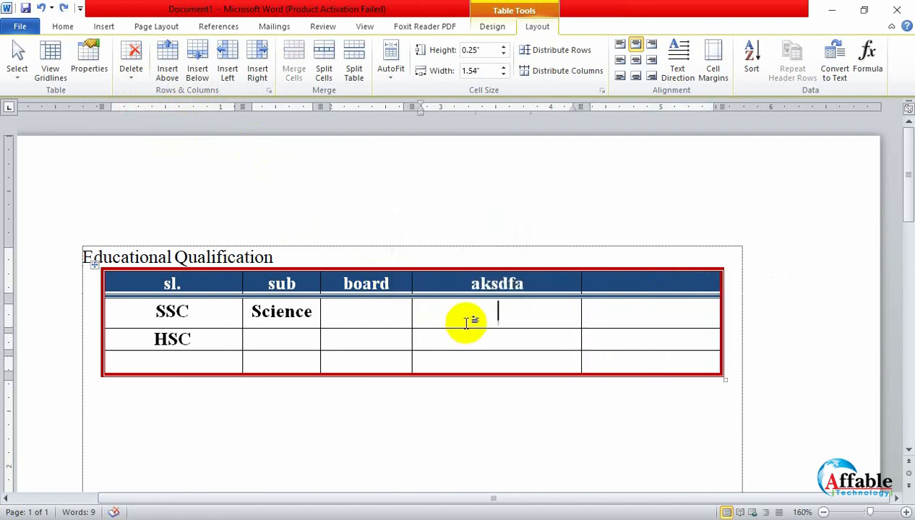
{"action": "left_click", "coordinate": [227, 63]}
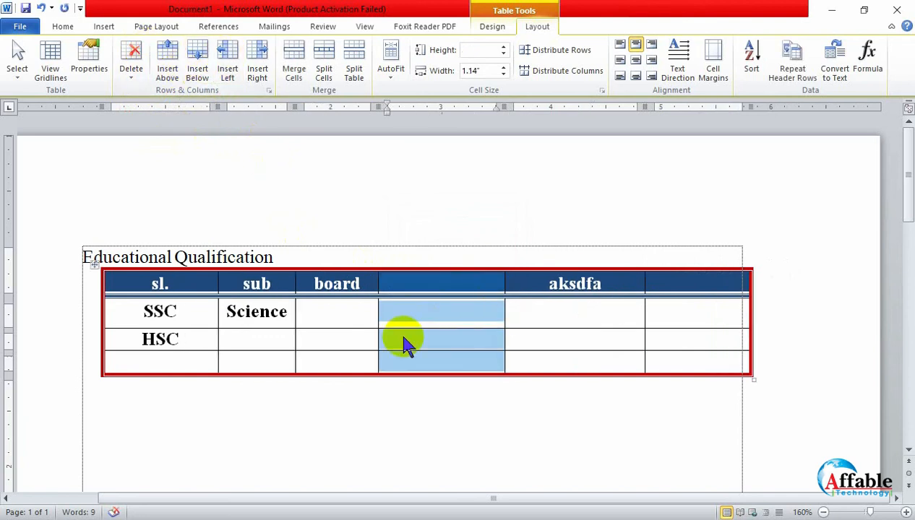
{"action": "key", "text": "ctrl+z"}
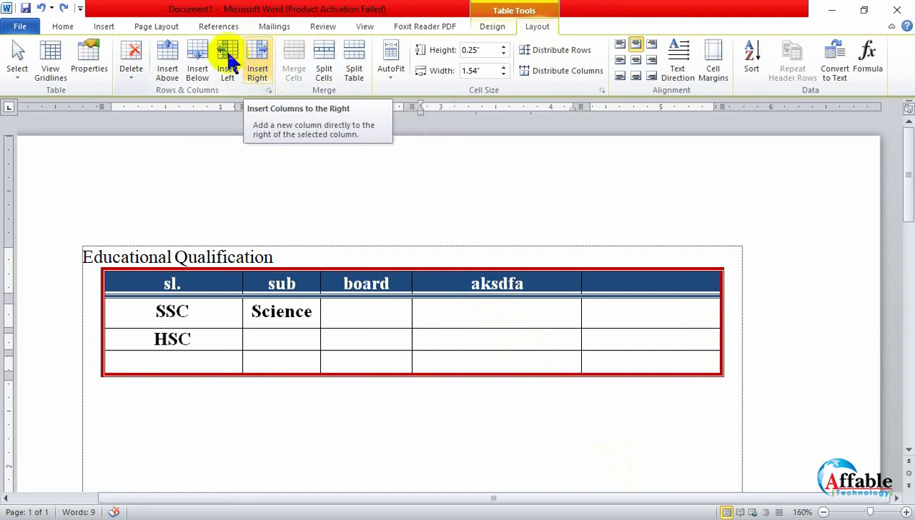
{"action": "left_click", "coordinate": [257, 72]}
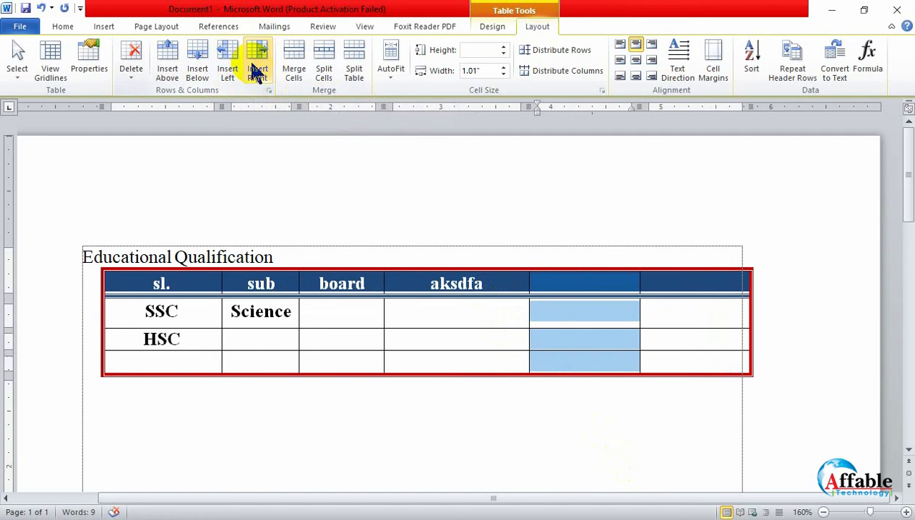
{"action": "key", "text": "ctrl+z"}
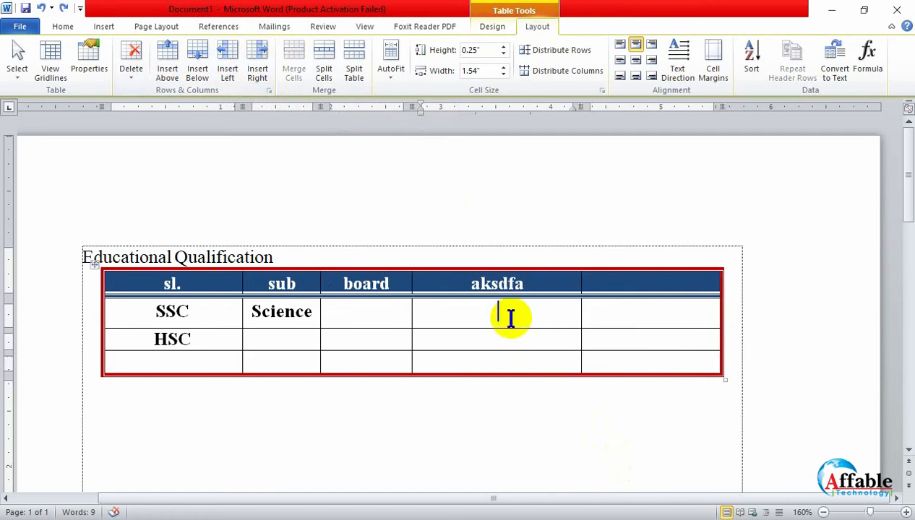
{"action": "left_click", "coordinate": [230, 60]}
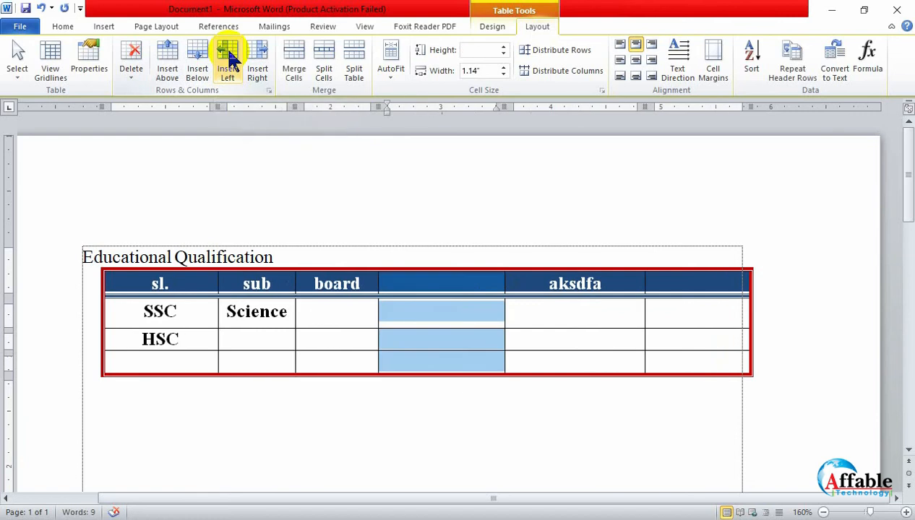
{"action": "key", "text": "ctrl+z"}
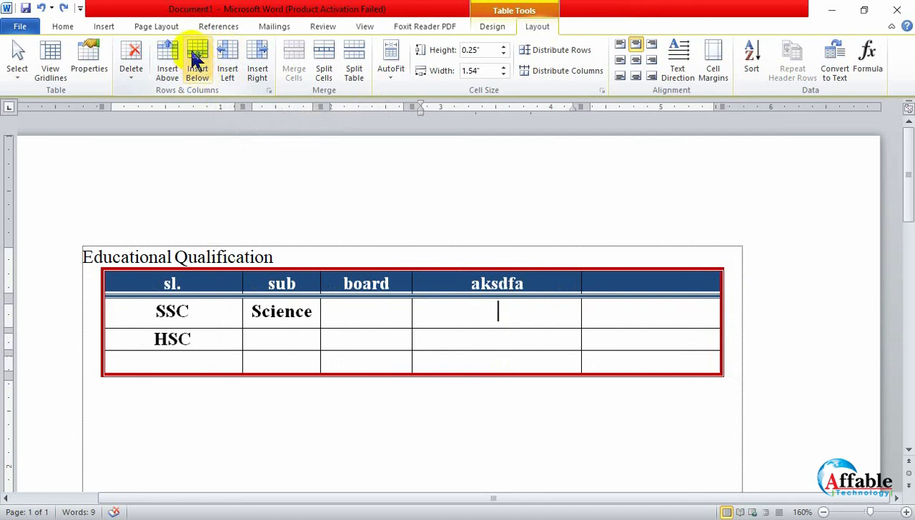
- Try inserting a new row below and above the SSC row, undoing each insertion
{"action": "left_click", "coordinate": [197, 56]}
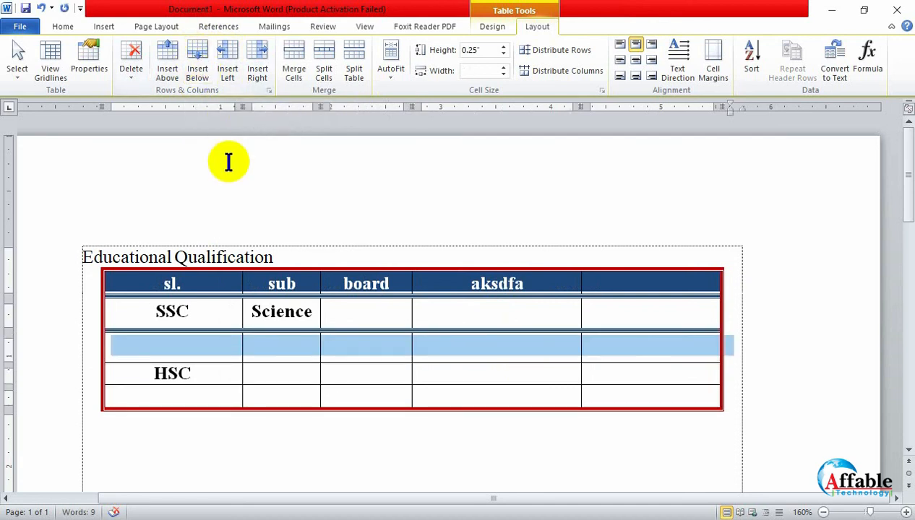
{"action": "key", "text": "ctrl+z"}
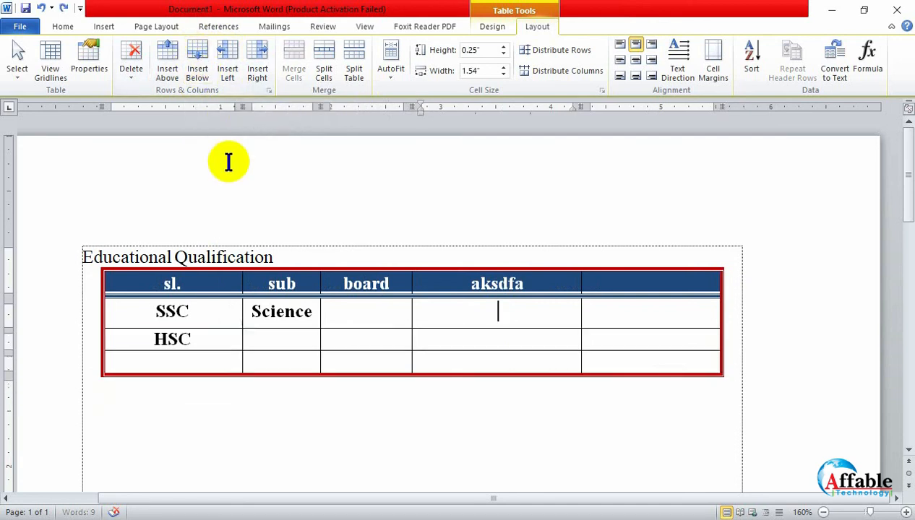
{"action": "left_click", "coordinate": [171, 58]}
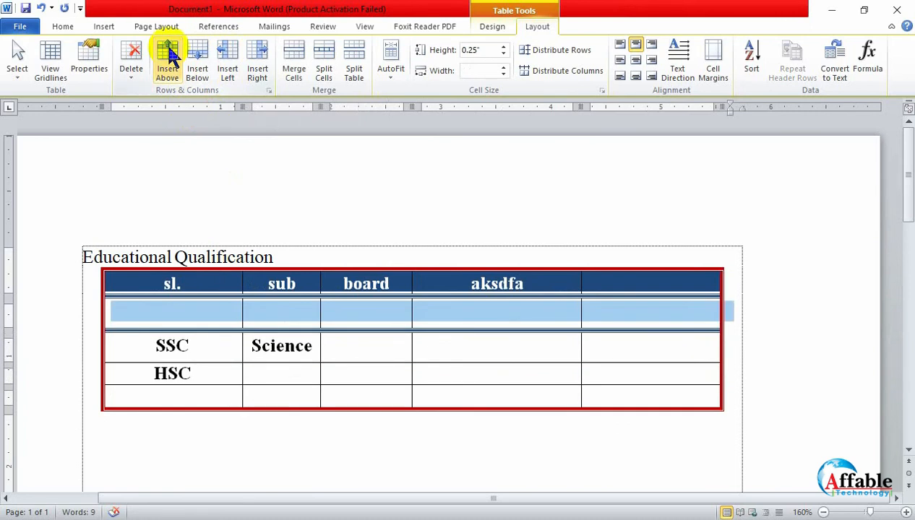
{"action": "key", "text": "ctrl+z"}
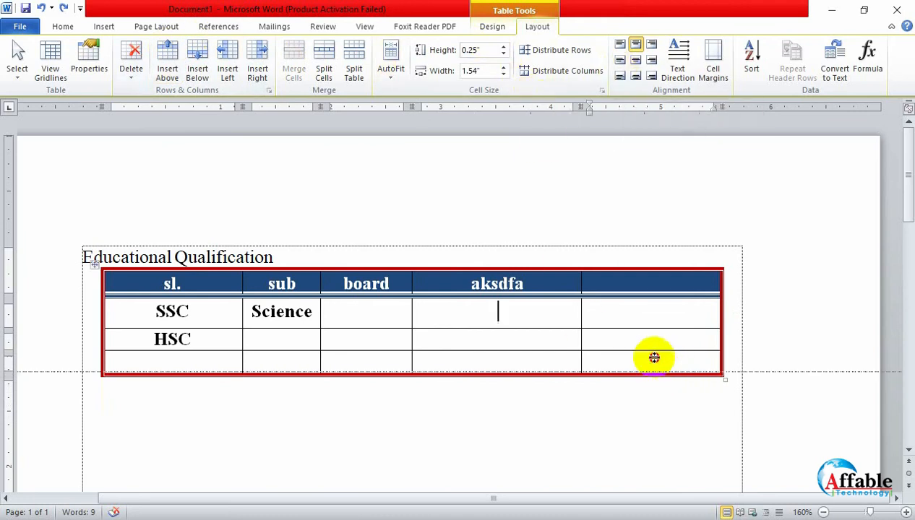
- Try deleting the table's entire empty last column, header cell included, and undo the deletion
{"action": "left_click", "coordinate": [605, 285]}
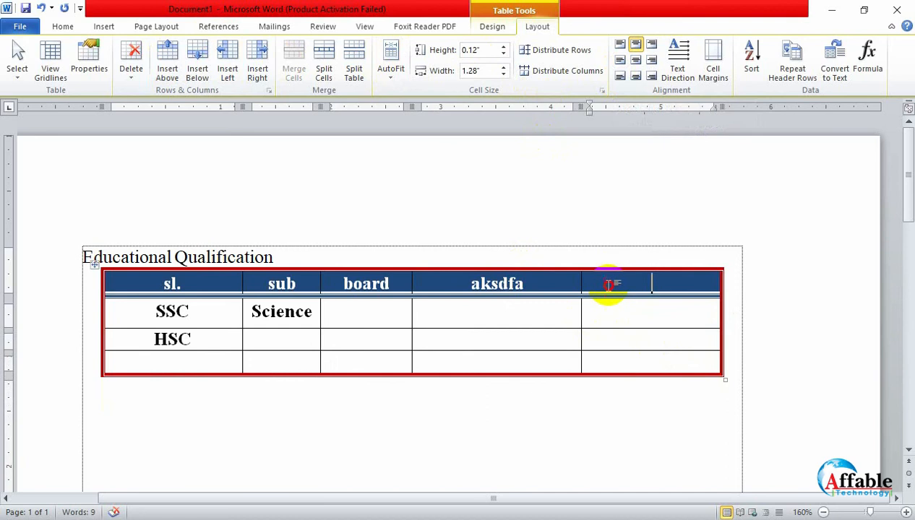
{"action": "left_click_drag", "start_coordinate": [608, 292], "coordinate": [659, 368]}
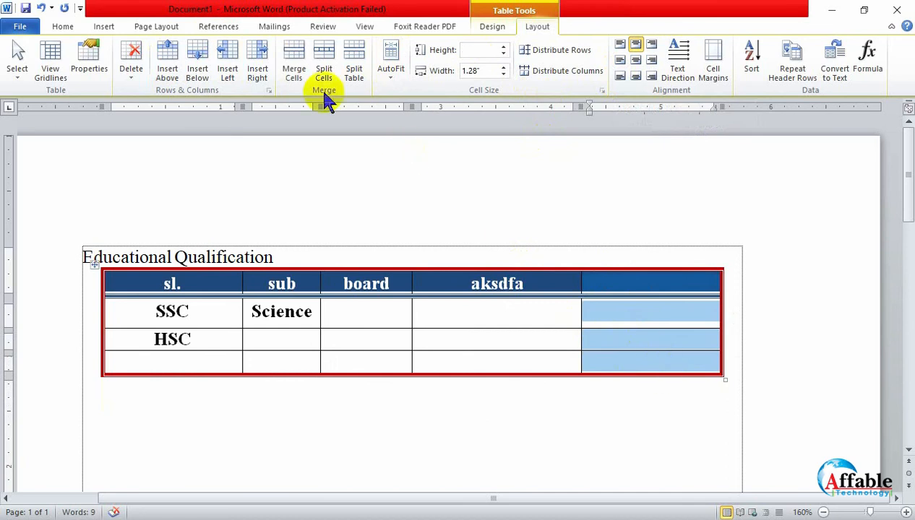
{"action": "left_click", "coordinate": [131, 71]}
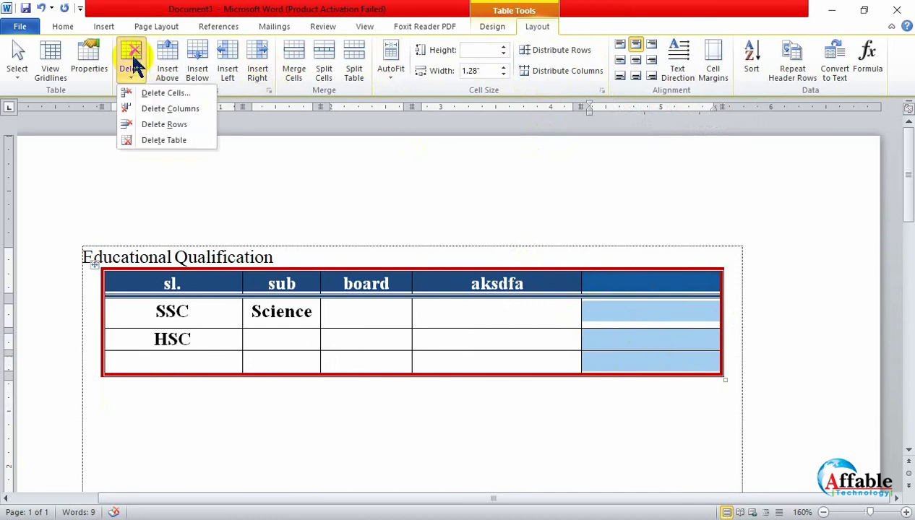
{"action": "left_click", "coordinate": [178, 109]}
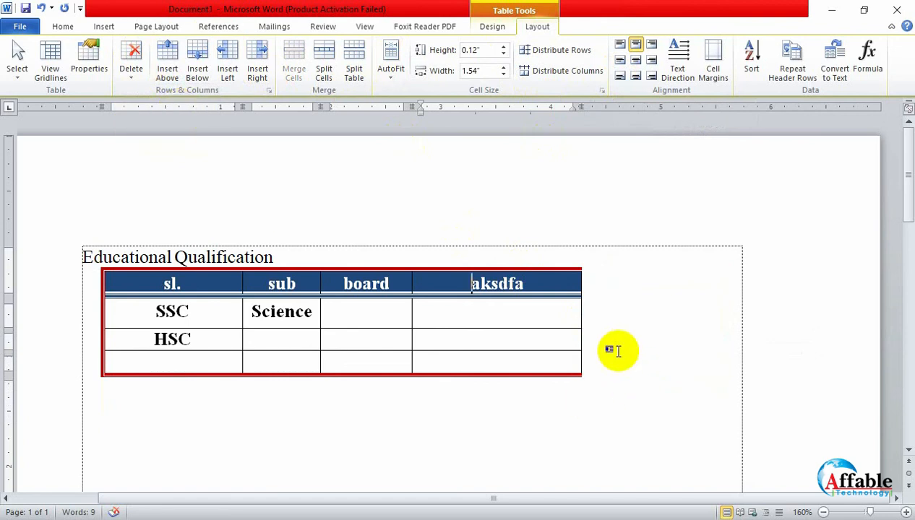
{"action": "key", "text": "ctrl+z"}
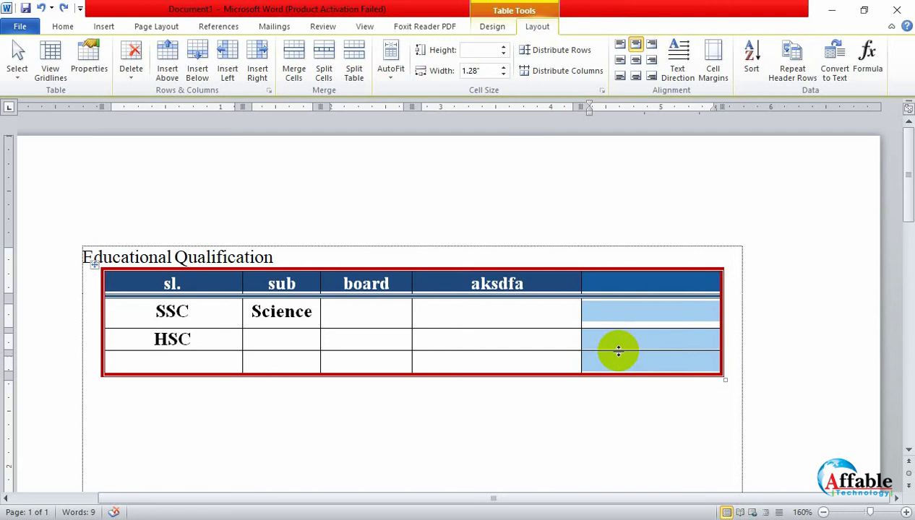
{"action": "left_click", "coordinate": [663, 219]}
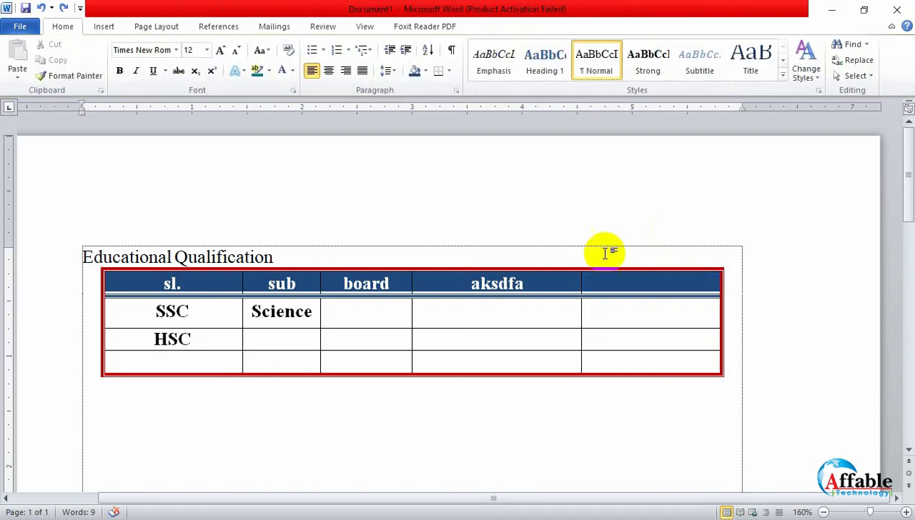
{"action": "left_click", "coordinate": [446, 335]}
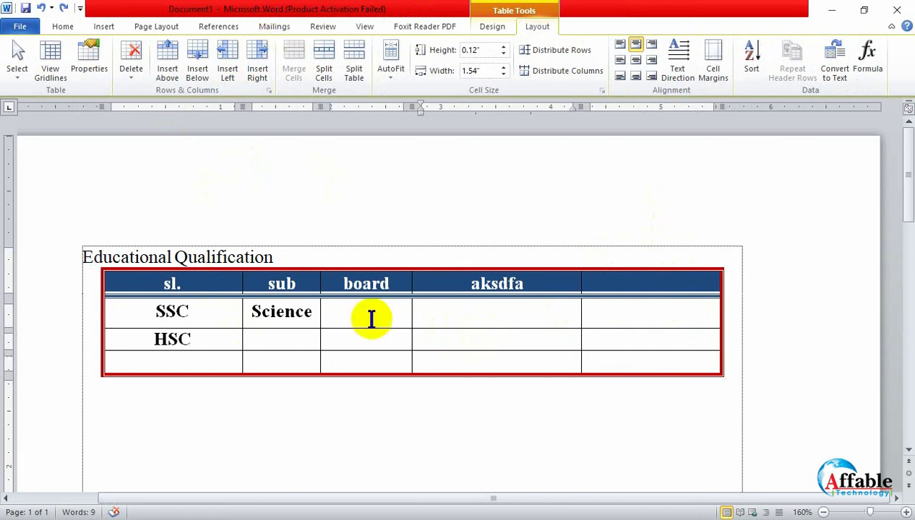
{"action": "left_click", "coordinate": [305, 311]}
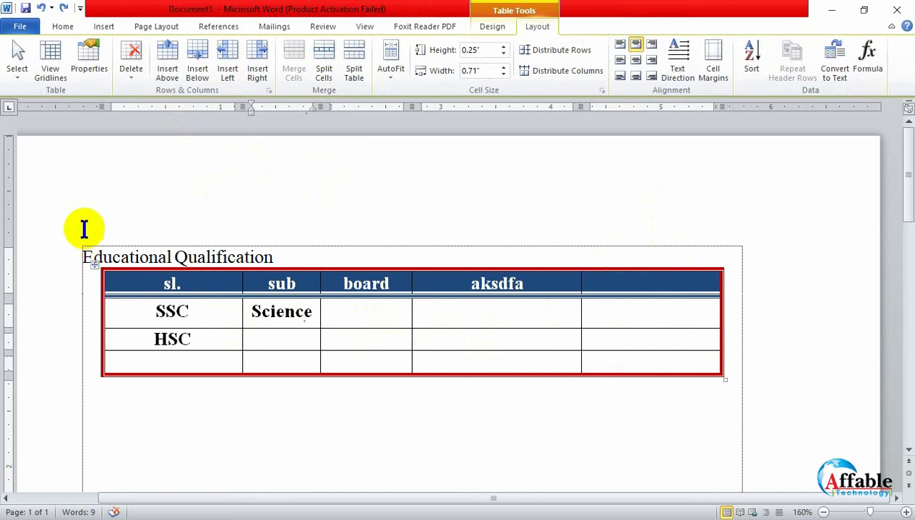
{"action": "left_click", "coordinate": [157, 258]}
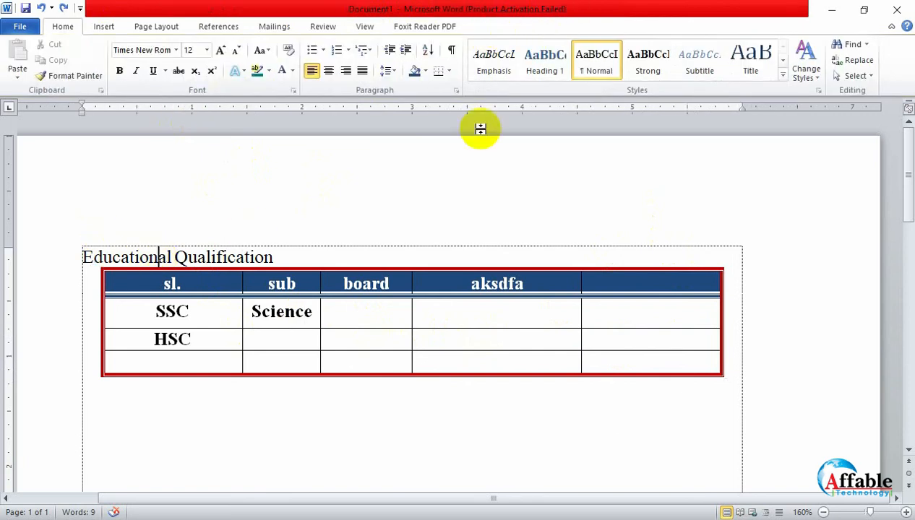
{"action": "left_click", "coordinate": [461, 312]}
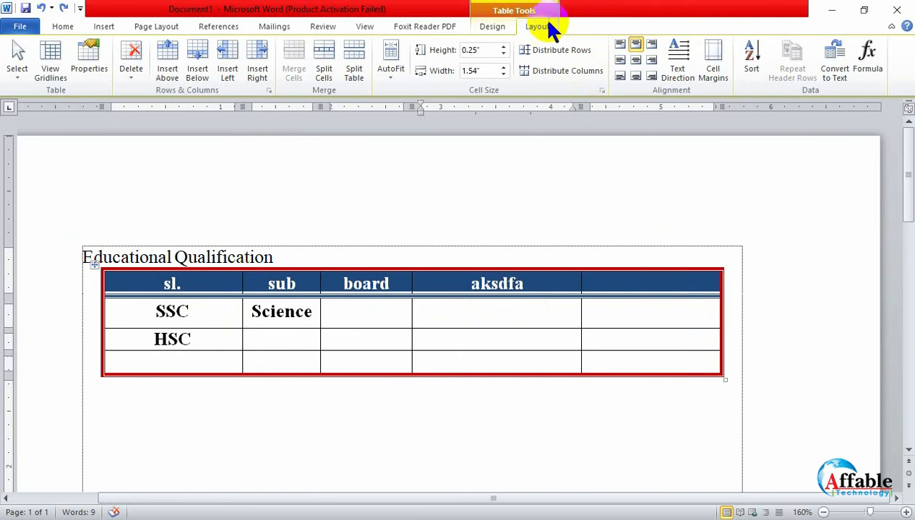
{"action": "left_click", "coordinate": [495, 27]}
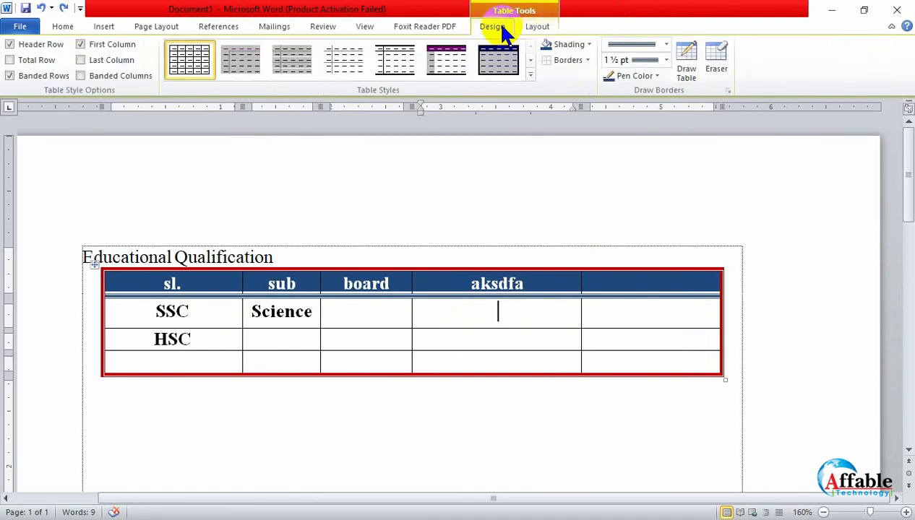
{"action": "left_click", "coordinate": [548, 27]}
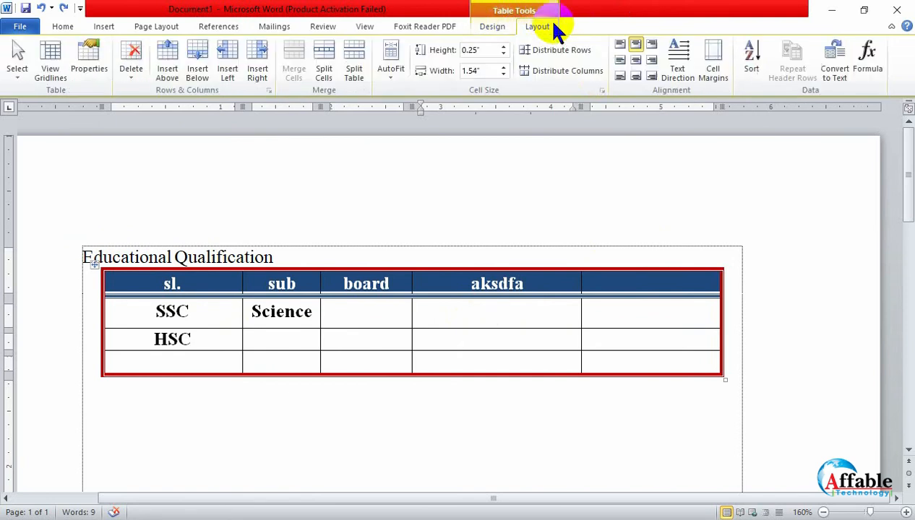
- Increase the height of the SSC row to about 0.38" by moving its lower border down
{"action": "left_click", "coordinate": [194, 315]}
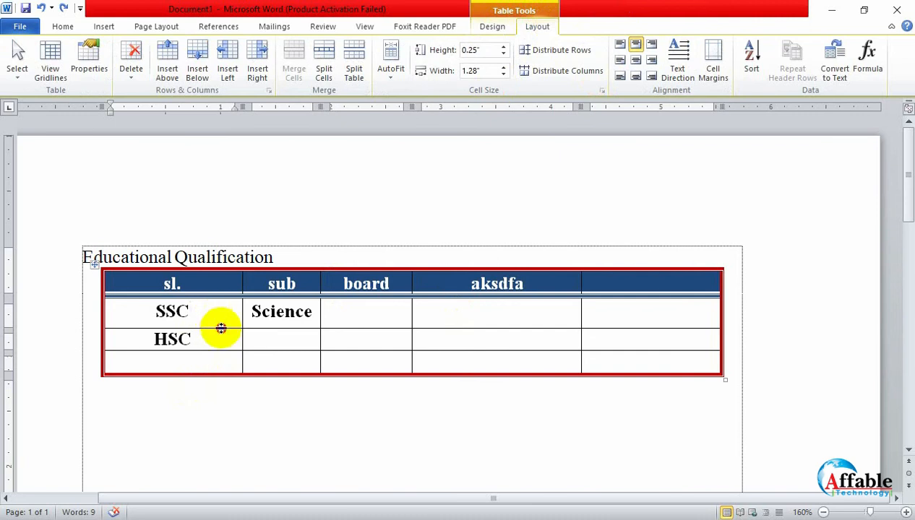
{"action": "left_click_drag", "start_coordinate": [220, 328], "coordinate": [228, 341]}
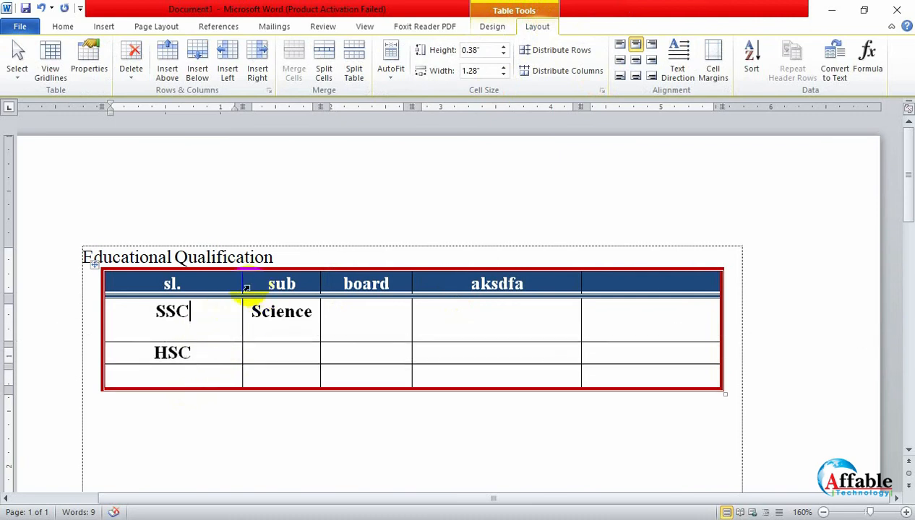
{"action": "left_click", "coordinate": [441, 307]}
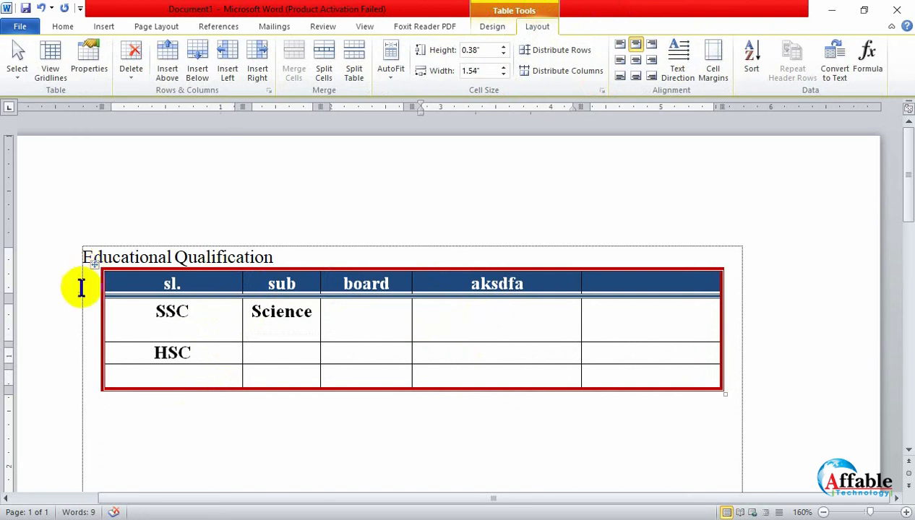
- Try Fixed Column Width, AutoFit Contents and AutoFit Window on the whole Educational Qualification table
{"action": "left_click_drag", "start_coordinate": [99, 275], "coordinate": [650, 372]}
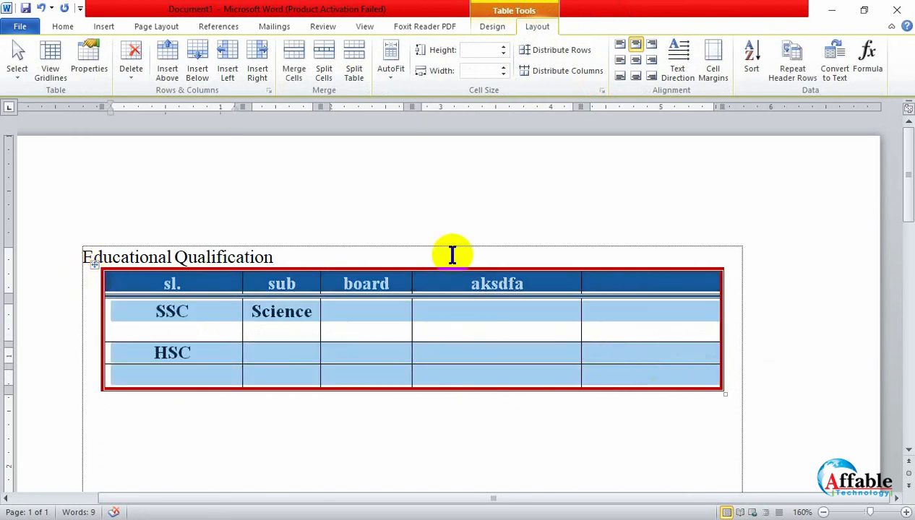
{"action": "left_click", "coordinate": [393, 63]}
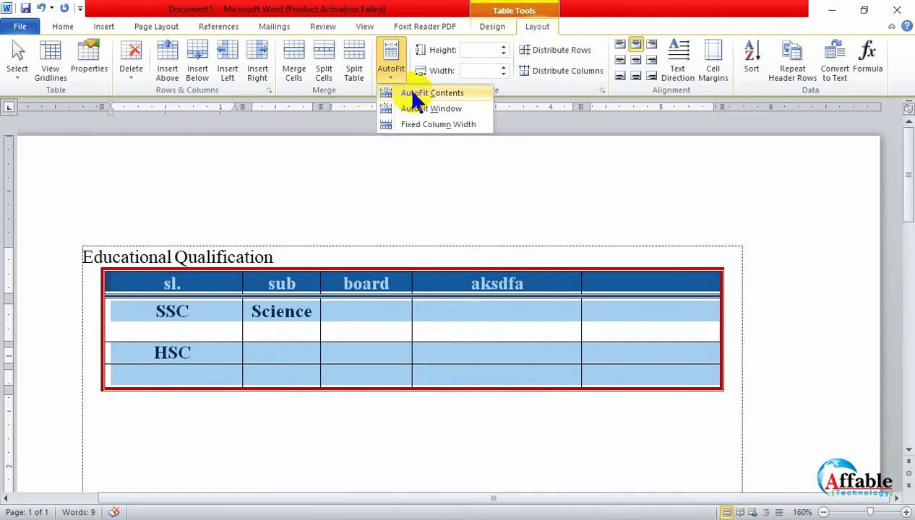
{"action": "left_click", "coordinate": [431, 127]}
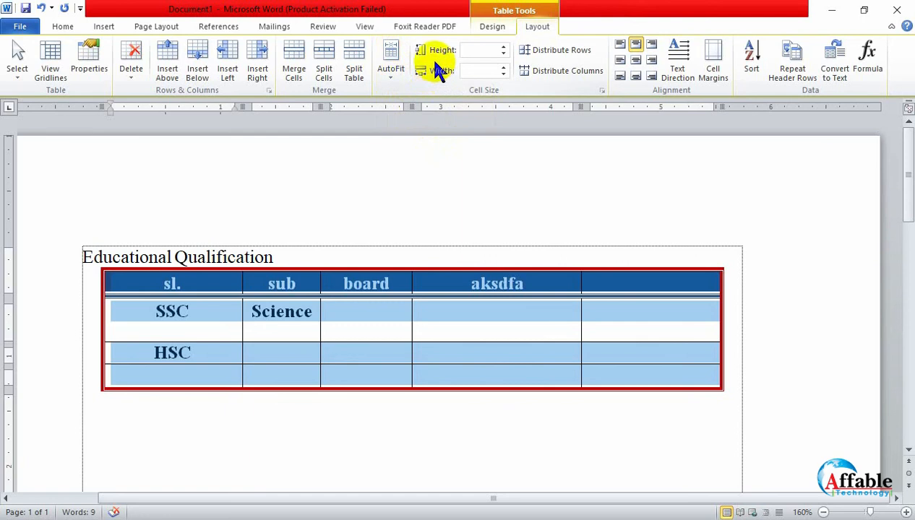
{"action": "left_click", "coordinate": [401, 72]}
{"action": "left_click", "coordinate": [402, 96]}
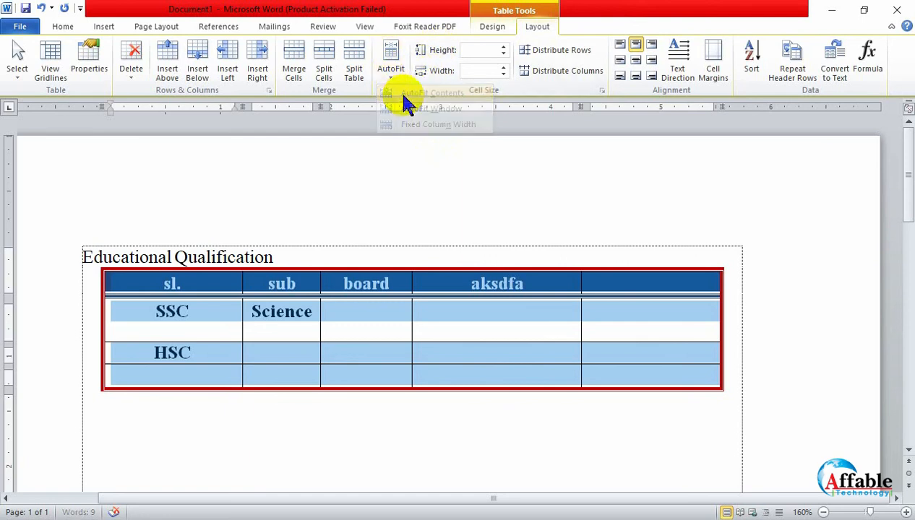
{"action": "left_click", "coordinate": [391, 72]}
{"action": "left_click", "coordinate": [402, 109]}
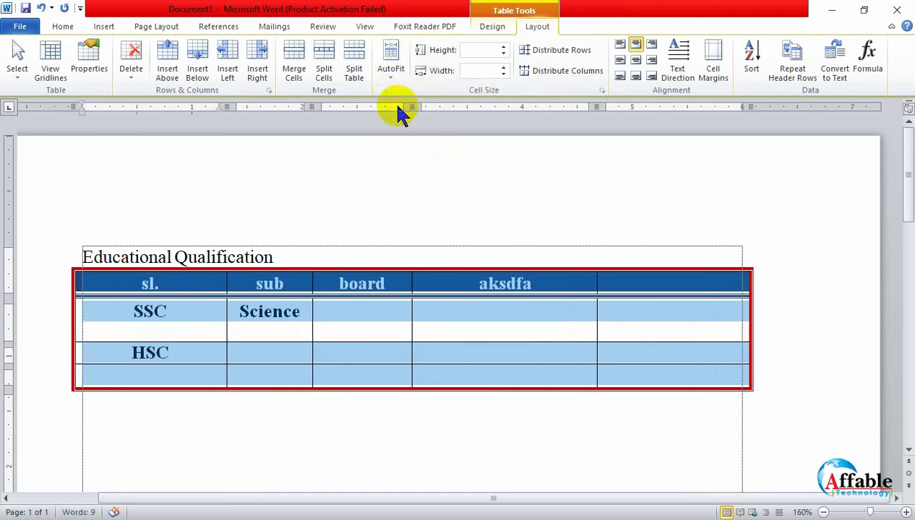
{"action": "left_click", "coordinate": [391, 78]}
{"action": "left_click", "coordinate": [405, 109]}
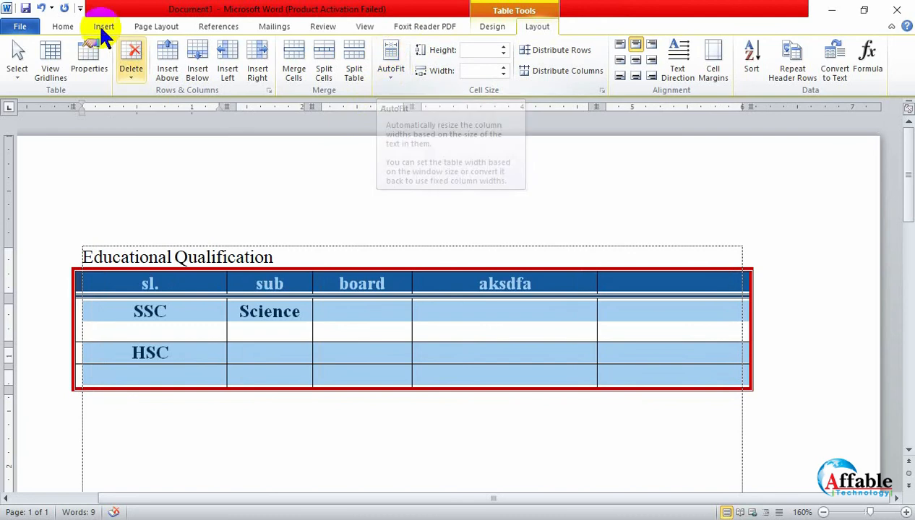
- Left-align the text in all the cells of the selected table
{"action": "left_click", "coordinate": [64, 29]}
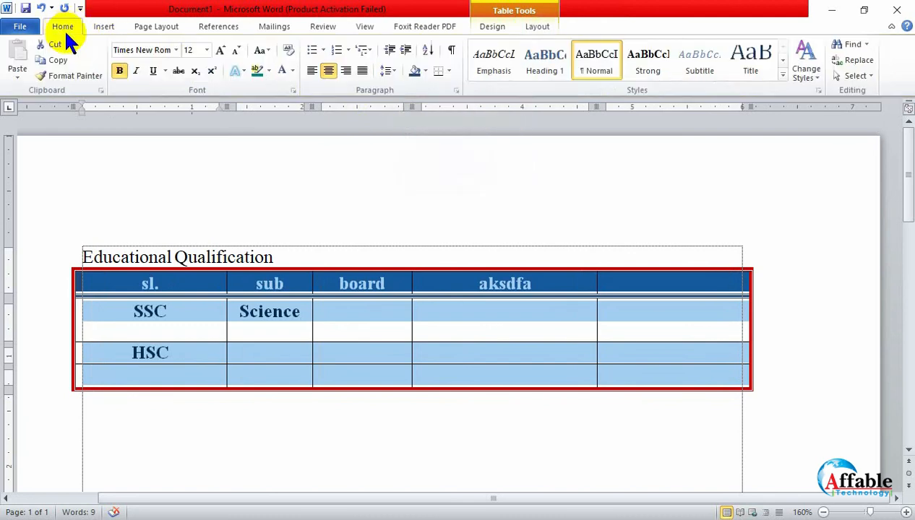
{"action": "left_click", "coordinate": [311, 71]}
{"action": "left_click", "coordinate": [536, 26]}
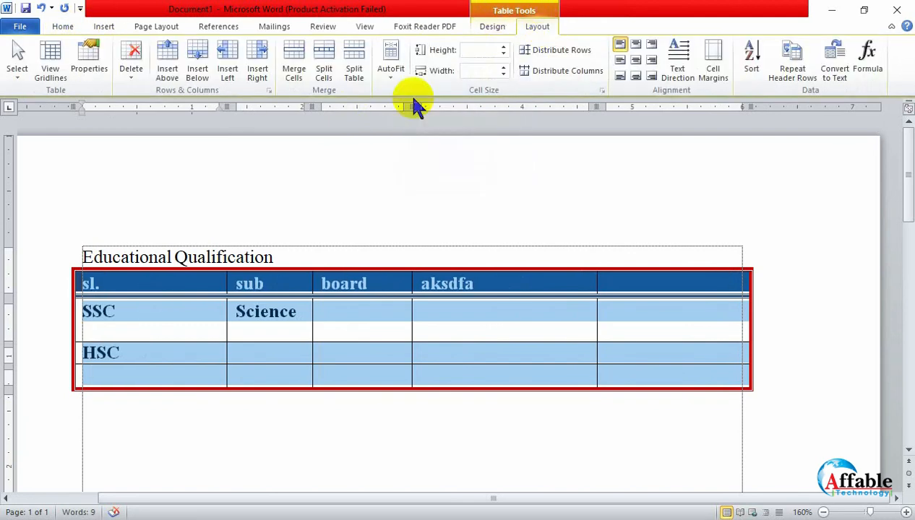
- Try AutoFit Window and AutoFit Contents on the left-aligned table to compare the column widths
{"action": "left_click", "coordinate": [388, 72]}
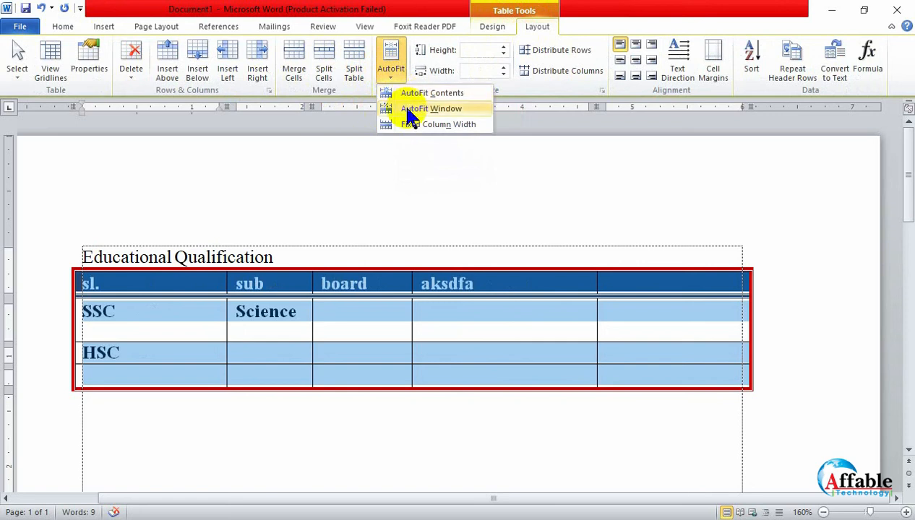
{"action": "left_click", "coordinate": [410, 116]}
{"action": "left_click", "coordinate": [396, 81]}
{"action": "left_click", "coordinate": [403, 94]}
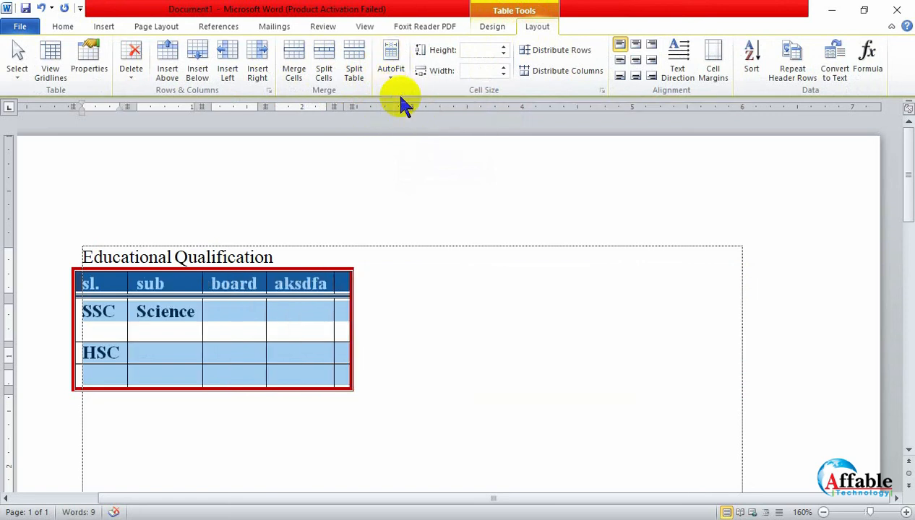
{"action": "left_click", "coordinate": [386, 61]}
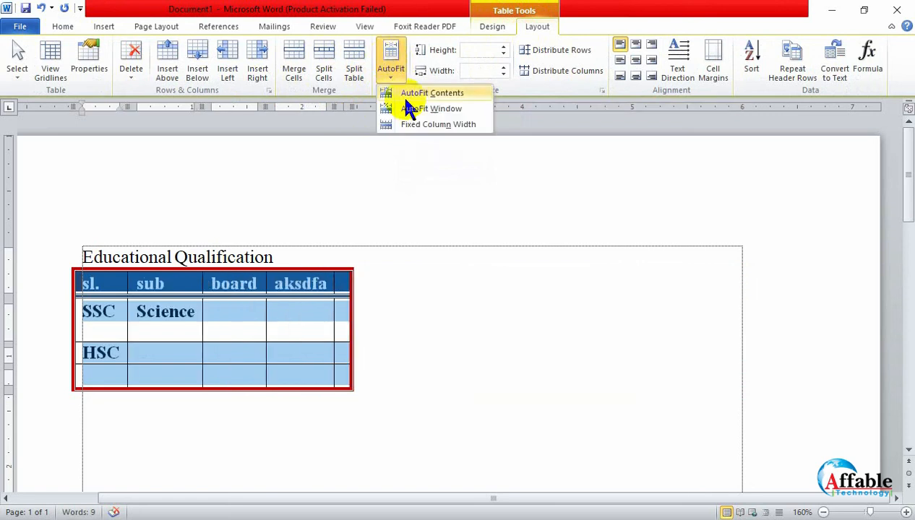
{"action": "left_click", "coordinate": [408, 108]}
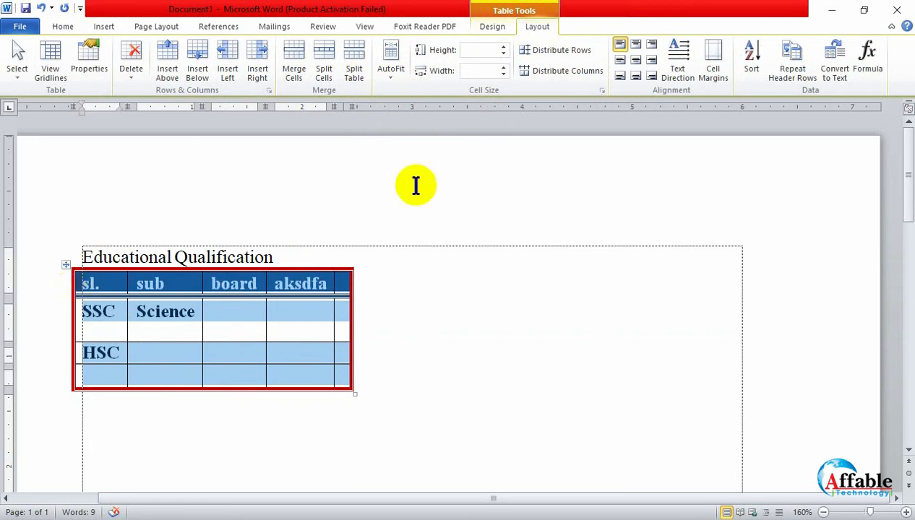
- Apply Fixed Column Width to the narrowed table, and expand it across the page with AutoFit Window
{"action": "left_click", "coordinate": [389, 69]}
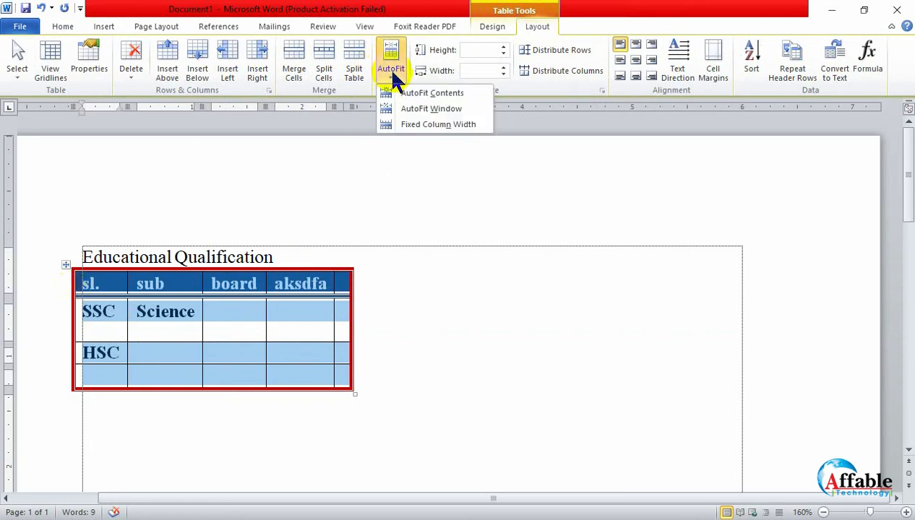
{"action": "left_click", "coordinate": [406, 126]}
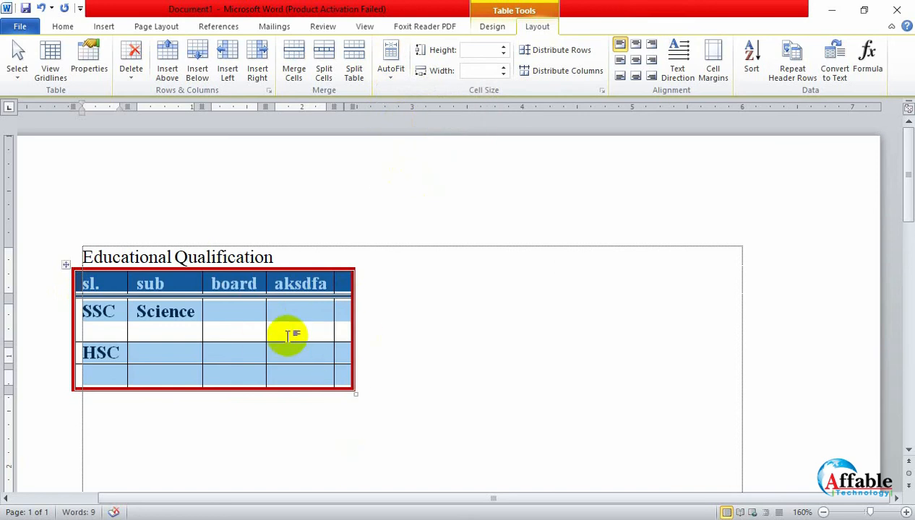
{"action": "left_click", "coordinate": [390, 66]}
{"action": "left_click", "coordinate": [415, 110]}
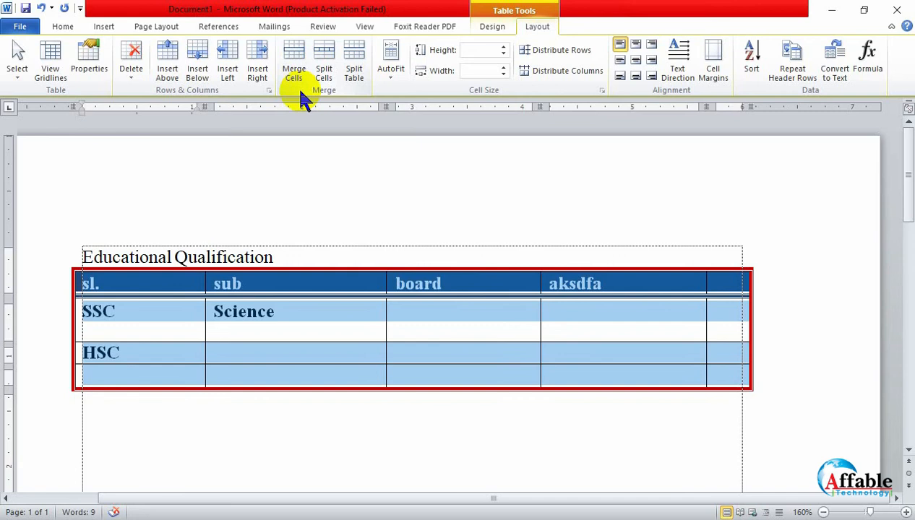
- Reselect the entire table and shrink its columns to their text with AutoFit Contents
{"action": "left_click", "coordinate": [264, 329]}
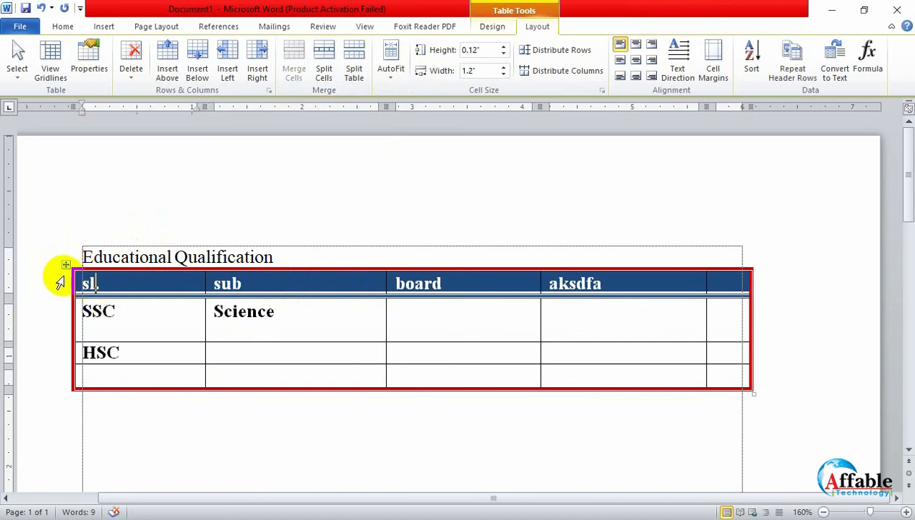
{"action": "left_click", "coordinate": [66, 265]}
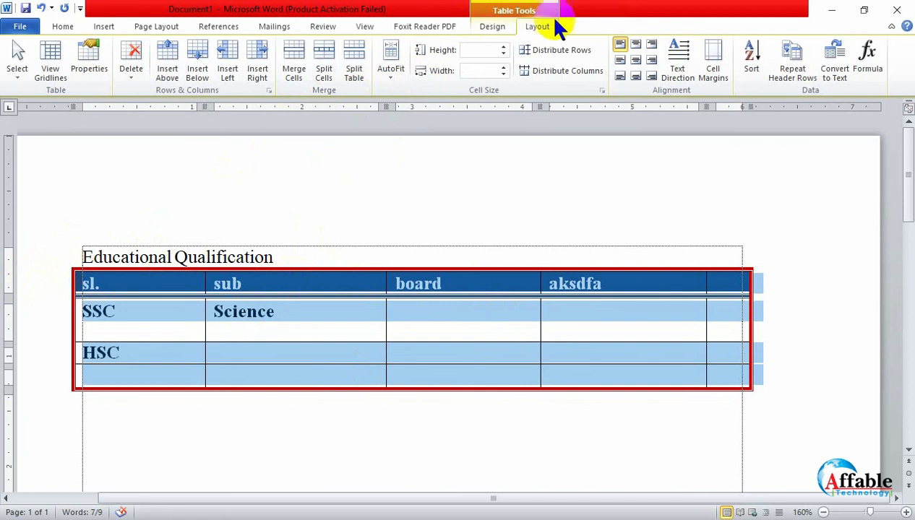
{"action": "left_click", "coordinate": [401, 72]}
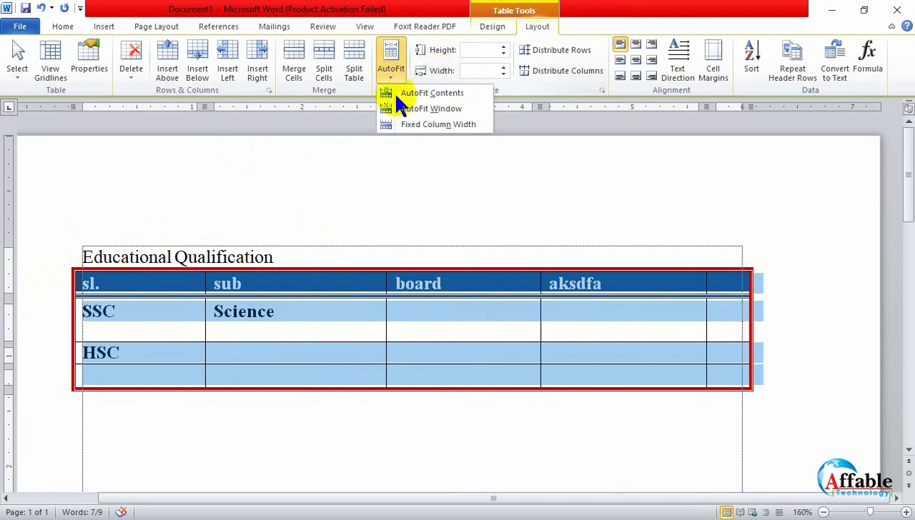
{"action": "left_click", "coordinate": [419, 94]}
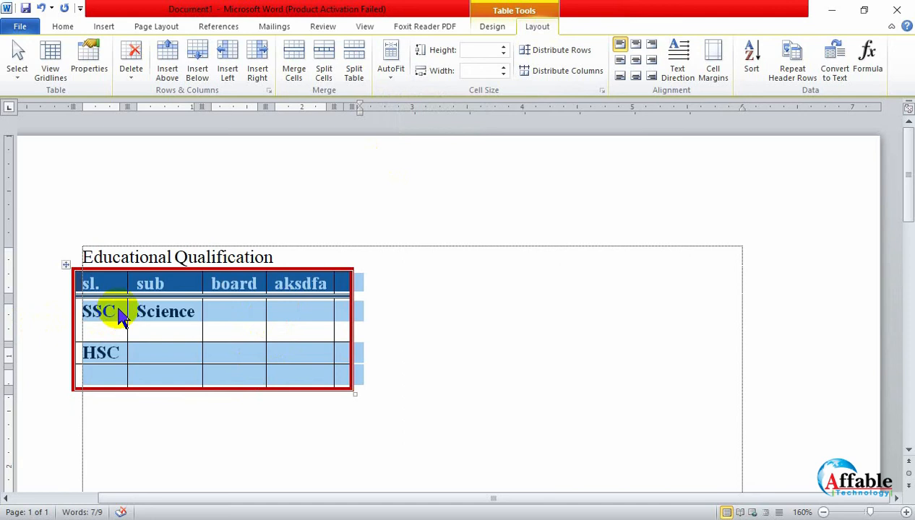
- Delete the entire table below the Educational Qualification heading
{"action": "left_click", "coordinate": [414, 440]}
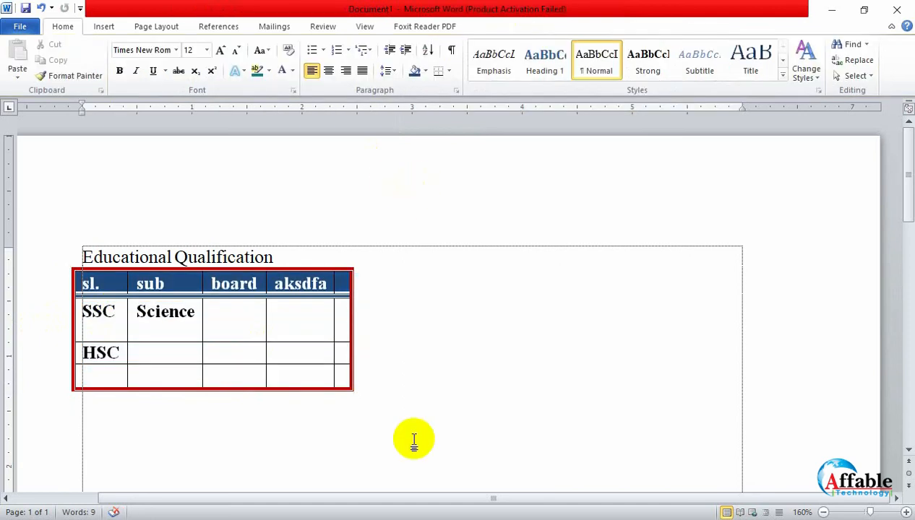
{"action": "left_click", "coordinate": [458, 378]}
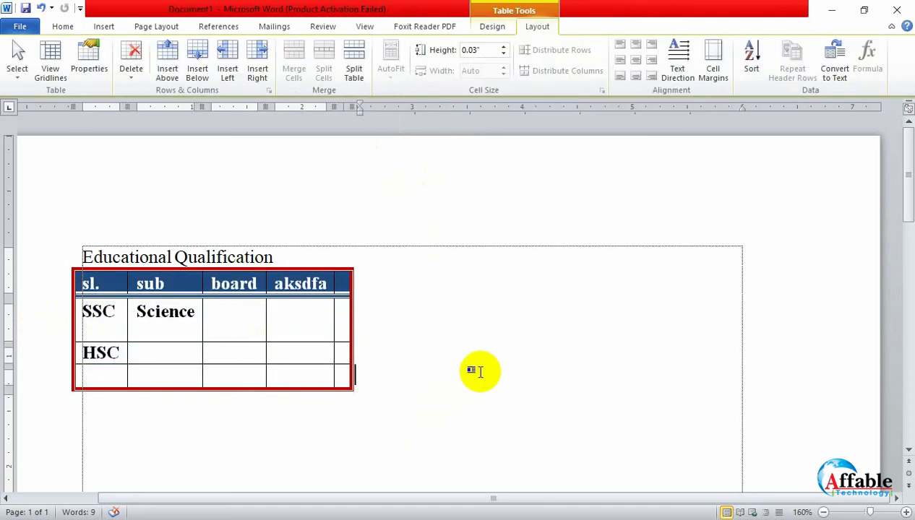
{"action": "left_click", "coordinate": [67, 28]}
{"action": "left_click", "coordinate": [92, 26]}
{"action": "left_click", "coordinate": [451, 321]}
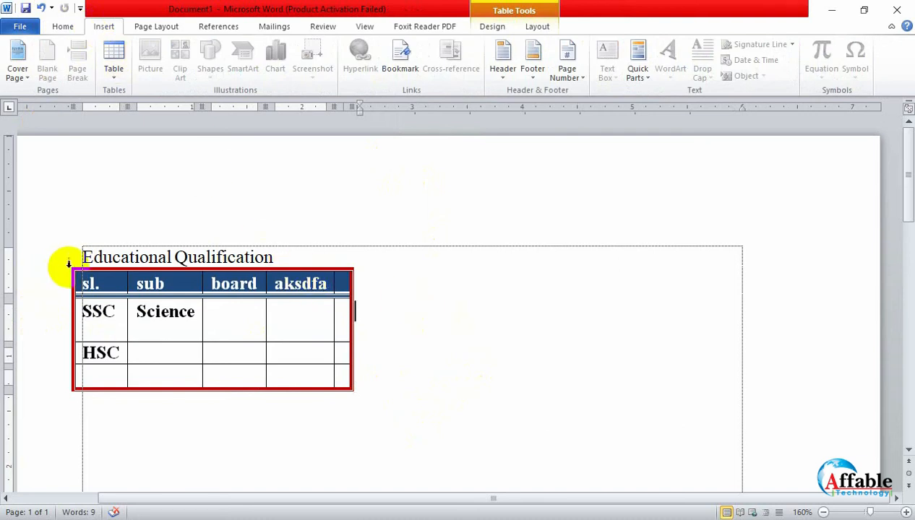
{"action": "left_click", "coordinate": [132, 311]}
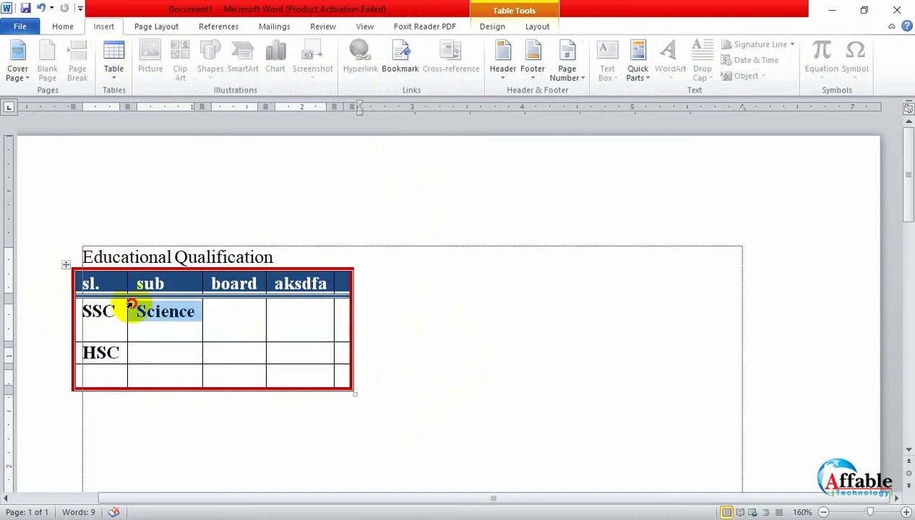
{"action": "left_click", "coordinate": [59, 265]}
{"action": "key", "text": "BackSpace"}
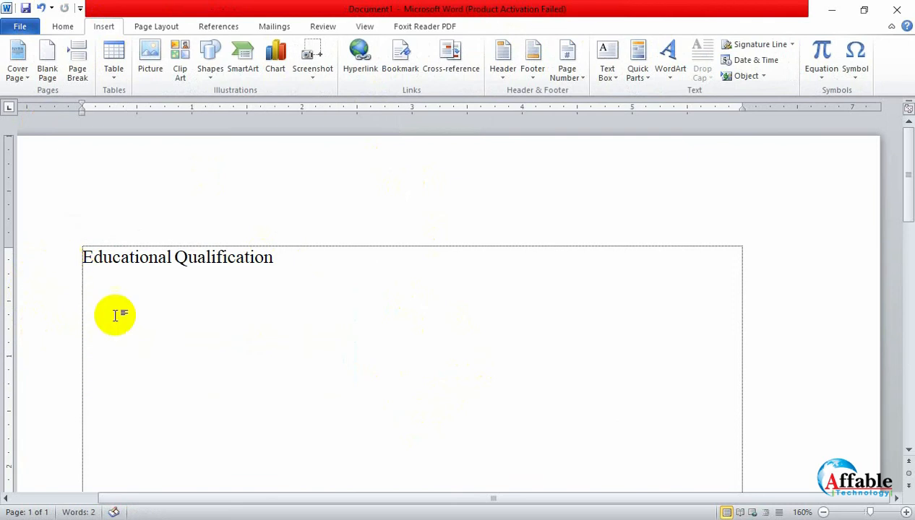
- Insert the picture beautiful_flowers_194466.jpg from the Pictures folder below the Educational Qualification heading
{"action": "left_click", "coordinate": [149, 64]}
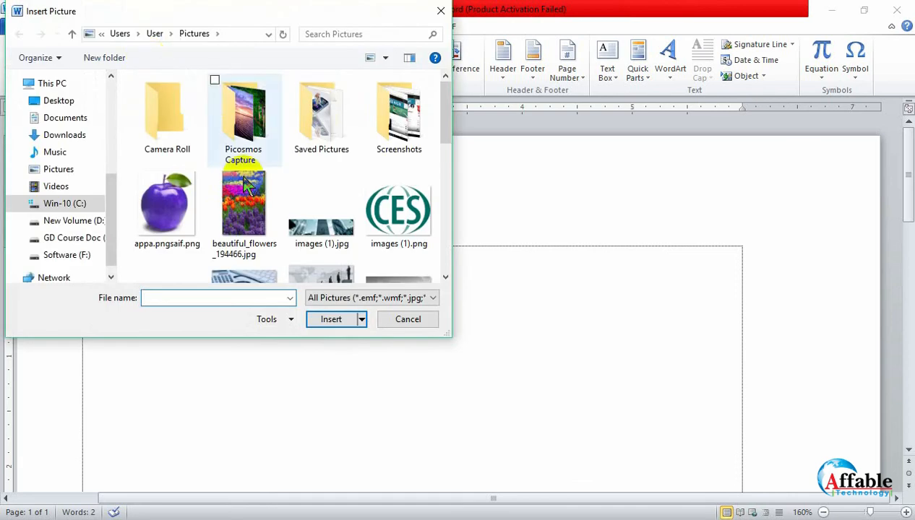
{"action": "left_click", "coordinate": [184, 225]}
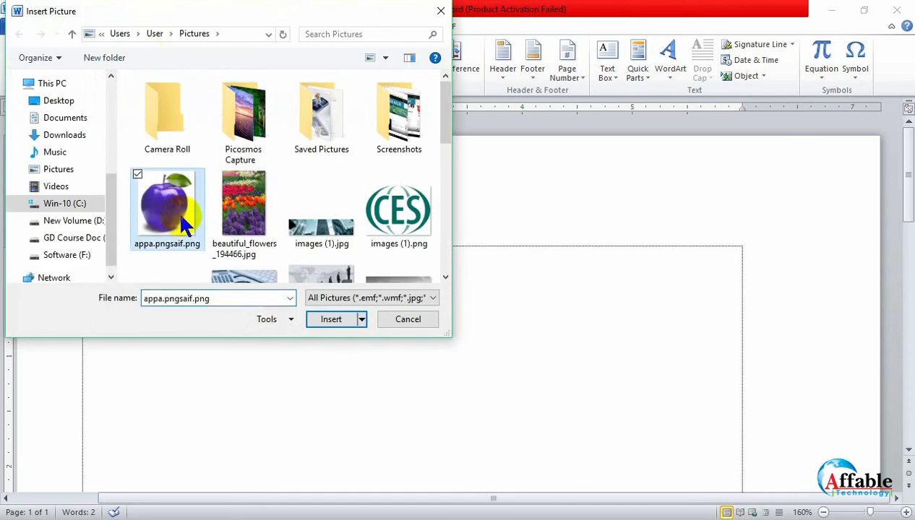
{"action": "left_click", "coordinate": [250, 228]}
{"action": "left_click", "coordinate": [319, 322]}
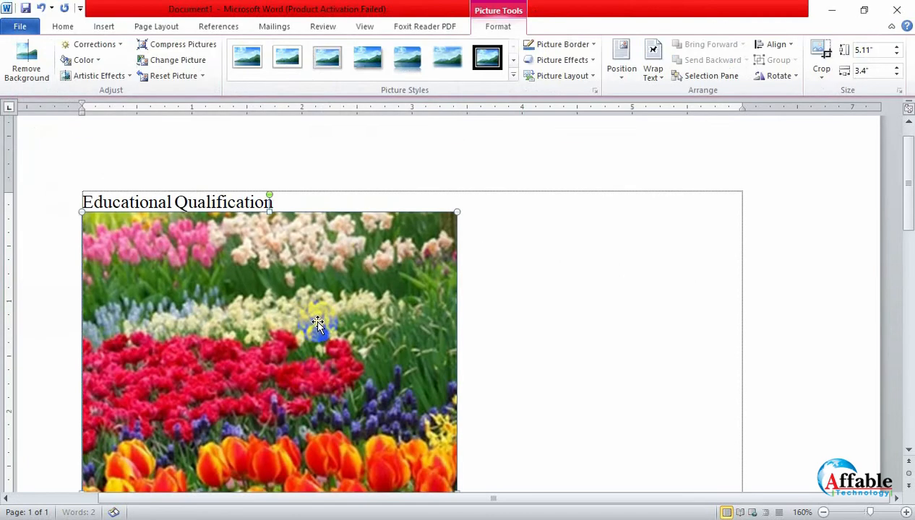
- Examine the inserted flower picture on the page at 60% zoom and the formatting options offered when it is selected
{"action": "scroll", "coordinate": [318, 323], "scroll_direction": "down", "scroll_amount": 5}
{"action": "scroll", "coordinate": [317, 322], "scroll_direction": "down", "scroll_amount": 5}
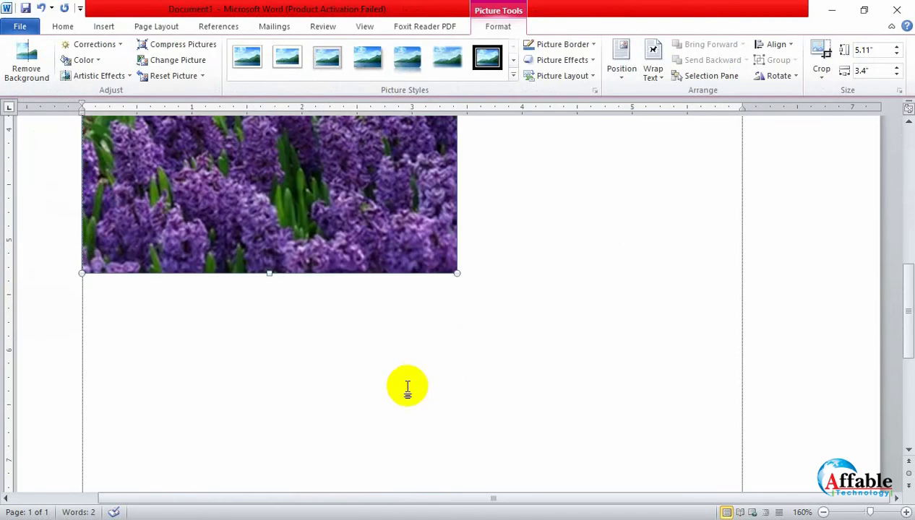
{"action": "scroll", "coordinate": [406, 388], "scroll_direction": "down", "scroll_amount": 11}
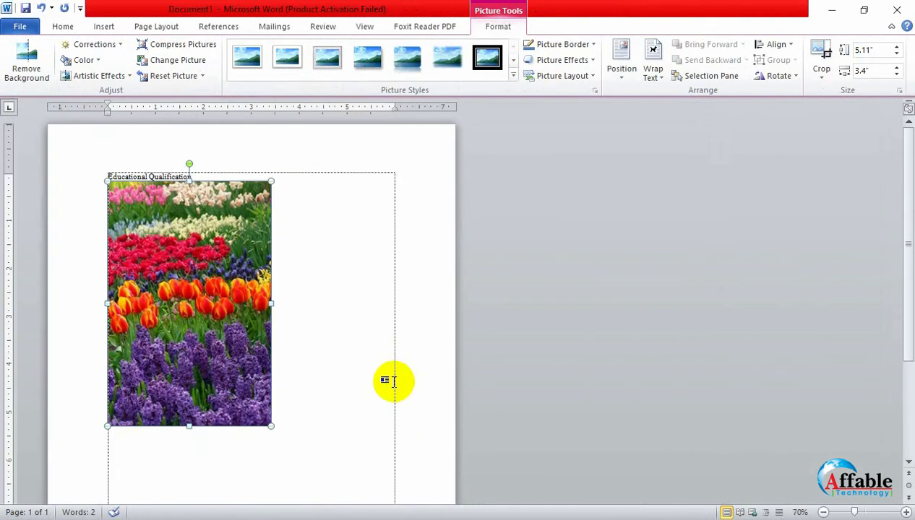
{"action": "scroll", "coordinate": [384, 380], "scroll_direction": "up", "scroll_amount": 1}
{"action": "left_click", "coordinate": [265, 376]}
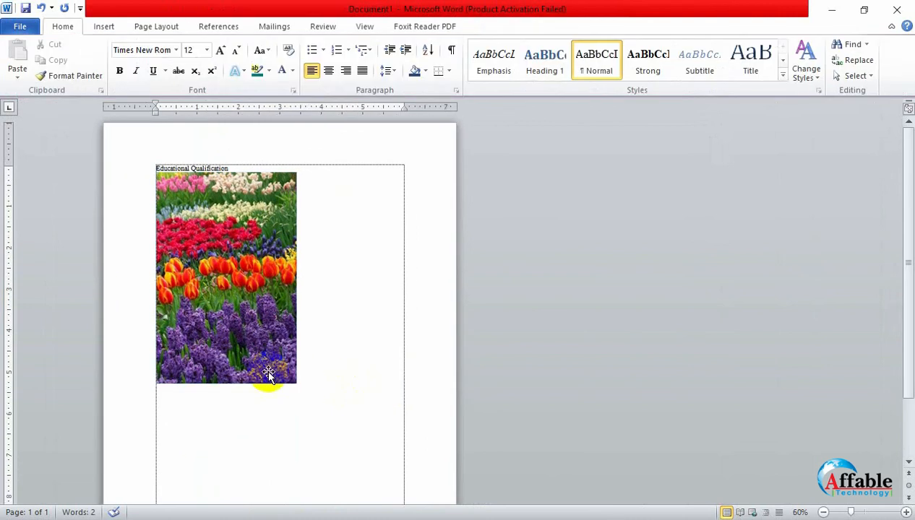
{"action": "left_click", "coordinate": [248, 269]}
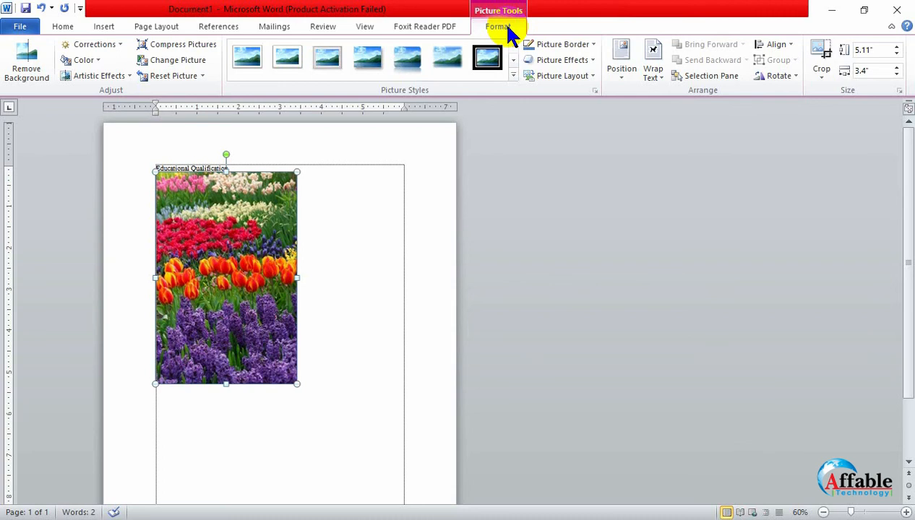
{"action": "left_click", "coordinate": [319, 261]}
{"action": "left_click", "coordinate": [240, 253]}
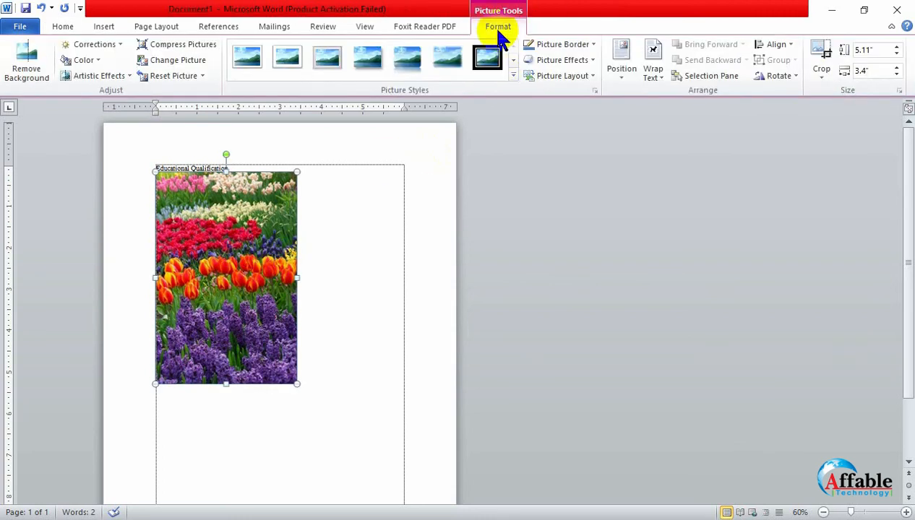
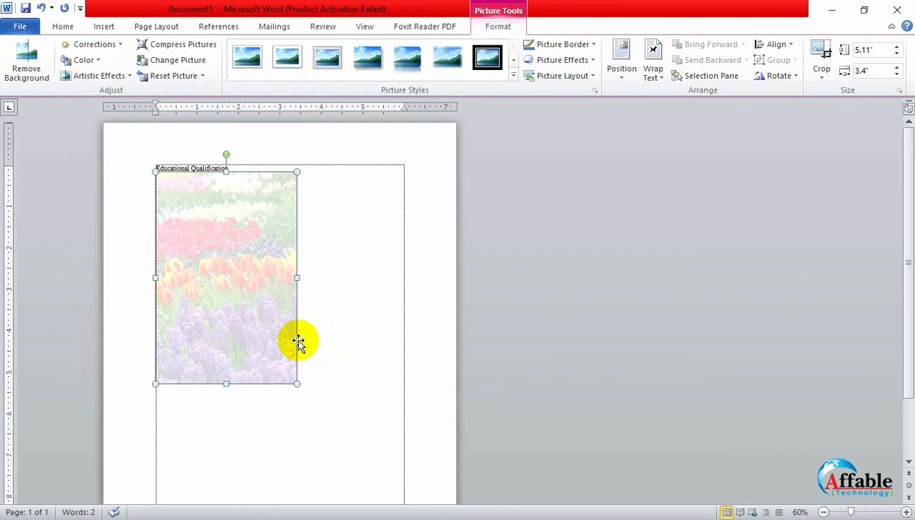
{"action": "left_click", "coordinate": [407, 360]}
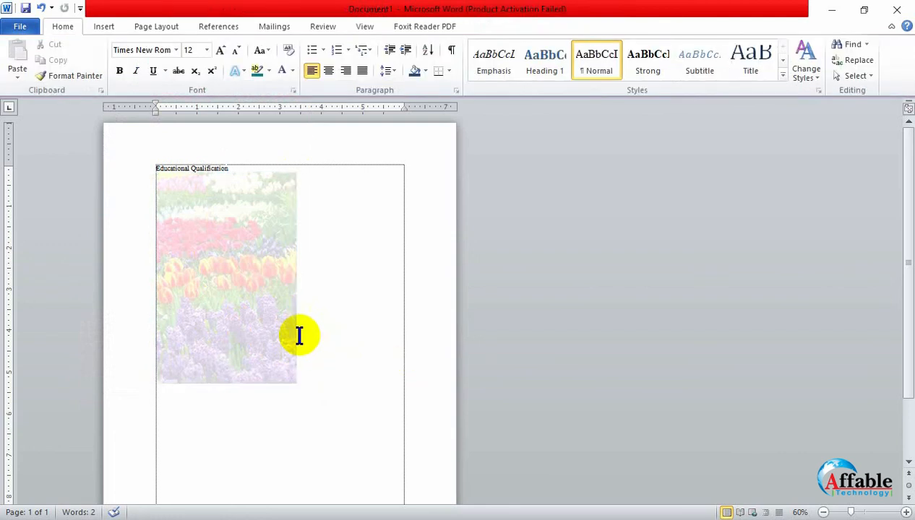
{"action": "left_click", "coordinate": [287, 338]}
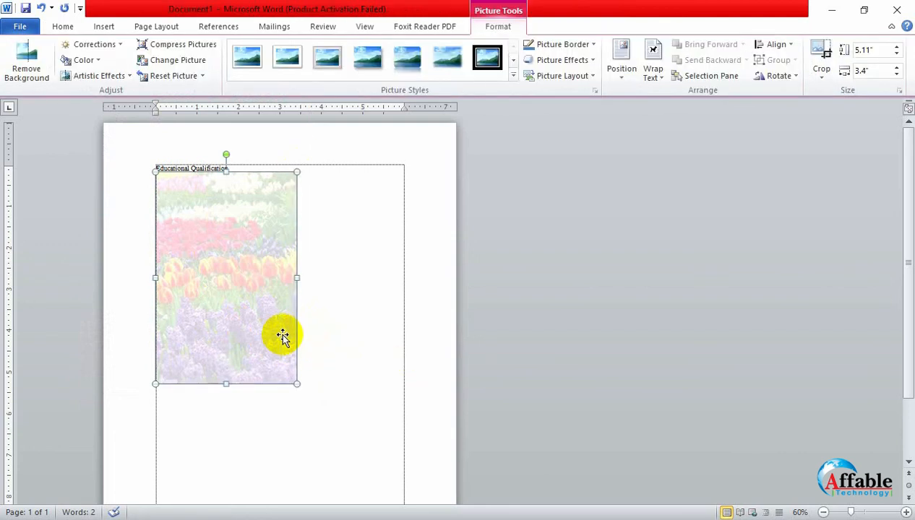
{"action": "left_click", "coordinate": [341, 312]}
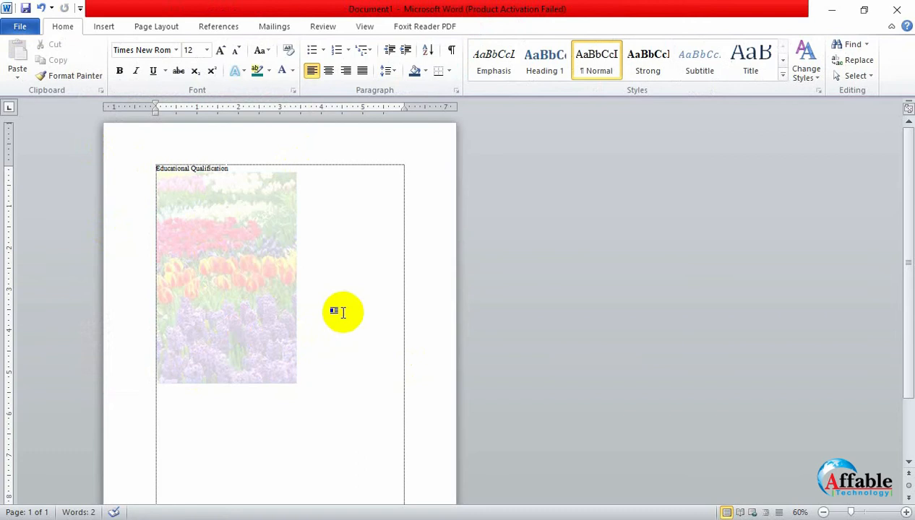
{"action": "left_click", "coordinate": [204, 300]}
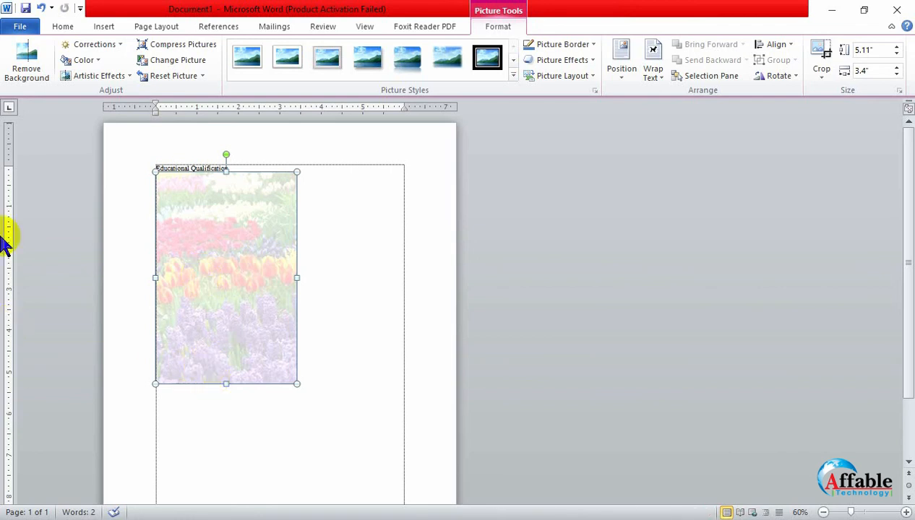
- Recolor the flower picture with the Black and White: 25% preset
{"action": "left_click", "coordinate": [80, 59]}
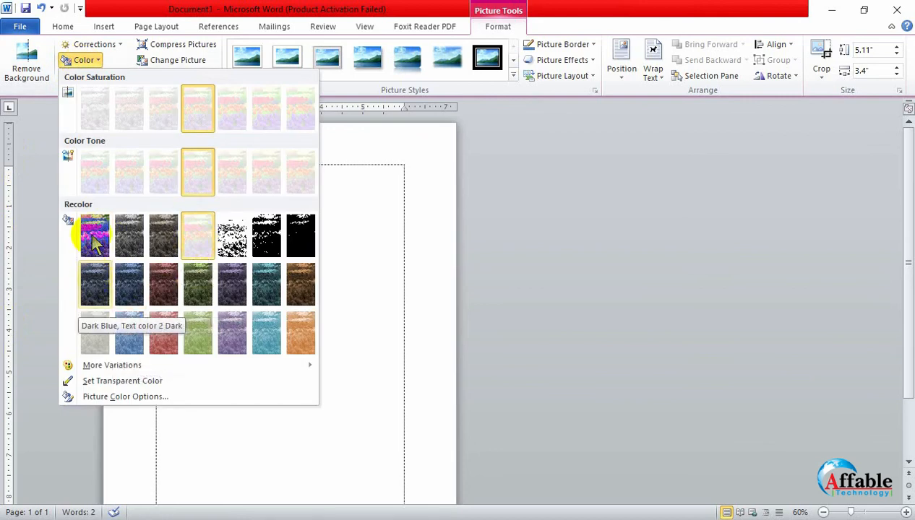
{"action": "left_click", "coordinate": [89, 56]}
{"action": "left_click", "coordinate": [119, 75]}
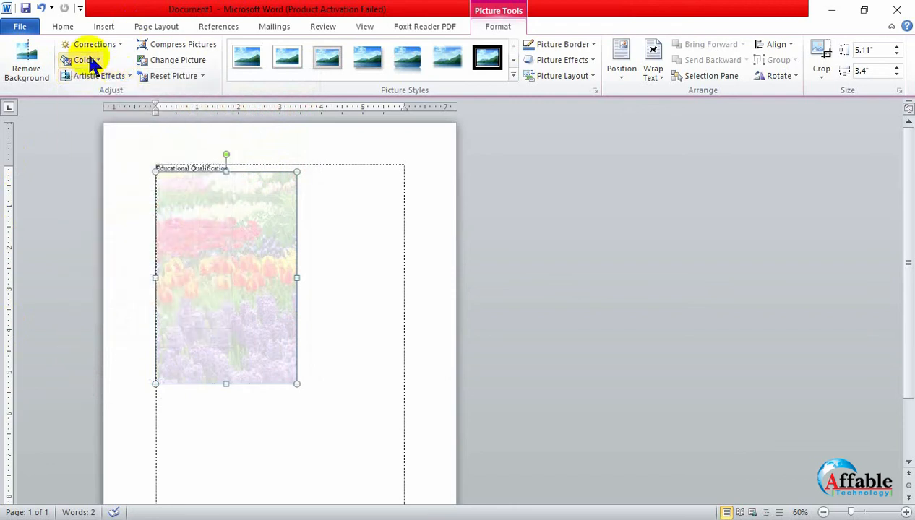
{"action": "left_click", "coordinate": [116, 46]}
{"action": "left_click", "coordinate": [116, 46]}
{"action": "left_click", "coordinate": [87, 61]}
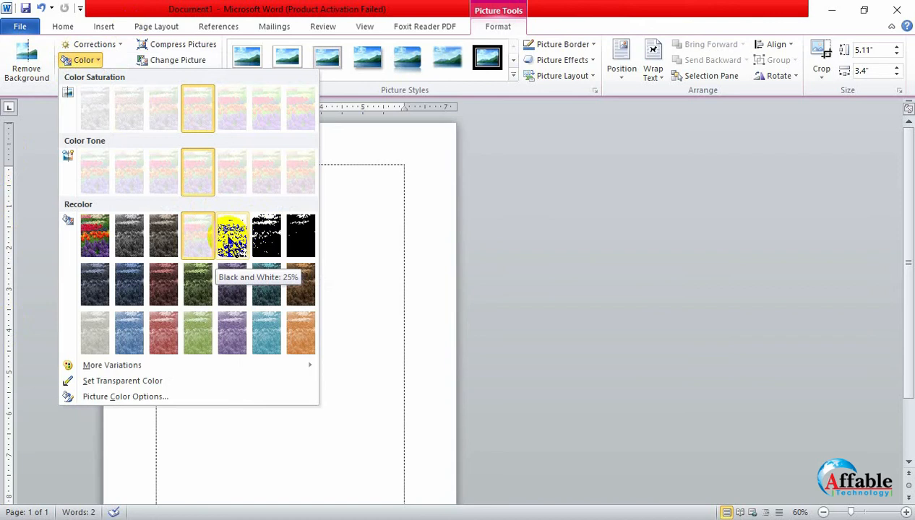
{"action": "left_click", "coordinate": [229, 237]}
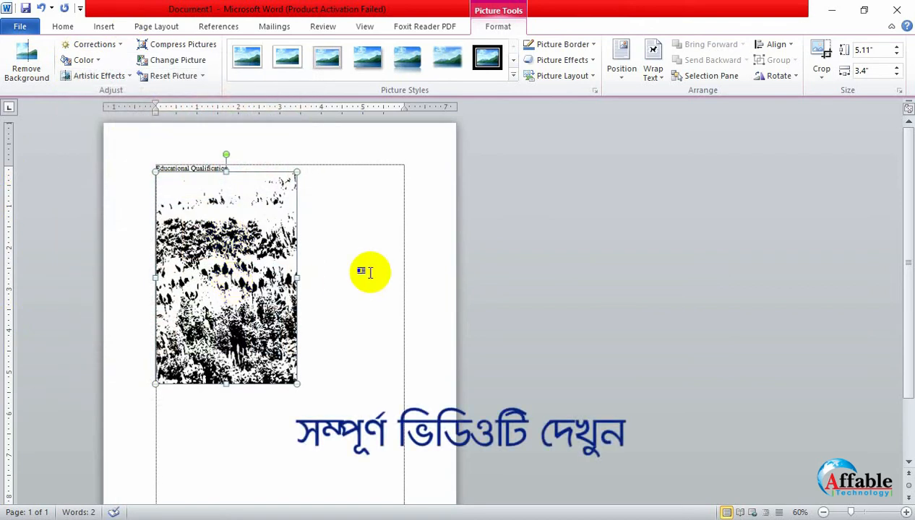
- Delete the flower picture below the Educational Qualification heading
{"action": "left_click", "coordinate": [293, 267]}
{"action": "left_click", "coordinate": [278, 266]}
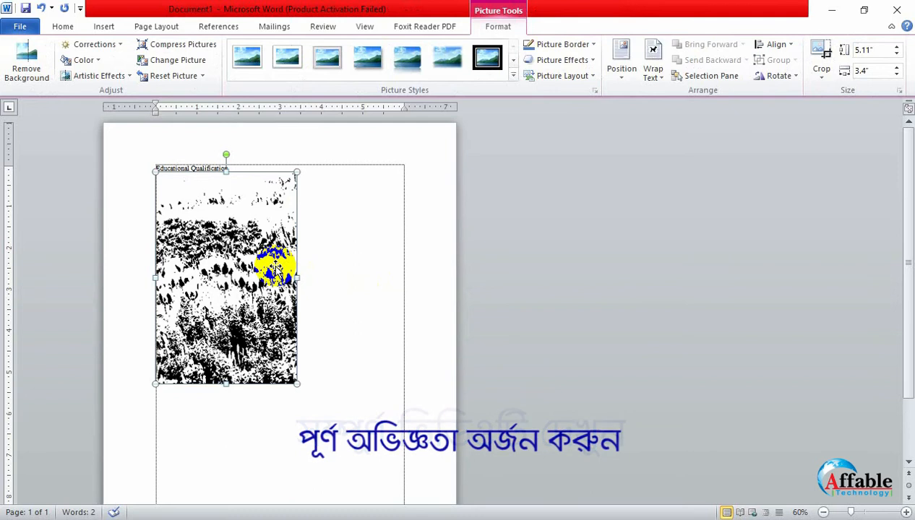
{"action": "key", "text": "Delete"}
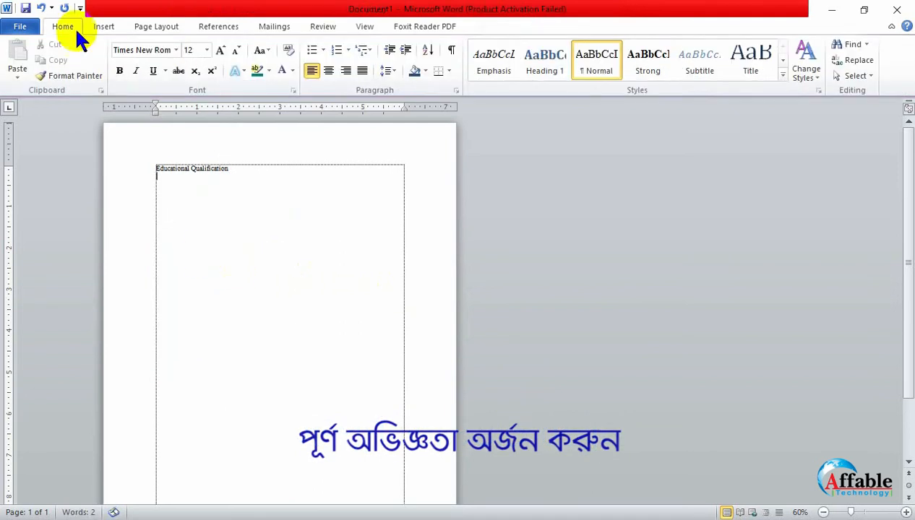
- Insert the CES logo images (1).png from the Pictures folder below the Educational Qualification heading
{"action": "left_click", "coordinate": [115, 26]}
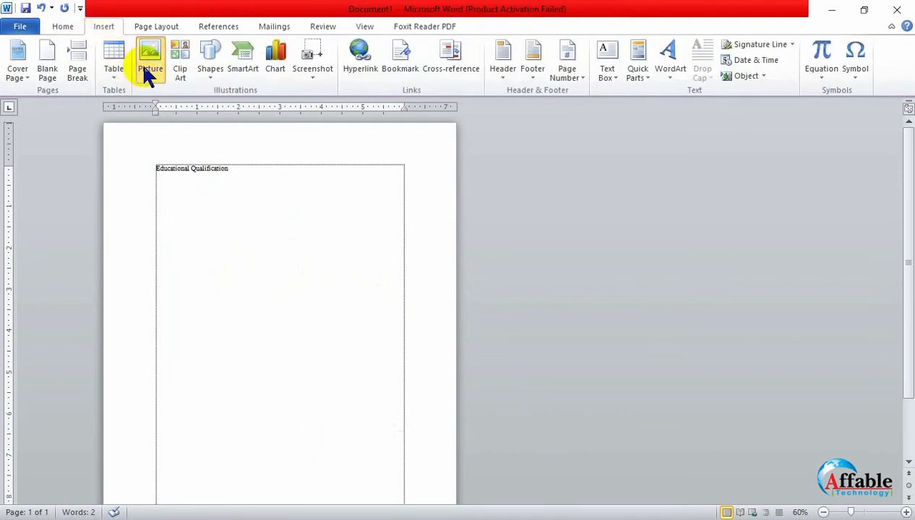
{"action": "left_click", "coordinate": [142, 64]}
{"action": "scroll", "coordinate": [390, 188], "scroll_direction": "down", "scroll_amount": 1}
{"action": "left_click", "coordinate": [394, 164]}
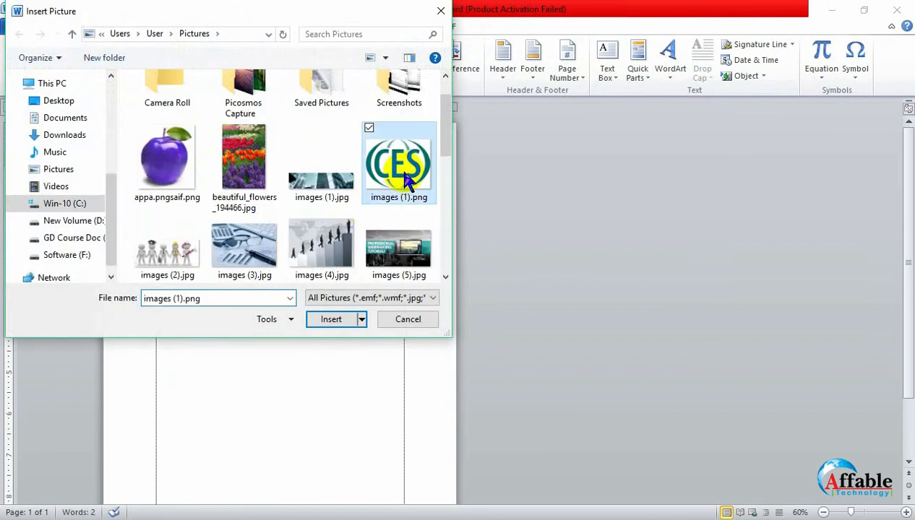
{"action": "left_click", "coordinate": [344, 316]}
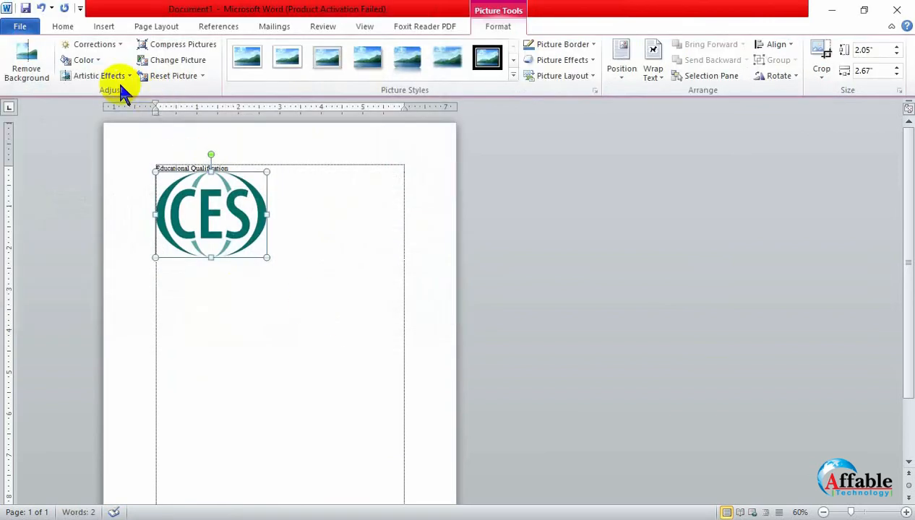
- Recolor the CES logo with the Black and White: 50% preset
{"action": "left_click", "coordinate": [85, 59]}
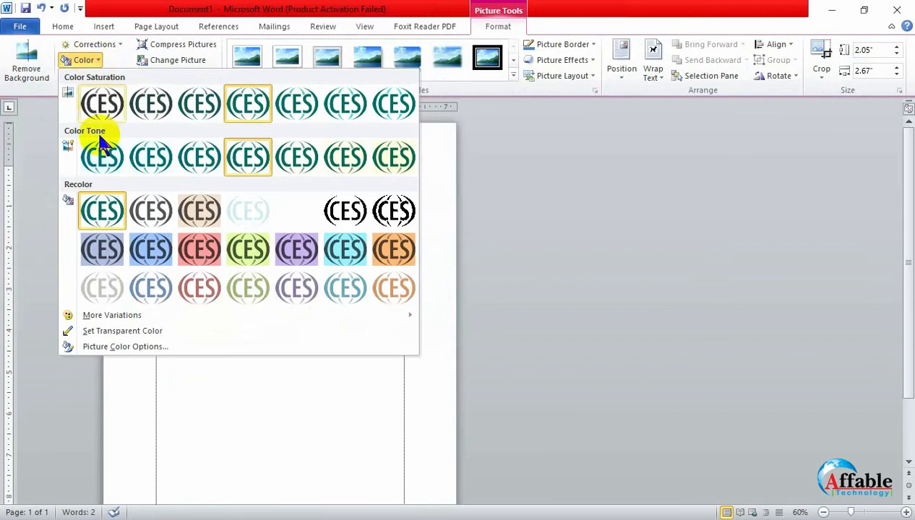
{"action": "left_click", "coordinate": [346, 211]}
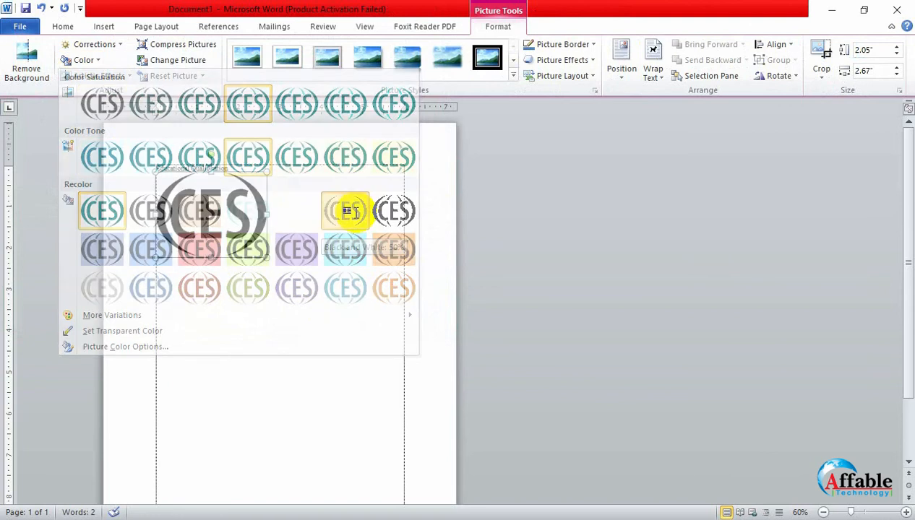
{"action": "left_click", "coordinate": [213, 220]}
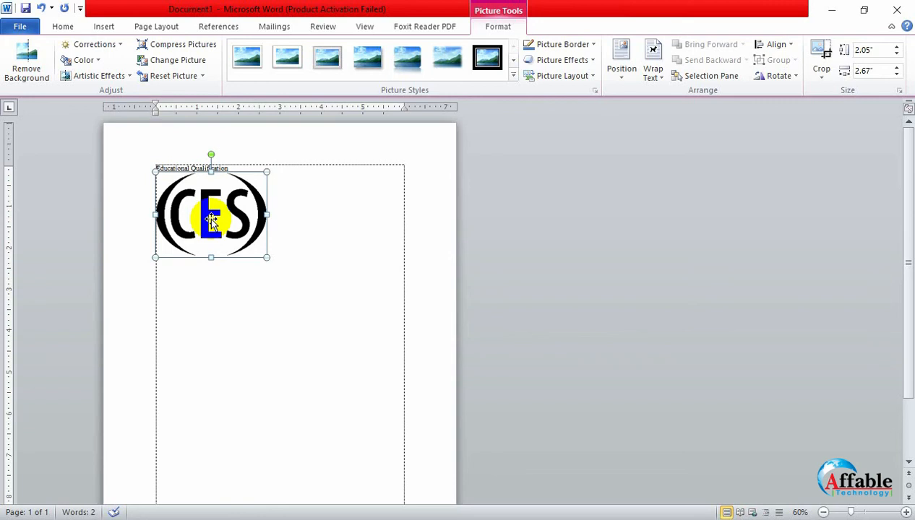
- Recolor the CES logo with the Washout preset so it looks like a faint watermark
{"action": "left_click", "coordinate": [93, 61]}
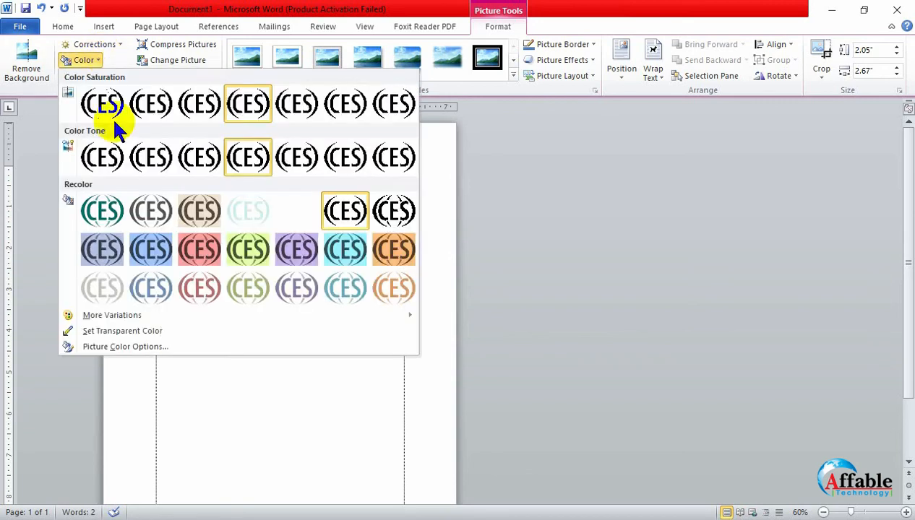
{"action": "left_click", "coordinate": [252, 221]}
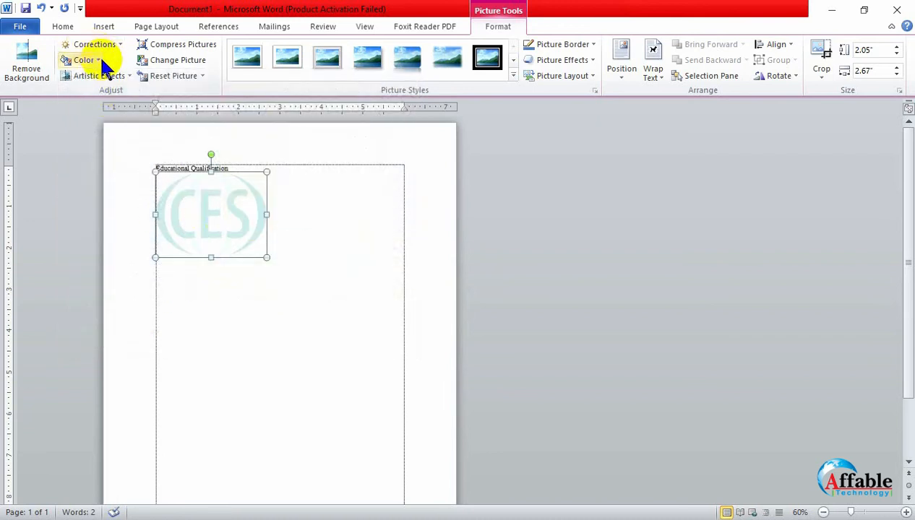
{"action": "left_click", "coordinate": [96, 61]}
{"action": "left_click", "coordinate": [248, 217]}
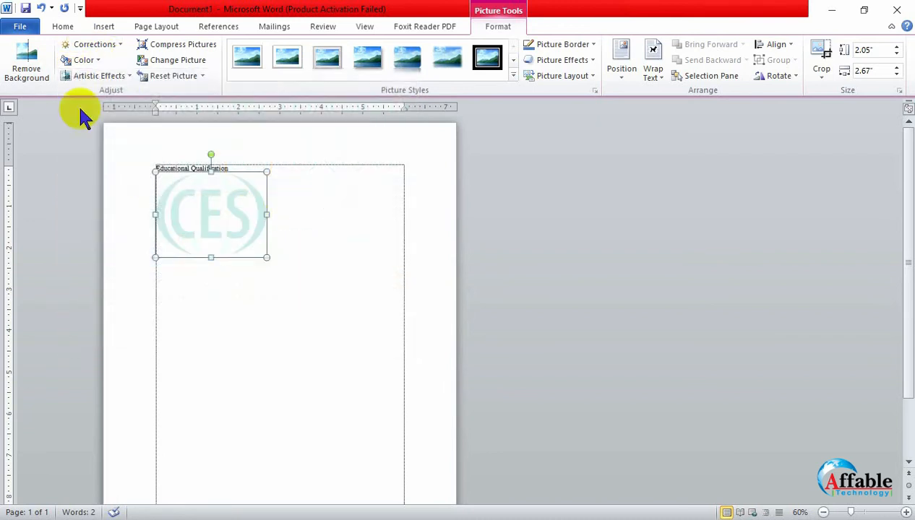
- Try the brownish sepia recolor on the CES logo, and put the Washout preset back
{"action": "left_click", "coordinate": [87, 64]}
{"action": "left_click", "coordinate": [200, 214]}
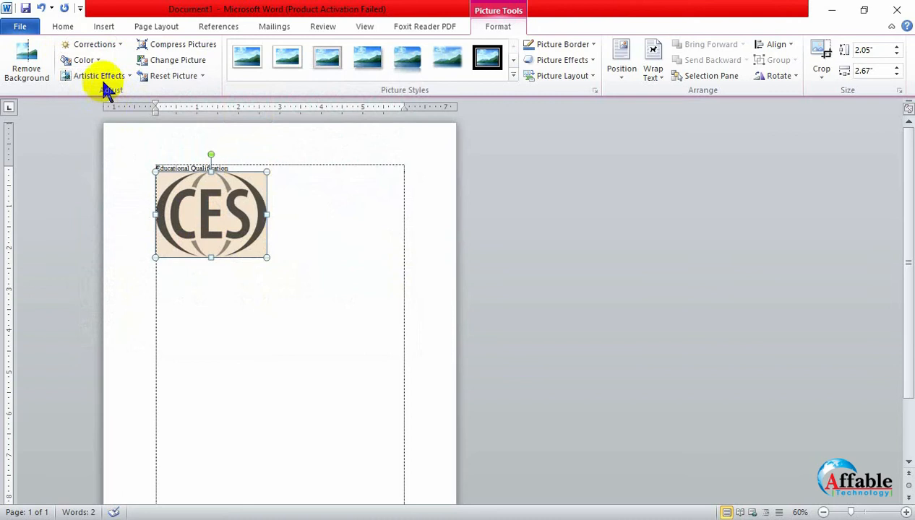
{"action": "left_click", "coordinate": [85, 62]}
{"action": "left_click", "coordinate": [240, 211]}
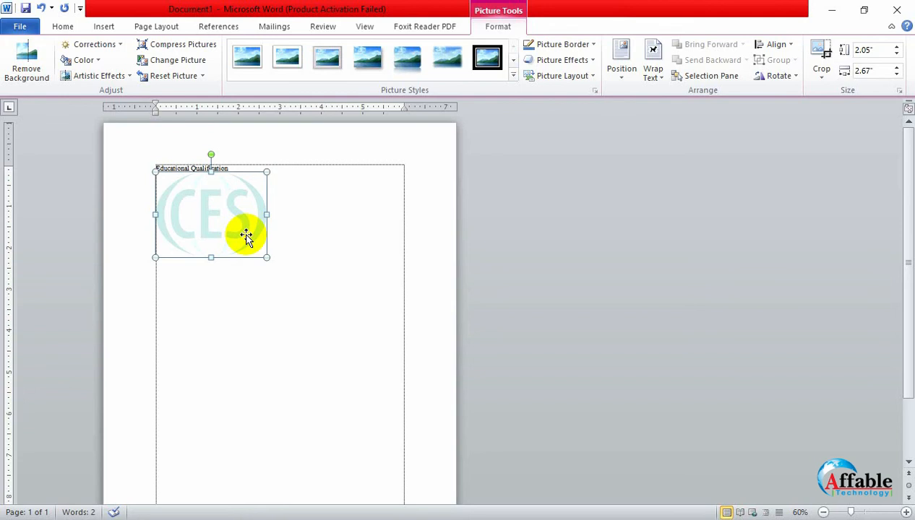
- Switch to the desktop and open the Adobe Photoshop All Parts PDF from the GD (Batch R-3) folder's Lacture Sheet subfolder
{"action": "left_click", "coordinate": [831, 10]}
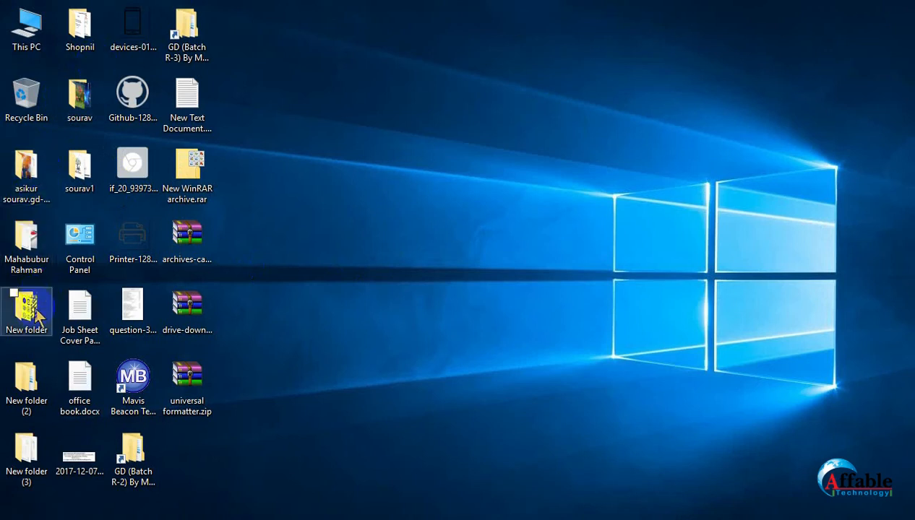
{"action": "left_click", "coordinate": [201, 60]}
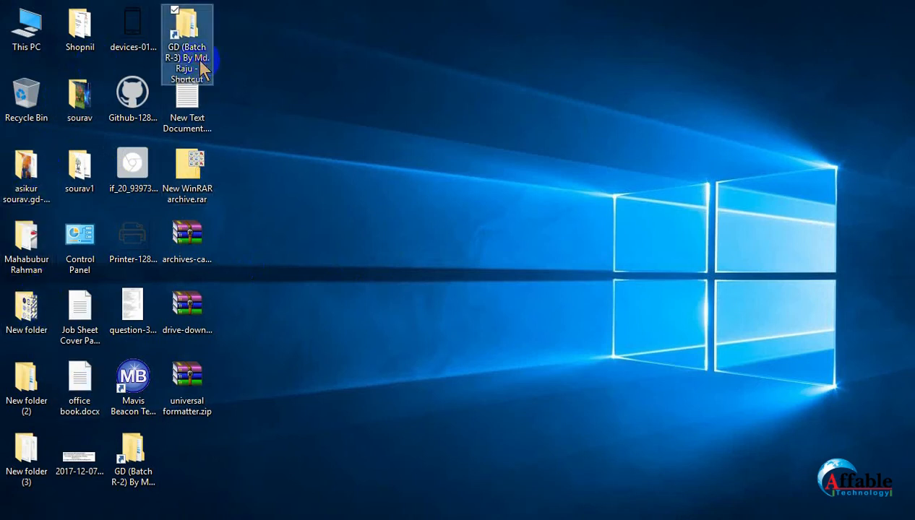
{"action": "double_click", "coordinate": [199, 55]}
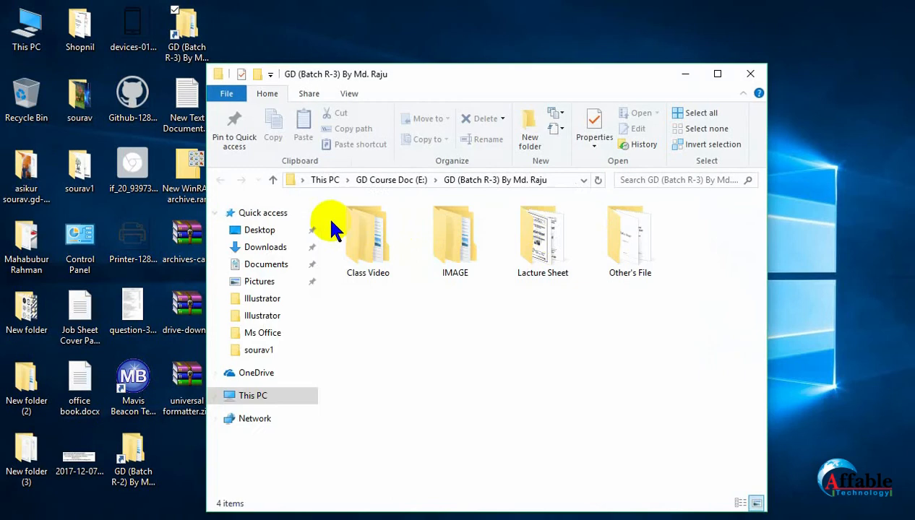
{"action": "double_click", "coordinate": [549, 229]}
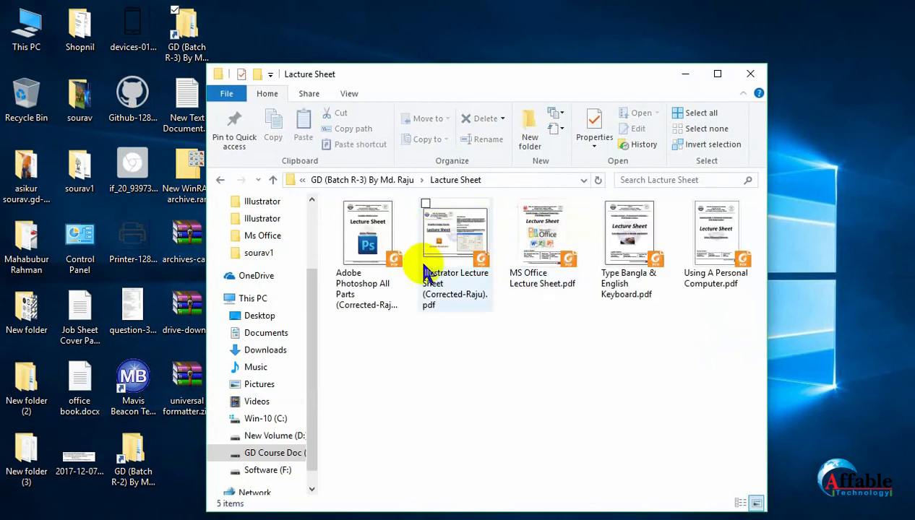
{"action": "double_click", "coordinate": [380, 247]}
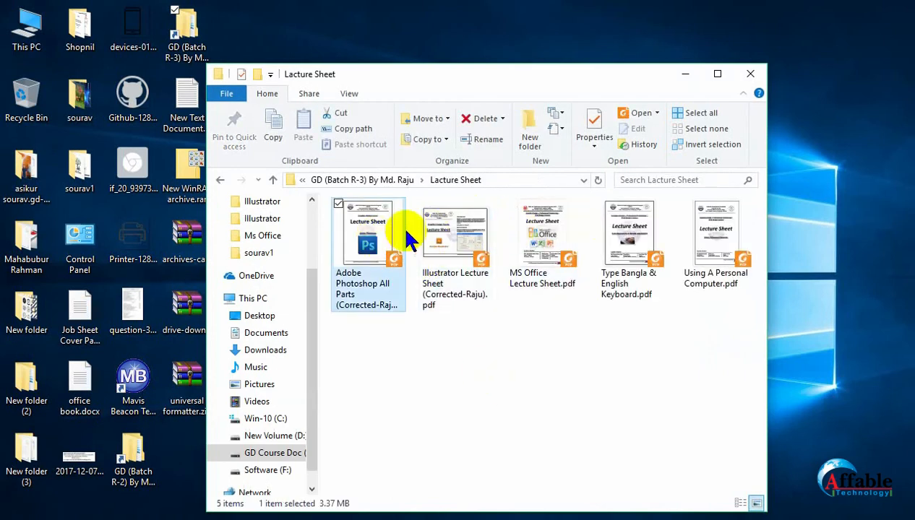
- Examine the faded logo behind the lecture sheet's pages as a washout example, dismissing the Foxit Reader crash report without sending it
{"action": "scroll", "coordinate": [583, 229], "scroll_direction": "down", "scroll_amount": 4}
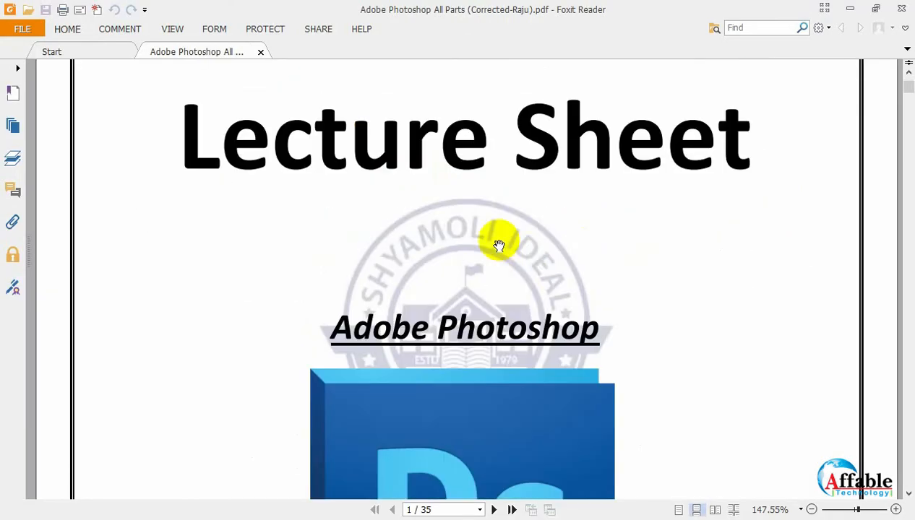
{"action": "scroll", "coordinate": [592, 309], "scroll_direction": "down", "scroll_amount": 15}
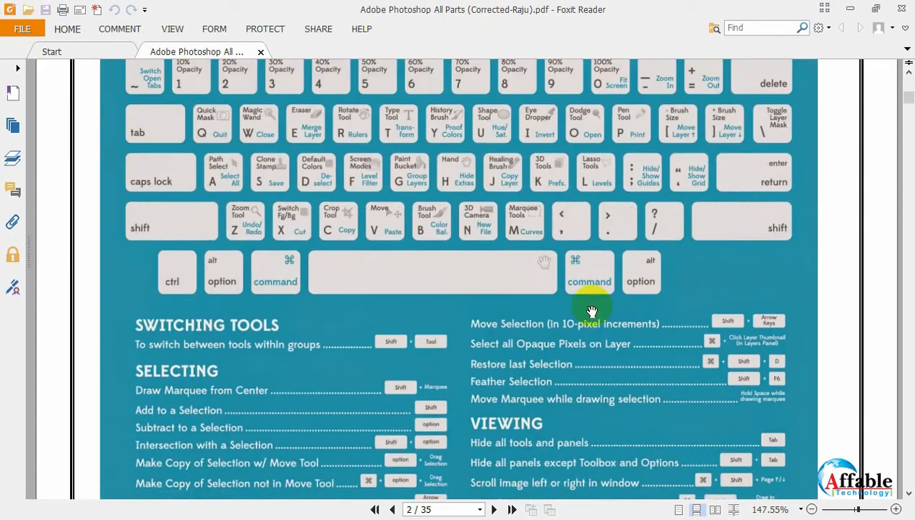
{"action": "scroll", "coordinate": [592, 312], "scroll_direction": "down", "scroll_amount": 20}
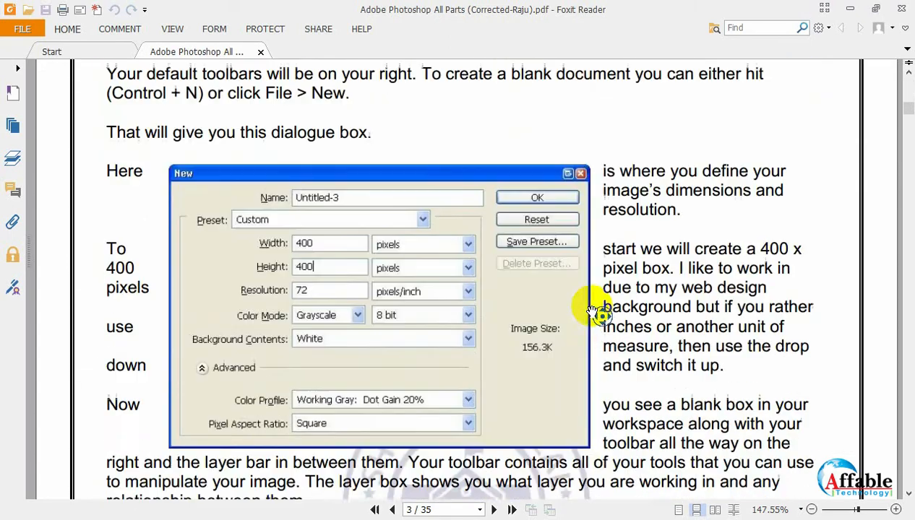
{"action": "scroll", "coordinate": [592, 312], "scroll_direction": "up", "scroll_amount": 10}
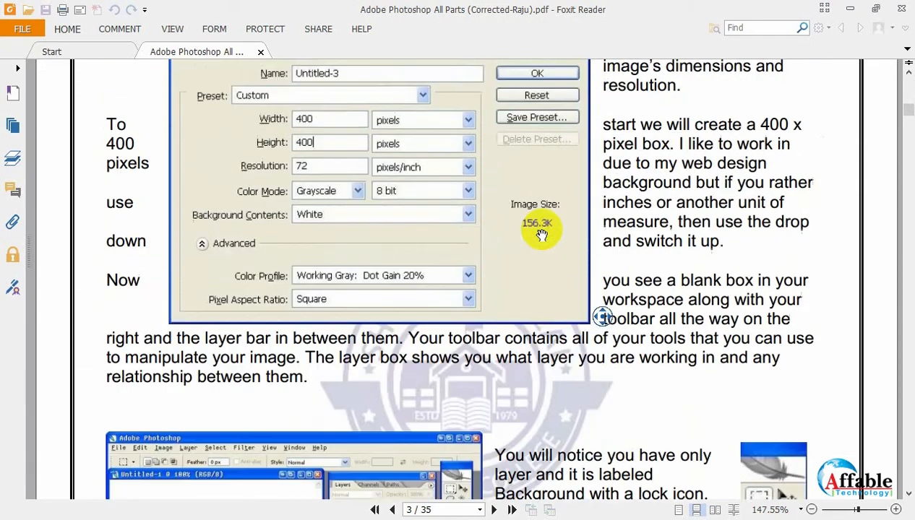
{"action": "scroll", "coordinate": [592, 368], "scroll_direction": "down", "scroll_amount": 5}
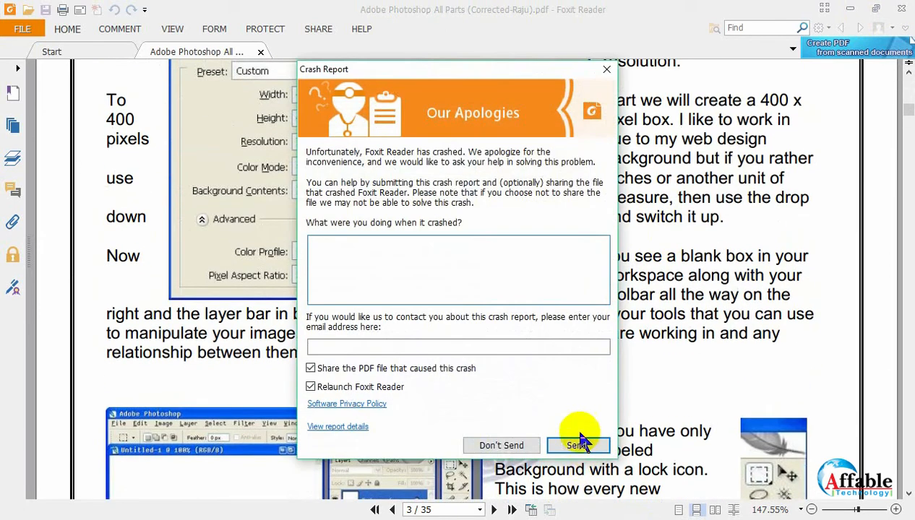
{"action": "left_click", "coordinate": [509, 443]}
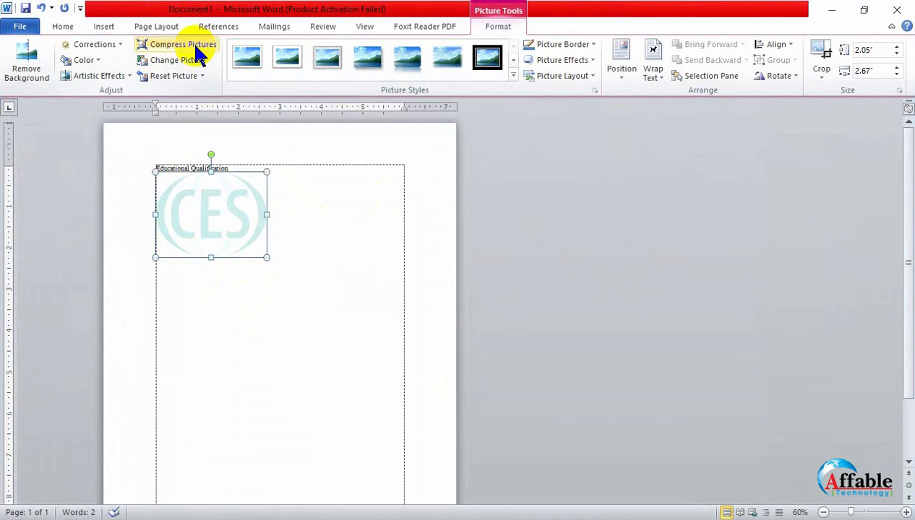
{"action": "left_click", "coordinate": [90, 62]}
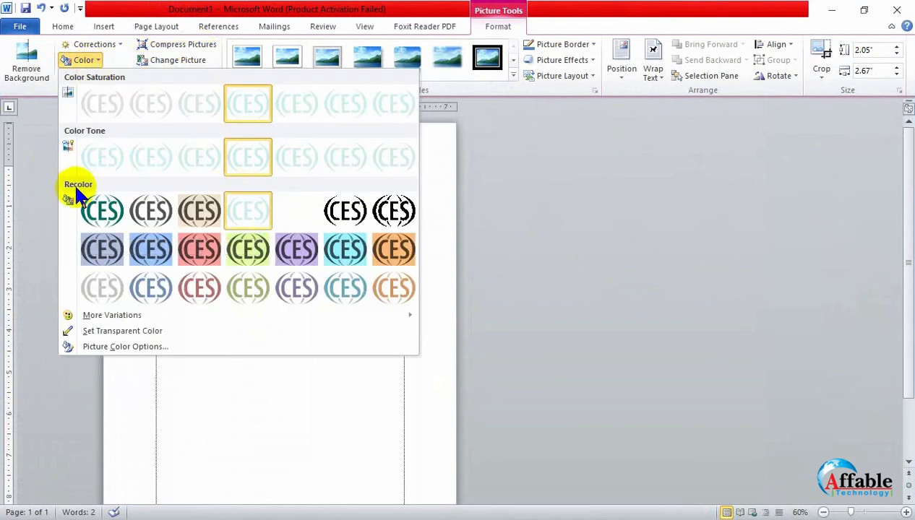
{"action": "left_click", "coordinate": [99, 61]}
{"action": "left_click", "coordinate": [99, 76]}
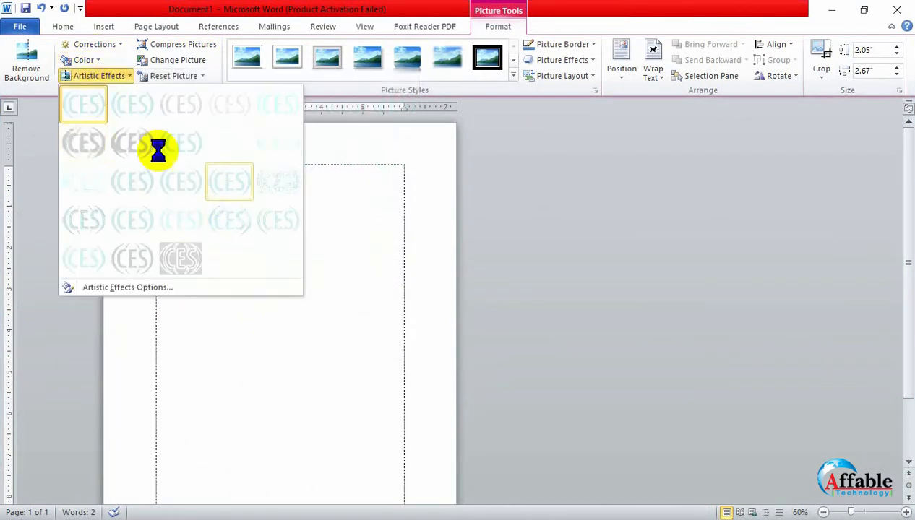
{"action": "left_click", "coordinate": [96, 76]}
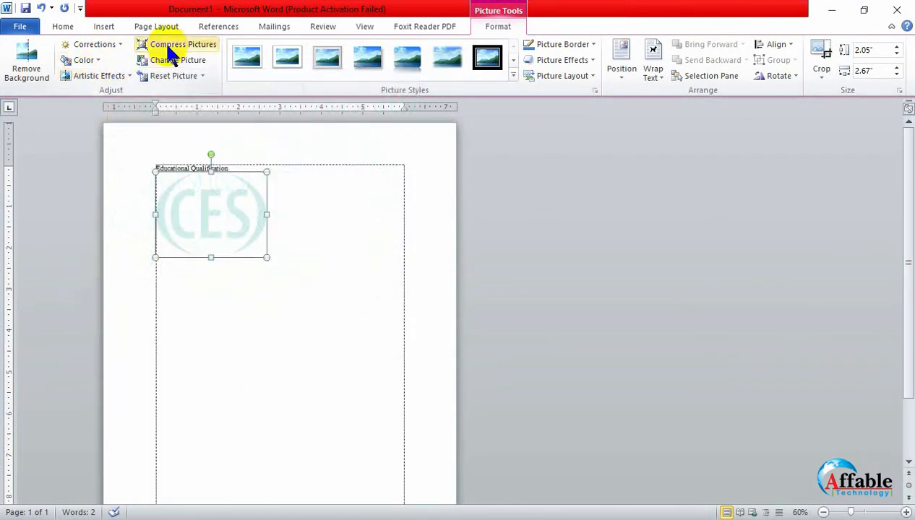
- Check the compression options for the CES logo without applying them, and replace the logo with the picture beautiful_flowers_194466.jpg
{"action": "left_click", "coordinate": [173, 44]}
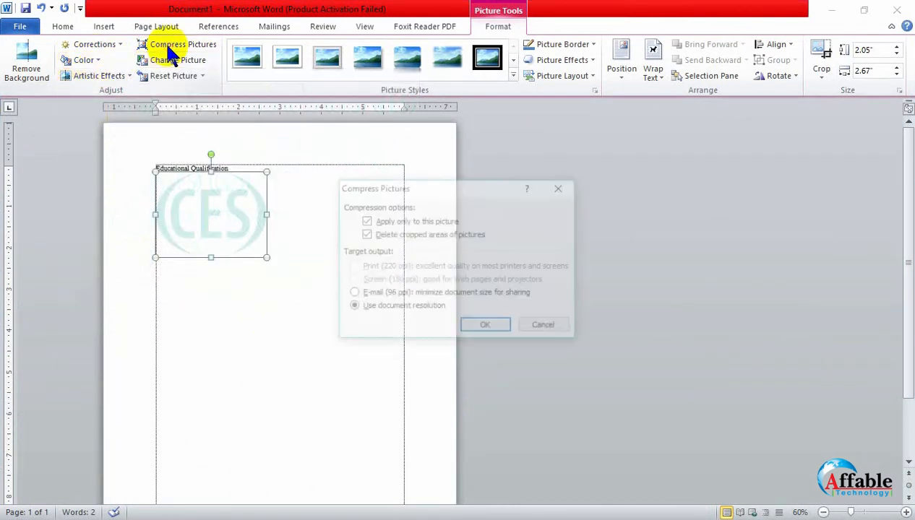
{"action": "left_click", "coordinate": [546, 327]}
{"action": "left_click", "coordinate": [201, 60]}
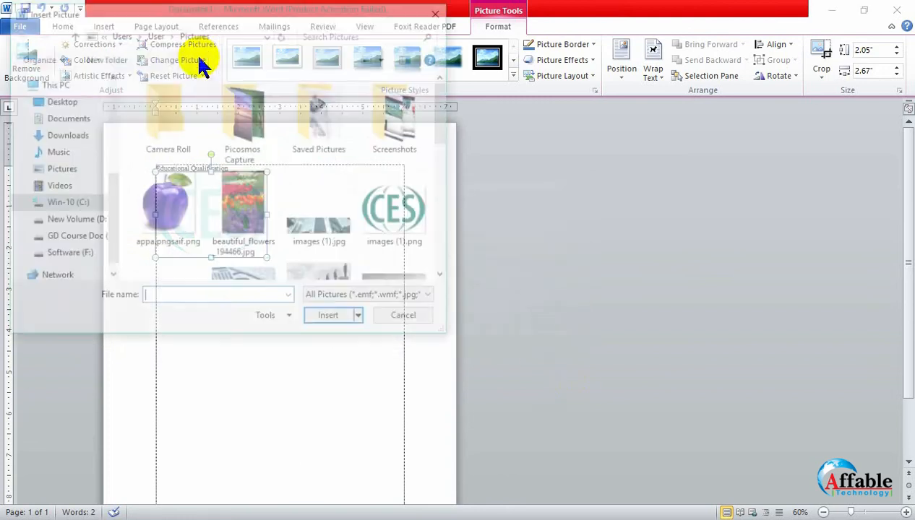
{"action": "left_click", "coordinate": [317, 230]}
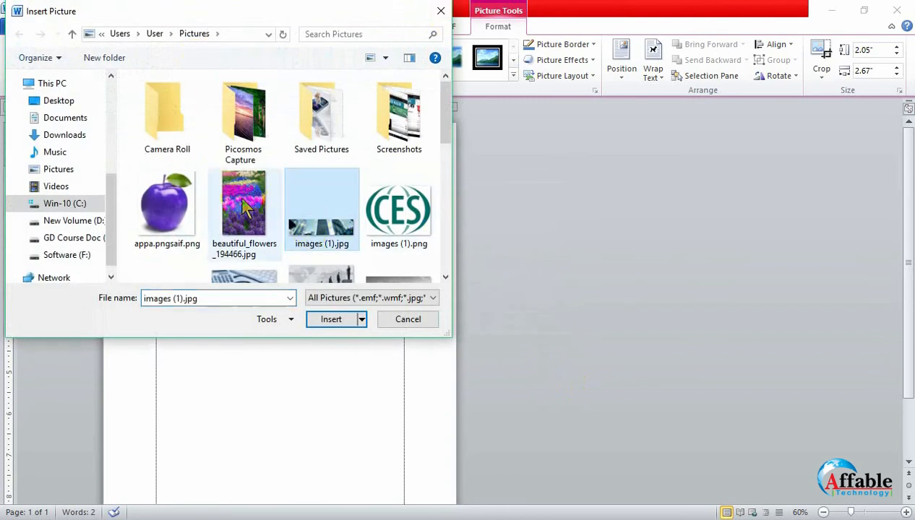
{"action": "left_click", "coordinate": [245, 206]}
{"action": "left_click", "coordinate": [351, 320]}
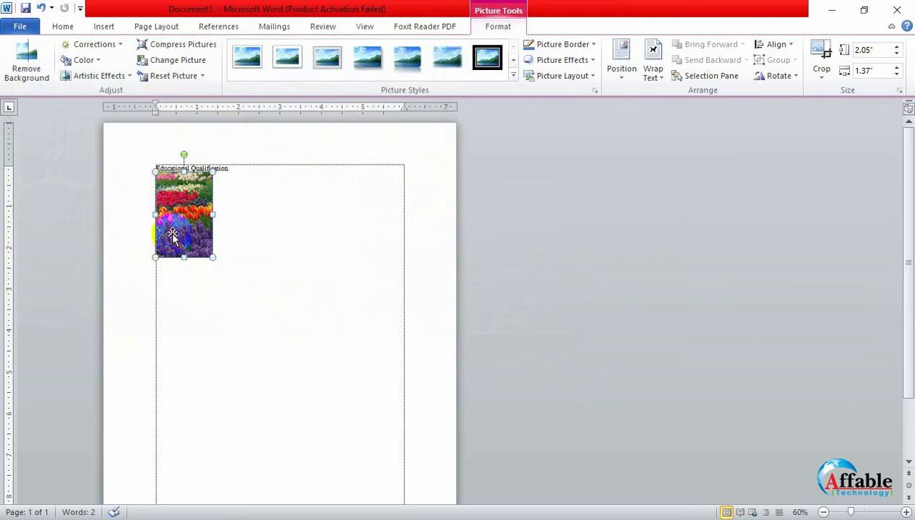
{"action": "left_click_drag", "start_coordinate": [188, 222], "coordinate": [189, 279]}
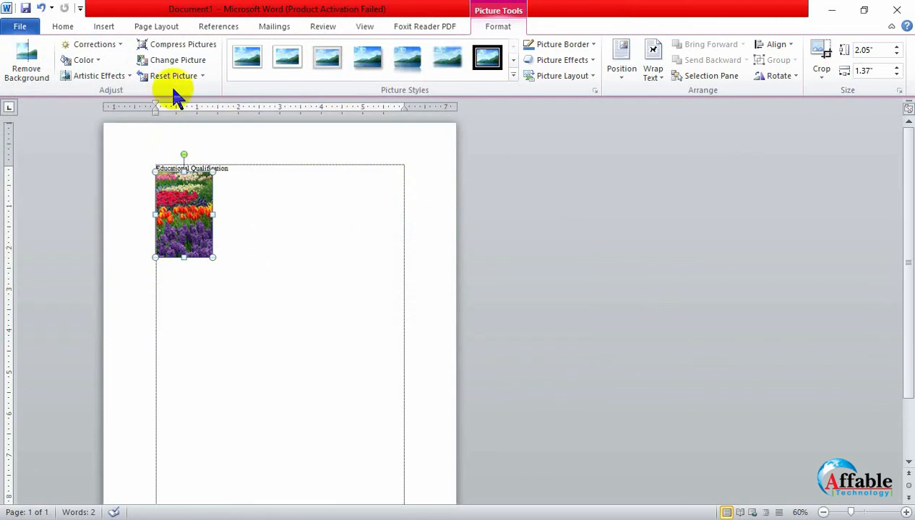
- Replace the flower picture with appa.pngsaif.png, the purple apple image from the Pictures folder
{"action": "left_click", "coordinate": [183, 60]}
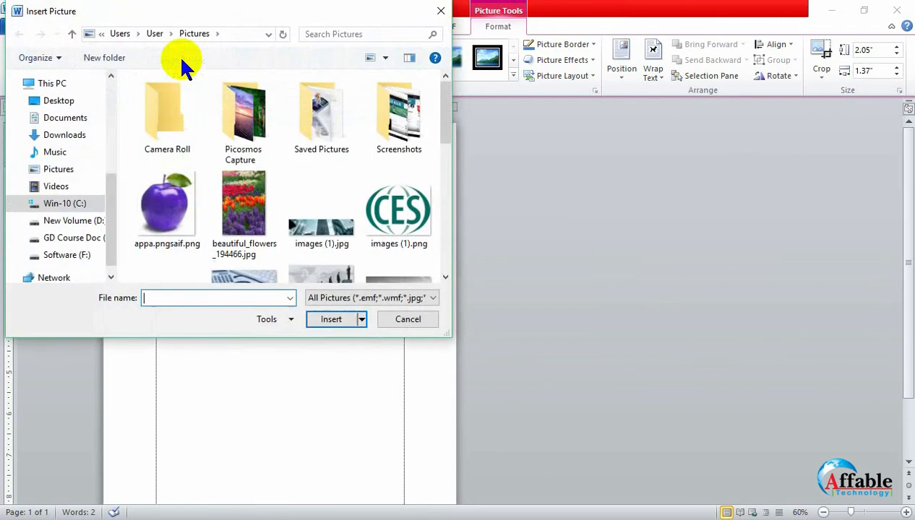
{"action": "left_click", "coordinate": [155, 190]}
{"action": "left_click", "coordinate": [321, 318]}
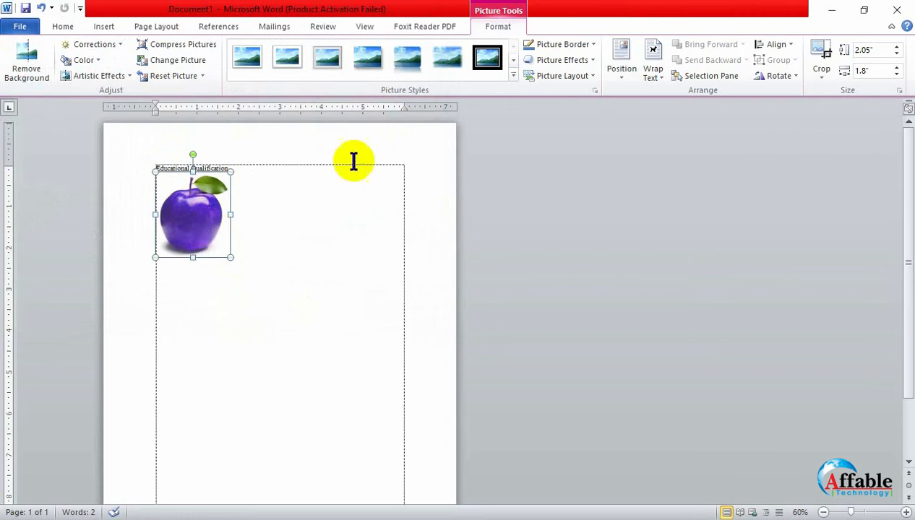
- Open the full gallery of picture styles for the purple apple picture
{"action": "left_click", "coordinate": [513, 75]}
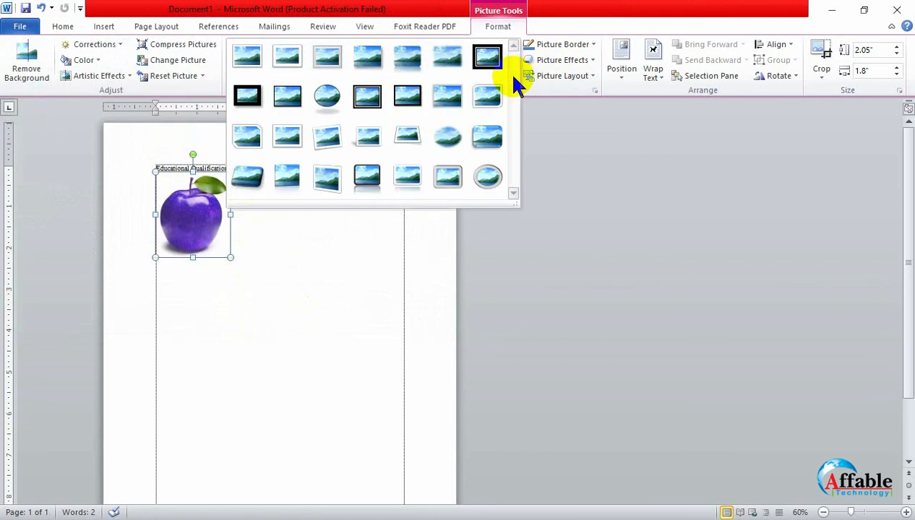
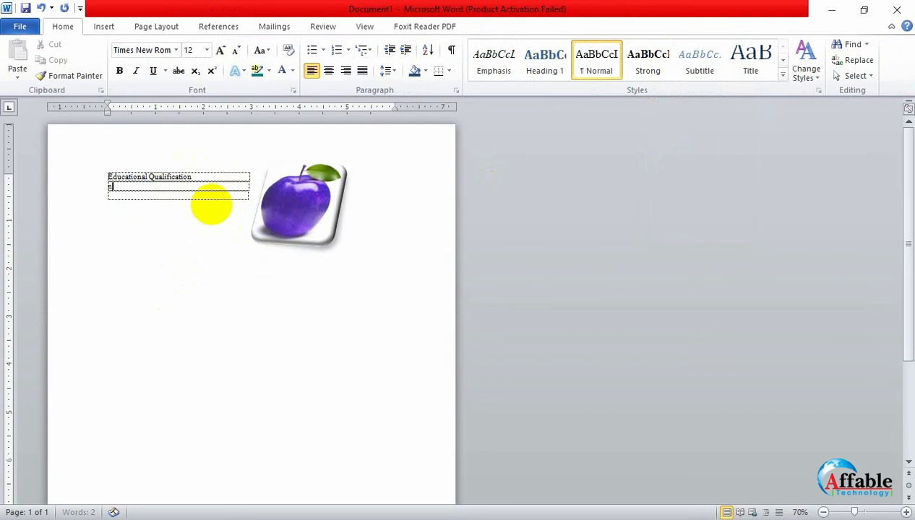
- Enter several lines of random filler text below the Educational Qualification line
{"action": "type", "text": "a;lshdflhasdklfhskldahfl;khds;flhsdlfh;klsdhaf;klshdalfkhsd"}
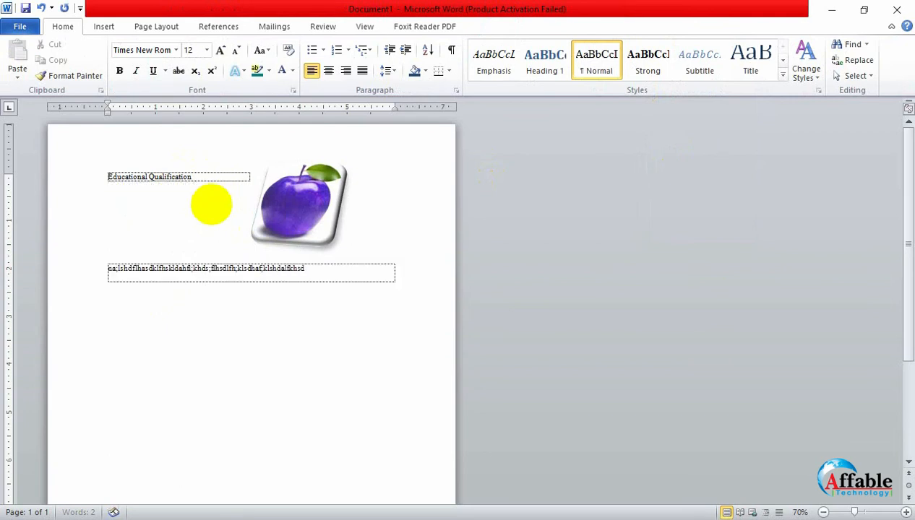
{"action": "type", "text": "a;lkfhl;skdaajsdklfhklasdhflkshdflkhsdklafh"}
{"action": "key", "text": "Return"}
{"action": "type", "text": "a"}
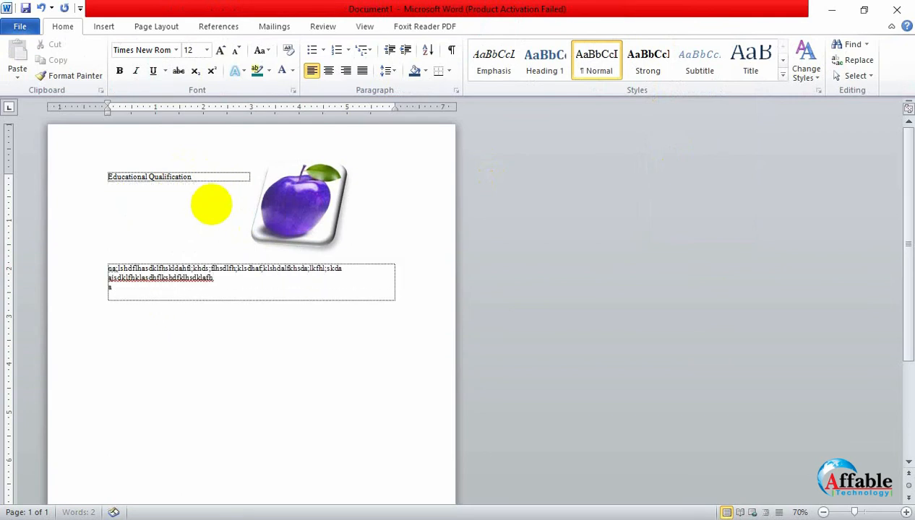
{"action": "type", "text": "fh;skldaf"}
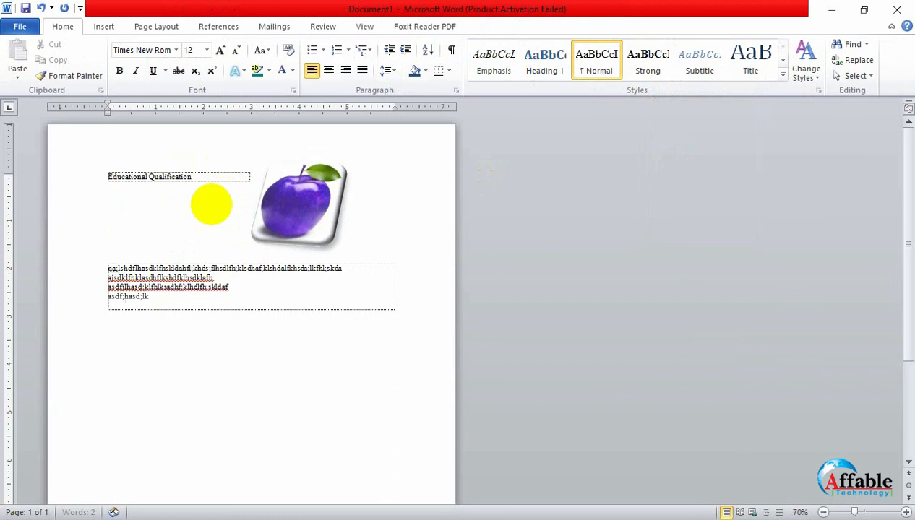
{"action": "type", "text": "flsda"}
{"action": "key", "text": "Return"}
{"action": "type", "text": "f"}
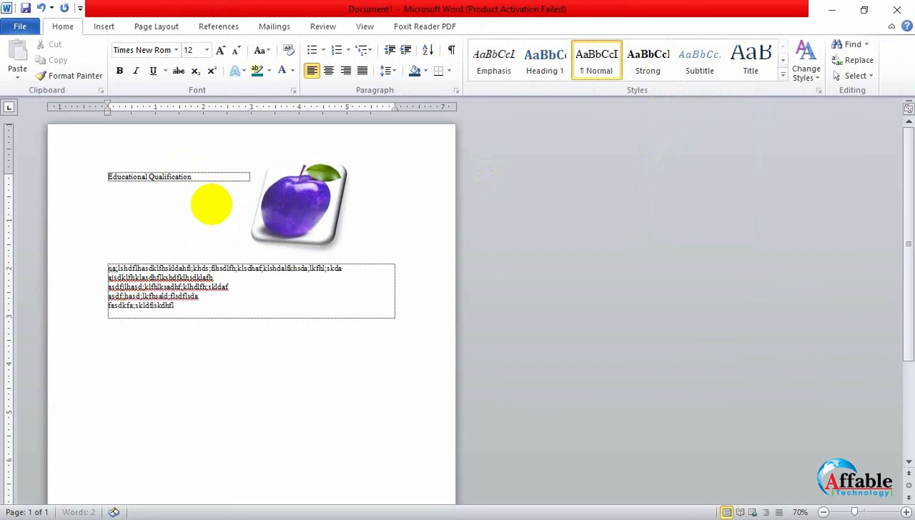
- Set the purple apple picture's text wrapping to Through and move it to the right of the filler text
{"action": "left_click", "coordinate": [285, 202]}
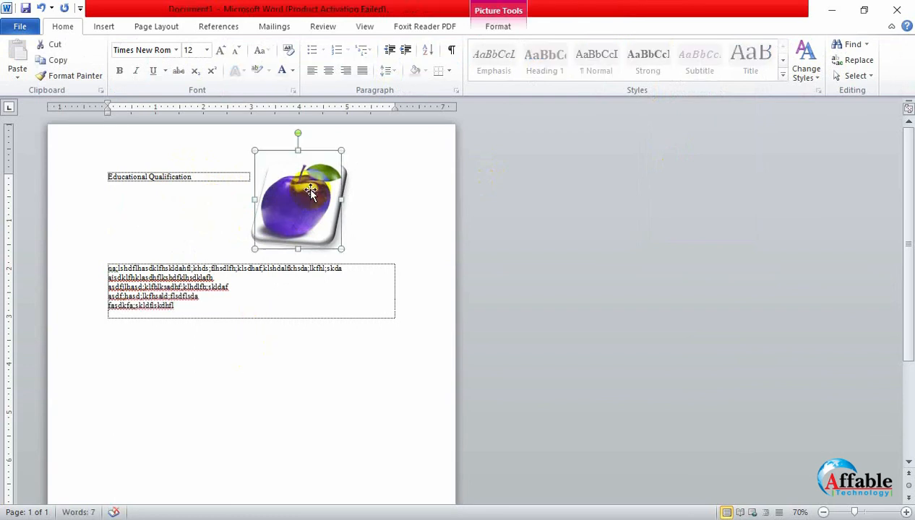
{"action": "left_click", "coordinate": [516, 29]}
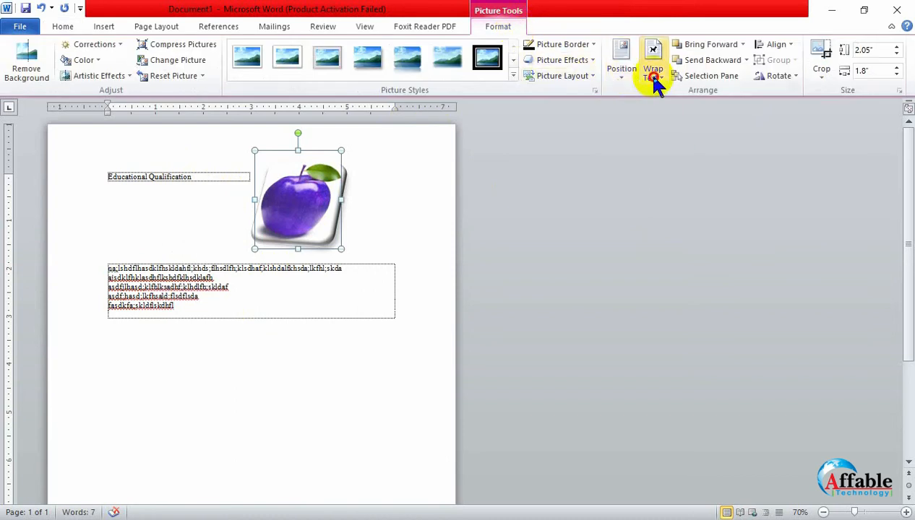
{"action": "left_click", "coordinate": [653, 80]}
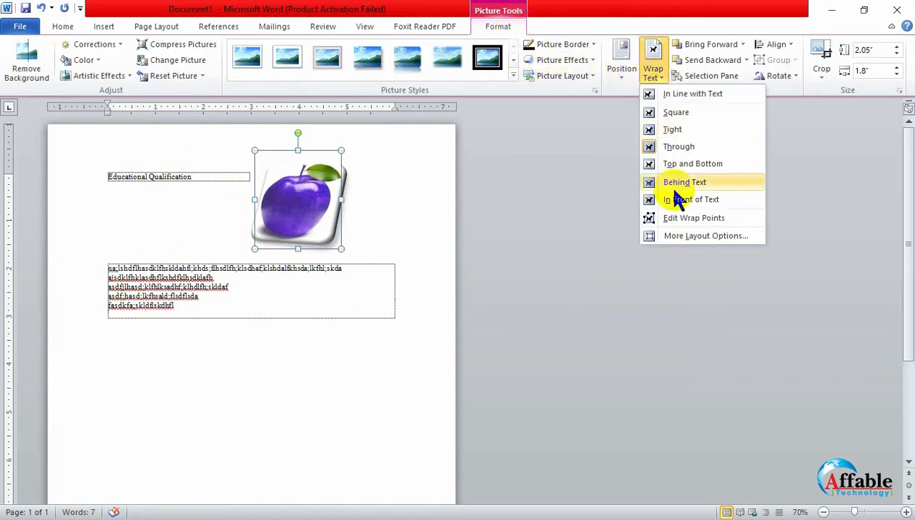
{"action": "left_click", "coordinate": [674, 147]}
{"action": "left_click_drag", "start_coordinate": [289, 216], "coordinate": [241, 262]}
{"action": "left_click_drag", "start_coordinate": [283, 282], "coordinate": [375, 238]}
{"action": "left_click_drag", "start_coordinate": [376, 248], "coordinate": [392, 225]}
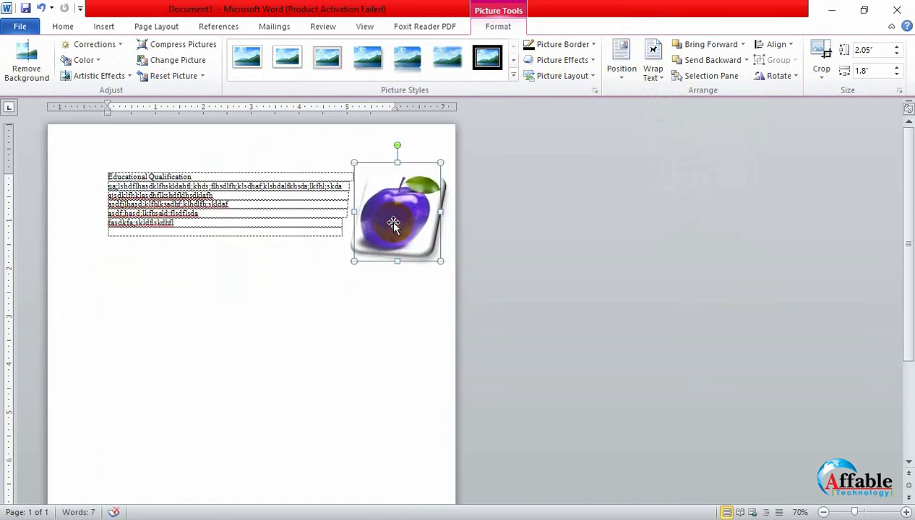
- Set the apple picture's wrapping to Behind Text, move it under the text lines and inspect the overlap up close
{"action": "left_click", "coordinate": [651, 69]}
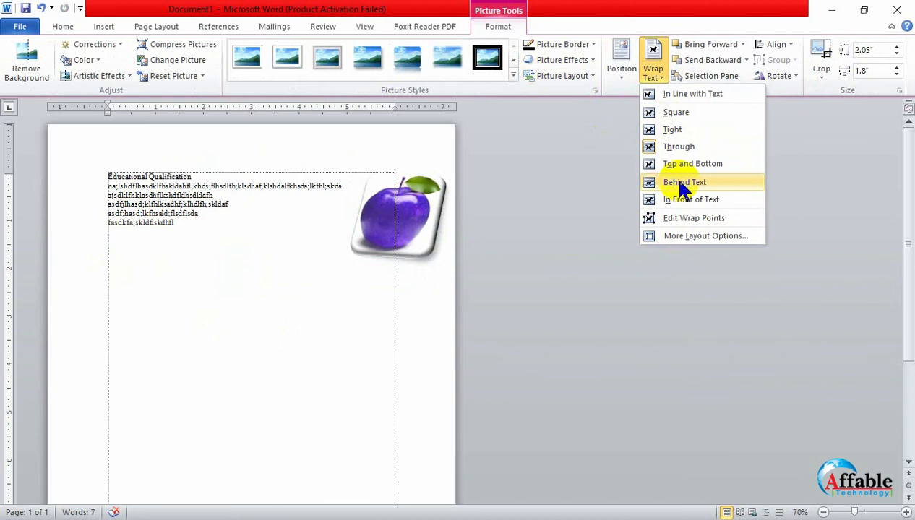
{"action": "left_click", "coordinate": [683, 186]}
{"action": "left_click_drag", "start_coordinate": [390, 238], "coordinate": [175, 230]}
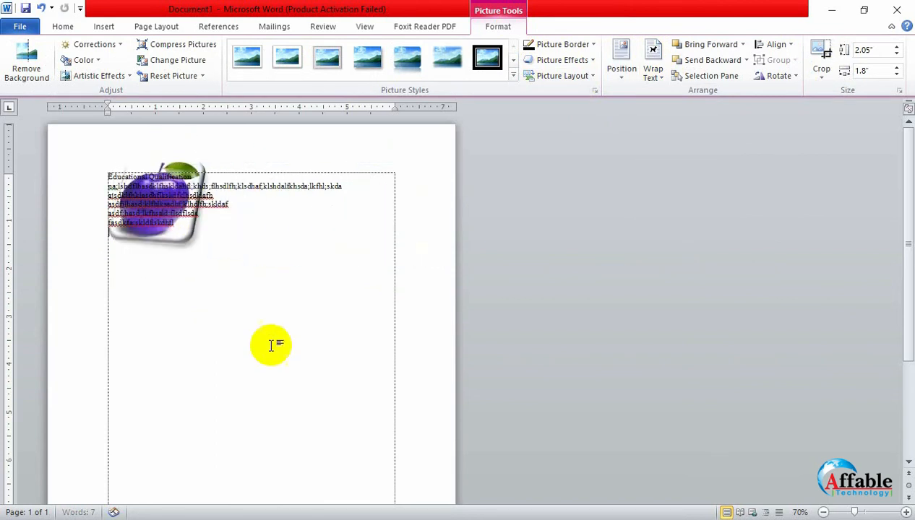
{"action": "left_click", "coordinate": [271, 346]}
{"action": "scroll", "coordinate": [272, 340], "scroll_direction": "up", "scroll_amount": 7}
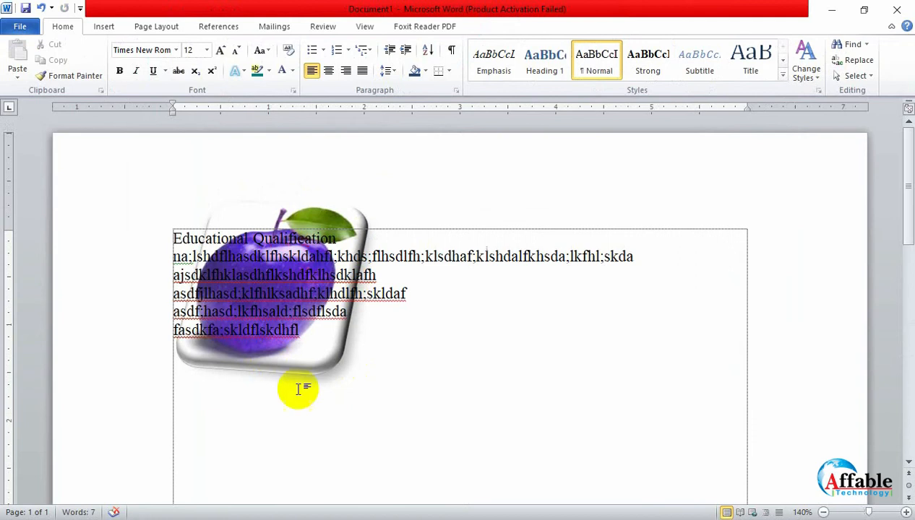
{"action": "left_click", "coordinate": [321, 368]}
{"action": "left_click_drag", "start_coordinate": [321, 368], "coordinate": [321, 388]}
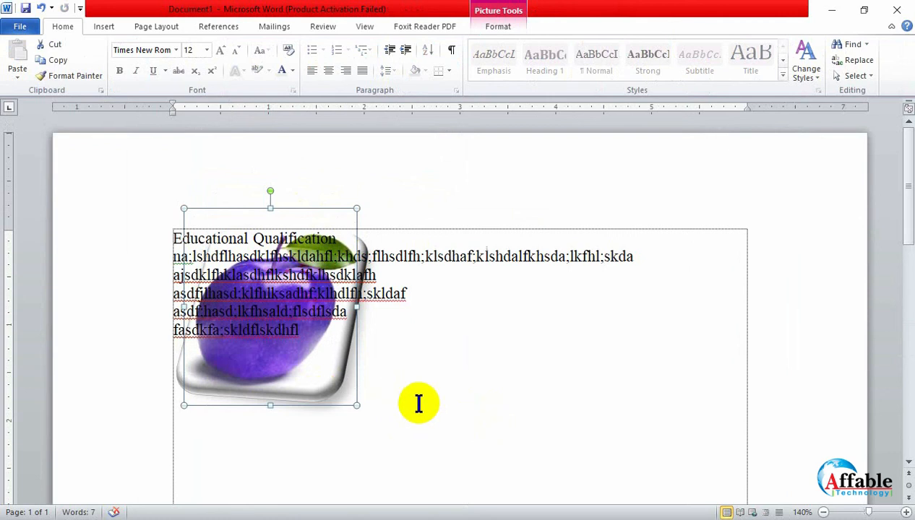
{"action": "scroll", "coordinate": [418, 403], "scroll_direction": "down", "scroll_amount": 7, "text": "ctrl"}
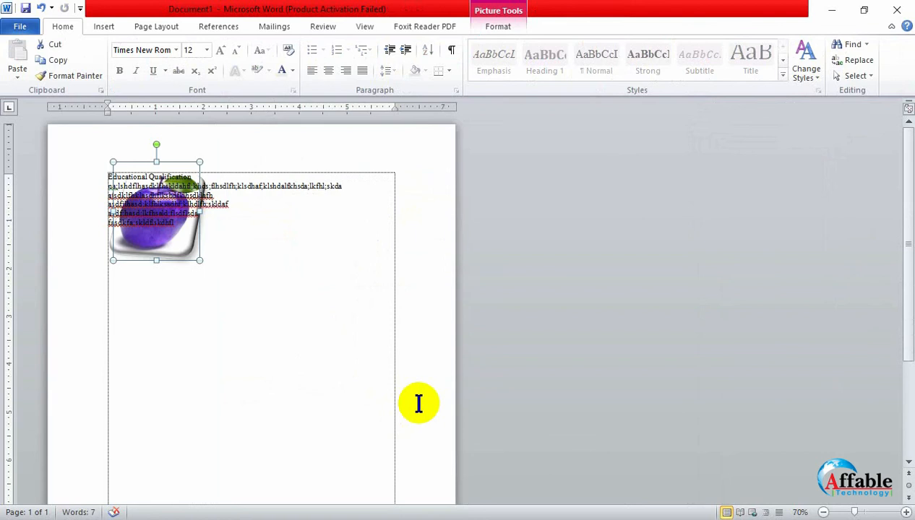
- Set the apple picture's wrapping to In Front of Text and move it over the text, ending below the filler lines
{"action": "left_click", "coordinate": [498, 26]}
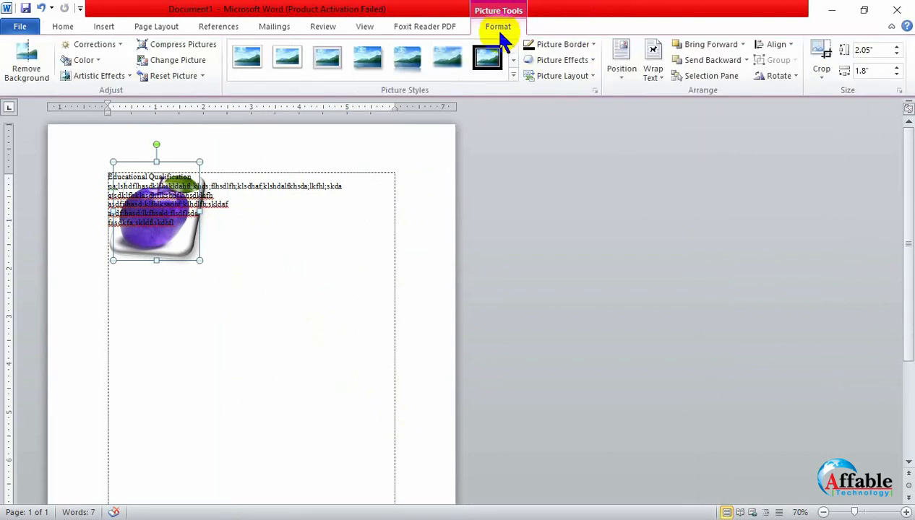
{"action": "left_click", "coordinate": [651, 69]}
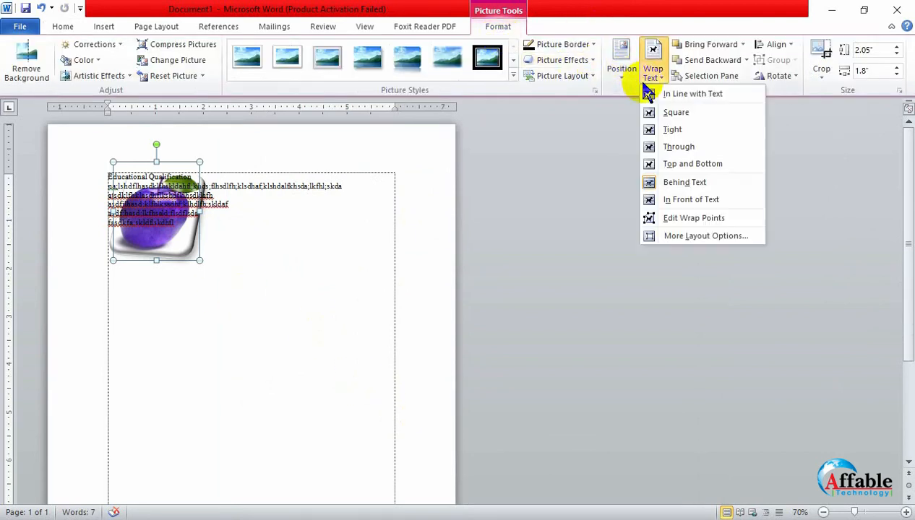
{"action": "left_click", "coordinate": [675, 203]}
{"action": "left_click_drag", "start_coordinate": [124, 231], "coordinate": [174, 252]}
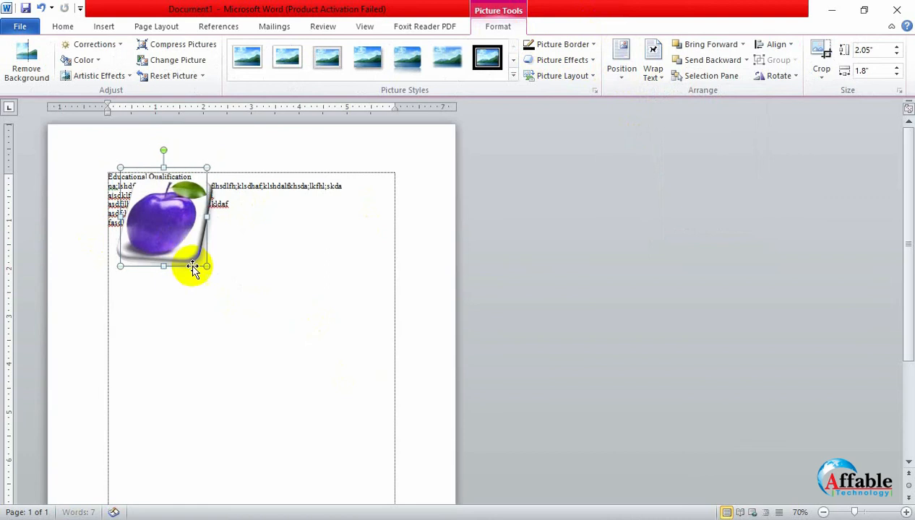
{"action": "left_click", "coordinate": [273, 294]}
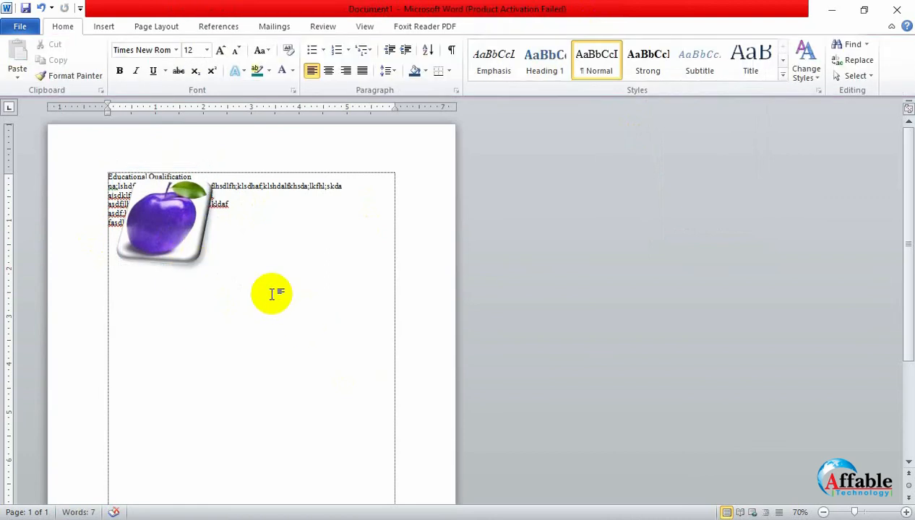
{"action": "left_click", "coordinate": [174, 257]}
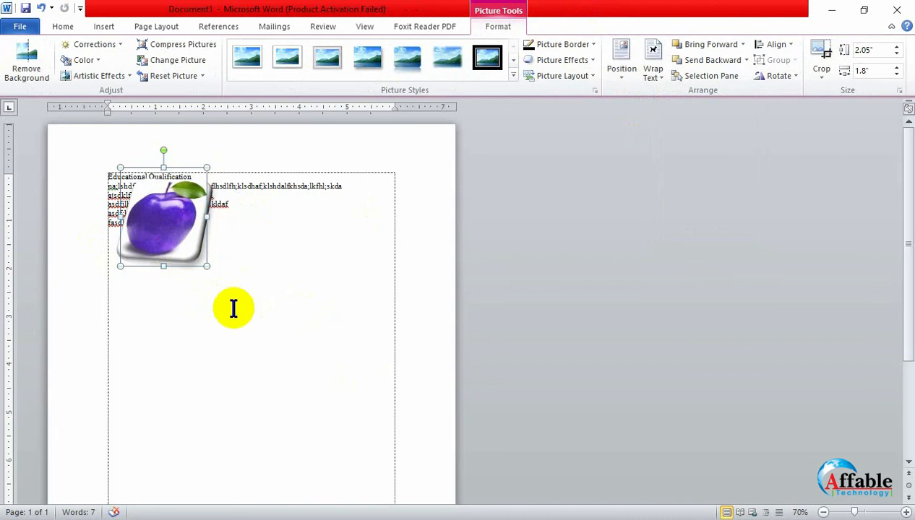
{"action": "left_click_drag", "start_coordinate": [165, 246], "coordinate": [186, 239]}
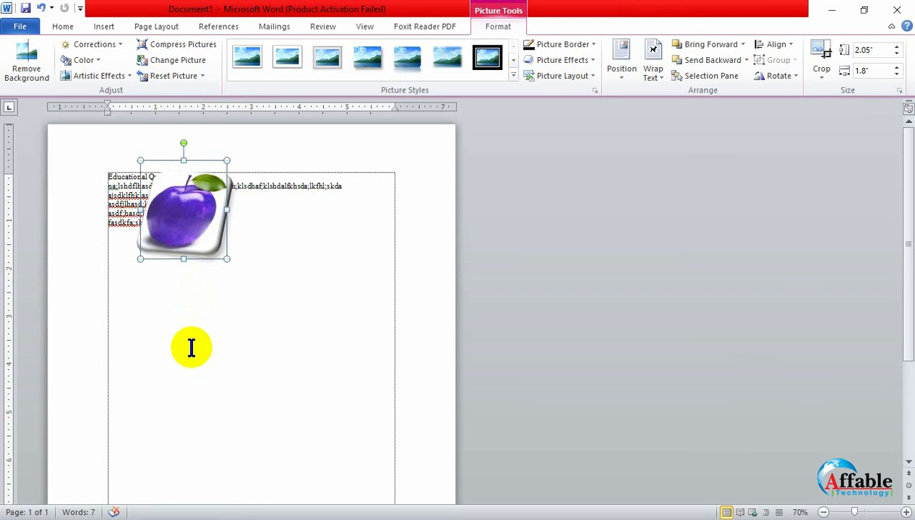
{"action": "left_click_drag", "start_coordinate": [196, 174], "coordinate": [269, 253]}
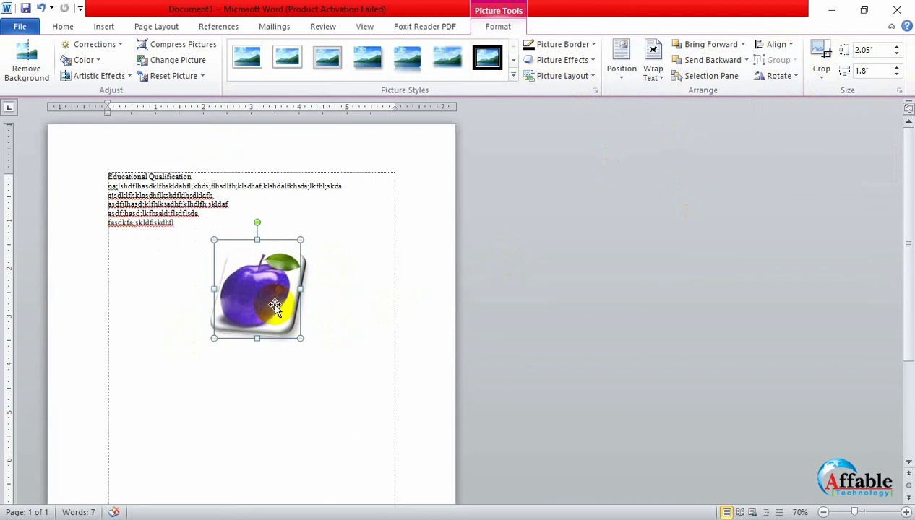
- Delete the purple apple picture and search the clip art for "book"
{"action": "key", "text": "Delete"}
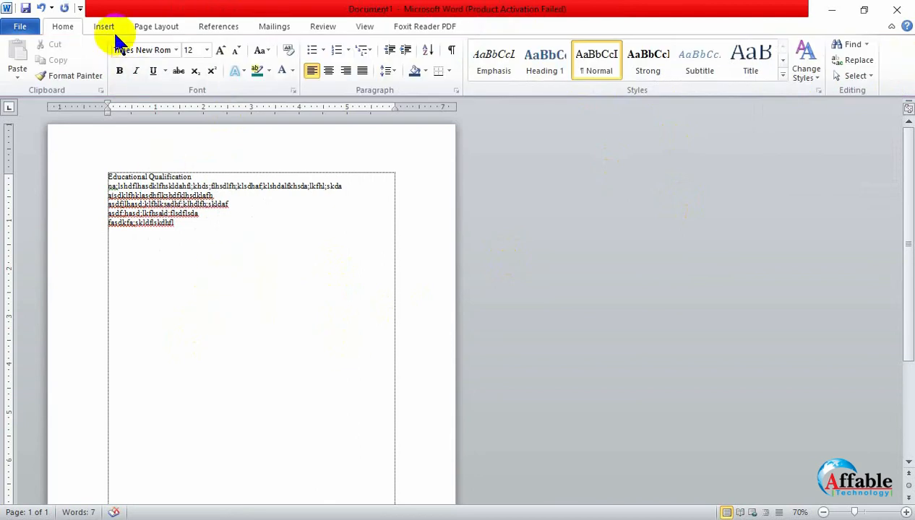
{"action": "left_click", "coordinate": [105, 27]}
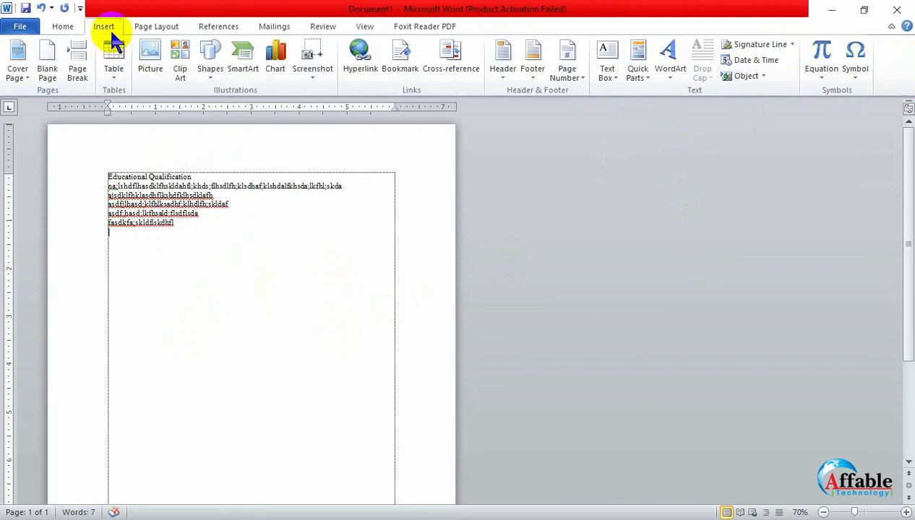
{"action": "left_click", "coordinate": [182, 78]}
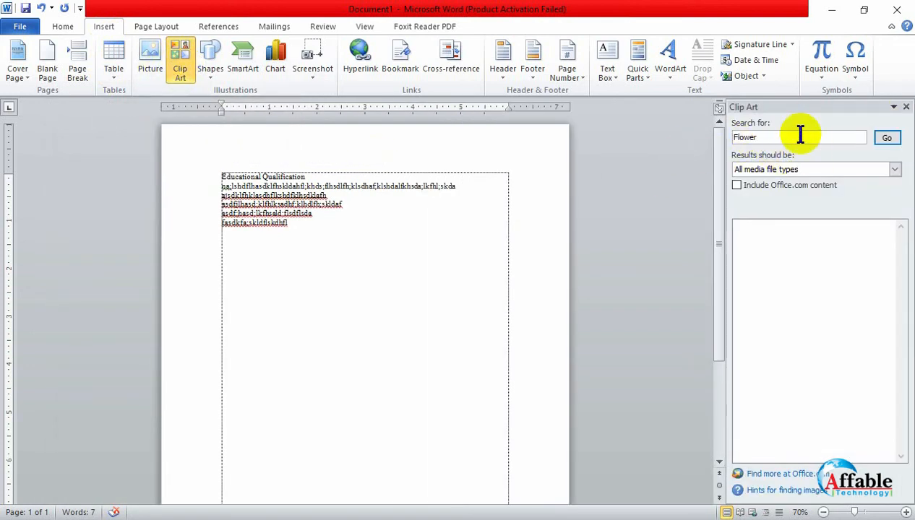
{"action": "left_click_drag", "start_coordinate": [799, 134], "coordinate": [719, 136]}
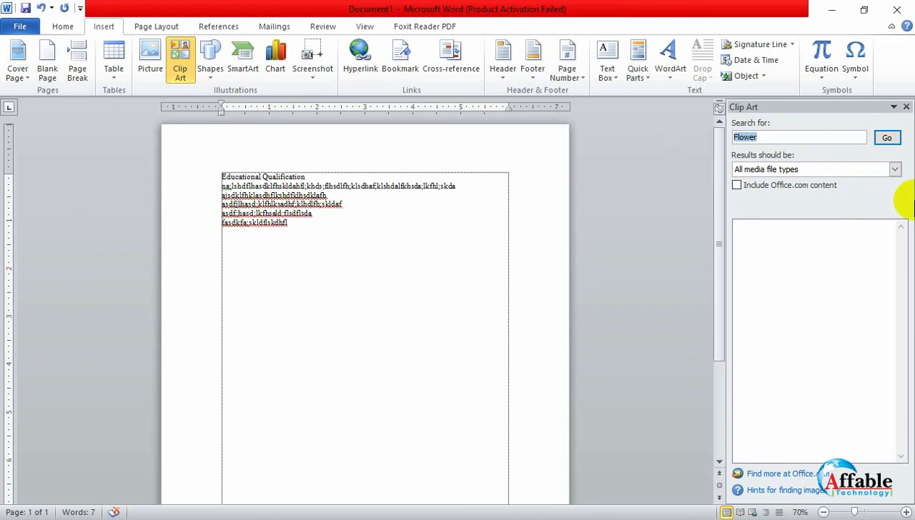
{"action": "type", "text": "book"}
{"action": "key", "text": "Return"}
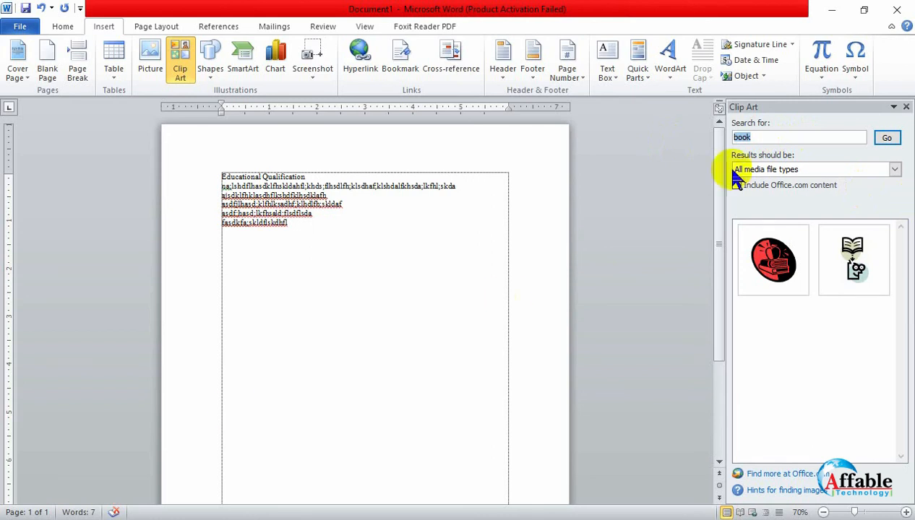
- Insert the red and black books clip art below the filler text and try to reposition it on the page
{"action": "left_click", "coordinate": [770, 276]}
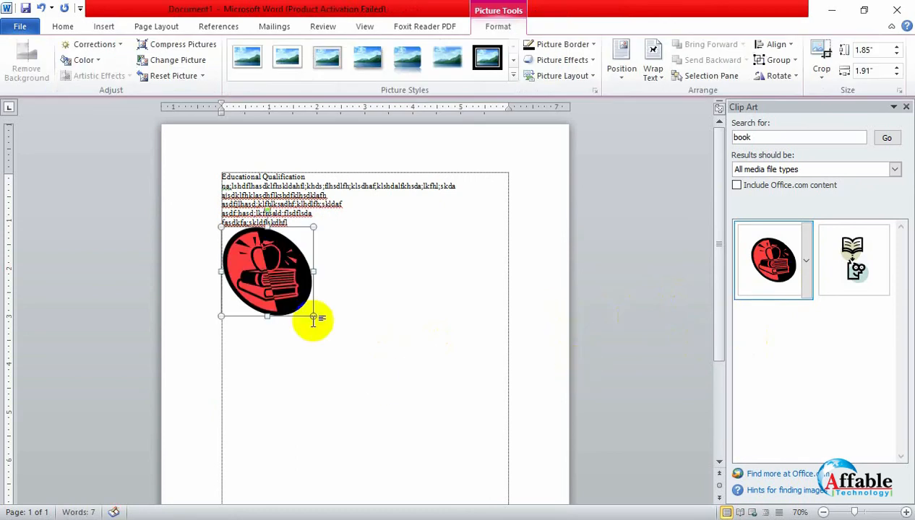
{"action": "left_click_drag", "start_coordinate": [278, 272], "coordinate": [295, 331]}
{"action": "left_click", "coordinate": [329, 348]}
{"action": "left_click", "coordinate": [274, 303]}
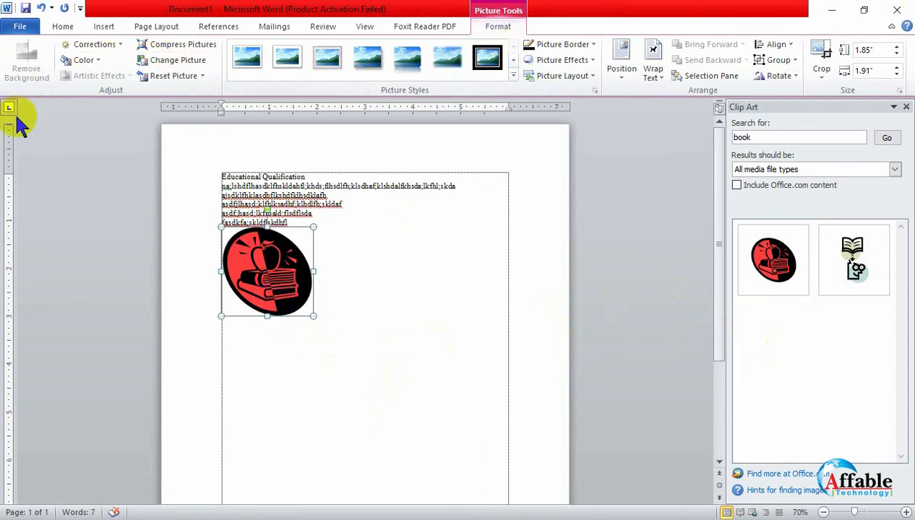
{"action": "left_click", "coordinate": [410, 414]}
{"action": "left_click", "coordinate": [290, 276]}
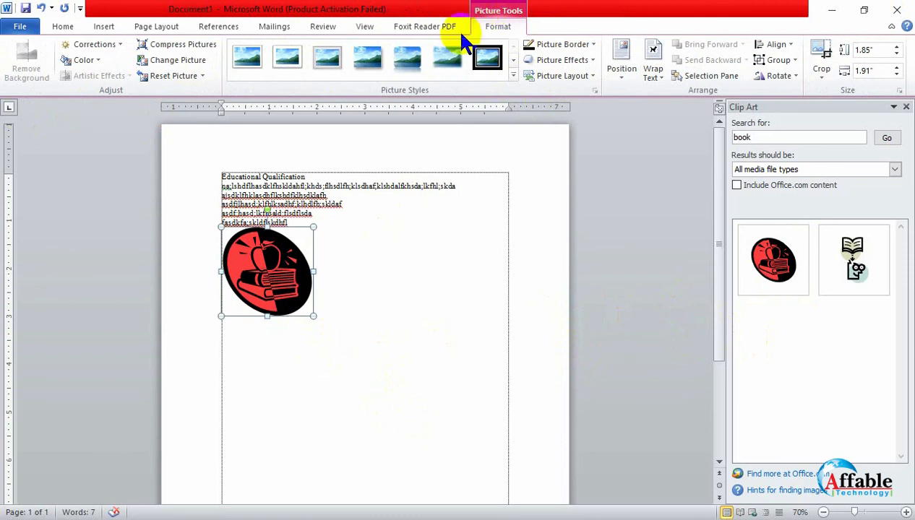
{"action": "left_click", "coordinate": [359, 328]}
{"action": "left_click", "coordinate": [280, 250]}
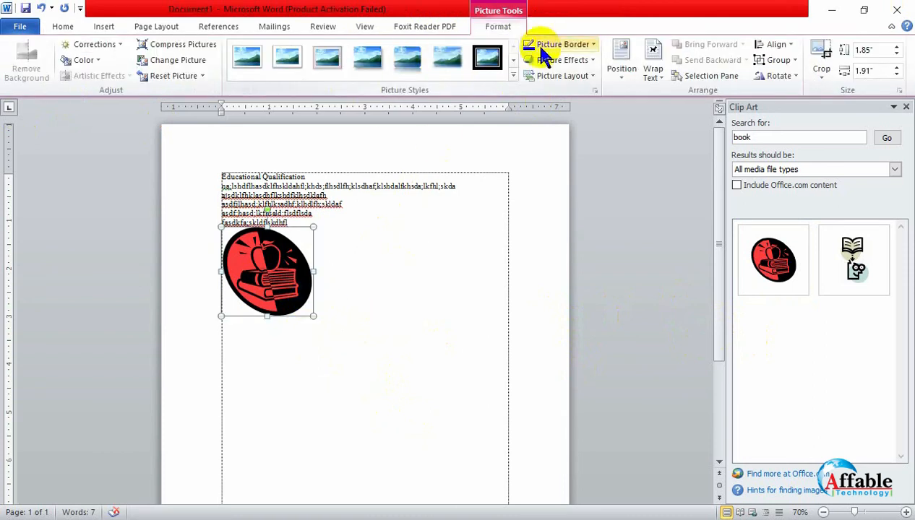
- Move the books clip art up into the text, set its wrapping to Behind Text and place it under the lines
{"action": "left_click", "coordinate": [651, 73]}
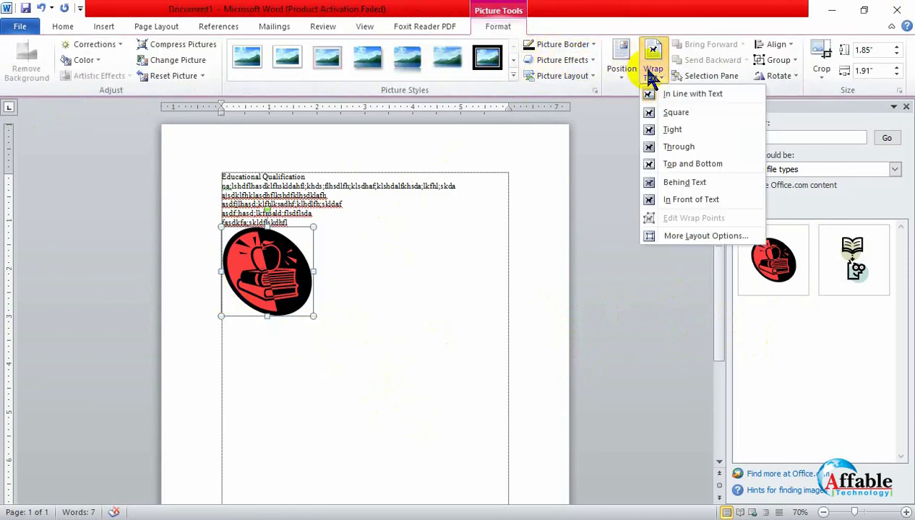
{"action": "left_click", "coordinate": [274, 282]}
{"action": "left_click_drag", "start_coordinate": [266, 259], "coordinate": [319, 199]}
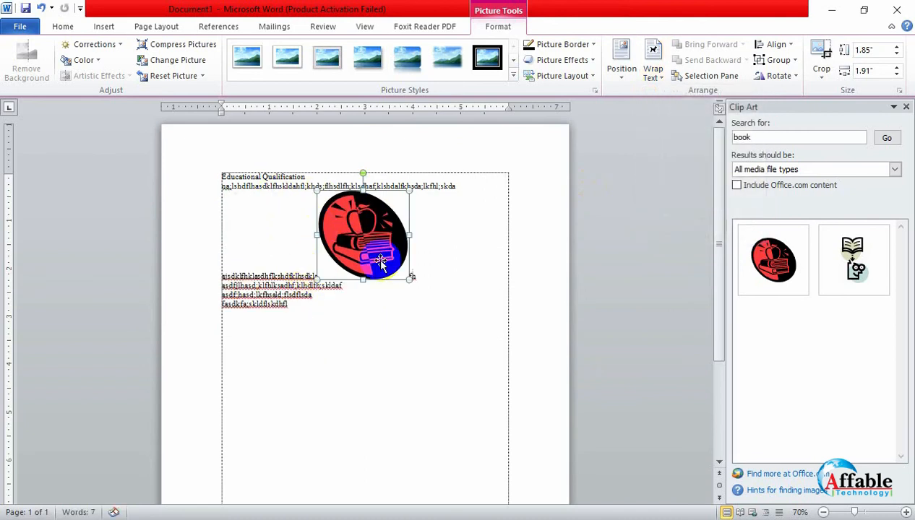
{"action": "left_click", "coordinate": [654, 73]}
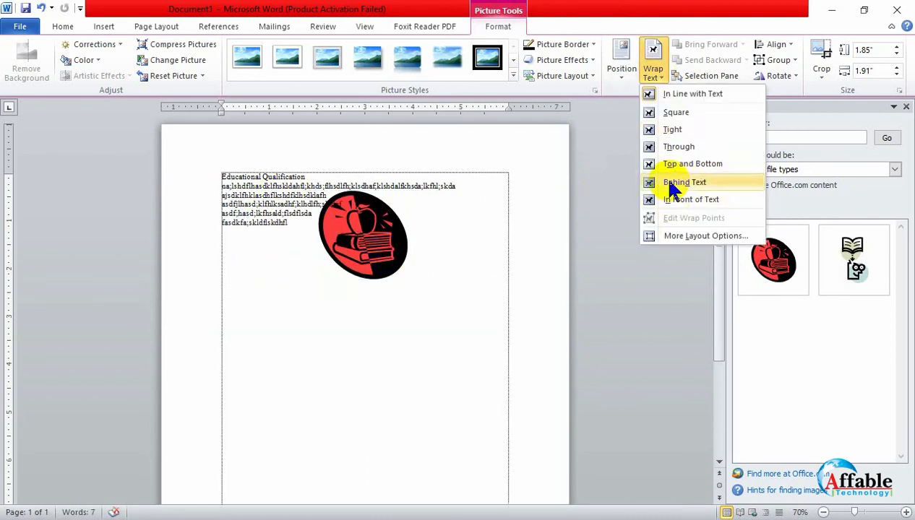
{"action": "left_click", "coordinate": [671, 188]}
{"action": "left_click_drag", "start_coordinate": [361, 235], "coordinate": [292, 214]}
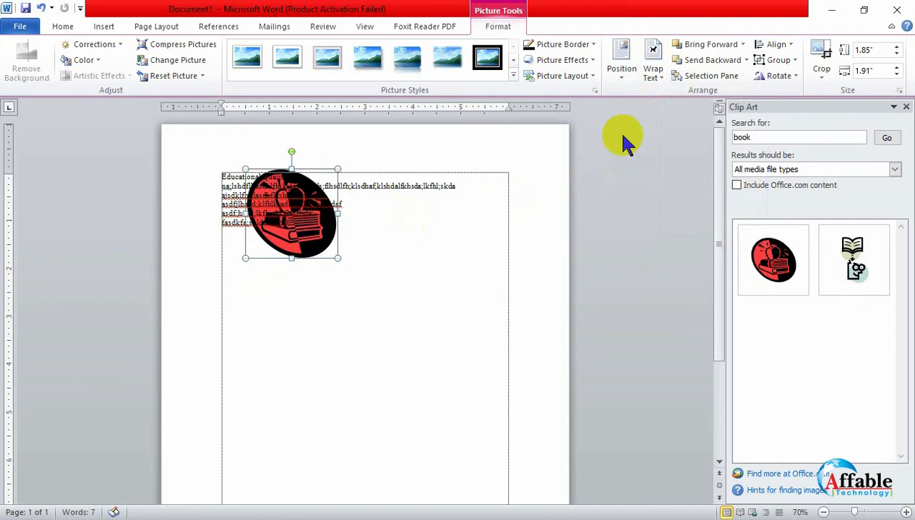
- Set the books clip art's wrapping to In Front of Text and shift it slightly down over the text lines
{"action": "left_click", "coordinate": [652, 72]}
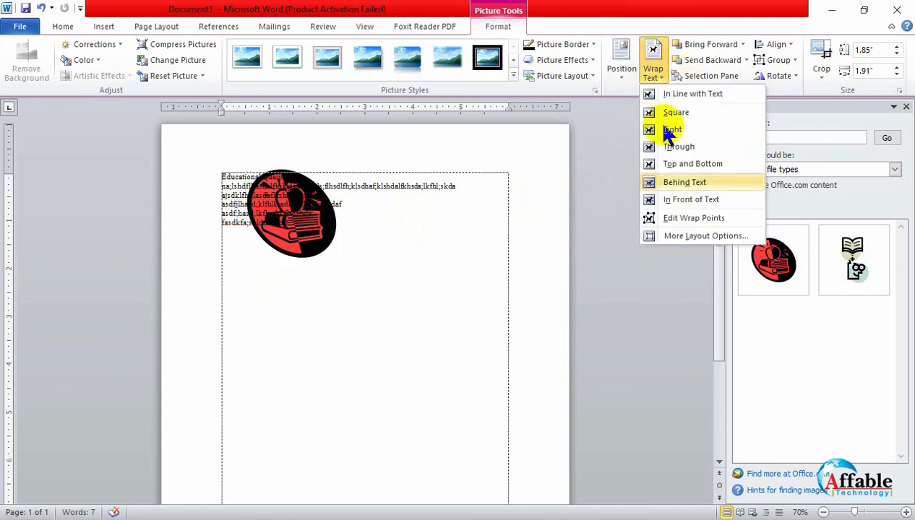
{"action": "left_click", "coordinate": [667, 199]}
{"action": "mouse_move", "coordinate": [255, 245]}
{"action": "left_mouse_down"}
{"action": "mouse_move", "coordinate": [267, 260]}
{"action": "mouse_move", "coordinate": [260, 254]}
{"action": "left_mouse_up"}
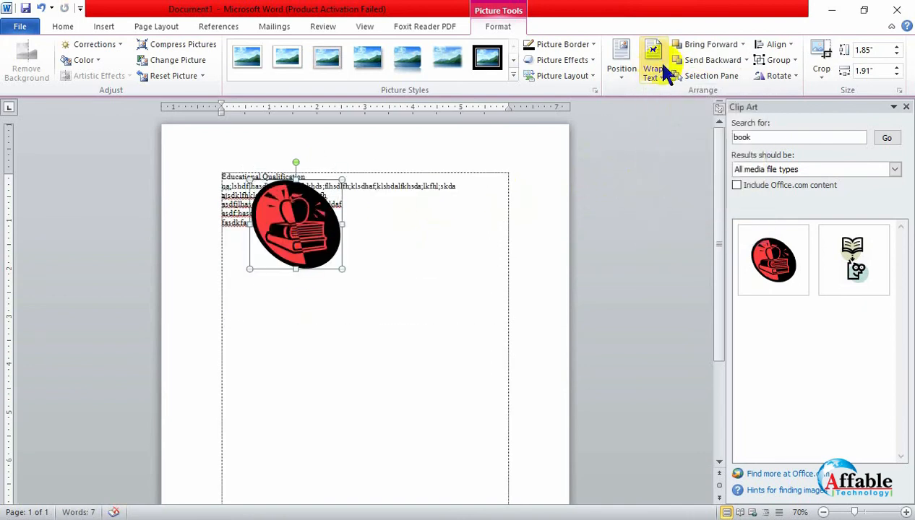
- Set the books clip art's text wrapping to Through and move it out of the text to the blank area below
{"action": "left_click", "coordinate": [666, 73]}
{"action": "left_click", "coordinate": [674, 147]}
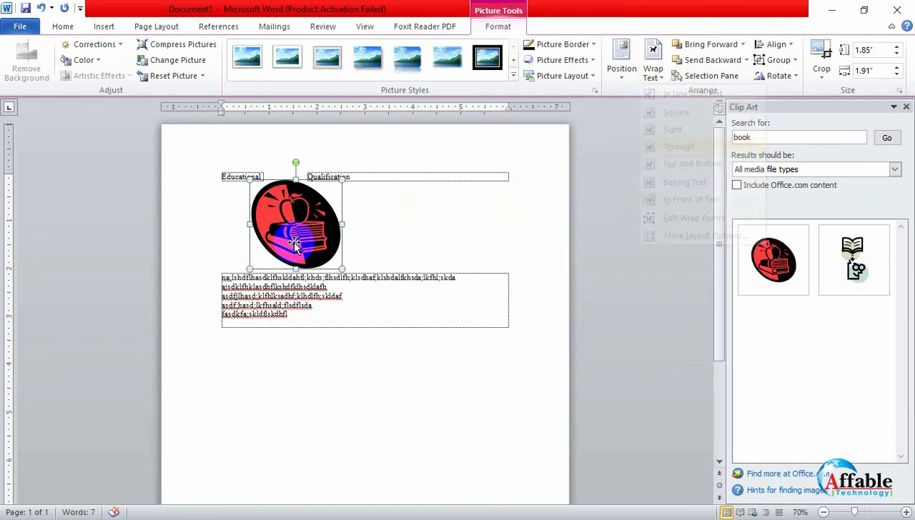
{"action": "left_click_drag", "start_coordinate": [295, 244], "coordinate": [419, 290]}
{"action": "left_click_drag", "start_coordinate": [427, 291], "coordinate": [316, 357]}
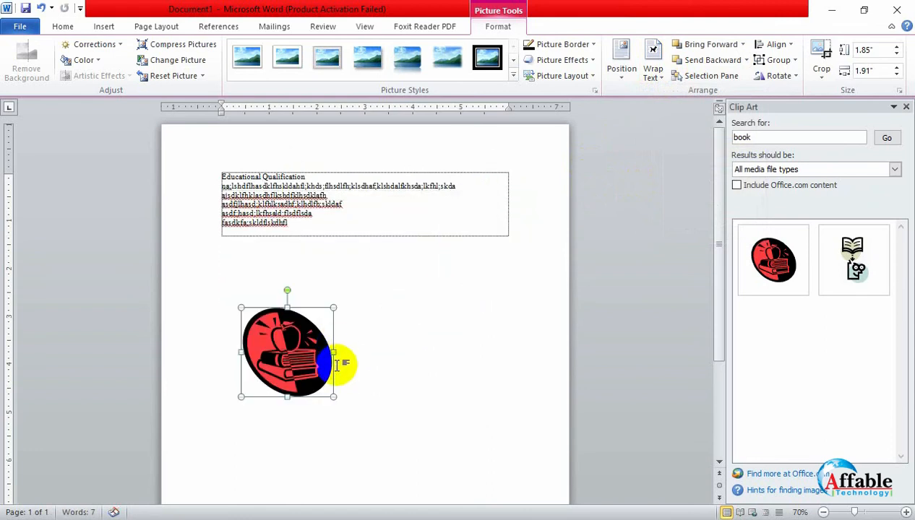
- Reposition the books clip art beneath the text and resize it to about 1.68" high by 1.74" wide
{"action": "left_click_drag", "start_coordinate": [350, 414], "coordinate": [381, 383]}
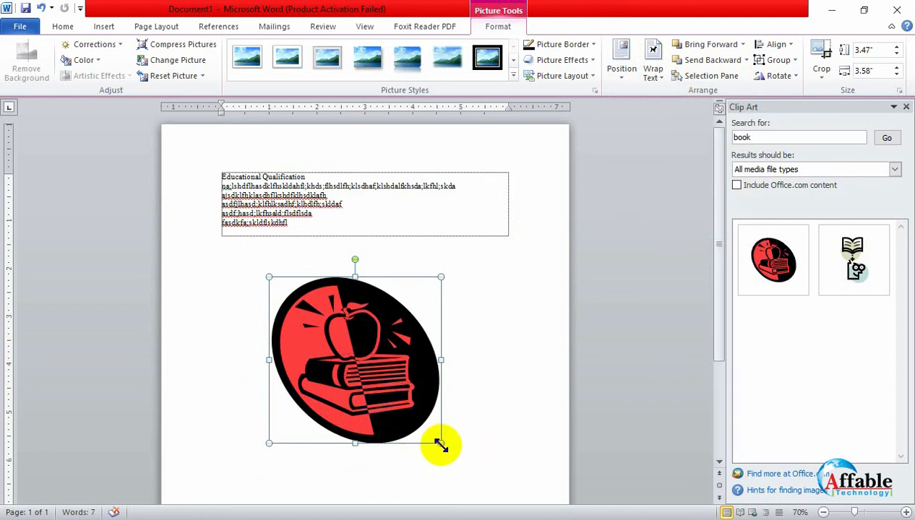
{"action": "left_click_drag", "start_coordinate": [441, 444], "coordinate": [353, 357]}
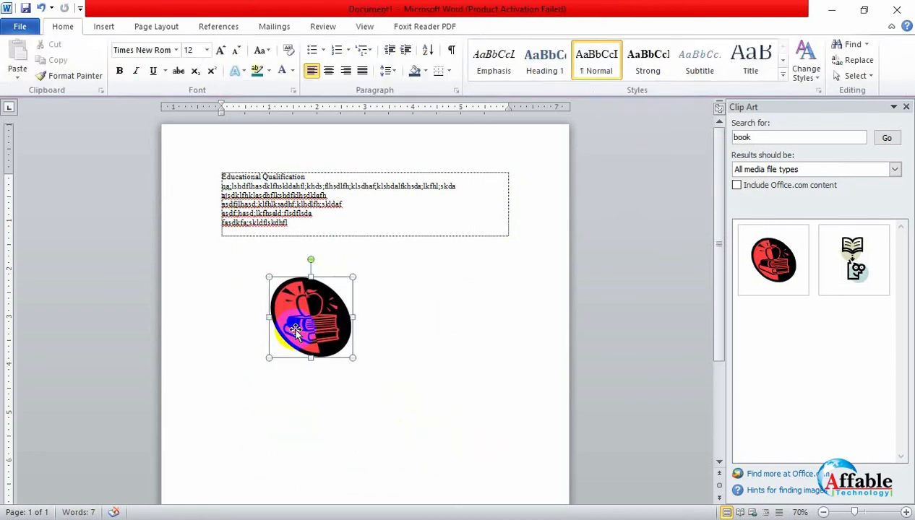
- Search the clip art for "office" and look through the results
{"action": "left_click", "coordinate": [781, 141]}
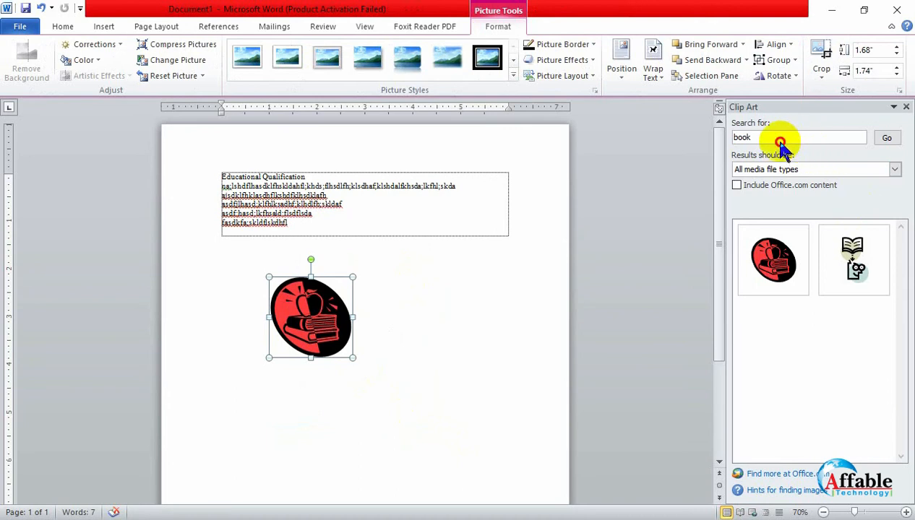
{"action": "type", "text": "off"}
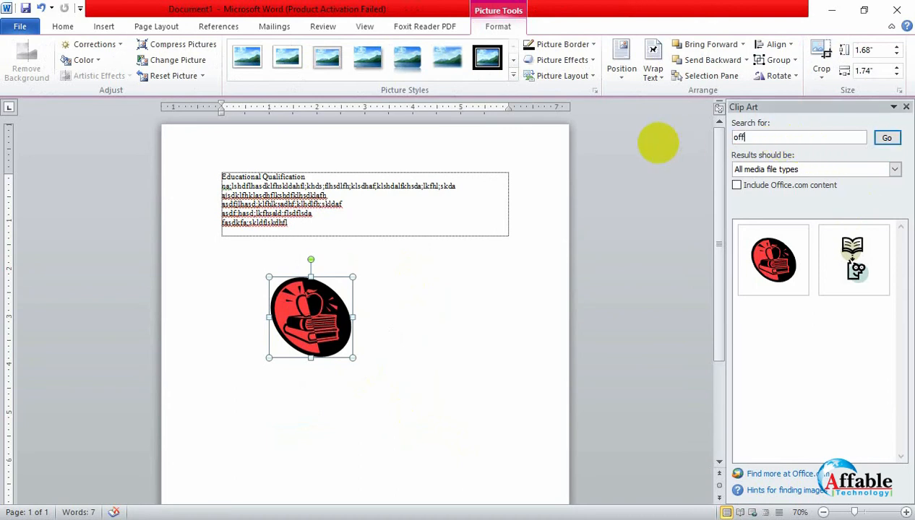
{"action": "type", "text": "ice"}
{"action": "key", "text": "Return"}
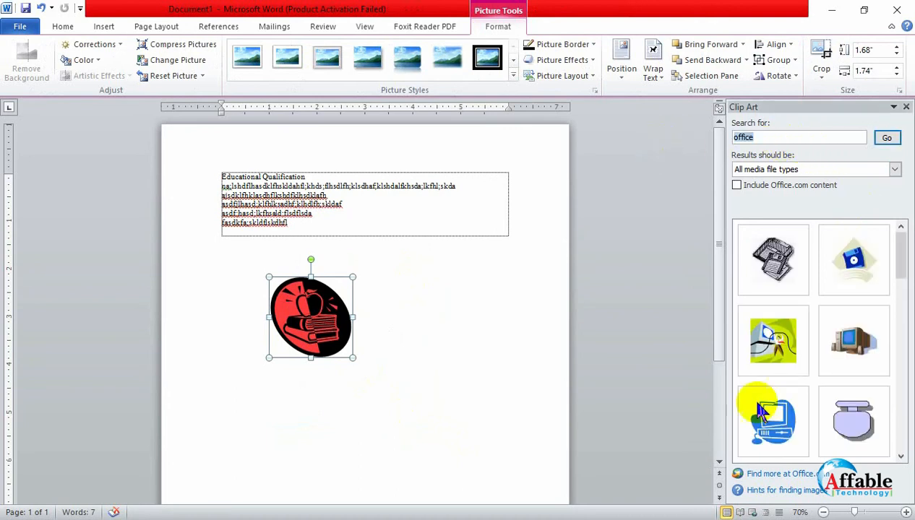
{"action": "scroll", "coordinate": [829, 338], "scroll_direction": "down", "scroll_amount": 10}
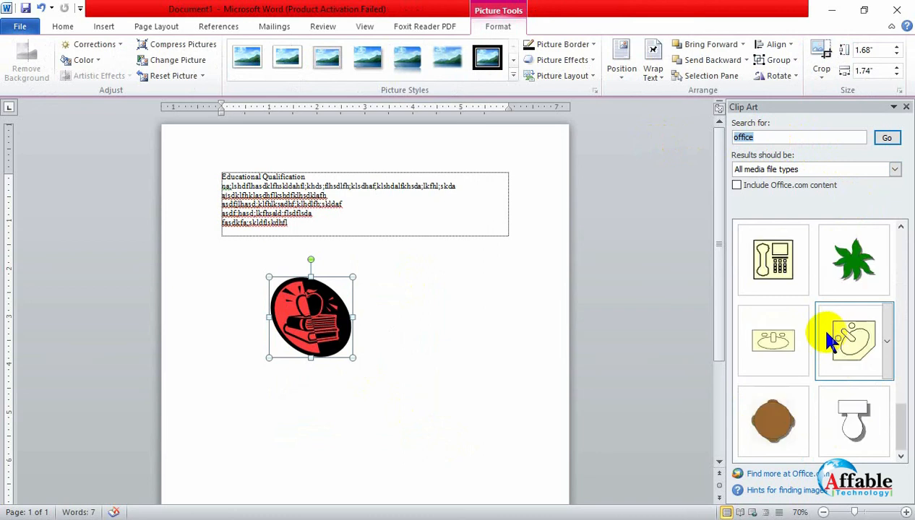
{"action": "scroll", "coordinate": [830, 338], "scroll_direction": "up", "scroll_amount": 10}
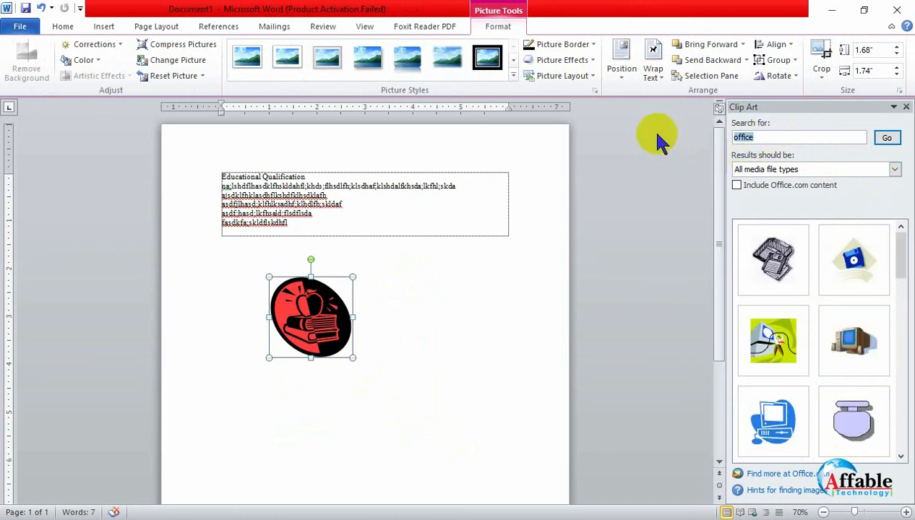
- Search the clip art for "computer" and insert the picture of the woman working at a computer
{"action": "type", "text": "computer"}
{"action": "key", "text": "Return"}
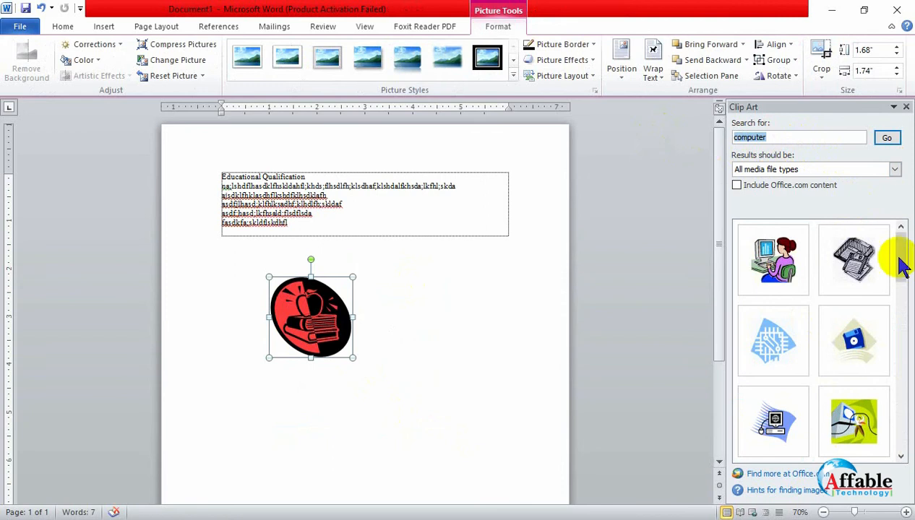
{"action": "scroll", "coordinate": [797, 296], "scroll_direction": "down", "scroll_amount": 10}
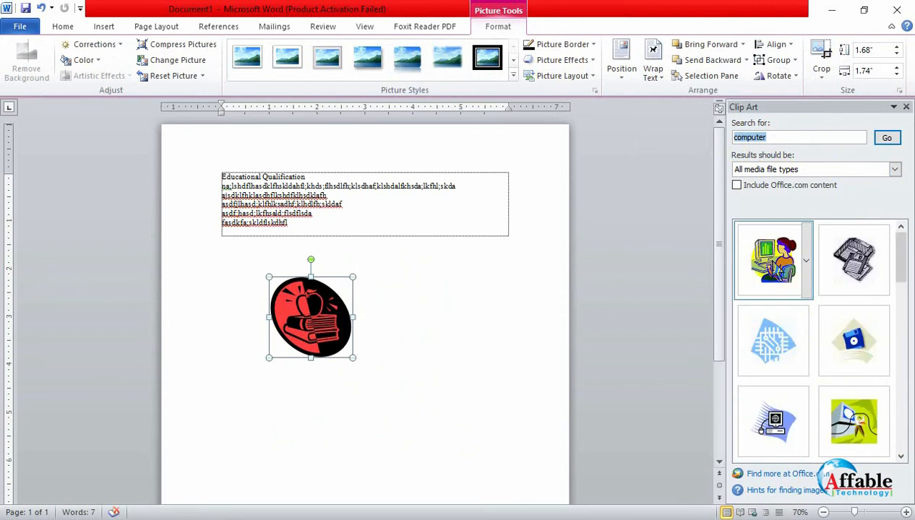
{"action": "left_click", "coordinate": [773, 260]}
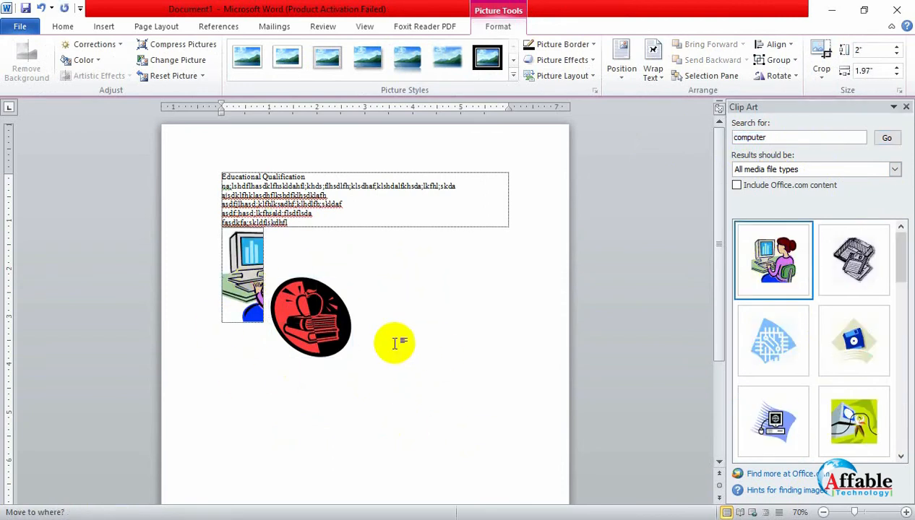
- Change the woman-at-computer clip art to a floating text wrap and place it to the right of the books clip art
{"action": "left_click", "coordinate": [659, 70]}
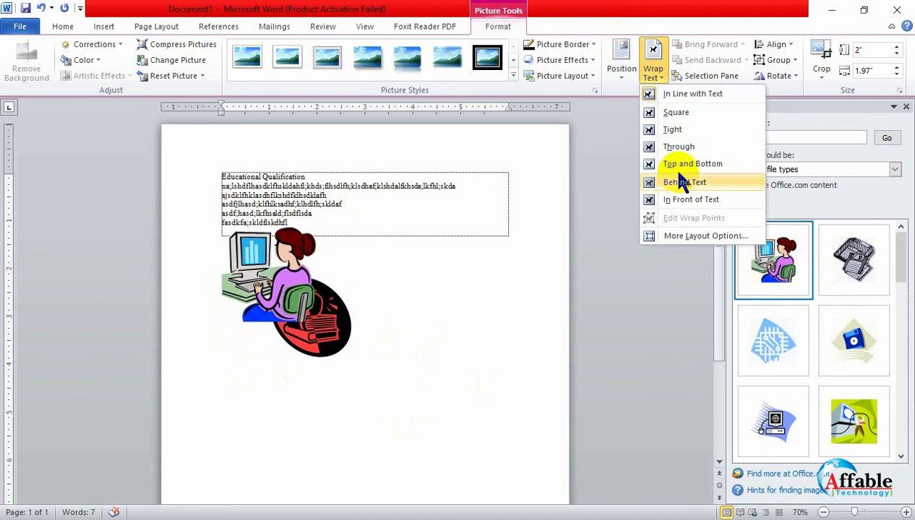
{"action": "left_click_drag", "start_coordinate": [265, 266], "coordinate": [433, 297]}
{"action": "left_click", "coordinate": [423, 465]}
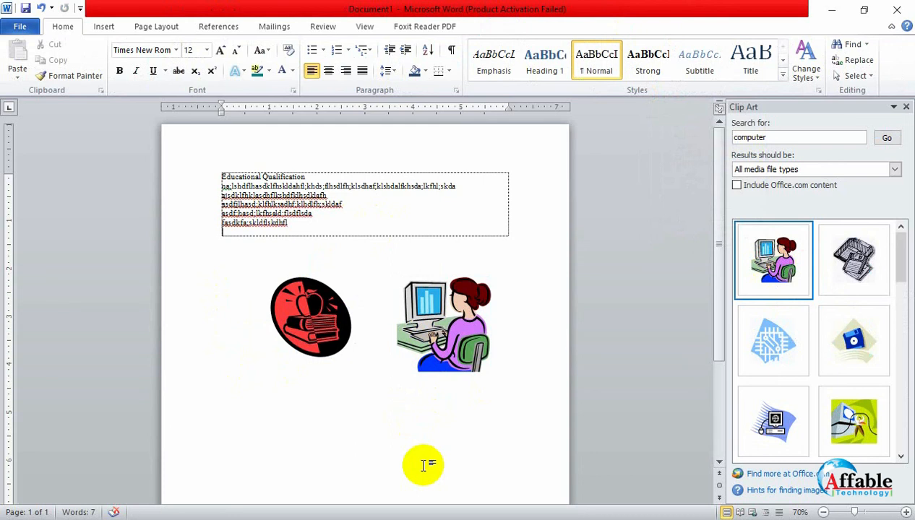
- Apply the thick black double-frame picture style to the woman-at-computer clip art and recolor it in a dark blue-grey tone
{"action": "double_click", "coordinate": [433, 363]}
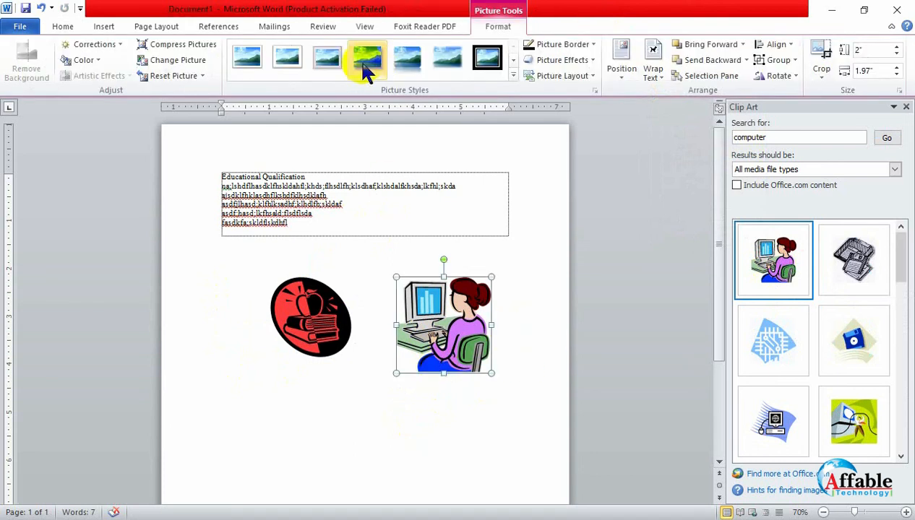
{"action": "left_click", "coordinate": [488, 61]}
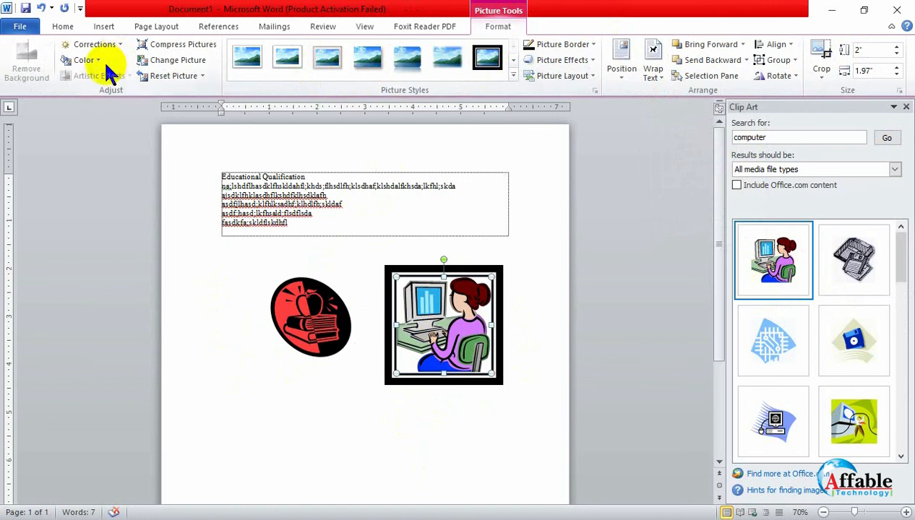
{"action": "left_click", "coordinate": [90, 62]}
{"action": "left_click", "coordinate": [153, 167]}
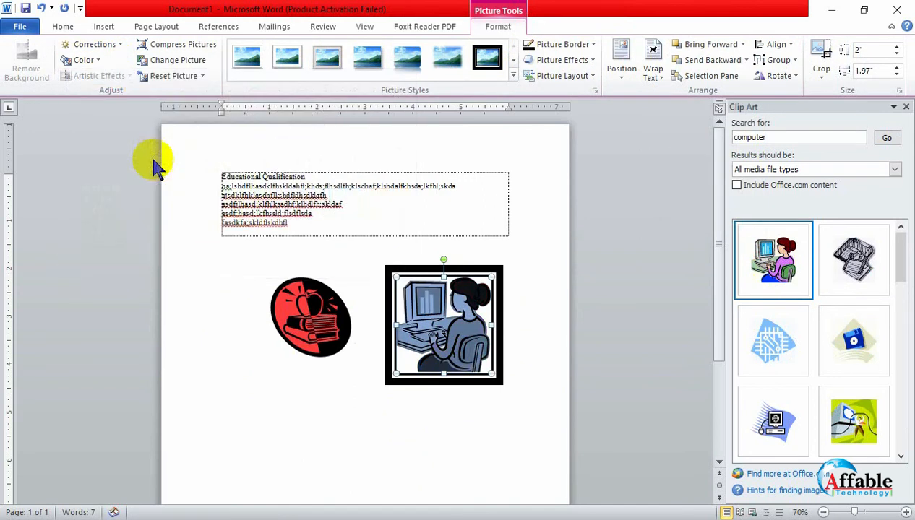
{"action": "left_click", "coordinate": [282, 372]}
{"action": "left_click", "coordinate": [440, 351]}
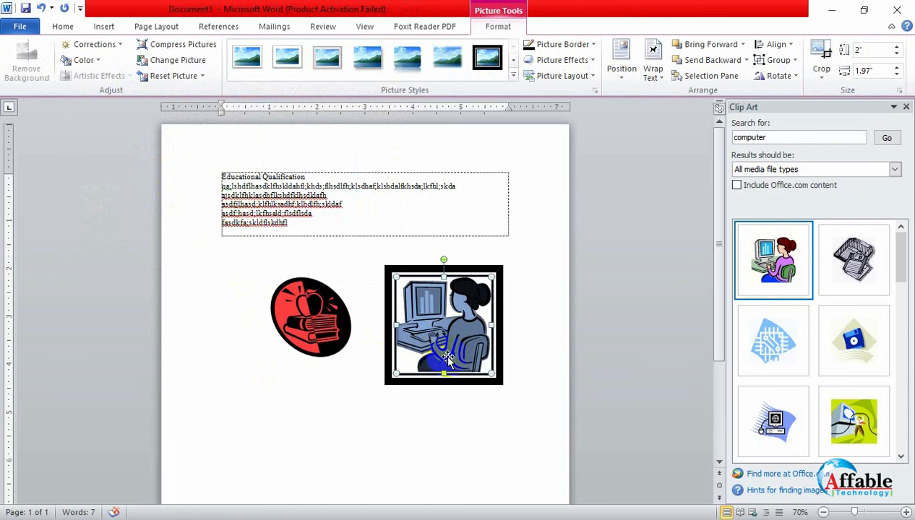
{"action": "left_click", "coordinate": [466, 436]}
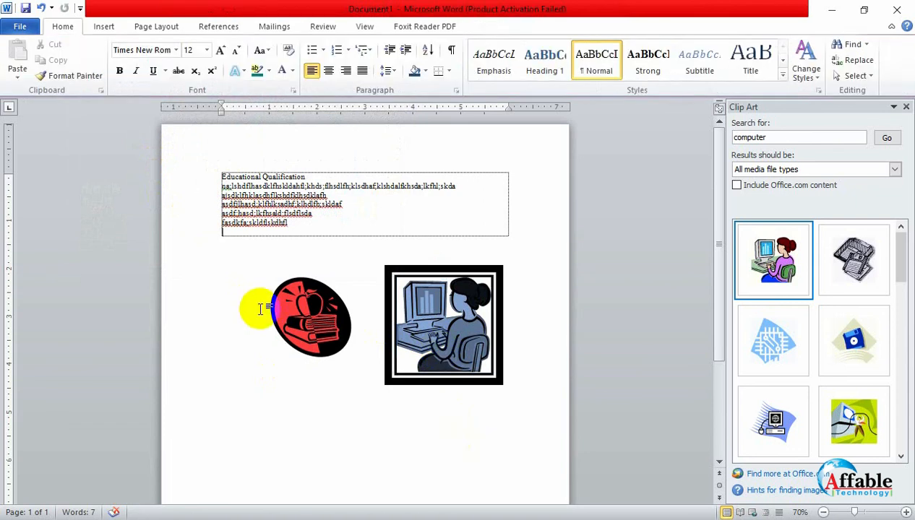
- Delete the woman-at-computer and books clip art from the page and close the clip art search
{"action": "left_click", "coordinate": [458, 335]}
{"action": "key", "text": "Delete"}
{"action": "left_click", "coordinate": [319, 342]}
{"action": "key", "text": "Delete"}
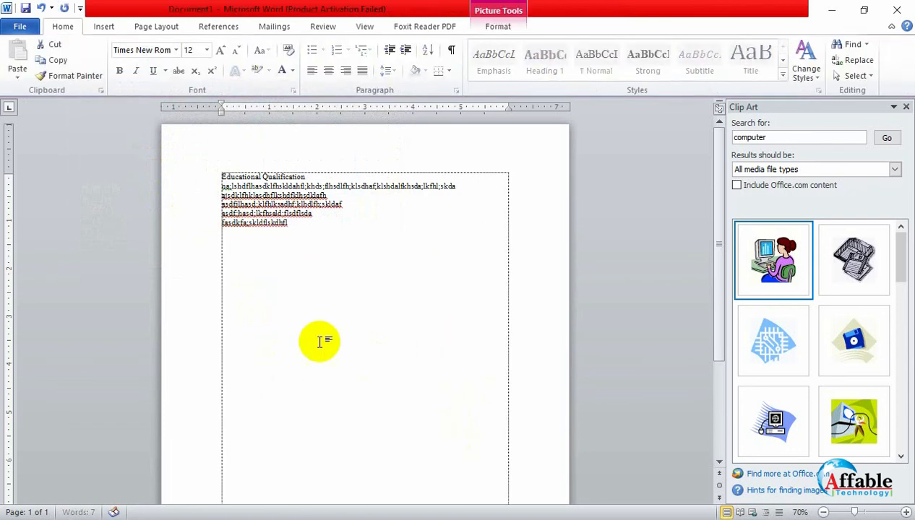
{"action": "left_click", "coordinate": [907, 109]}
{"action": "scroll", "coordinate": [312, 321], "scroll_direction": "up", "scroll_amount": 5}
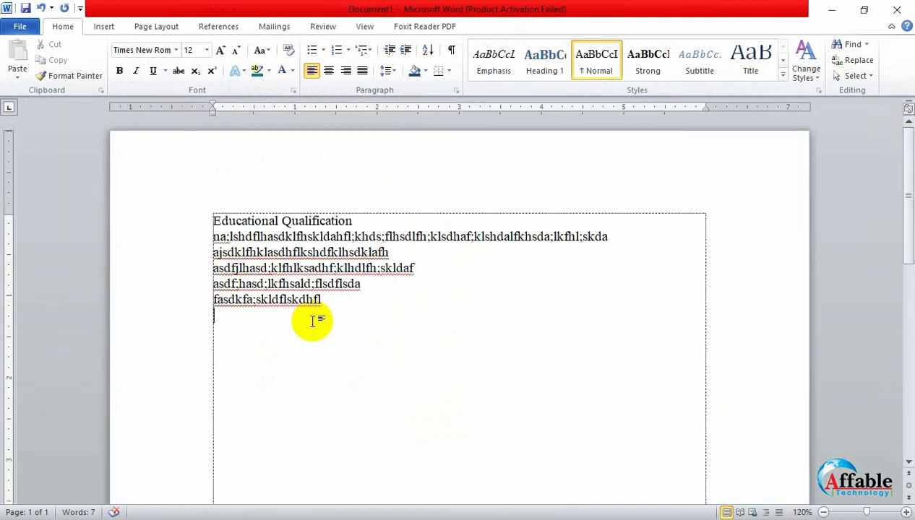
- Draw a 5-point star about 1.44" high by 1.68" wide in the blank area below the text
{"action": "left_click", "coordinate": [99, 26]}
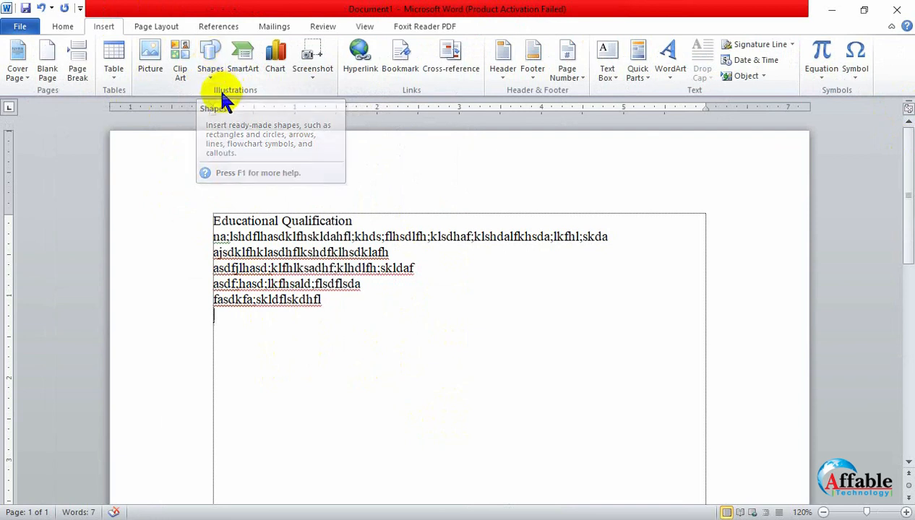
{"action": "left_click", "coordinate": [210, 61]}
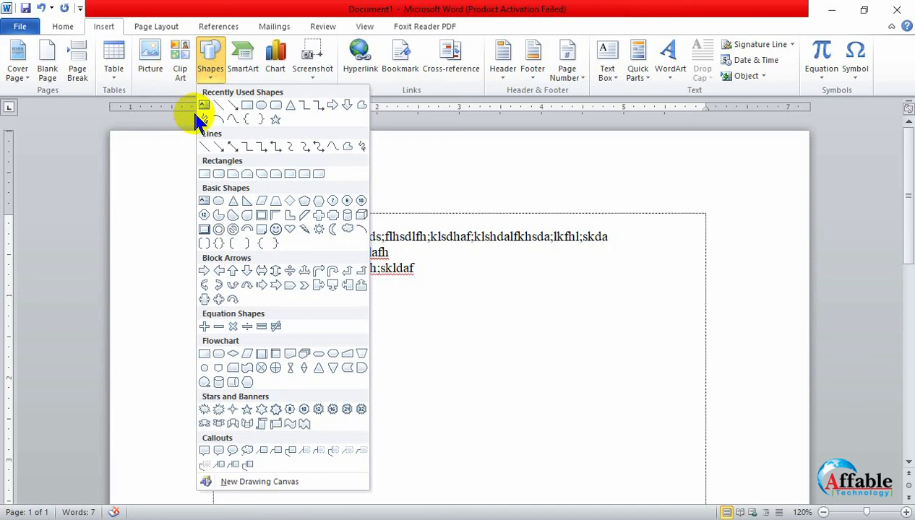
{"action": "left_click", "coordinate": [275, 120]}
{"action": "mouse_move", "coordinate": [309, 364]}
{"action": "left_mouse_down"}
{"action": "mouse_move", "coordinate": [474, 477]}
{"action": "mouse_move", "coordinate": [453, 488]}
{"action": "left_mouse_up"}
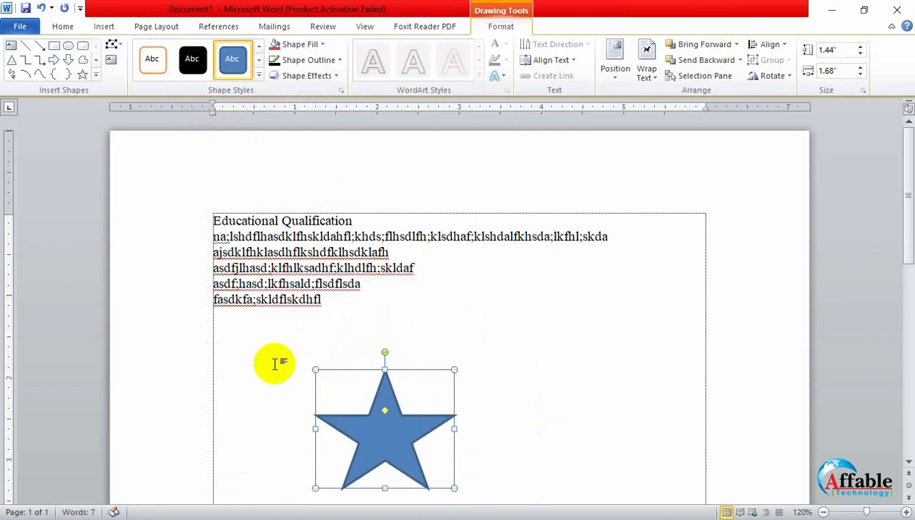
{"action": "left_click", "coordinate": [469, 306]}
- Apply the black shape style from the fifth style row to the star and add an inner top-right shadow
{"action": "left_click", "coordinate": [376, 422]}
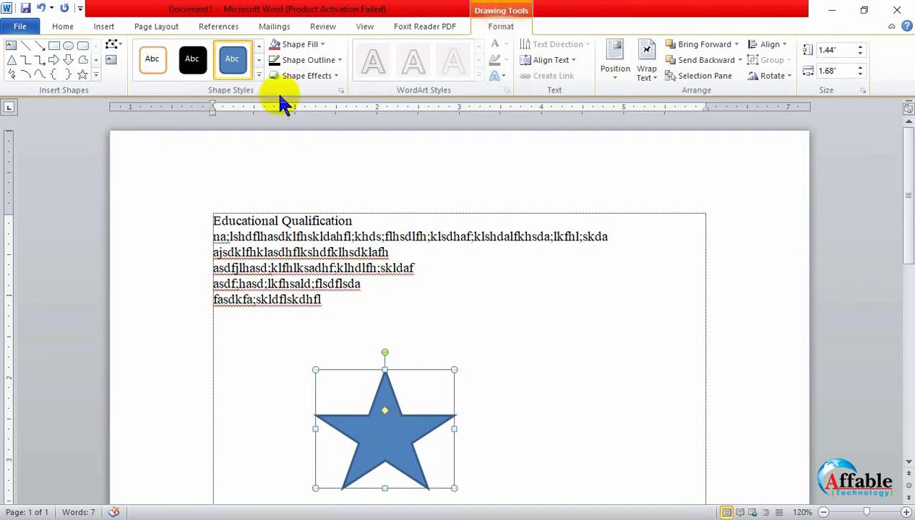
{"action": "left_click", "coordinate": [258, 75]}
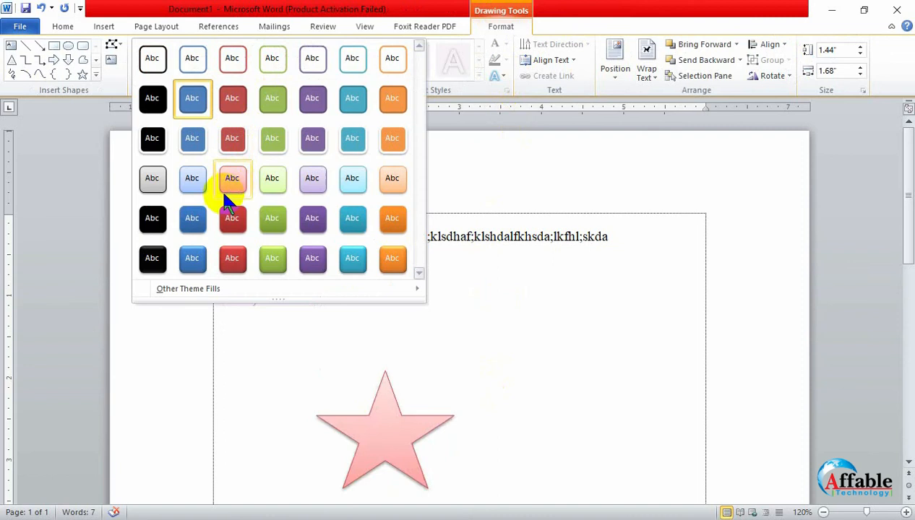
{"action": "left_click", "coordinate": [154, 219]}
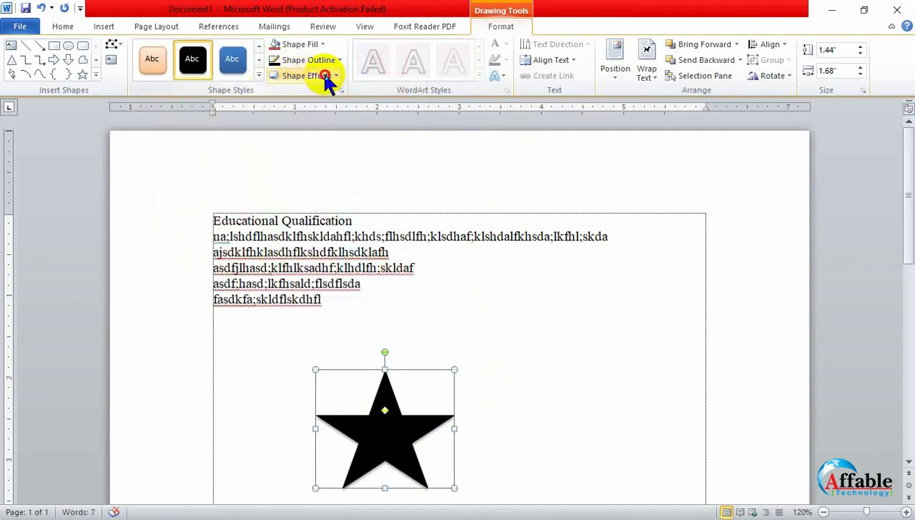
{"action": "left_click", "coordinate": [325, 76]}
{"action": "mouse_move", "coordinate": [305, 136]}
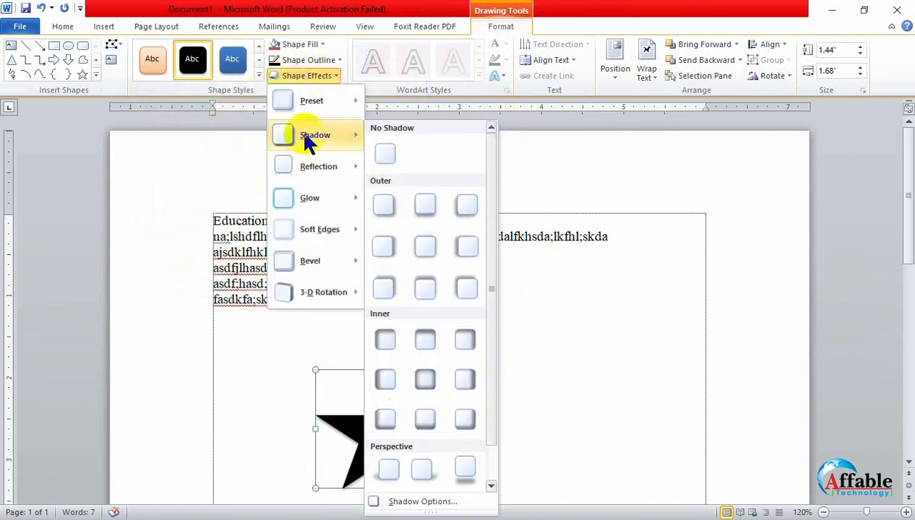
{"action": "left_click", "coordinate": [463, 340]}
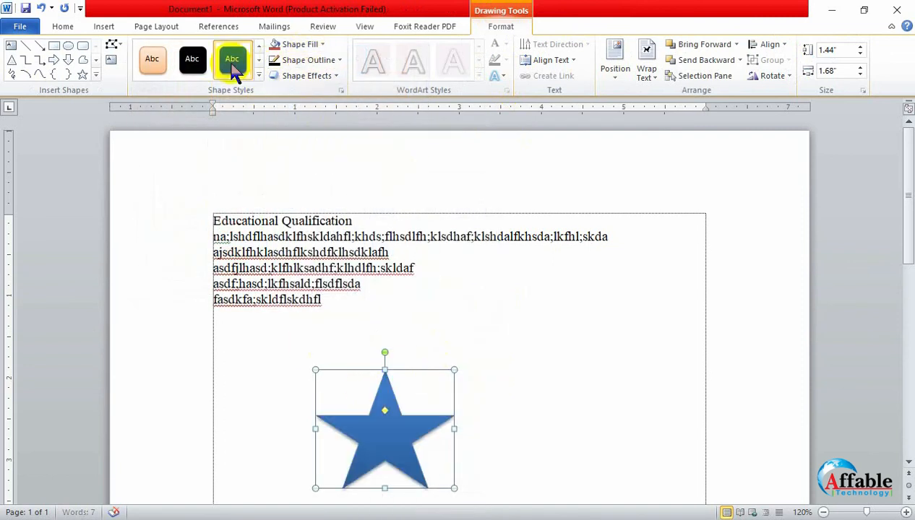
- Fill the star with the black theme color and open its outline color choices
{"action": "left_click", "coordinate": [302, 44]}
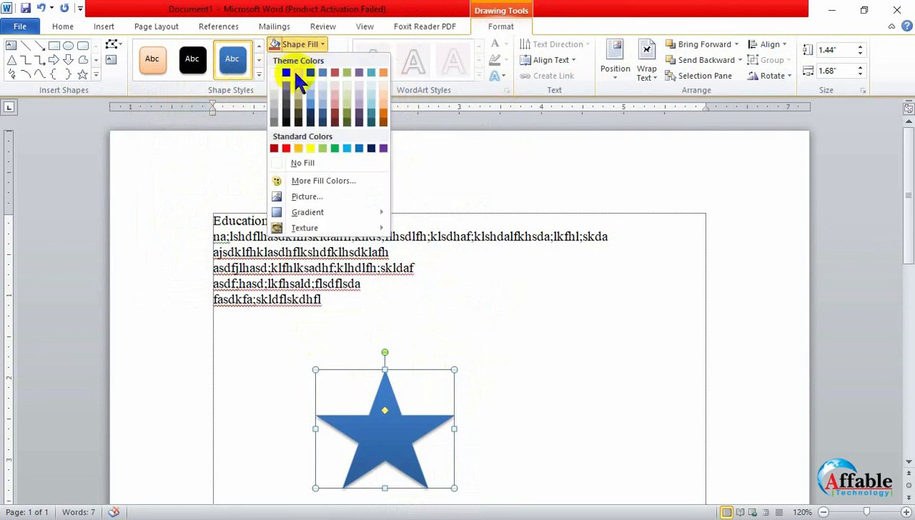
{"action": "left_click", "coordinate": [287, 73]}
{"action": "left_click", "coordinate": [304, 60]}
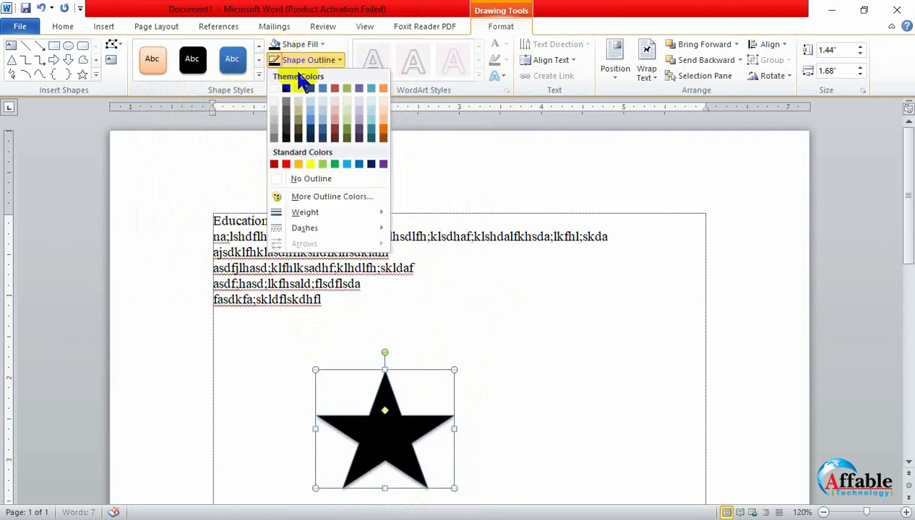
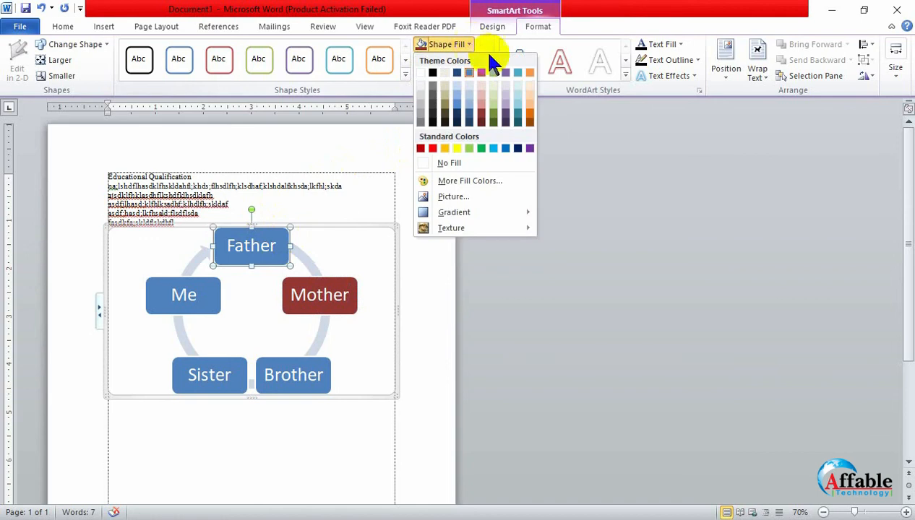
- Fill the Father box of the SmartArt cycle with dark orange and the Brother box with dark aqua
{"action": "left_click", "coordinate": [526, 116]}
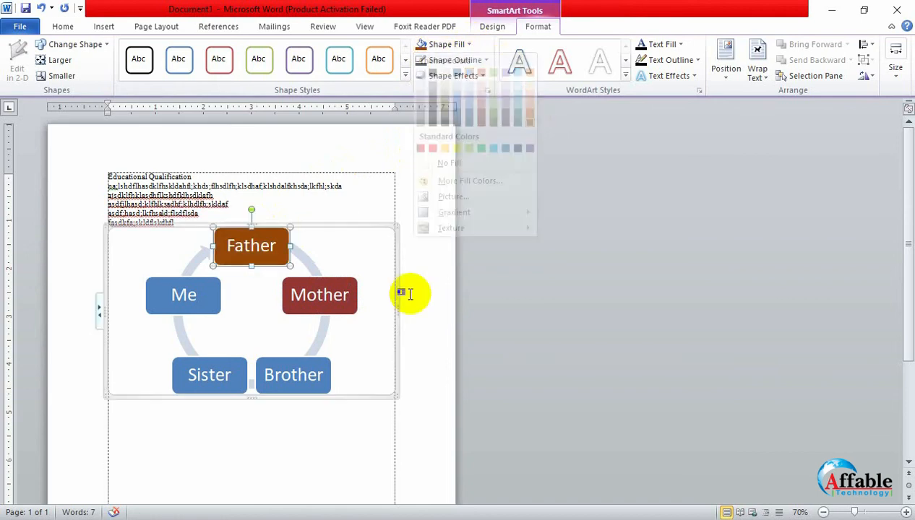
{"action": "left_click", "coordinate": [328, 387]}
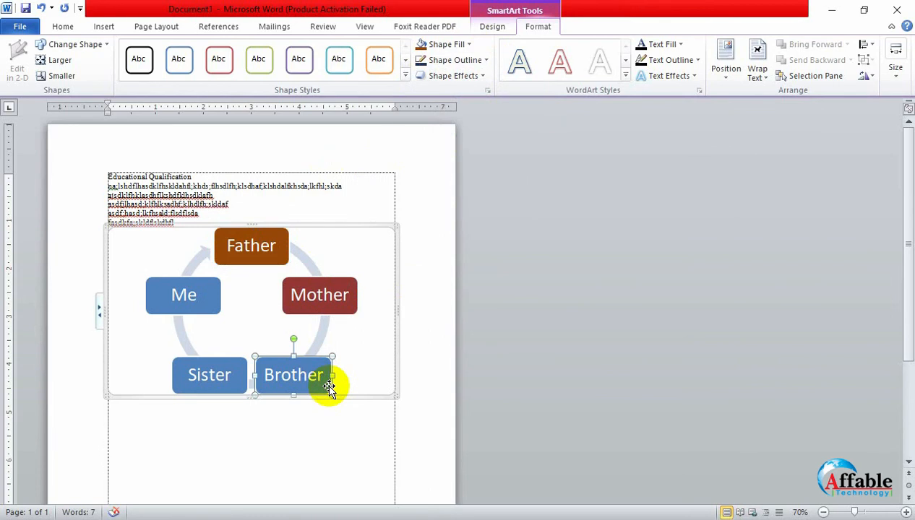
{"action": "left_click", "coordinate": [466, 44]}
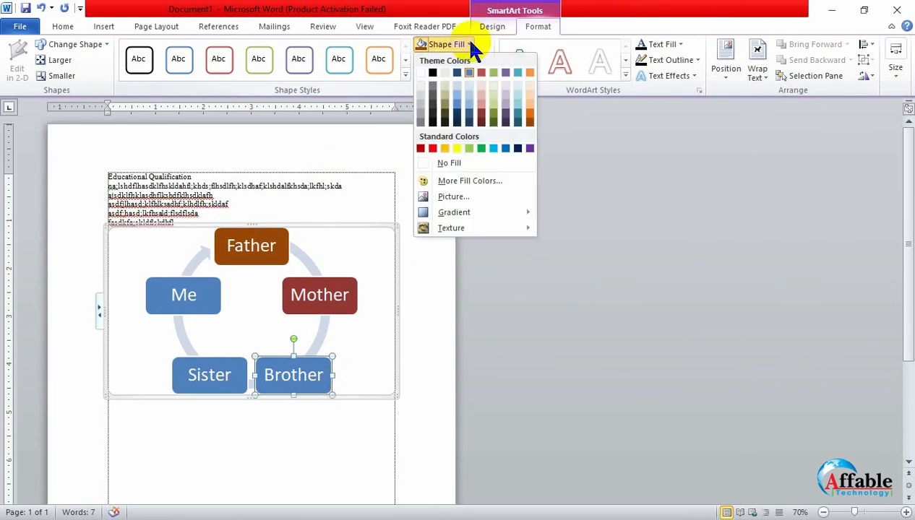
{"action": "left_click", "coordinate": [517, 120]}
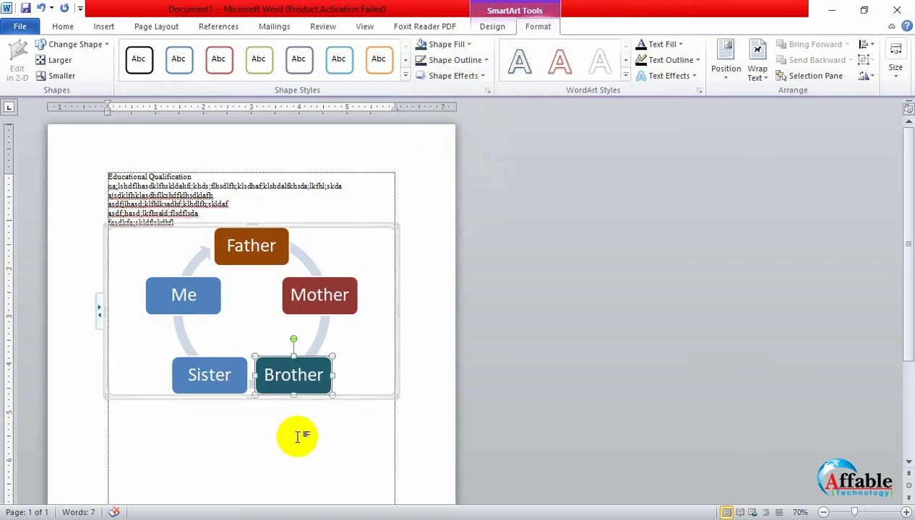
- Delete the whole family SmartArt diagram from below the text
{"action": "left_click", "coordinate": [492, 27]}
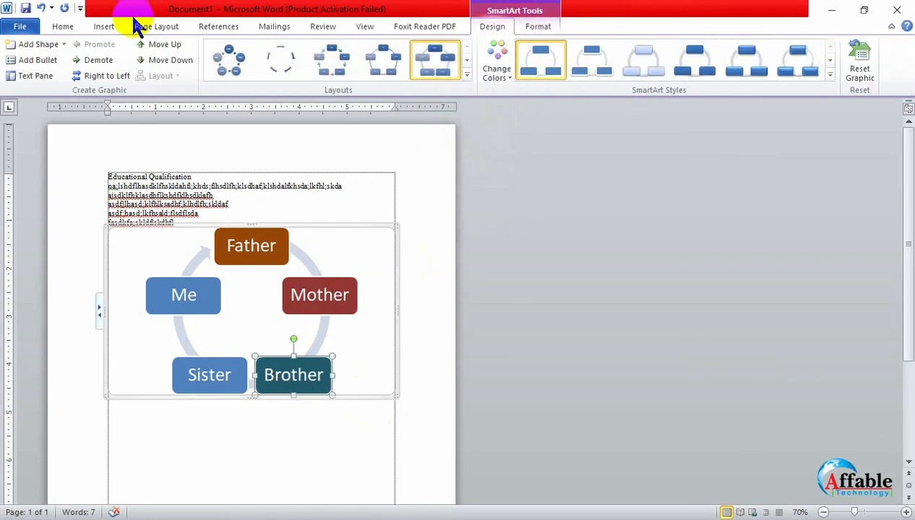
{"action": "left_click", "coordinate": [107, 27]}
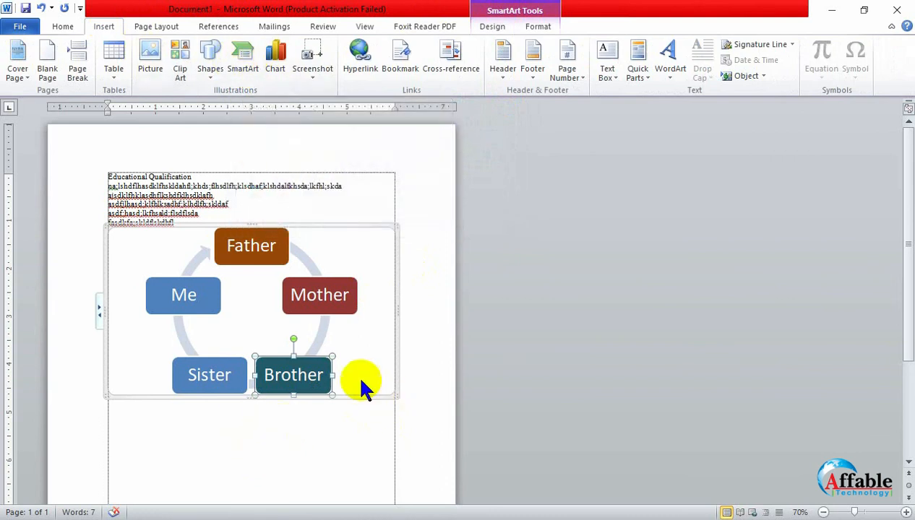
{"action": "left_click", "coordinate": [234, 195]}
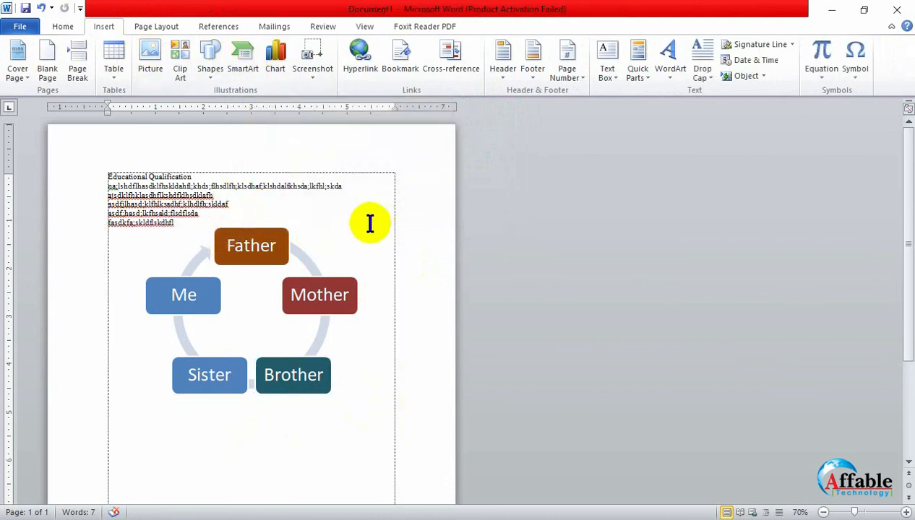
{"action": "left_click", "coordinate": [336, 284]}
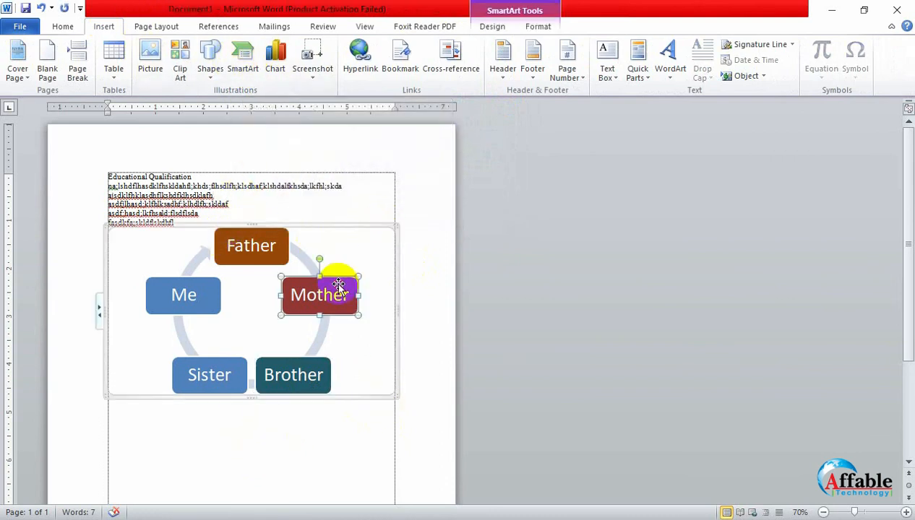
{"action": "left_click", "coordinate": [379, 227]}
{"action": "key", "text": "Delete"}
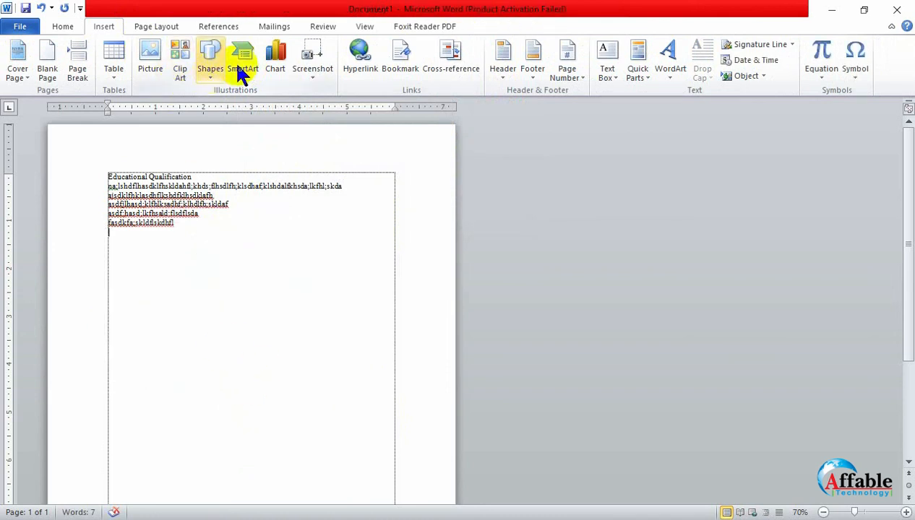
- Insert a Pie in 3-D chart below the paragraph text
{"action": "left_click", "coordinate": [281, 67]}
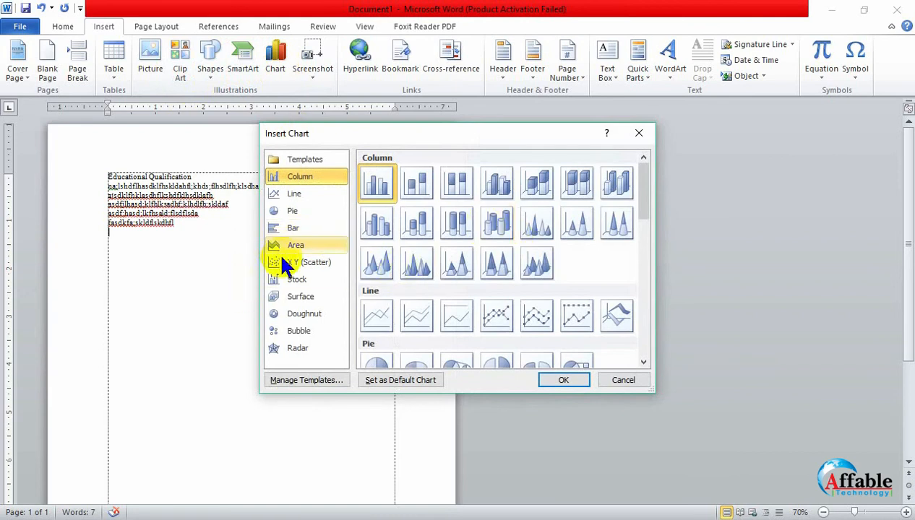
{"action": "left_click", "coordinate": [287, 212]}
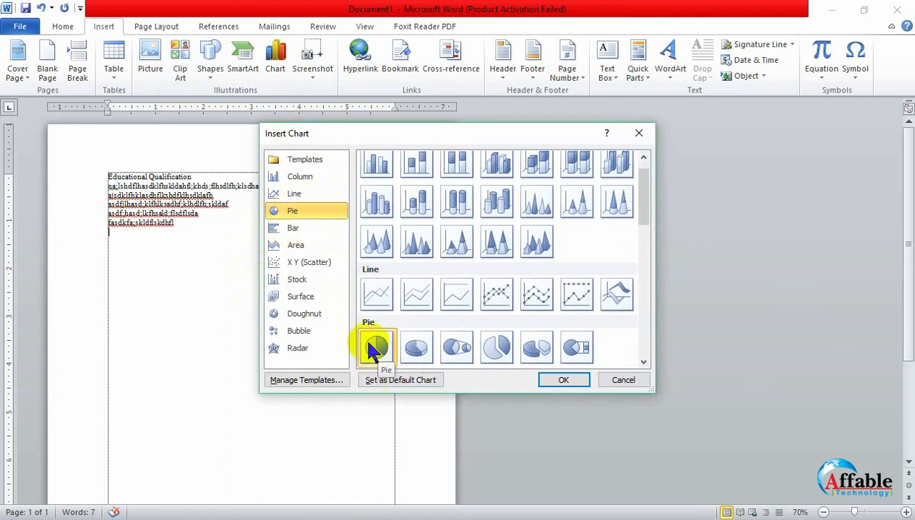
{"action": "left_click", "coordinate": [461, 354]}
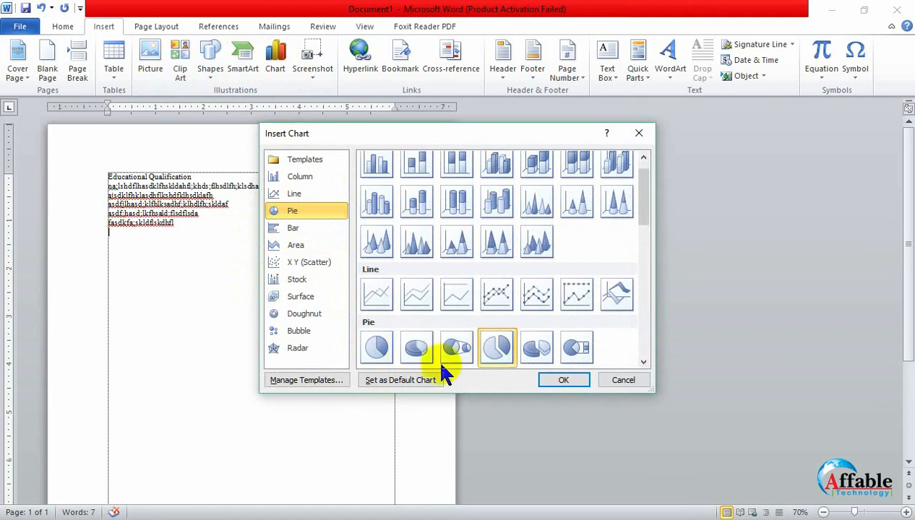
{"action": "left_click", "coordinate": [416, 349]}
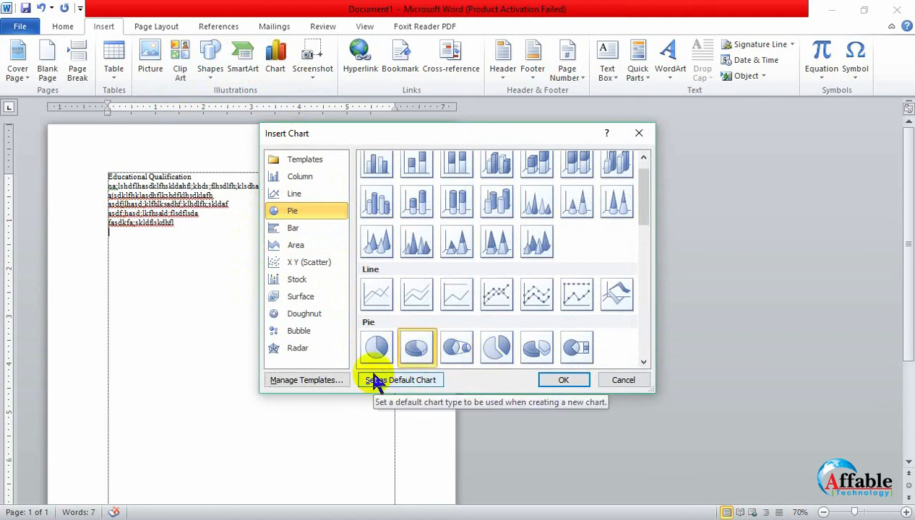
{"action": "left_click", "coordinate": [562, 382]}
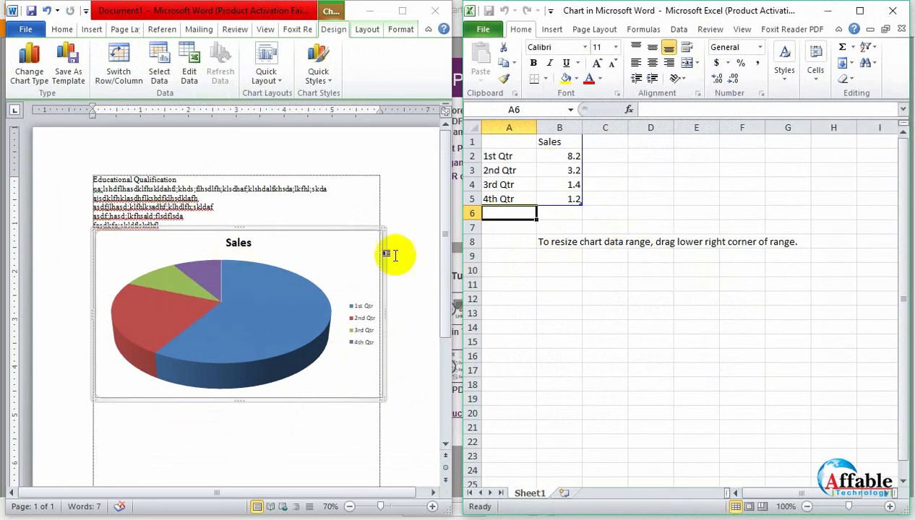
{"action": "left_click", "coordinate": [564, 202]}
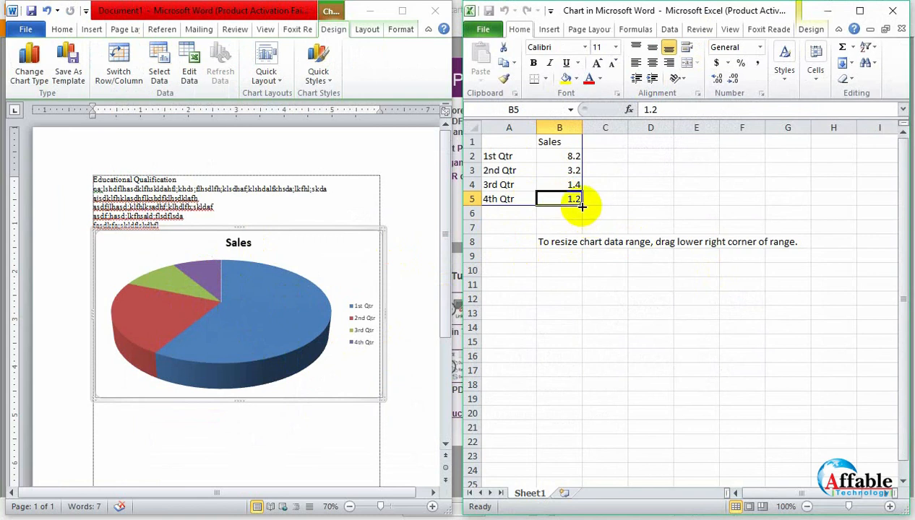
{"action": "left_click_drag", "start_coordinate": [582, 206], "coordinate": [587, 224]}
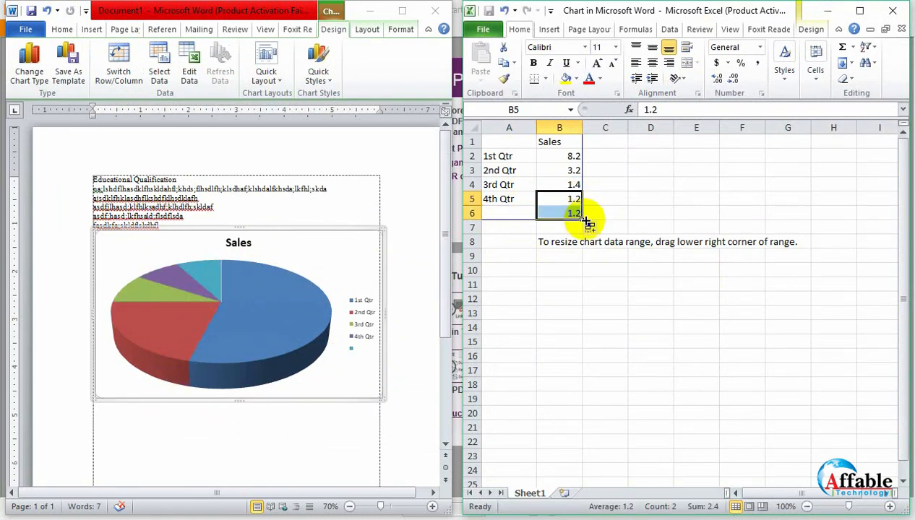
{"action": "key", "text": "ctrl+z"}
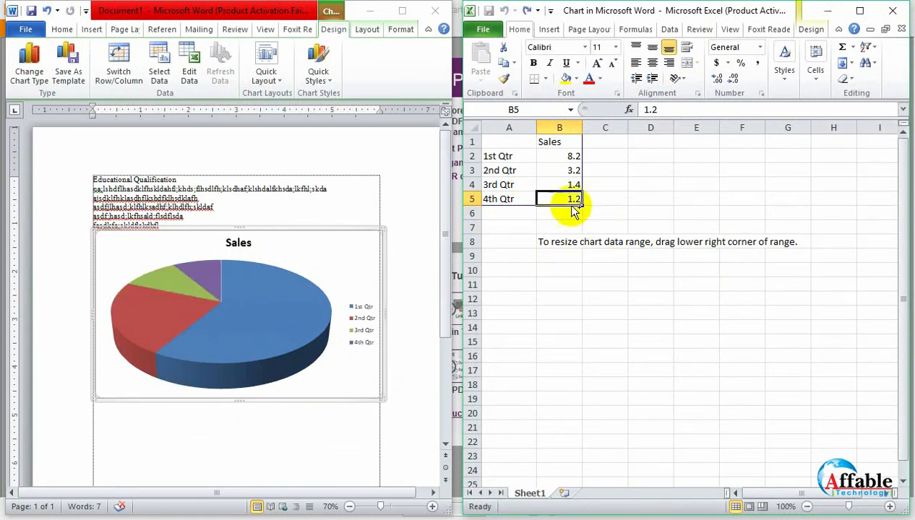
{"action": "left_click_drag", "start_coordinate": [581, 206], "coordinate": [580, 177]}
{"action": "key", "text": "ctrl+z"}
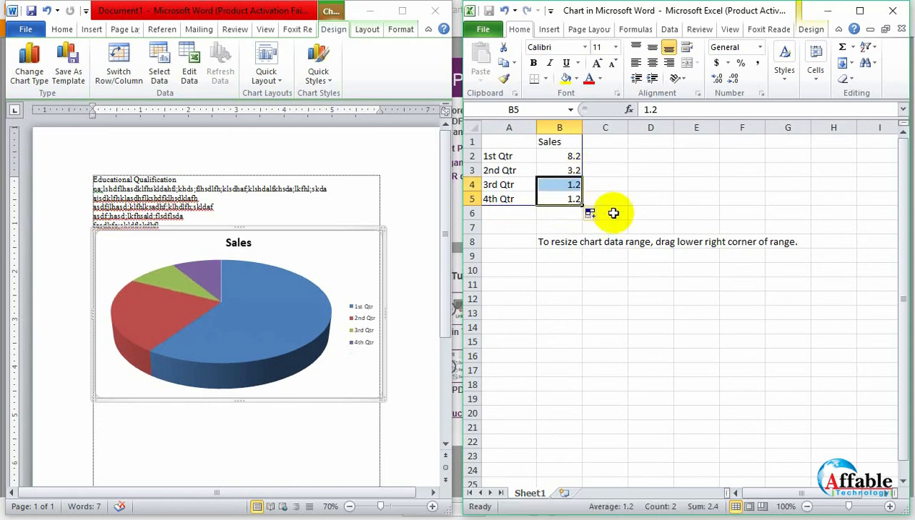
{"action": "left_click", "coordinate": [613, 211]}
- Clear the 3rd Qtr and 4th Qtr labels and their values from cells A4:B5 of the chart data
{"action": "left_click", "coordinate": [568, 200]}
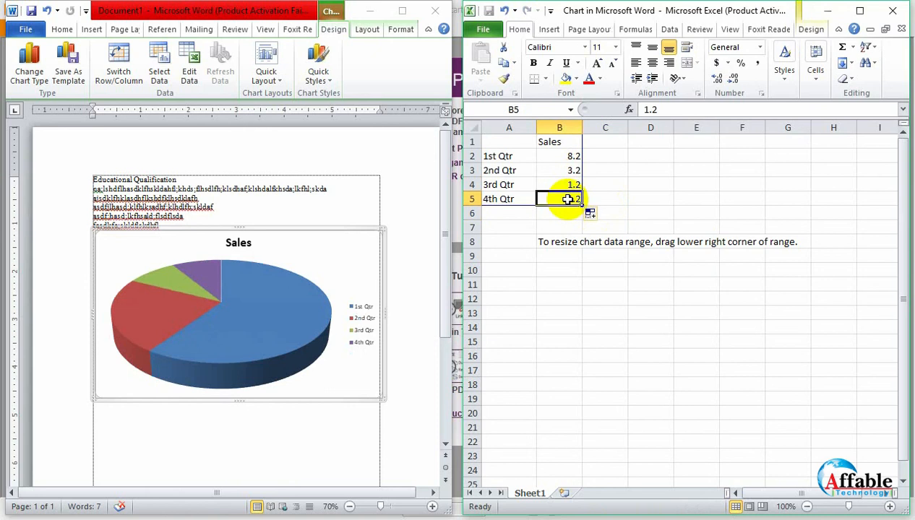
{"action": "key", "text": "Delete"}
{"action": "left_click", "coordinate": [517, 205]}
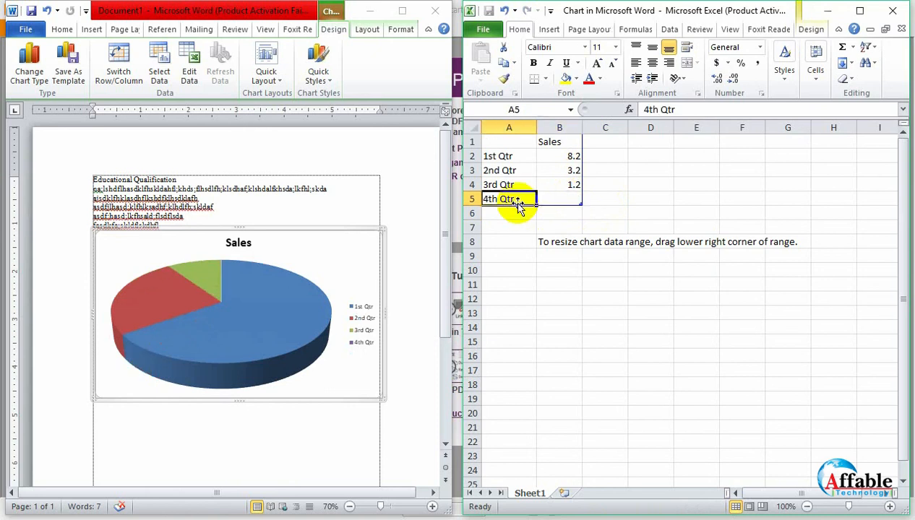
{"action": "key", "text": "Delete"}
{"action": "left_click", "coordinate": [520, 181]}
{"action": "key", "text": "Delete"}
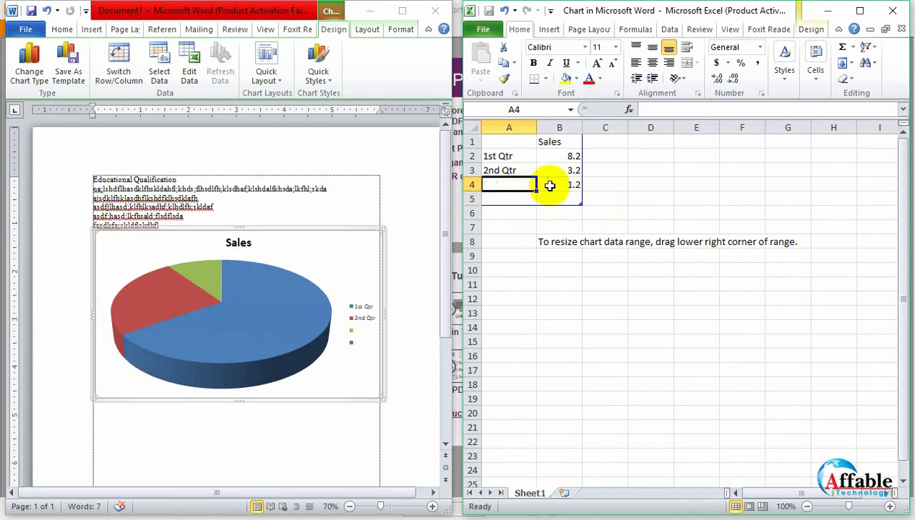
{"action": "left_click", "coordinate": [568, 185]}
{"action": "key", "text": "Delete"}
- Change the series heading in cell B1 of the chart data to Student
{"action": "left_click", "coordinate": [549, 142]}
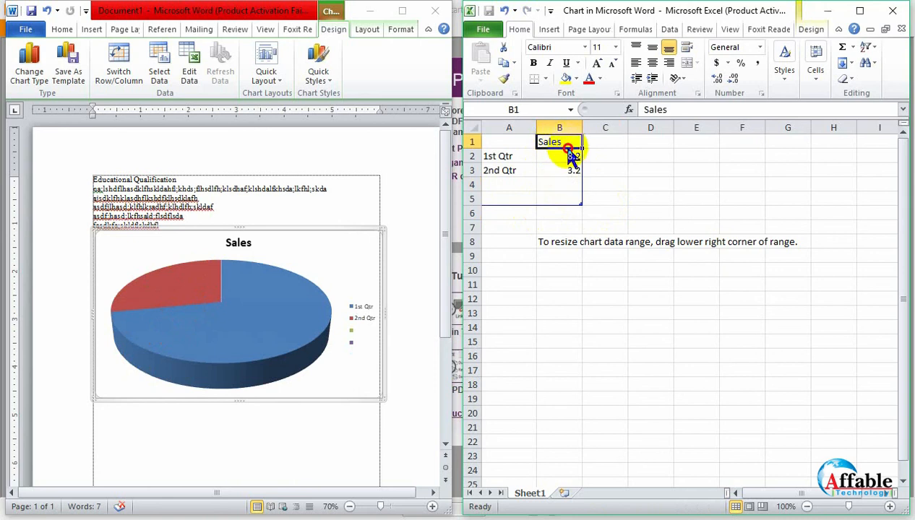
{"action": "left_click", "coordinate": [566, 148]}
{"action": "double_click", "coordinate": [562, 144]}
{"action": "left_click_drag", "start_coordinate": [568, 141], "coordinate": [539, 143]}
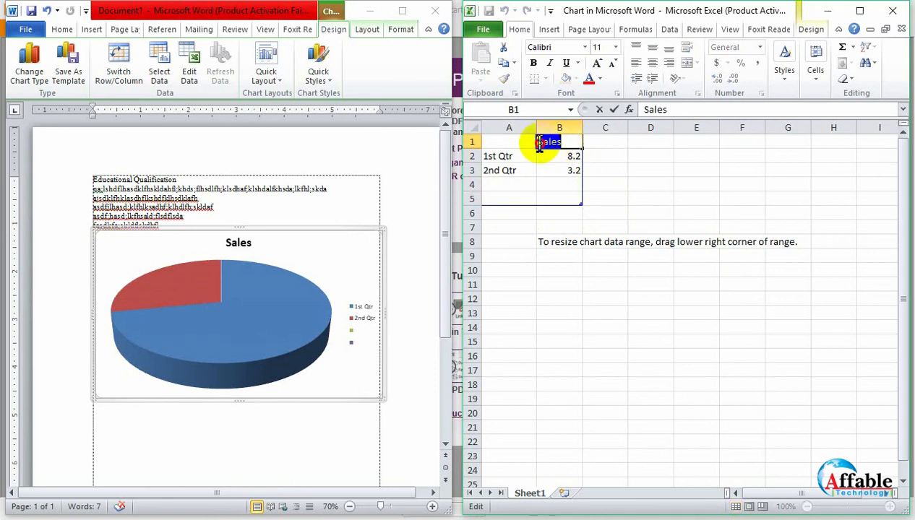
{"action": "type", "text": "Student"}
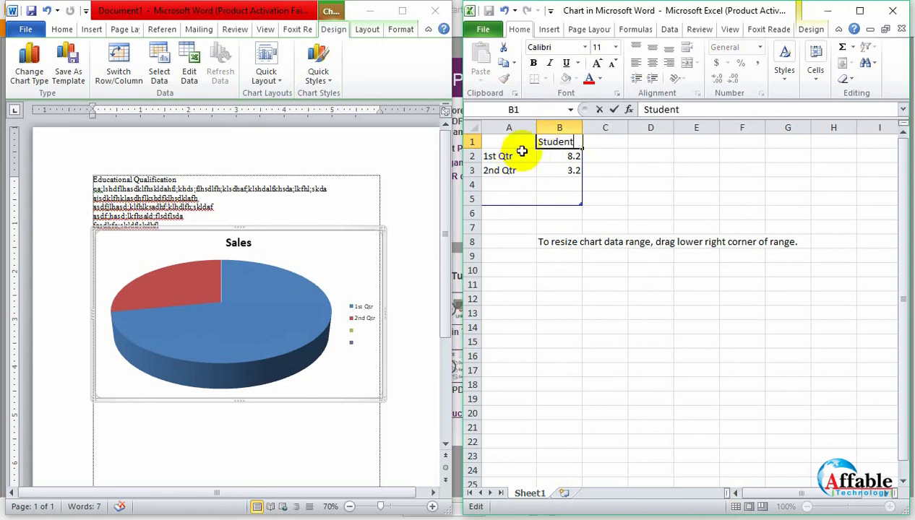
- Rename the two remaining chart categories in cells A2 and A3 as Male and female
{"action": "left_click", "coordinate": [527, 156]}
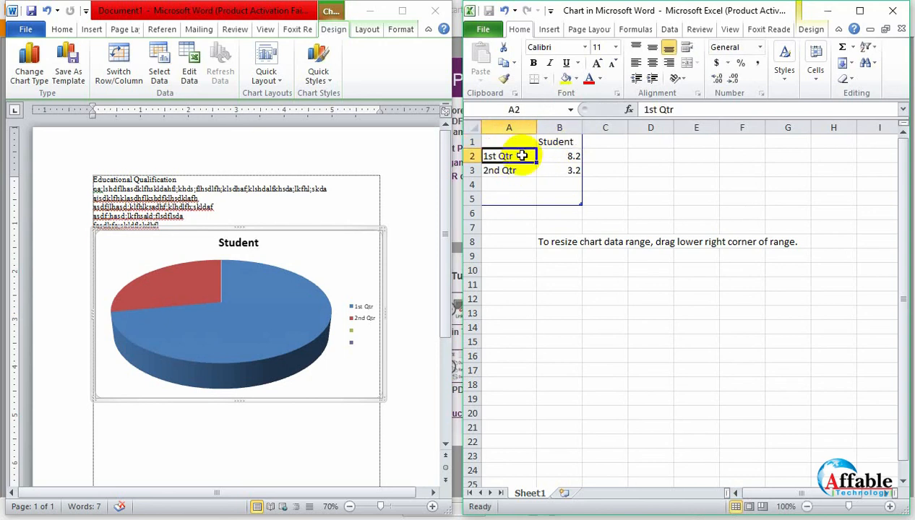
{"action": "left_click_drag", "start_coordinate": [528, 156], "coordinate": [445, 147]}
{"action": "type", "text": "Male"}
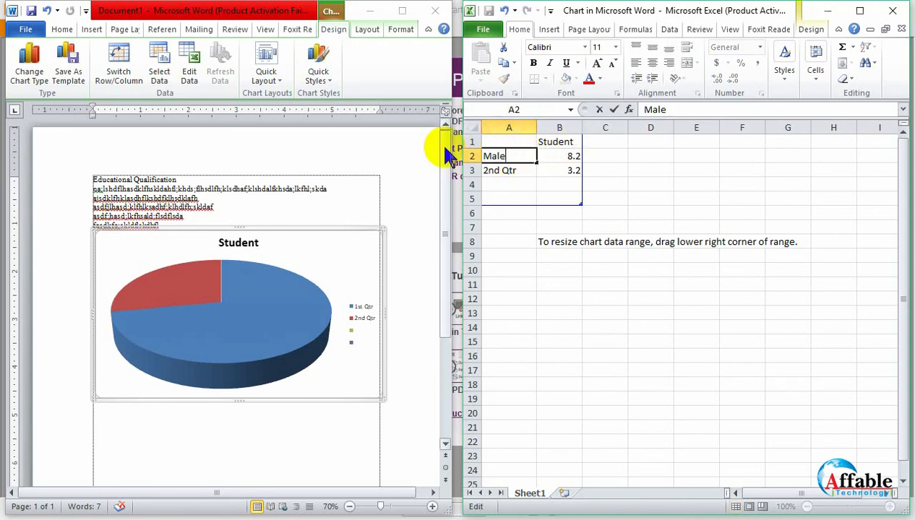
{"action": "left_click", "coordinate": [517, 183]}
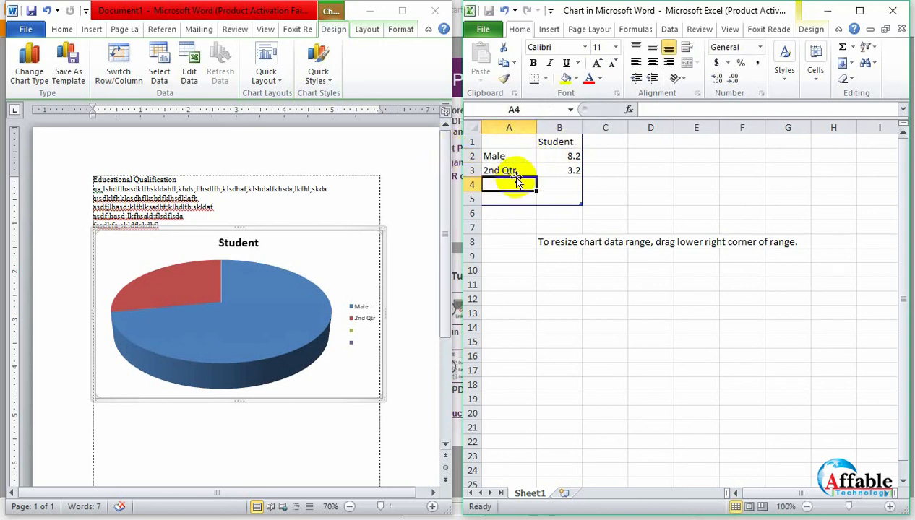
{"action": "left_click", "coordinate": [519, 171]}
{"action": "double_click", "coordinate": [519, 170]}
{"action": "left_click_drag", "start_coordinate": [519, 171], "coordinate": [458, 159]}
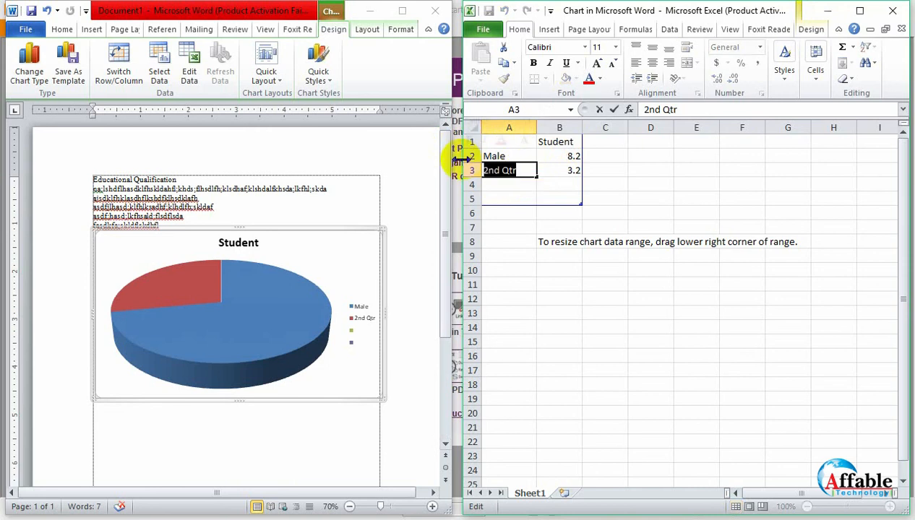
{"action": "type", "text": "fr"}
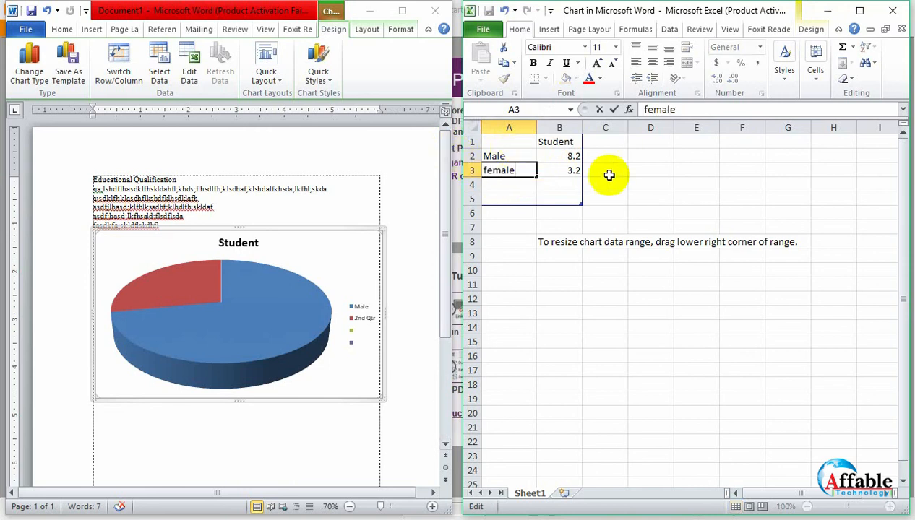
- Set the female value to 3 and the Male value to 22, and close the chart's data sheet
{"action": "left_click", "coordinate": [575, 155]}
{"action": "left_click", "coordinate": [573, 170]}
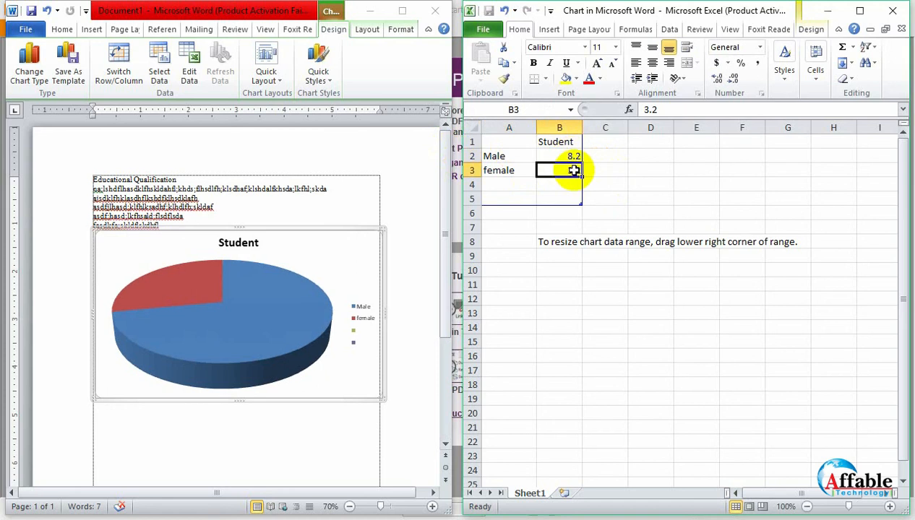
{"action": "type", "text": "3"}
{"action": "left_click", "coordinate": [566, 155]}
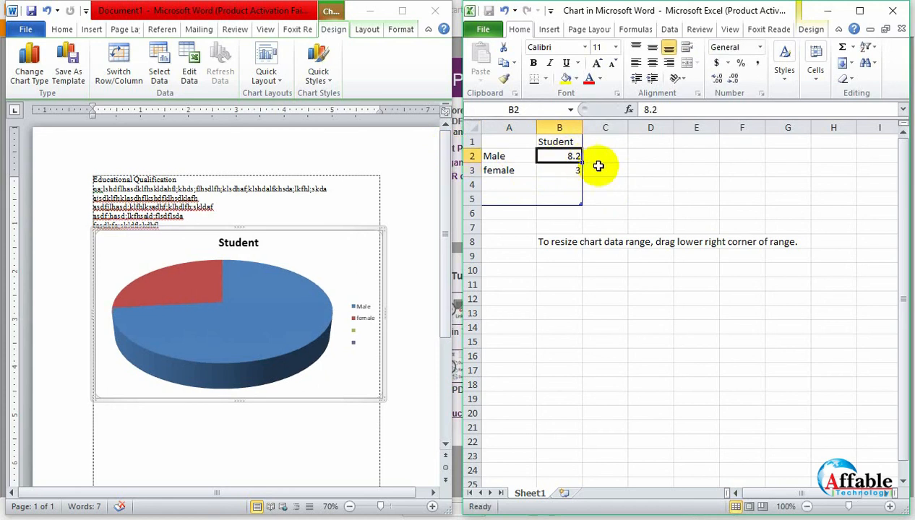
{"action": "type", "text": "22"}
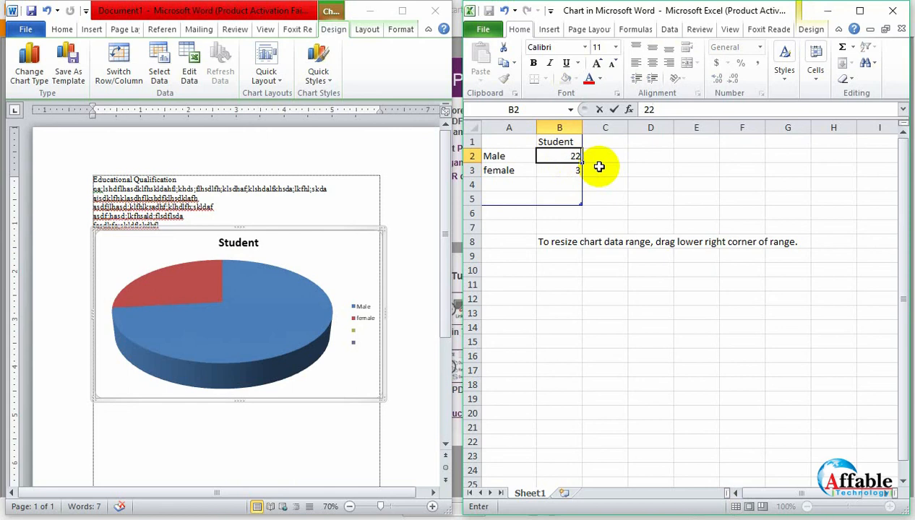
{"action": "left_click", "coordinate": [560, 197]}
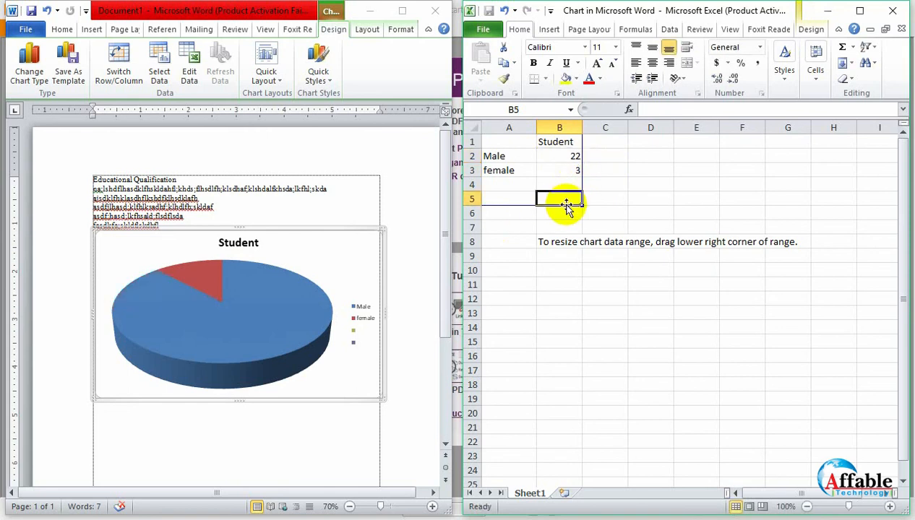
{"action": "mouse_move", "coordinate": [160, 318]}
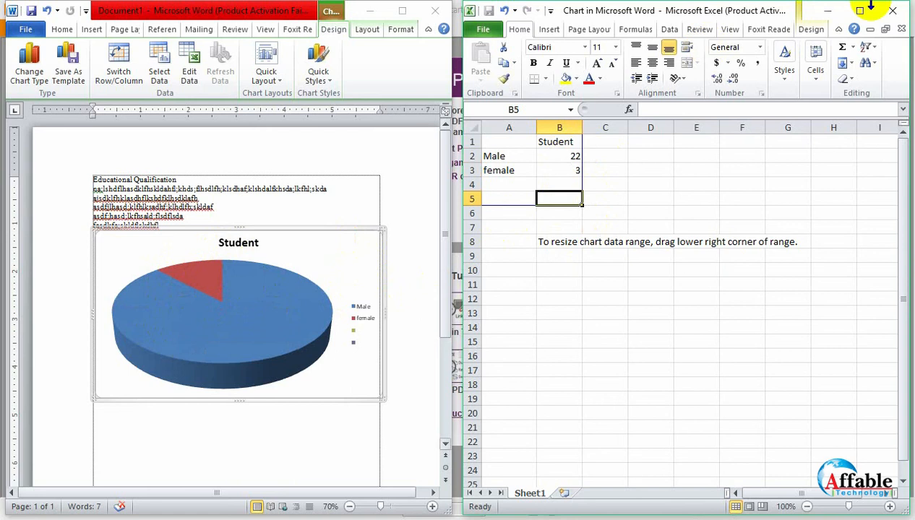
{"action": "left_click", "coordinate": [894, 11]}
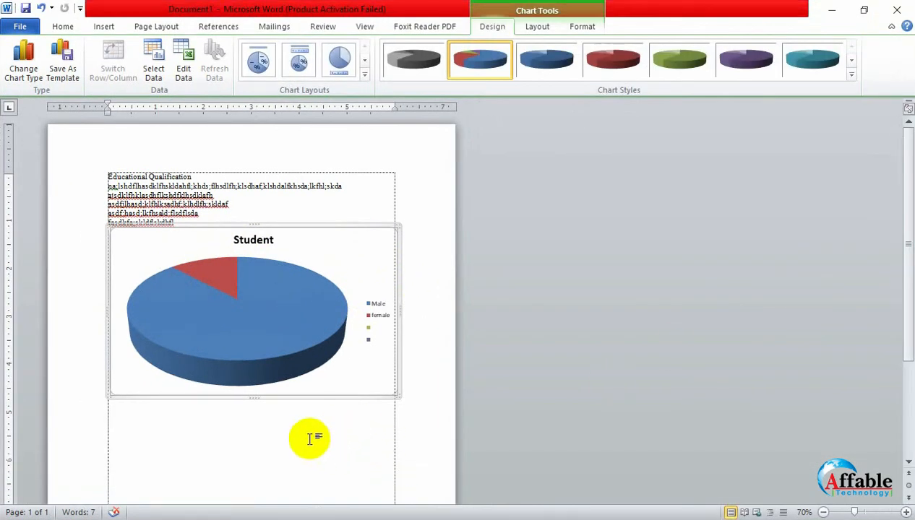
{"action": "scroll", "coordinate": [309, 438], "scroll_direction": "up", "scroll_amount": 5}
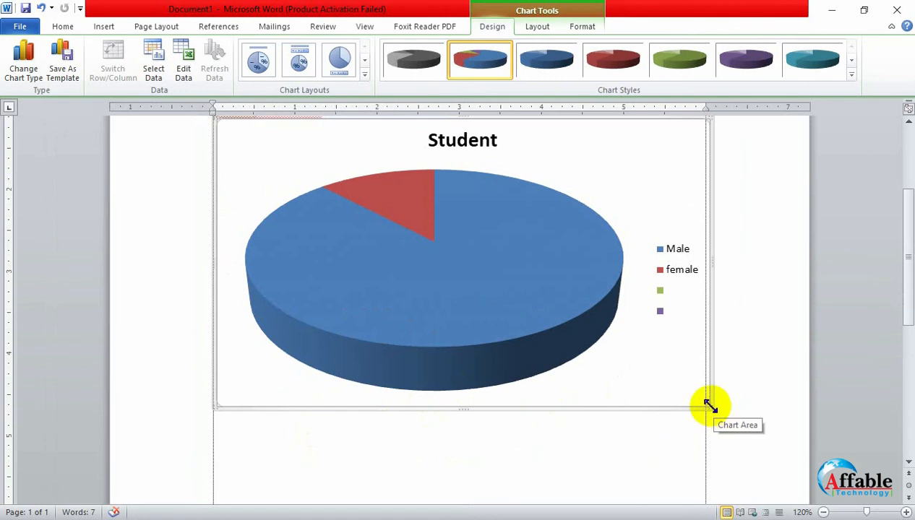
{"action": "scroll", "coordinate": [490, 406], "scroll_direction": "down", "scroll_amount": 1}
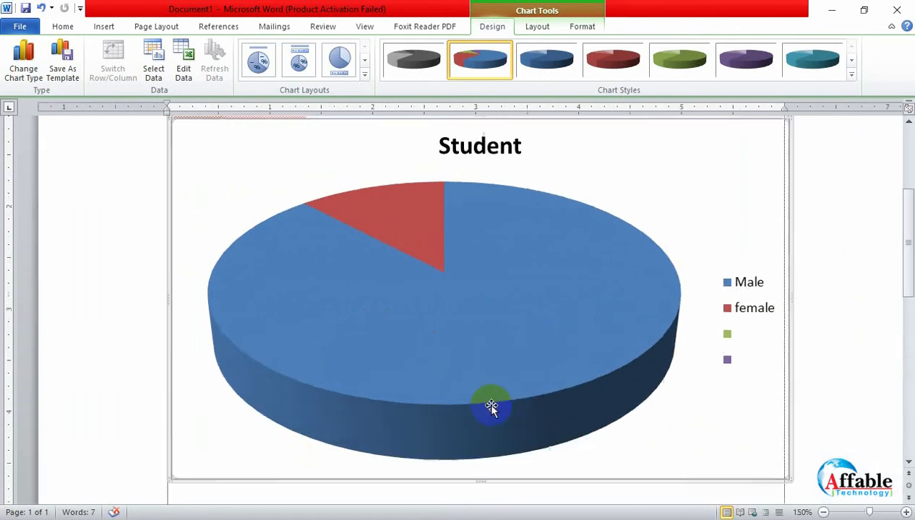
{"action": "scroll", "coordinate": [489, 406], "scroll_direction": "down", "scroll_amount": 2}
{"action": "scroll", "coordinate": [490, 406], "scroll_direction": "up", "scroll_amount": 6}
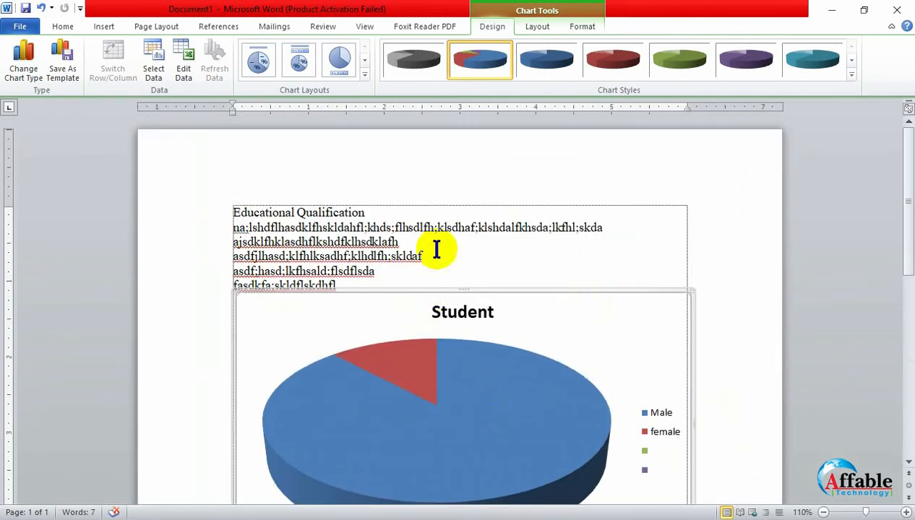
{"action": "left_click", "coordinate": [474, 273]}
{"action": "scroll", "coordinate": [473, 273], "scroll_direction": "down", "scroll_amount": 2}
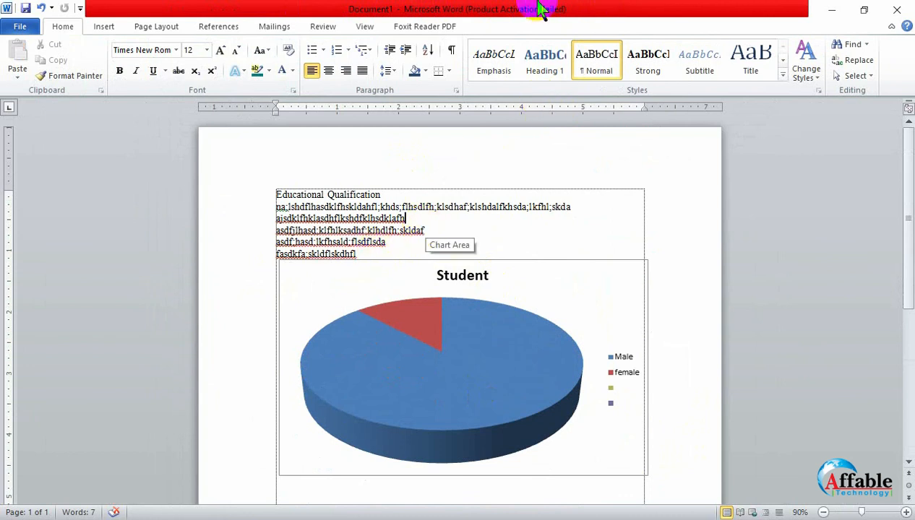
- Shrink the Student pie chart from its corner to about 2.6 inches high and 4.57 inches wide, and try to move it
{"action": "left_click", "coordinate": [464, 378]}
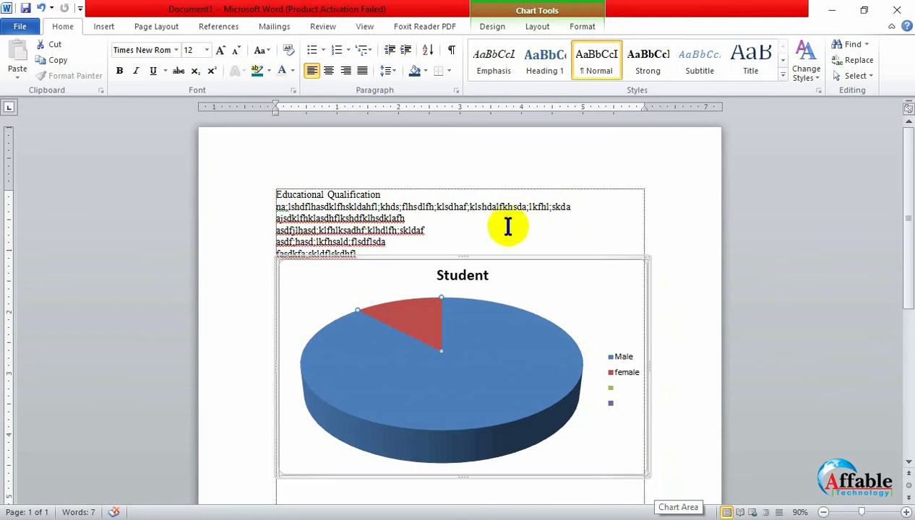
{"action": "left_click", "coordinate": [644, 474]}
{"action": "left_click_drag", "start_coordinate": [644, 474], "coordinate": [560, 421]}
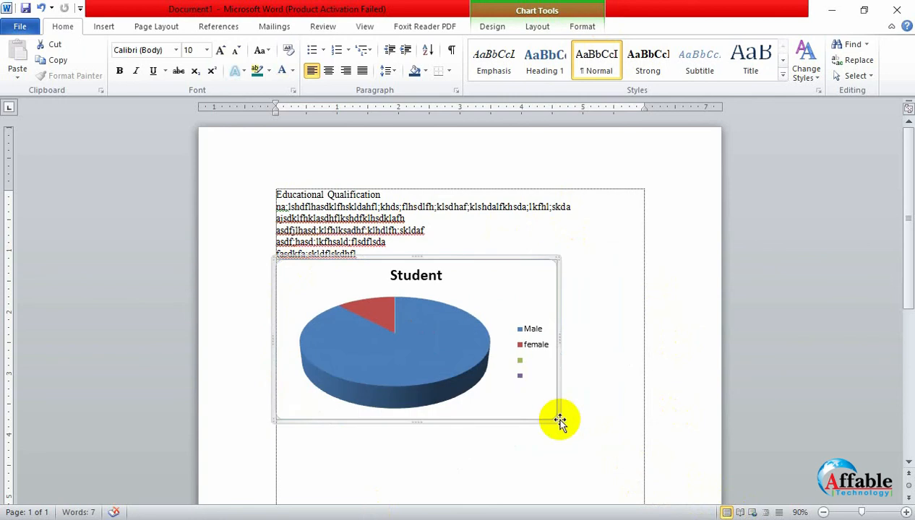
{"action": "left_click", "coordinate": [383, 273]}
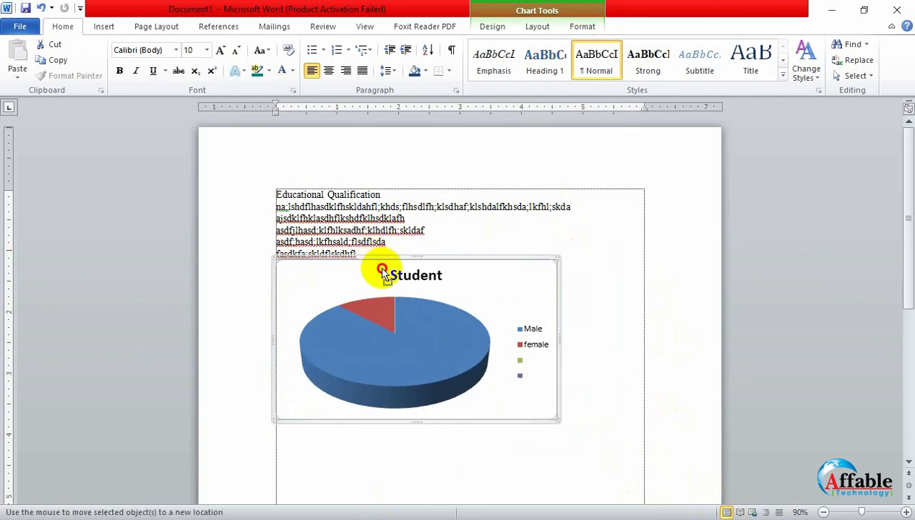
{"action": "left_click", "coordinate": [398, 320]}
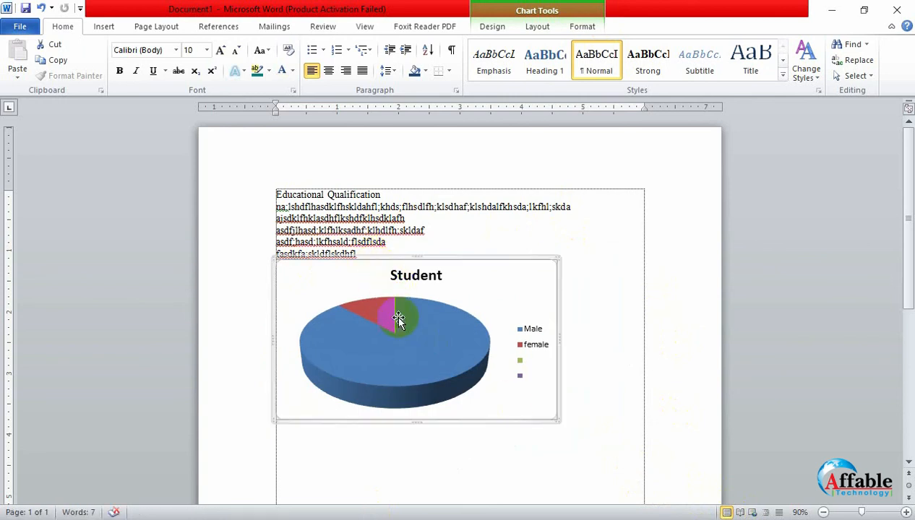
- Set the Student pie chart's text wrapping to Through
{"action": "left_click", "coordinate": [498, 28]}
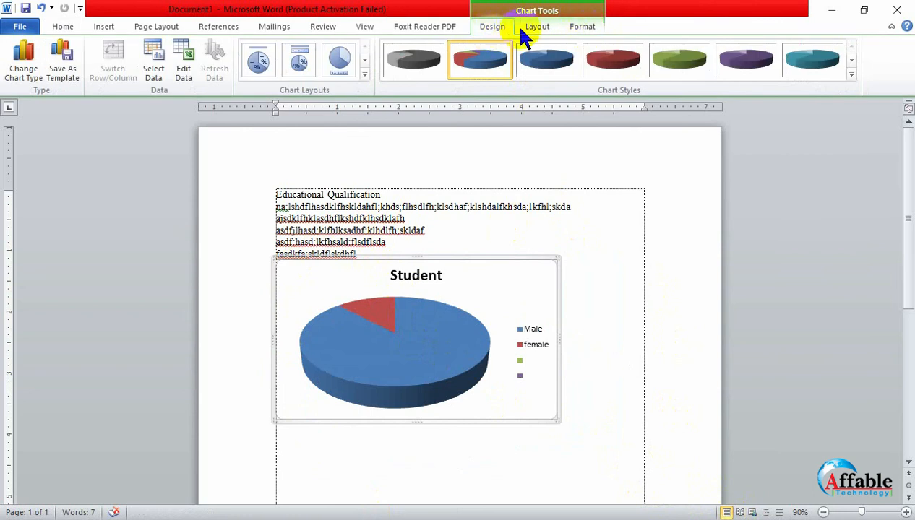
{"action": "left_click", "coordinate": [536, 29]}
{"action": "left_click", "coordinate": [490, 30]}
{"action": "left_click", "coordinate": [544, 26]}
{"action": "left_click", "coordinate": [586, 27]}
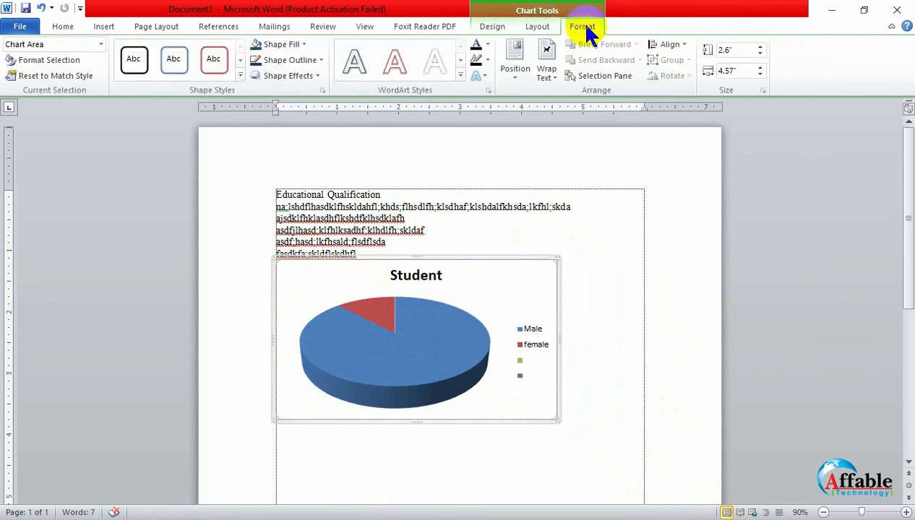
{"action": "left_click", "coordinate": [547, 72]}
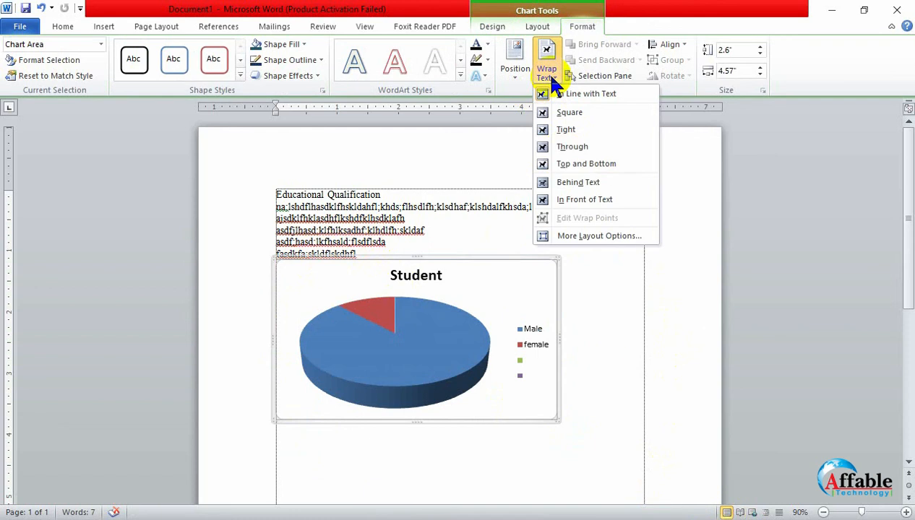
{"action": "left_click", "coordinate": [567, 150]}
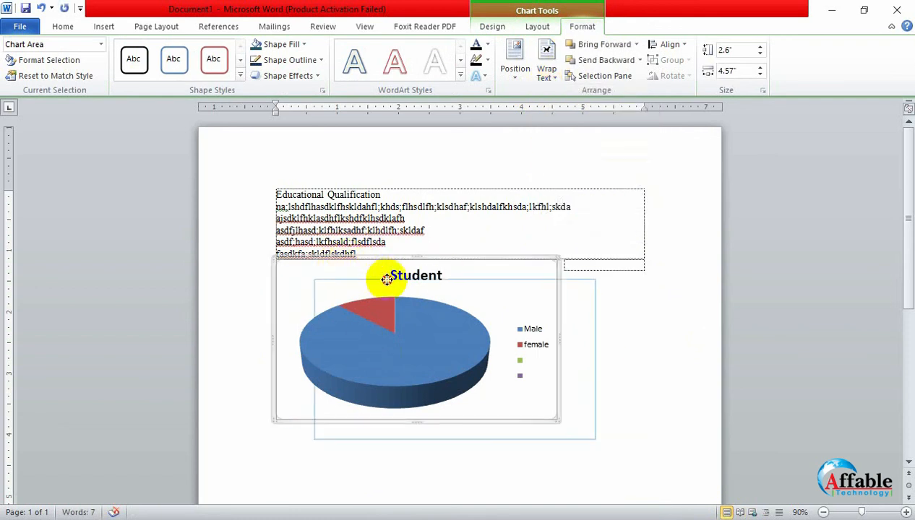
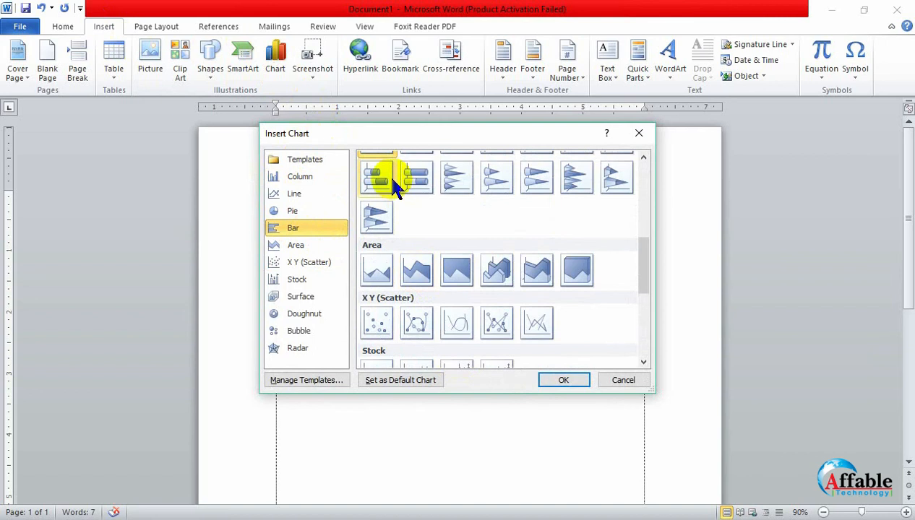
- Insert a clustered bar chart with the sample data and delete it from the document again
{"action": "scroll", "coordinate": [394, 217], "scroll_direction": "up", "scroll_amount": 3}
{"action": "left_click", "coordinate": [563, 380]}
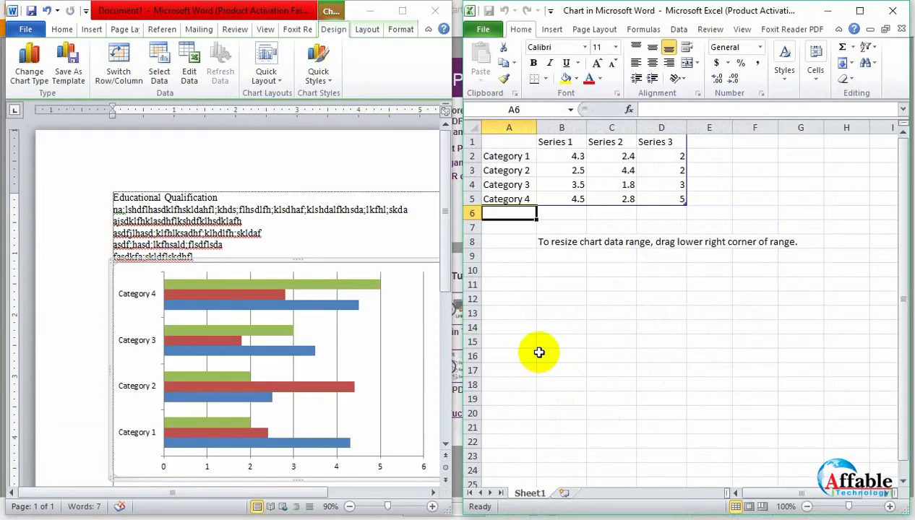
{"action": "left_click", "coordinate": [511, 156]}
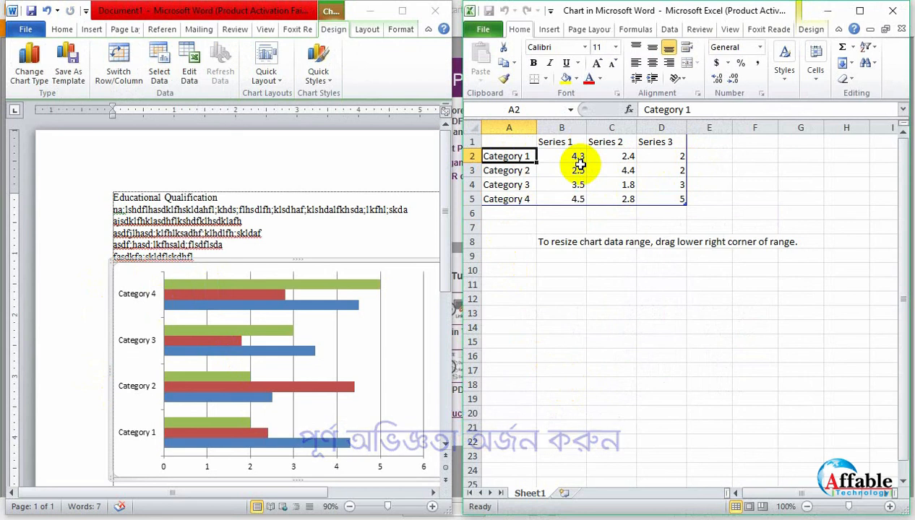
{"action": "left_click", "coordinate": [892, 11]}
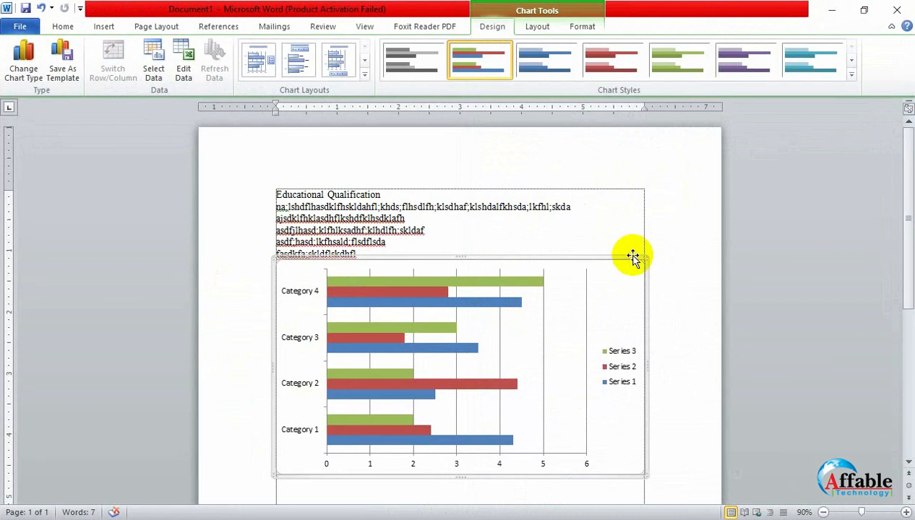
{"action": "key", "text": "Delete"}
- Insert a basic line chart below the Educational Qualification text
{"action": "left_click", "coordinate": [108, 27]}
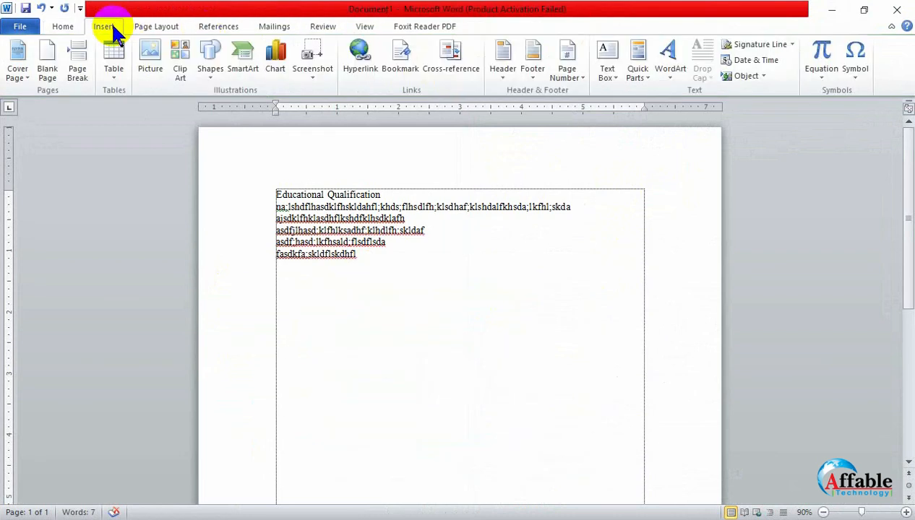
{"action": "left_click", "coordinate": [275, 61]}
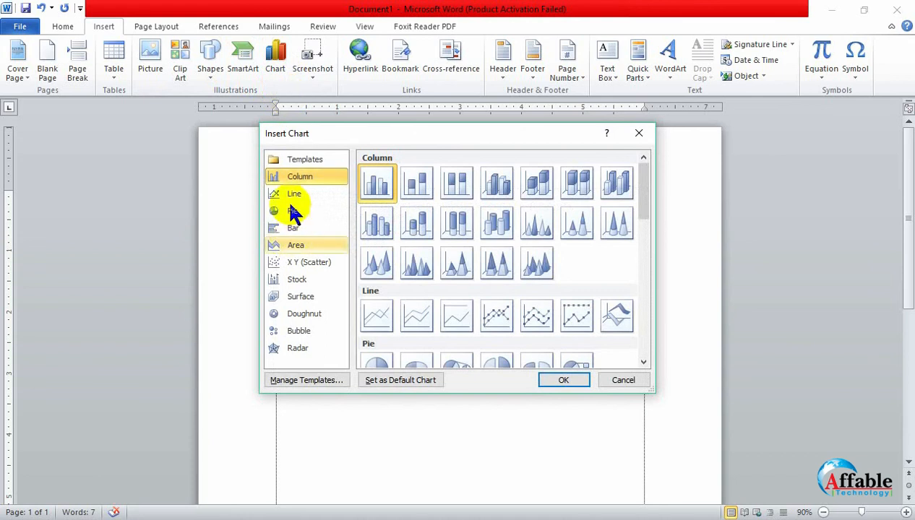
{"action": "left_click", "coordinate": [798, 519]}
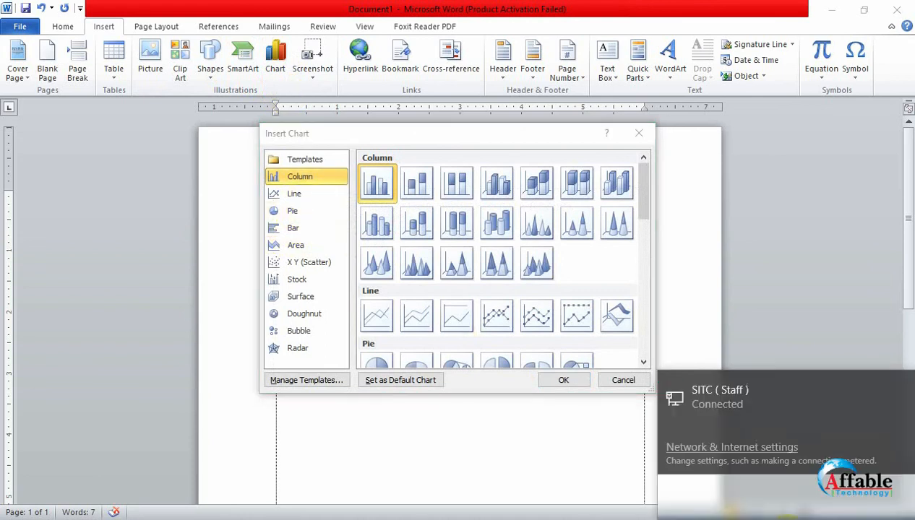
{"action": "left_click", "coordinate": [786, 519]}
{"action": "left_click", "coordinate": [787, 519]}
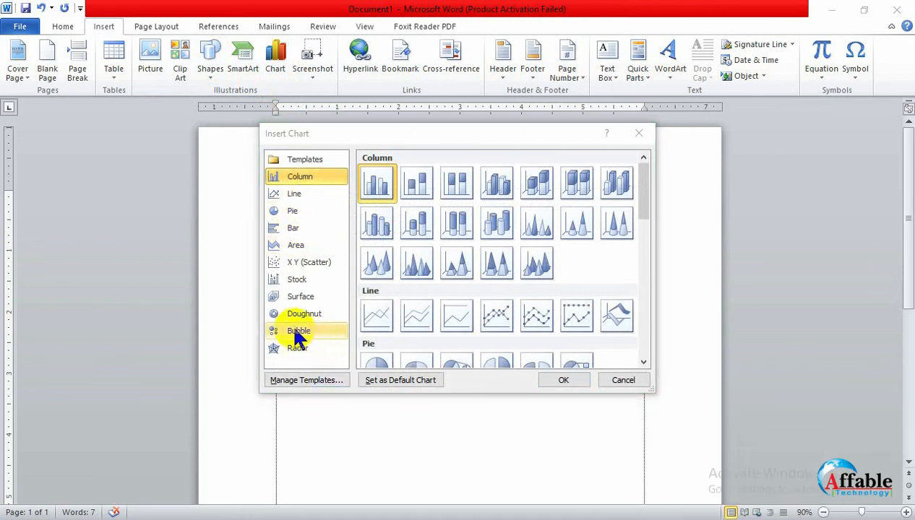
{"action": "left_click", "coordinate": [378, 320]}
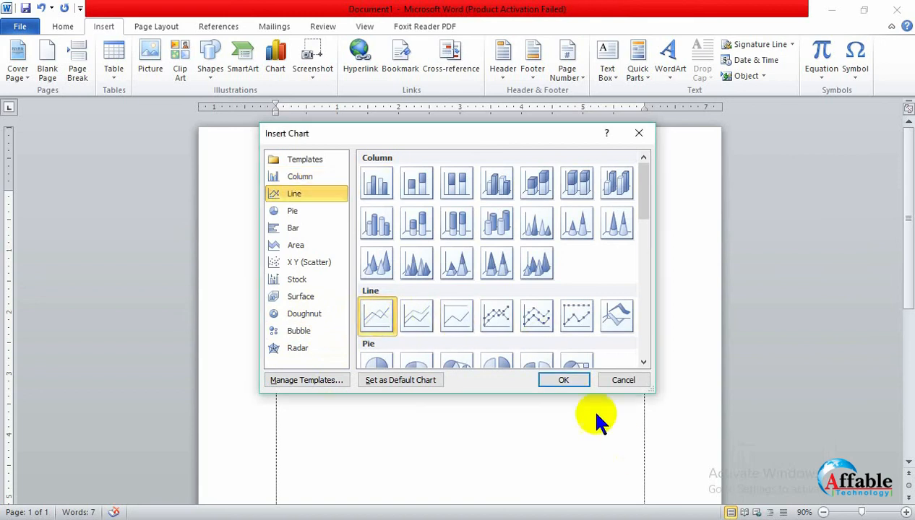
{"action": "left_click", "coordinate": [560, 382]}
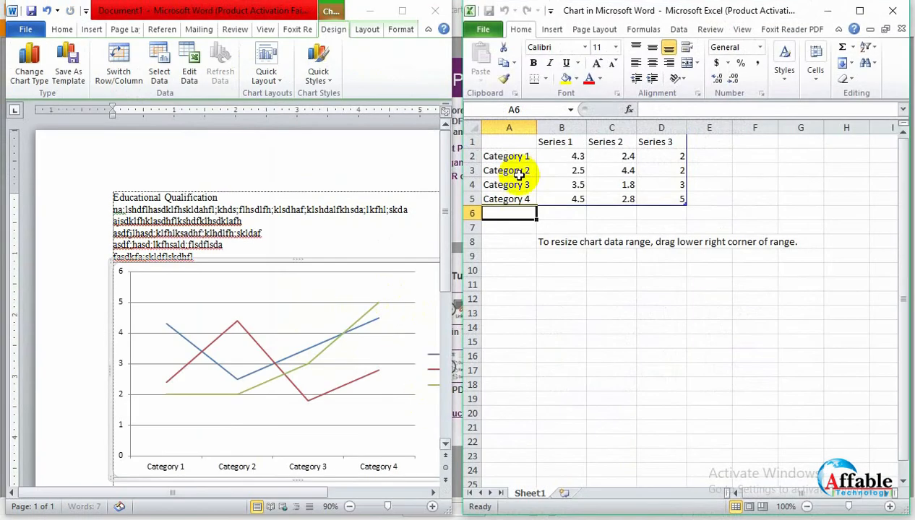
- Close the line chart's data sheet and delete the chart from the document
{"action": "left_click", "coordinate": [517, 155]}
{"action": "left_click", "coordinate": [565, 159]}
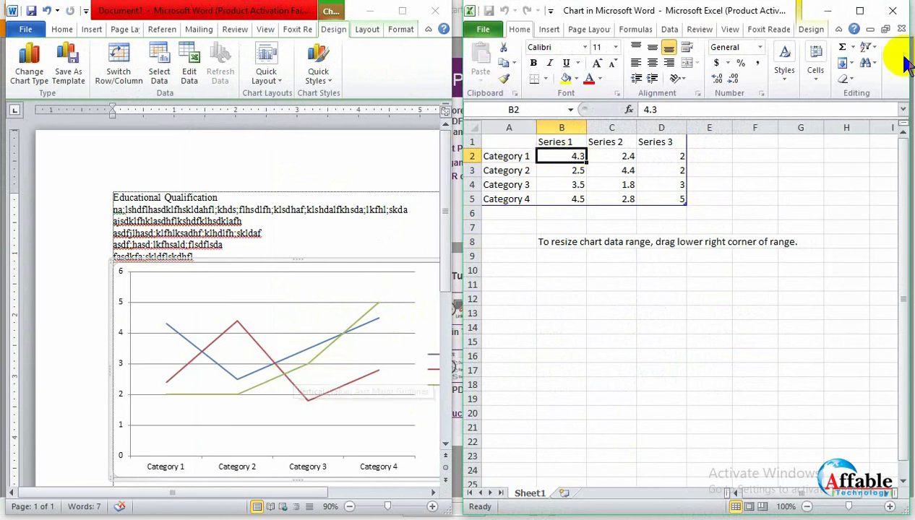
{"action": "left_click", "coordinate": [893, 10]}
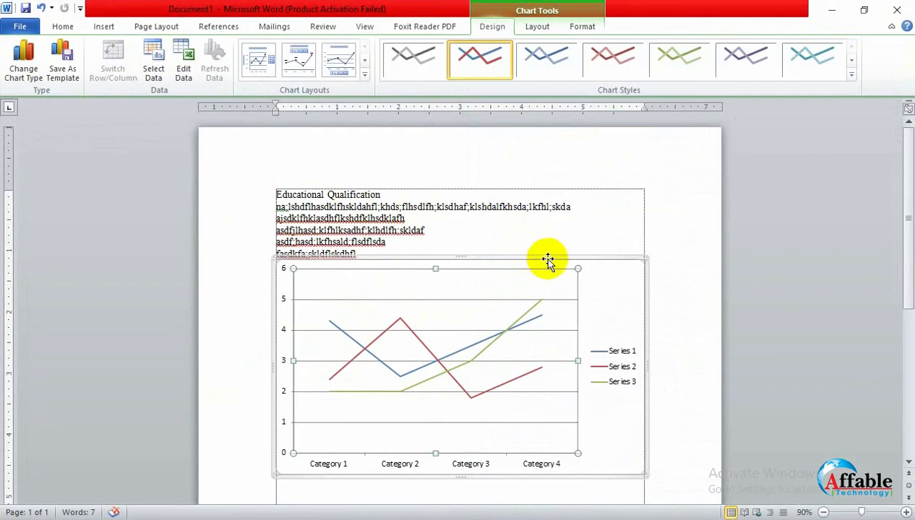
{"action": "left_click", "coordinate": [555, 258]}
{"action": "key", "text": "Delete"}
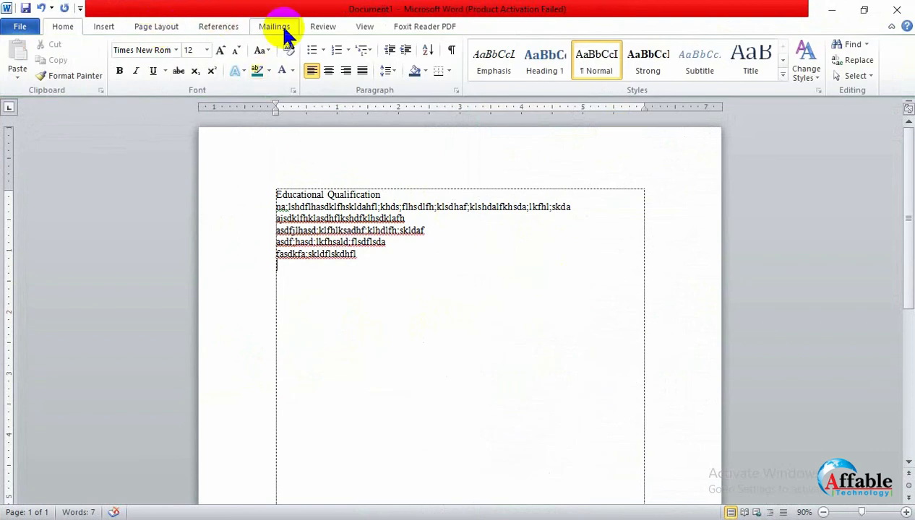
- Insert a clustered column chart below the Educational Qualification text
{"action": "left_click", "coordinate": [364, 27]}
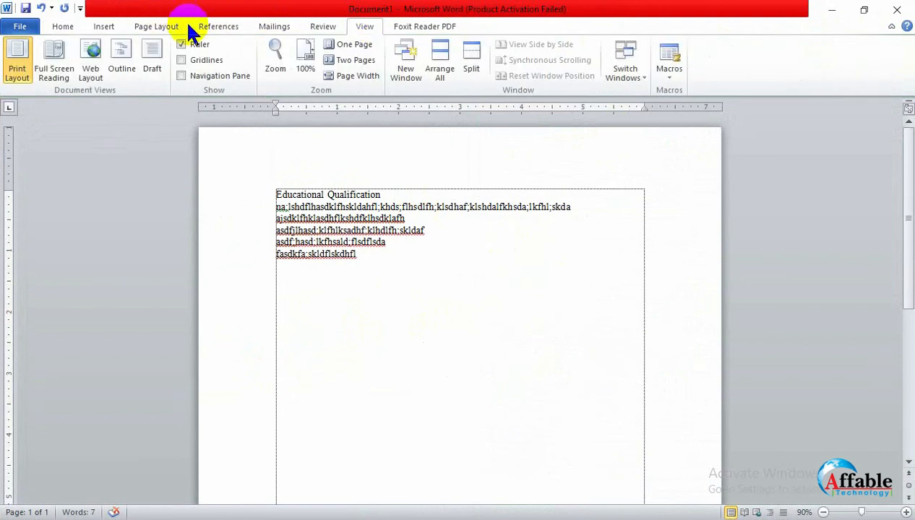
{"action": "left_click", "coordinate": [98, 26]}
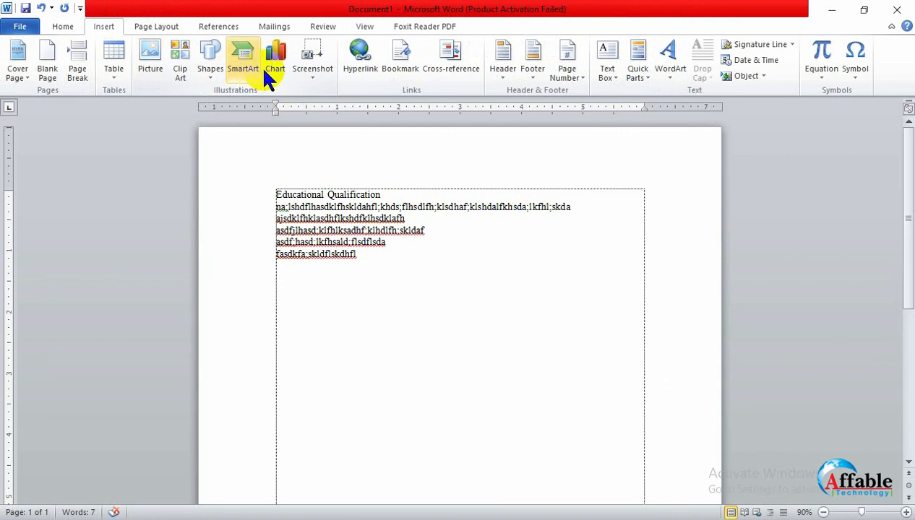
{"action": "left_click", "coordinate": [283, 65]}
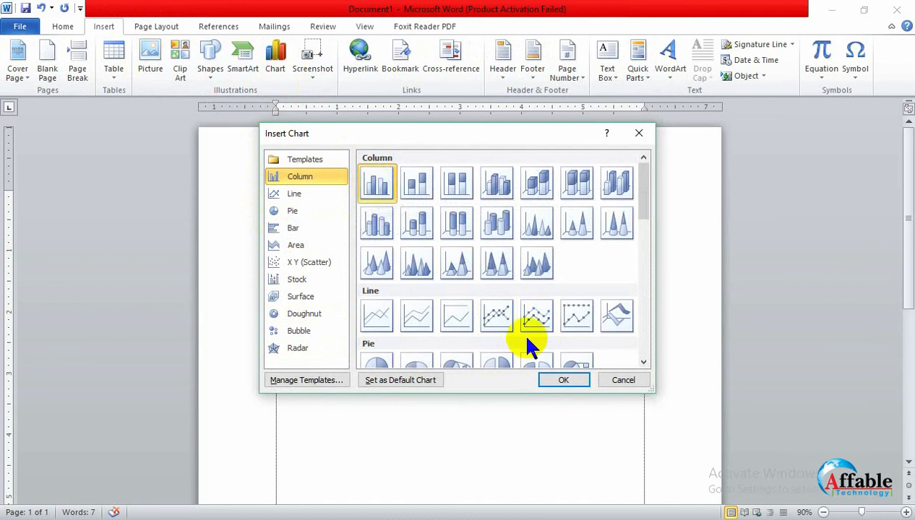
{"action": "left_click", "coordinate": [564, 381]}
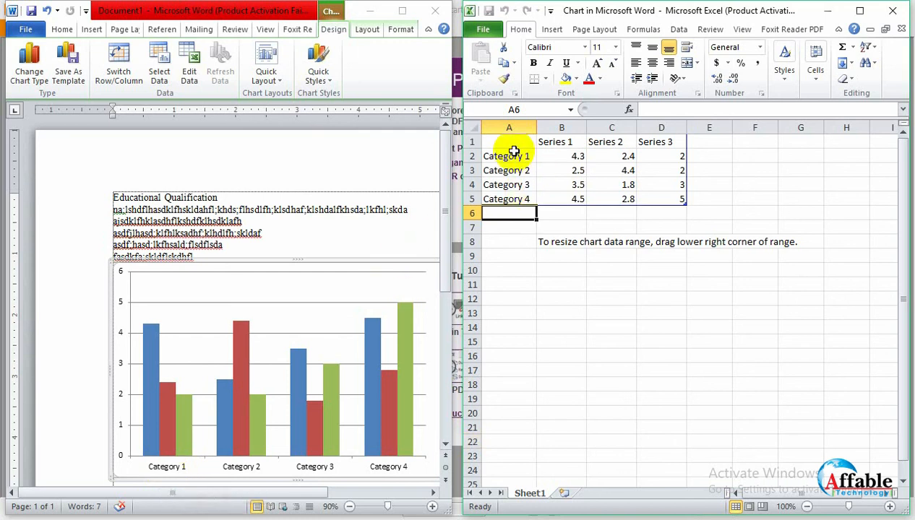
- Rename the four chart categories in cells A2 to A5 as 2010, 2011, 2012 and 2013
{"action": "left_click", "coordinate": [513, 152]}
{"action": "type", "text": "20"}
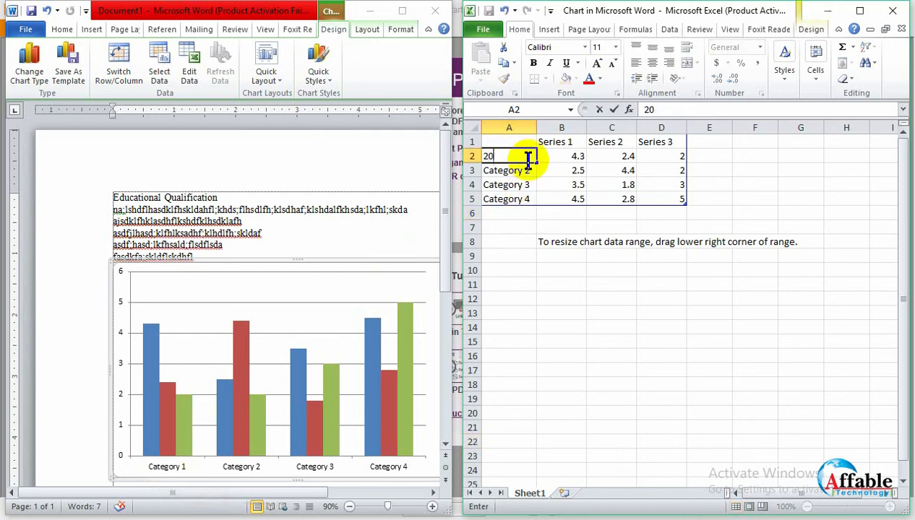
{"action": "type", "text": "10"}
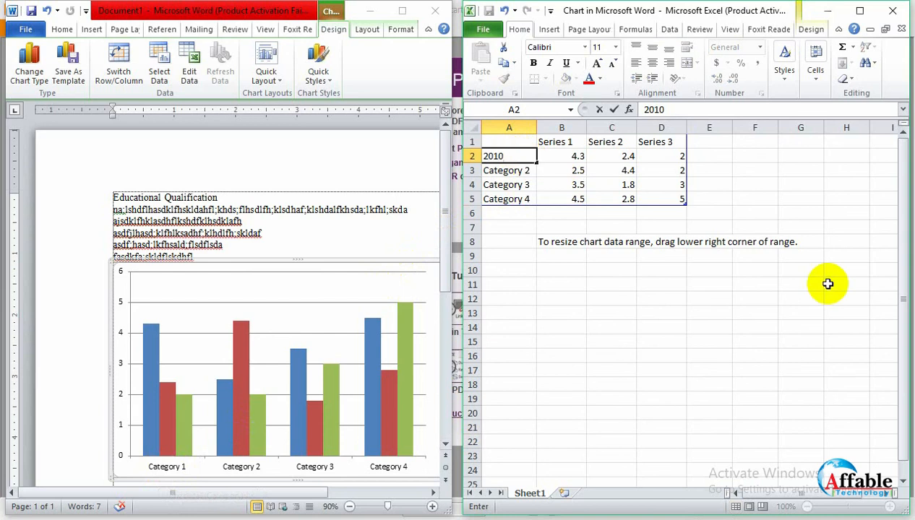
{"action": "left_click", "coordinate": [504, 171]}
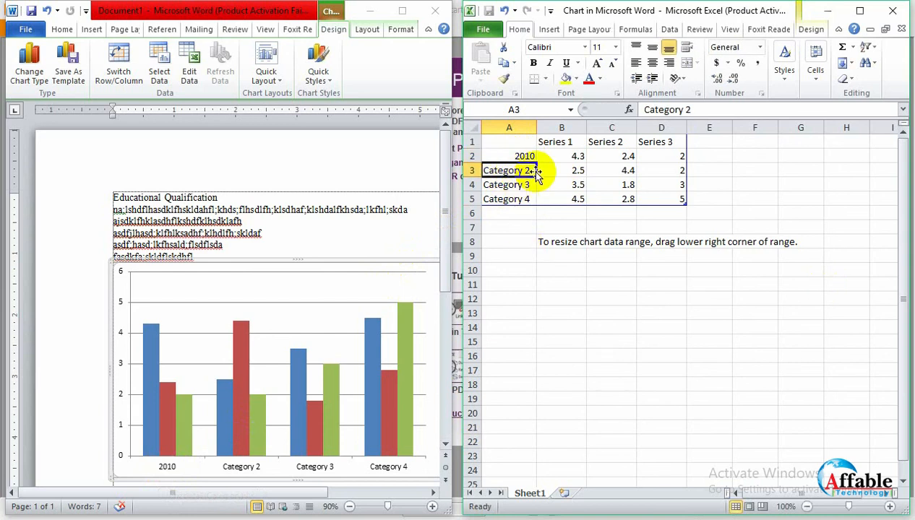
{"action": "type", "text": "2011"}
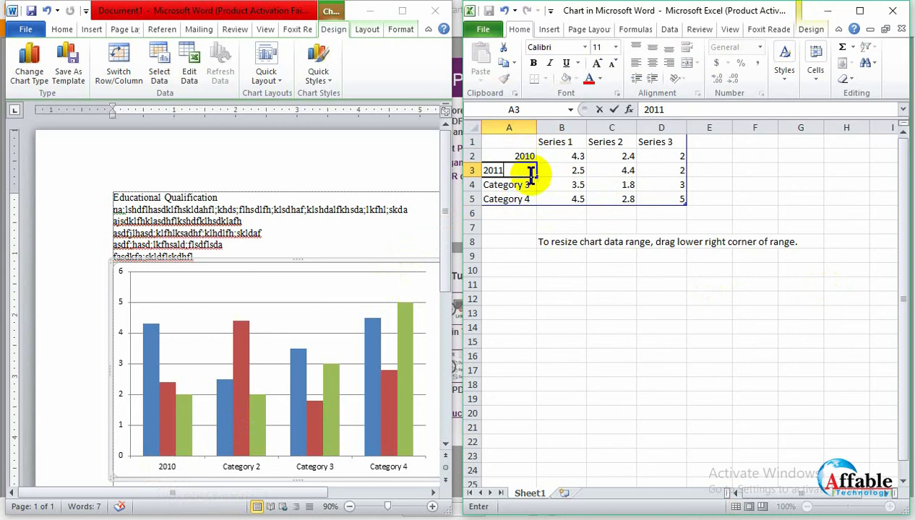
{"action": "left_click", "coordinate": [520, 187]}
{"action": "type", "text": "2012"}
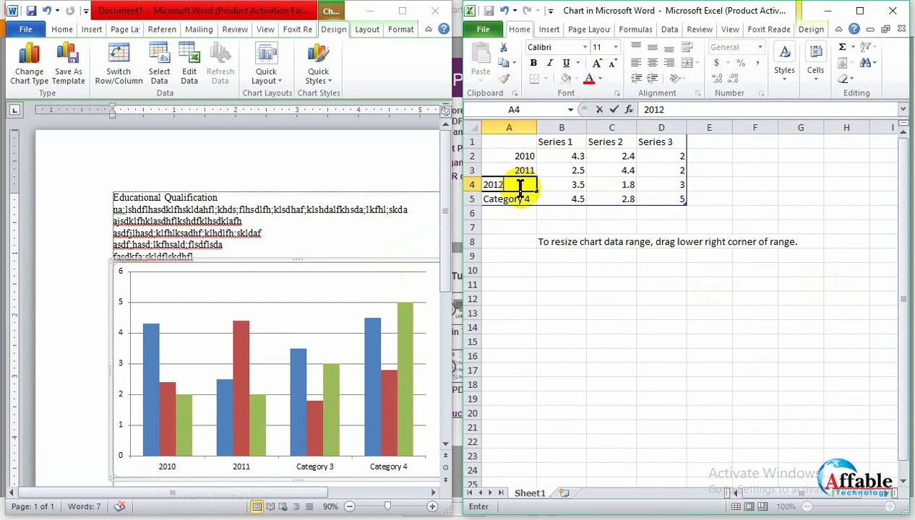
{"action": "left_click", "coordinate": [523, 197]}
{"action": "type", "text": "2"}
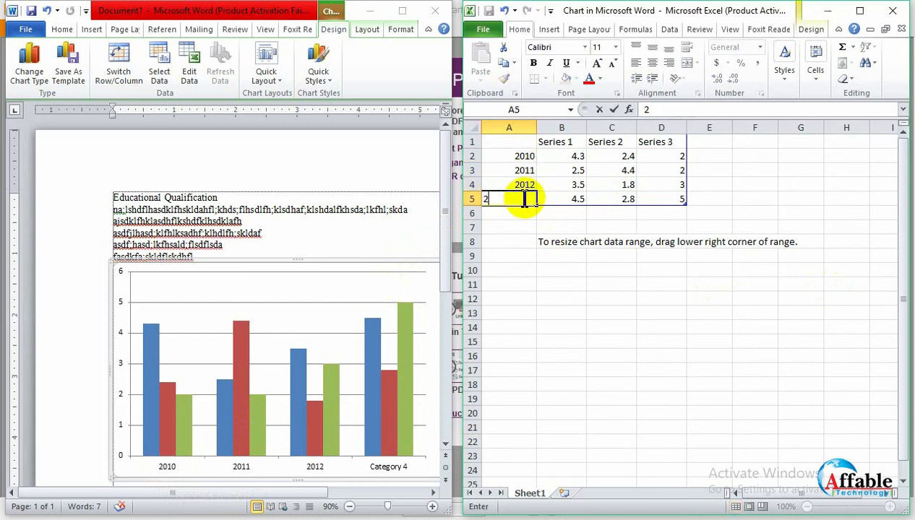
{"action": "type", "text": "013"}
{"action": "left_click", "coordinate": [561, 154]}
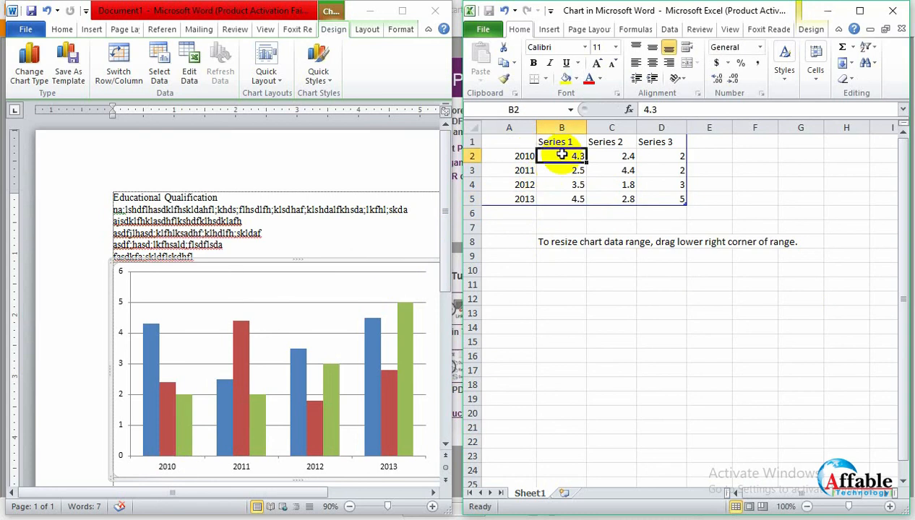
- Rename the first series in cell B1 as student and enter s as the second series' name in C1
{"action": "left_click", "coordinate": [571, 142]}
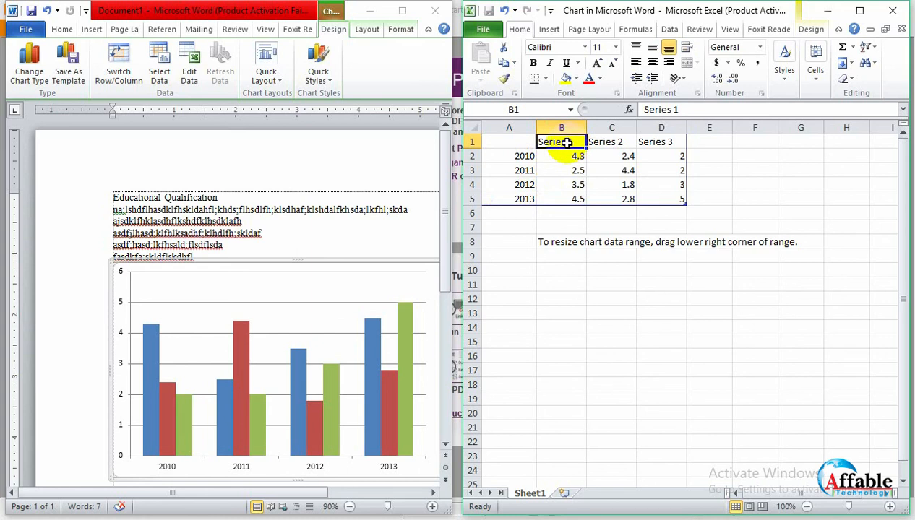
{"action": "type", "text": "student"}
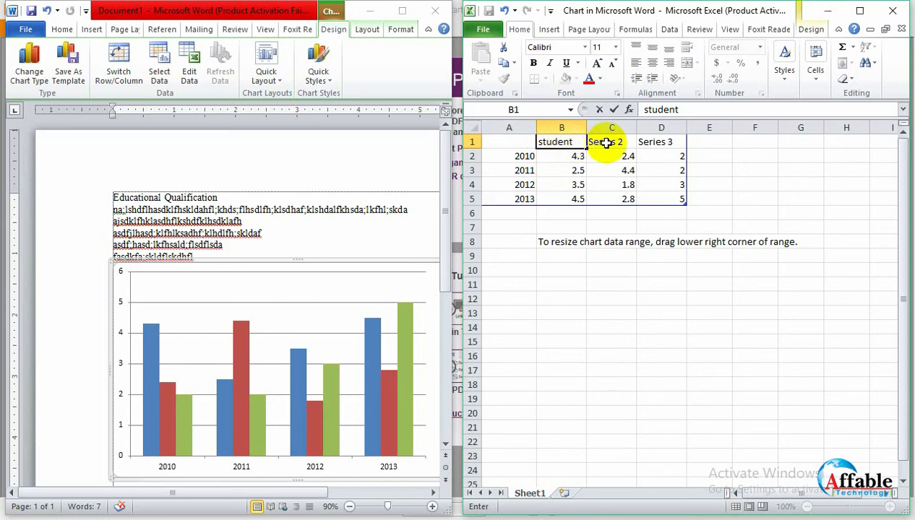
{"action": "left_click", "coordinate": [612, 147]}
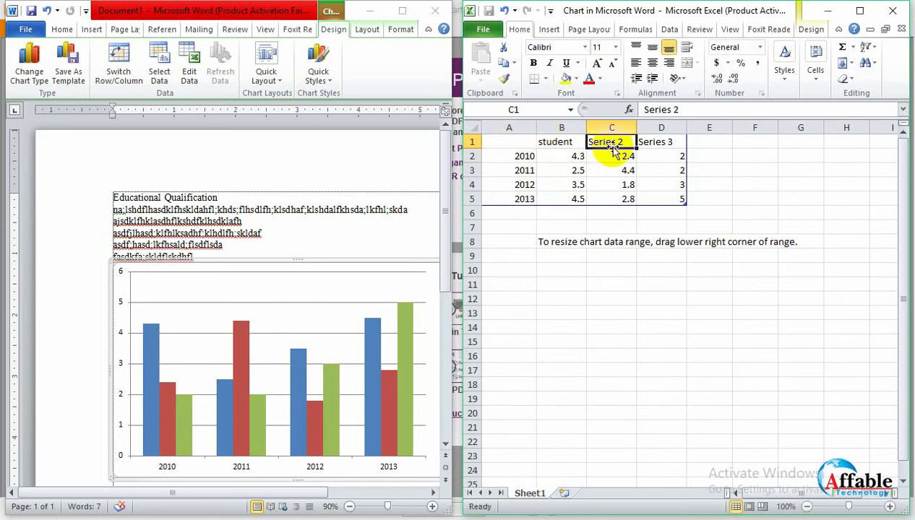
{"action": "type", "text": "s"}
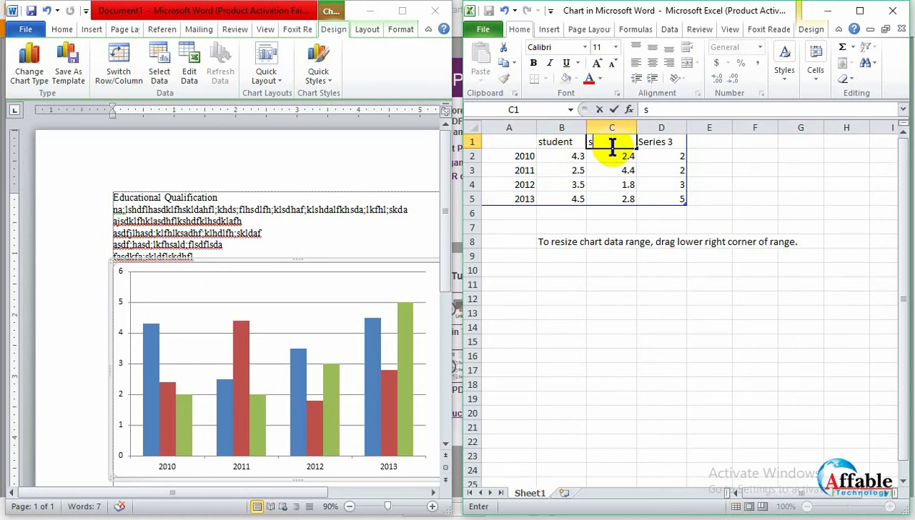
{"action": "left_click", "coordinate": [607, 173]}
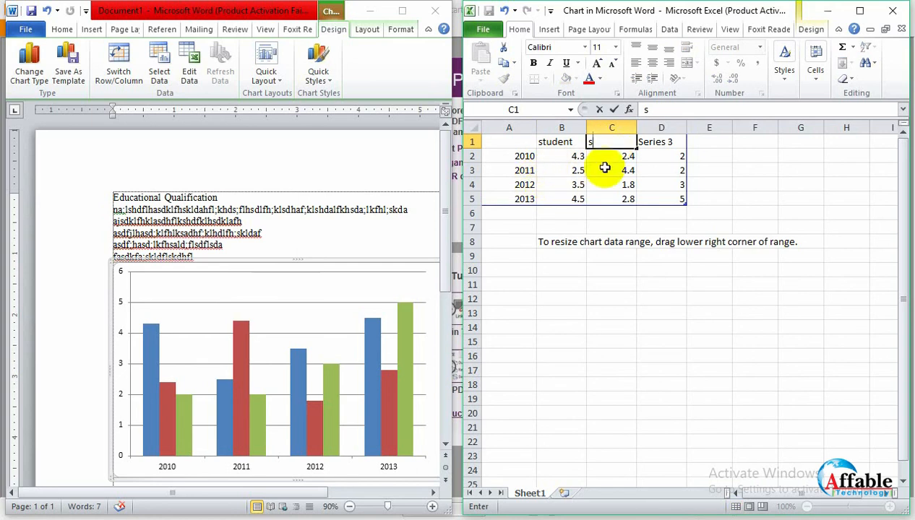
- Clear the third series' name and values in cells D1 to D5
{"action": "left_click", "coordinate": [679, 172]}
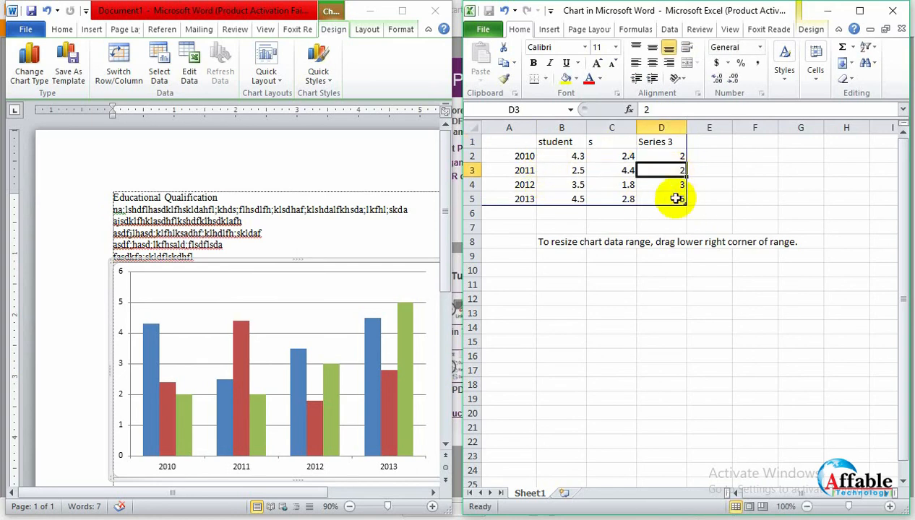
{"action": "left_click_drag", "start_coordinate": [672, 143], "coordinate": [675, 195]}
{"action": "key", "text": "Delete"}
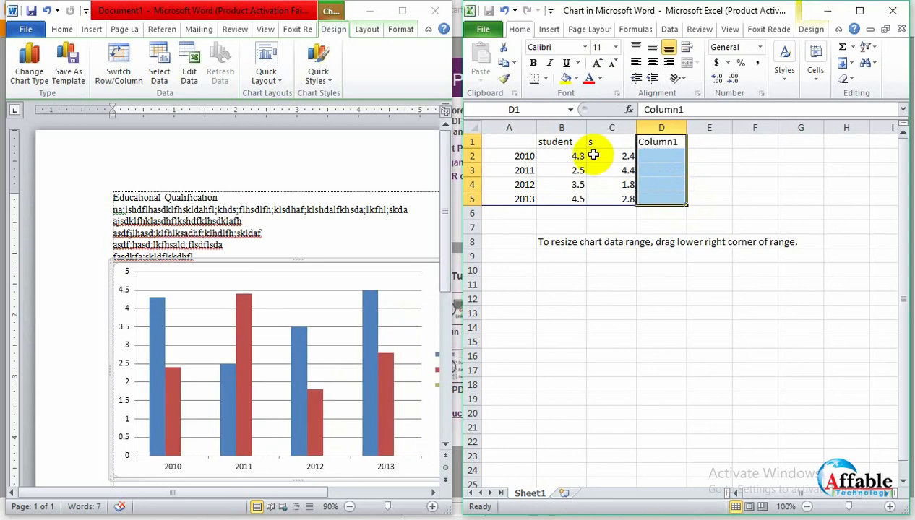
- Rename the first series in cell B1 as Student Male
{"action": "left_click", "coordinate": [576, 143]}
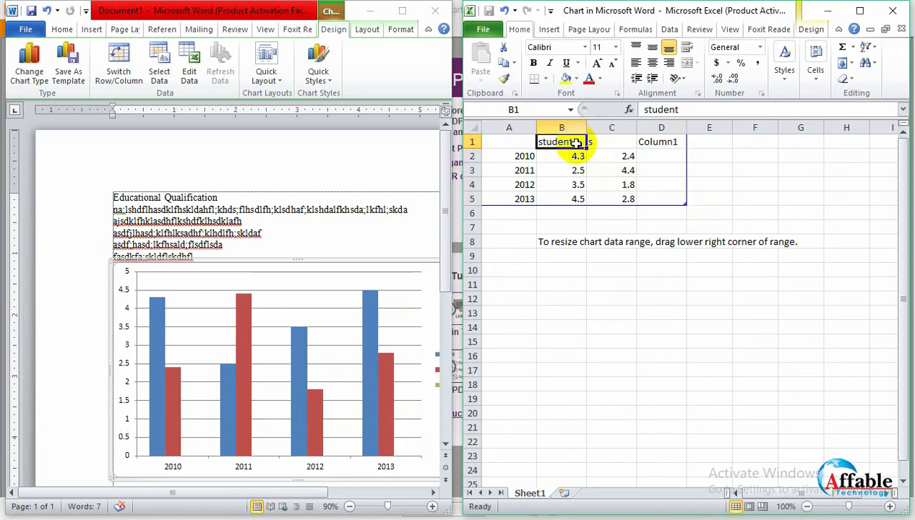
{"action": "type", "text": "Student"}
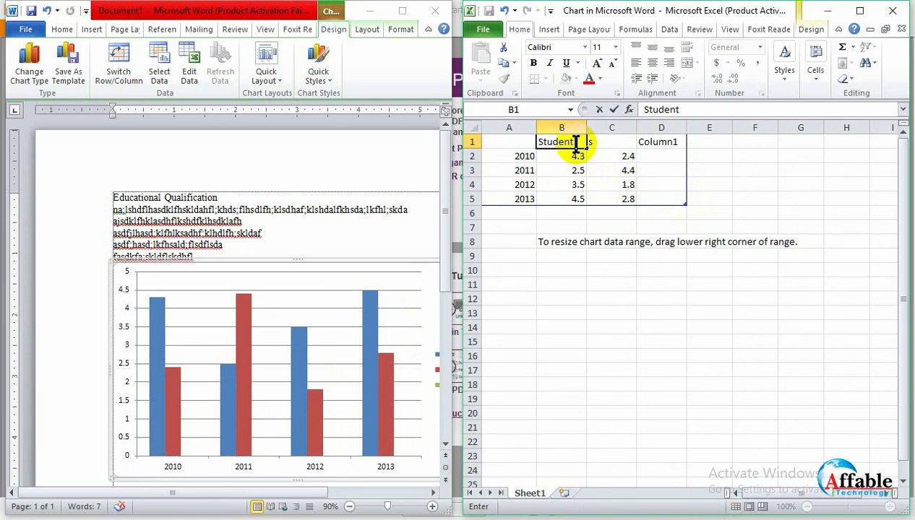
{"action": "type", "text": " Male"}
{"action": "left_click", "coordinate": [616, 141]}
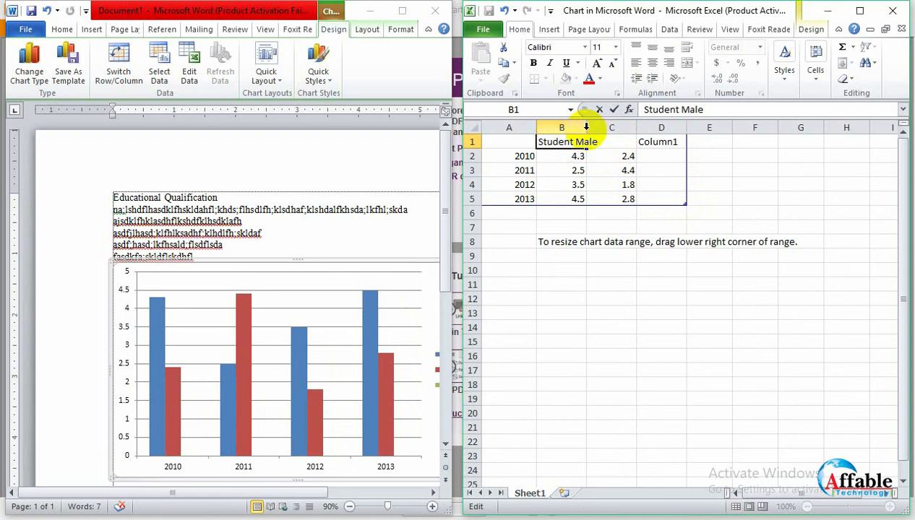
{"action": "left_click", "coordinate": [586, 126]}
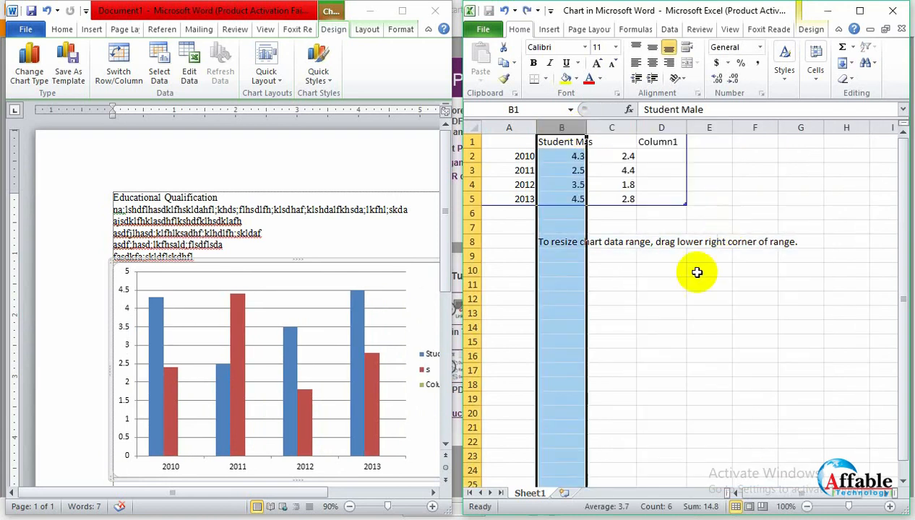
- Shorten the first series' name in cell B1 to Male
{"action": "left_click", "coordinate": [663, 371]}
{"action": "left_click", "coordinate": [567, 135]}
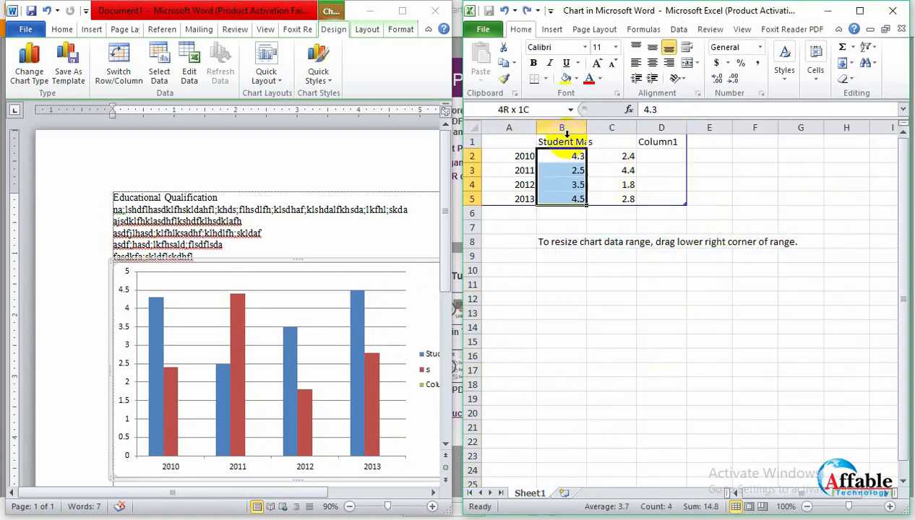
{"action": "left_click", "coordinate": [572, 139]}
{"action": "double_click", "coordinate": [576, 141]}
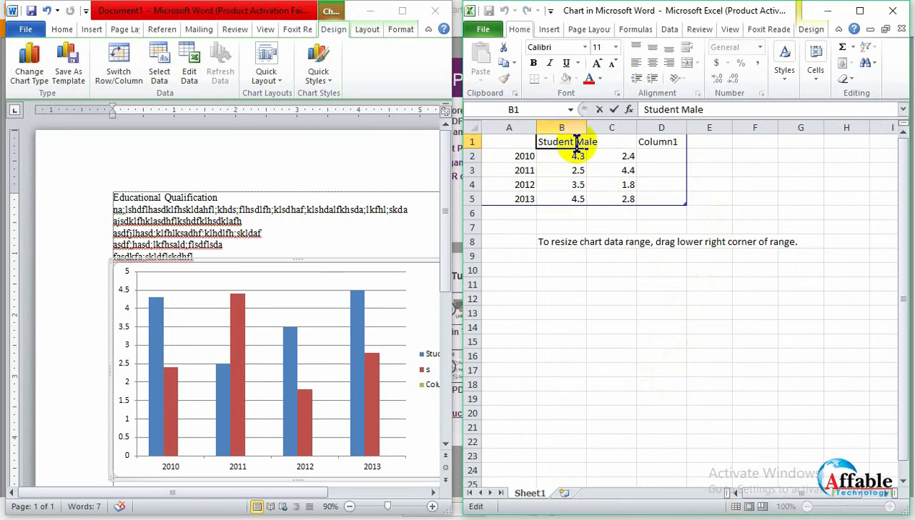
{"action": "left_click_drag", "start_coordinate": [575, 142], "coordinate": [535, 139]}
{"action": "key", "text": "BackSpace"}
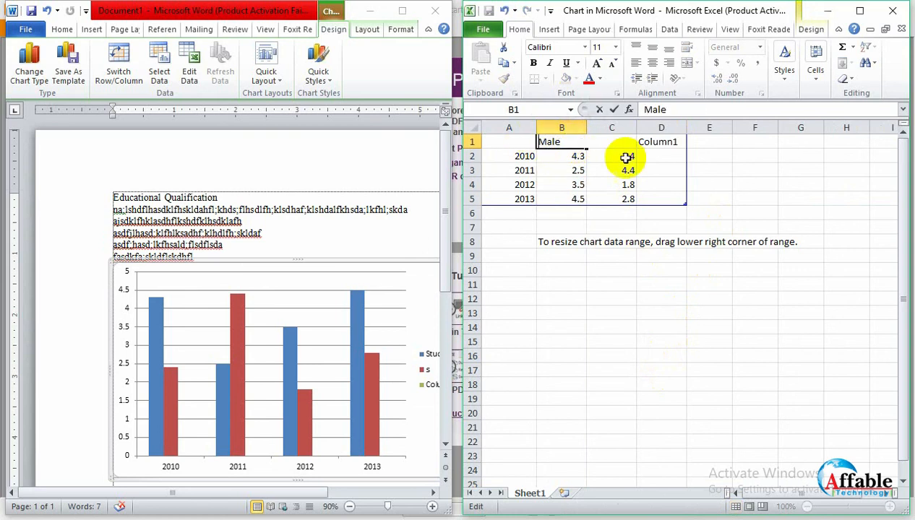
- Rename the second series in cell C1 as Female
{"action": "left_click", "coordinate": [613, 142]}
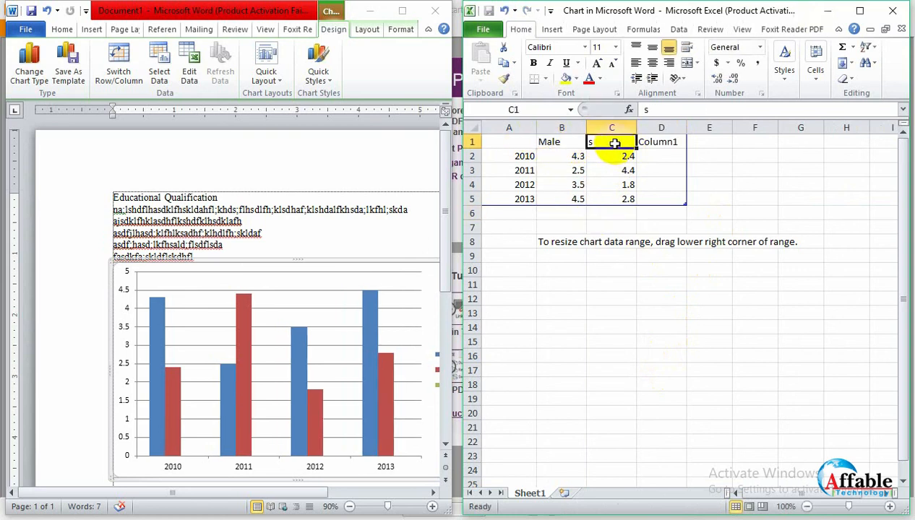
{"action": "type", "text": "Femal"}
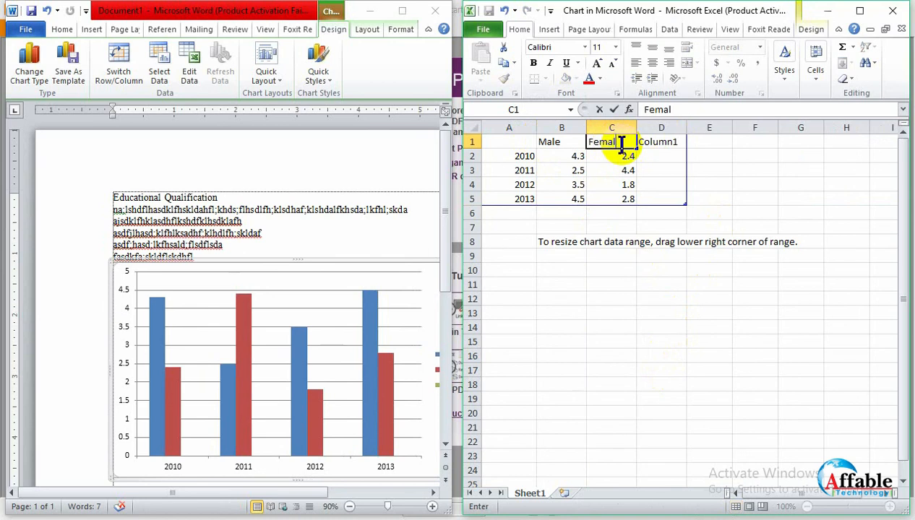
{"action": "type", "text": "e"}
{"action": "left_click", "coordinate": [656, 167]}
{"action": "left_click", "coordinate": [674, 136]}
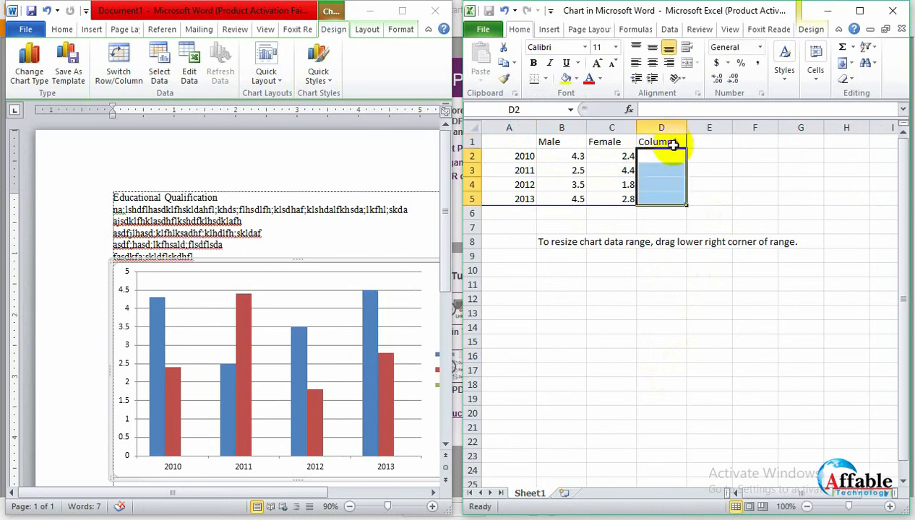
{"action": "left_click", "coordinate": [673, 146]}
{"action": "left_click", "coordinate": [643, 185]}
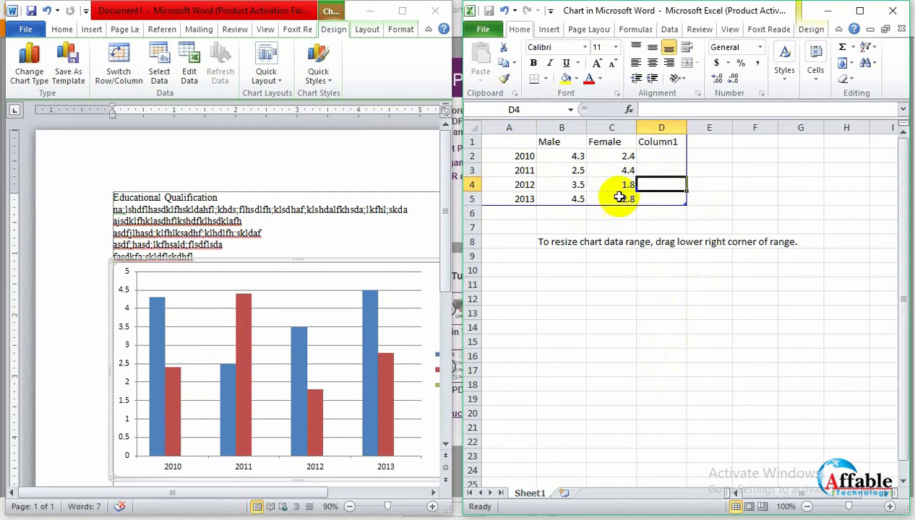
- Set the 2010 values to 80 for Male in B2 and 60 for Female in C2
{"action": "left_click", "coordinate": [567, 156]}
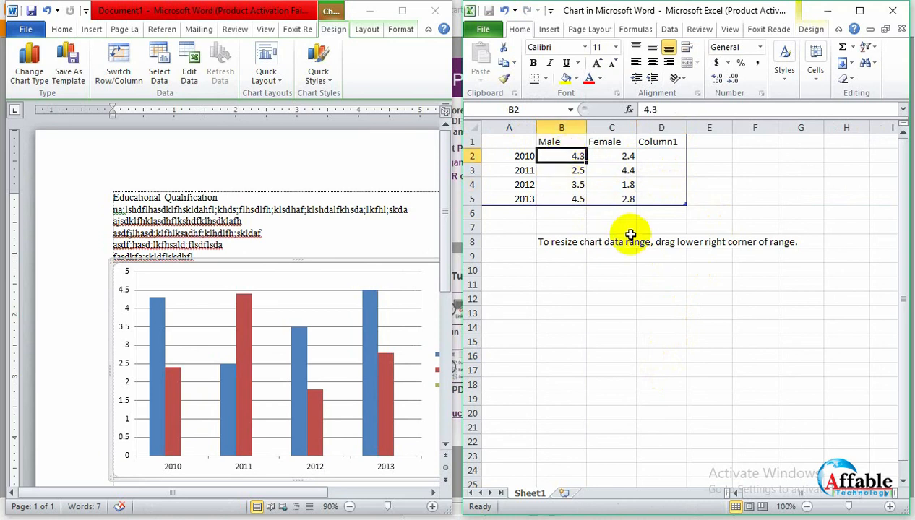
{"action": "type", "text": "80"}
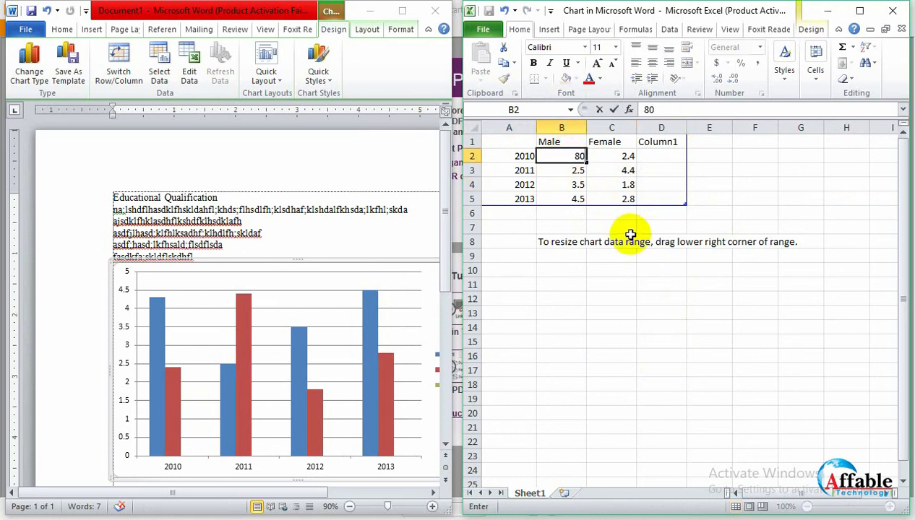
{"action": "key", "text": "Tab"}
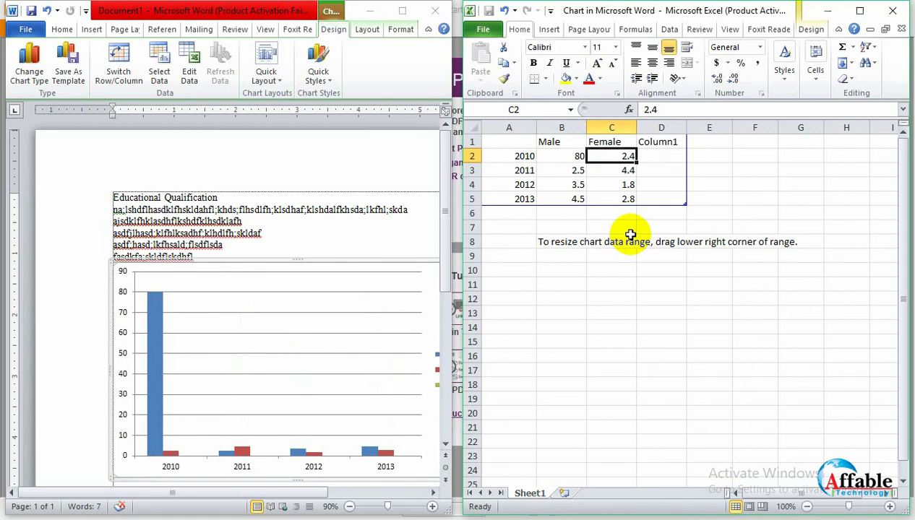
{"action": "type", "text": "60"}
{"action": "key", "text": "Return"}
- Set the 2011 values to 90 for Male in B3 and 50 for Female in C3
{"action": "key", "text": "Left"}
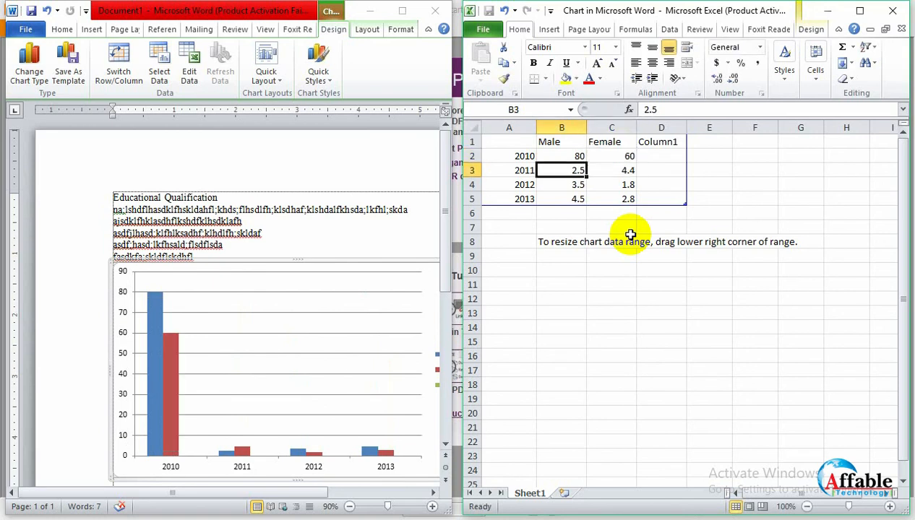
{"action": "type", "text": "90"}
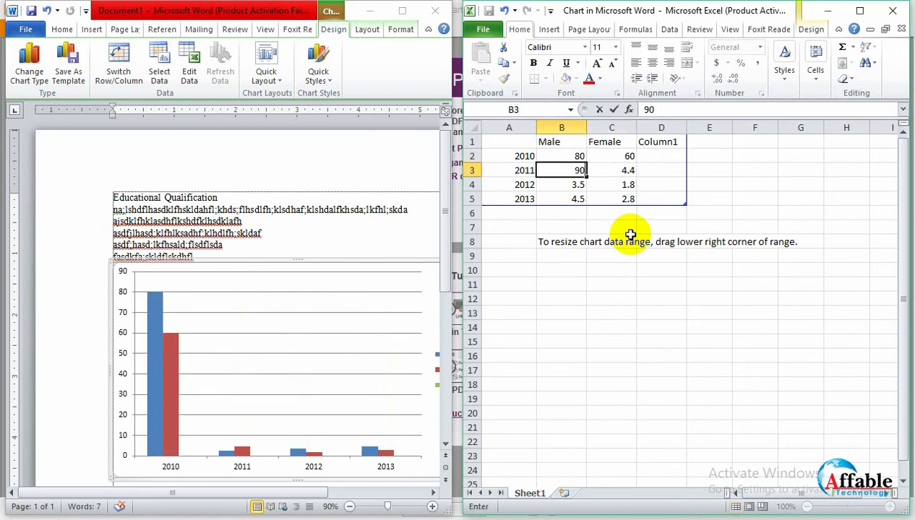
{"action": "key", "text": "Tab"}
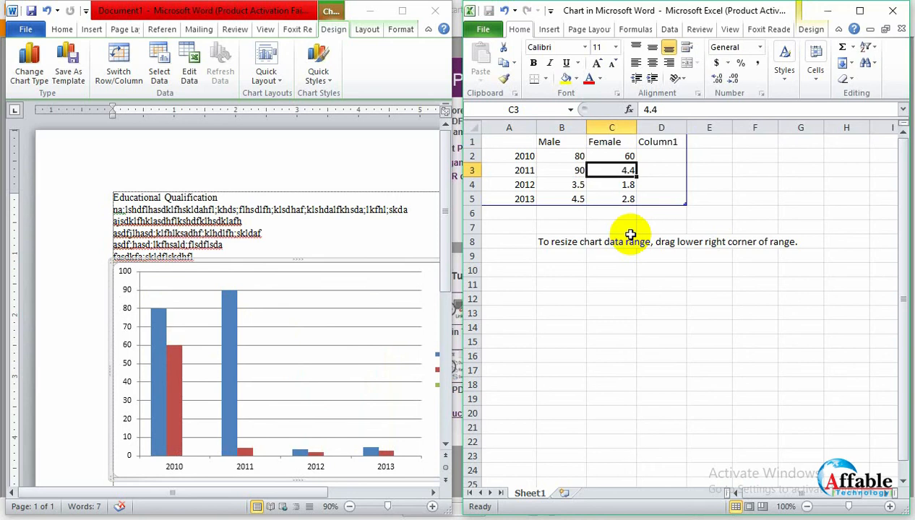
{"action": "type", "text": "20"}
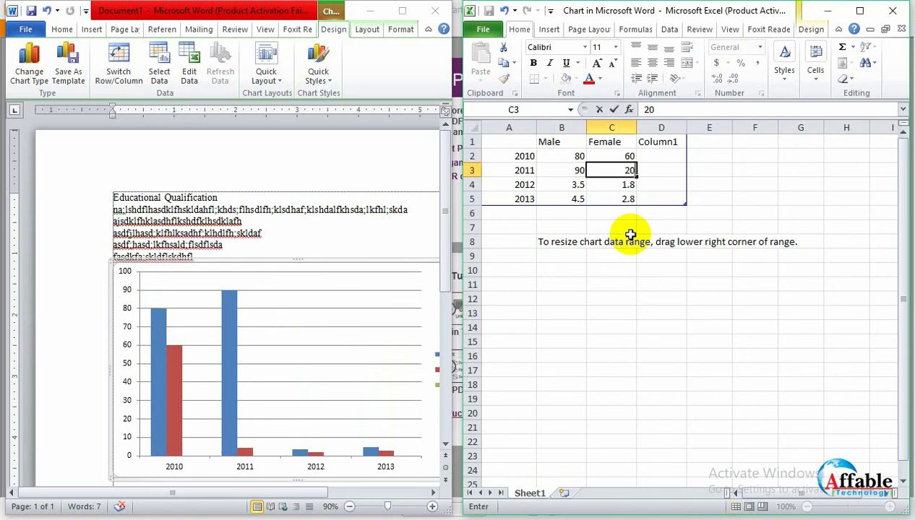
{"action": "key", "text": "BackSpace"}
{"action": "key", "text": "BackSpace"}
{"action": "type", "text": "50"}
{"action": "key", "text": "Return"}
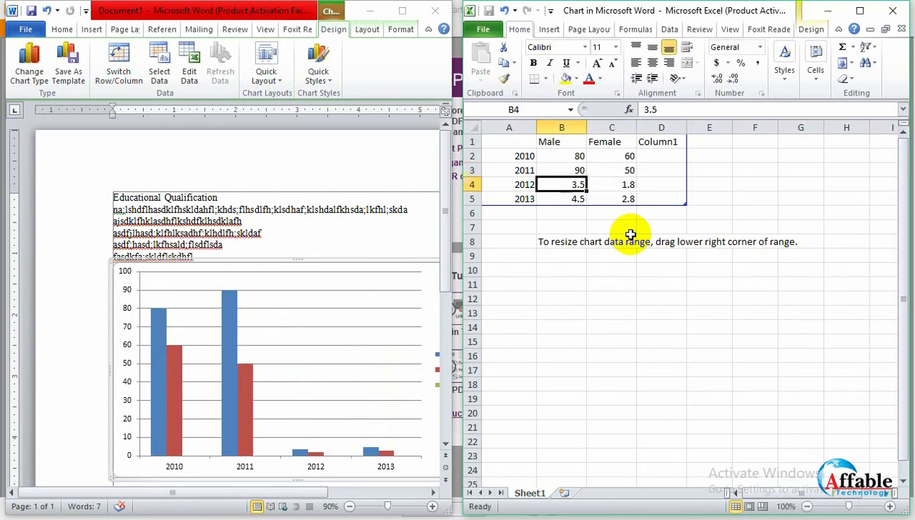
- Rename the first category in cell A2 as 1st
{"action": "key", "text": "Up"}
{"action": "key", "text": "Up"}
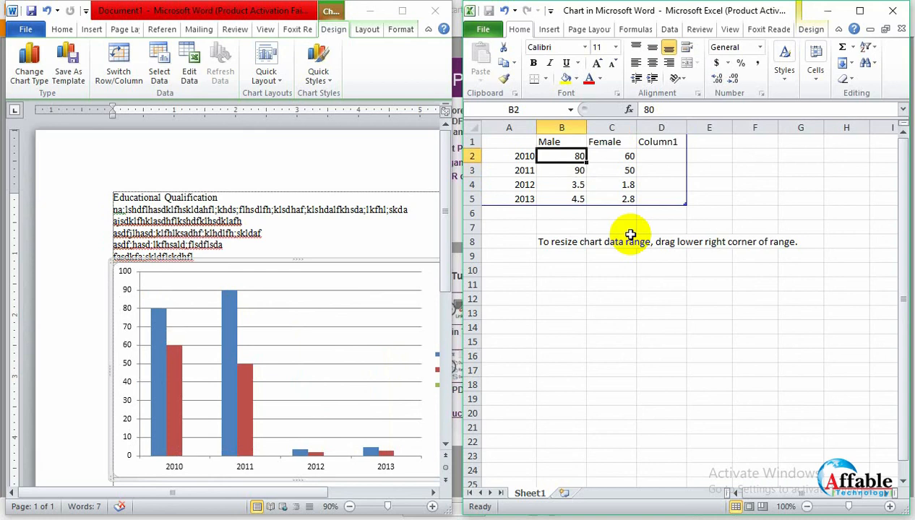
{"action": "left_click", "coordinate": [521, 157]}
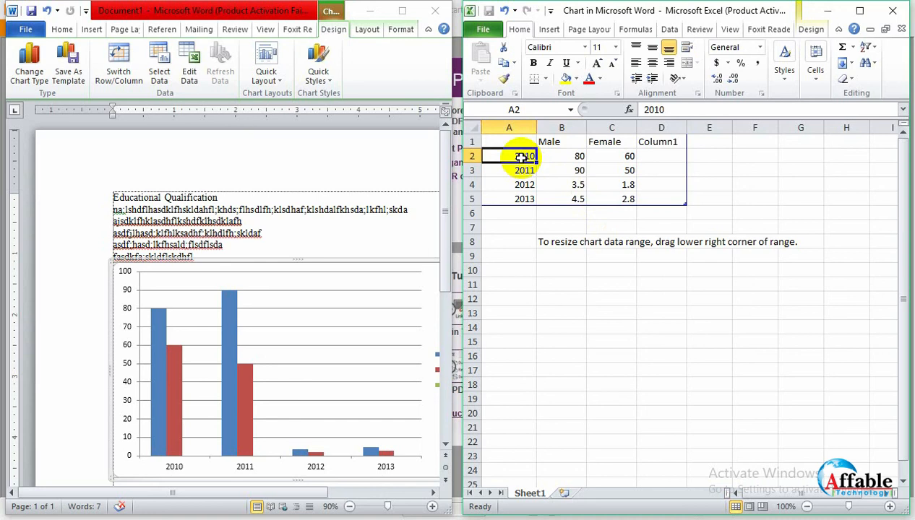
{"action": "key", "text": "BackSpace"}
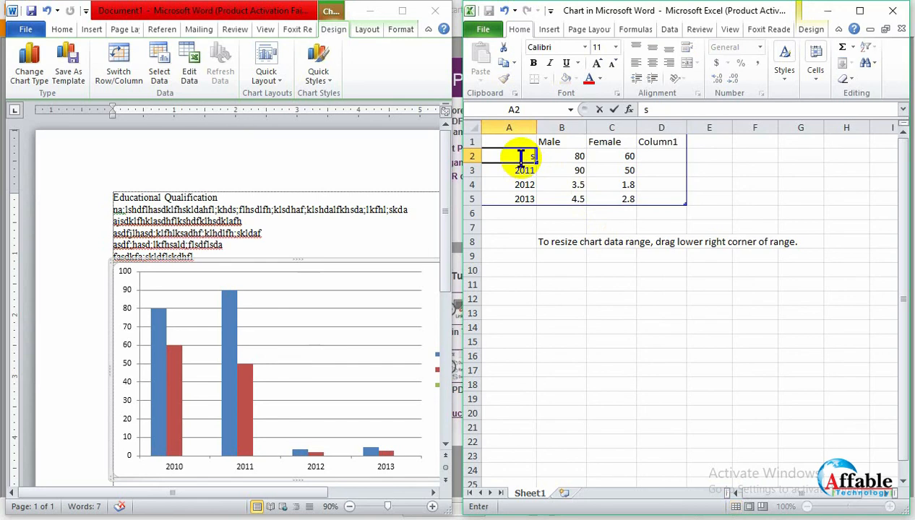
{"action": "type", "text": "1st"}
{"action": "key", "text": "Tab"}
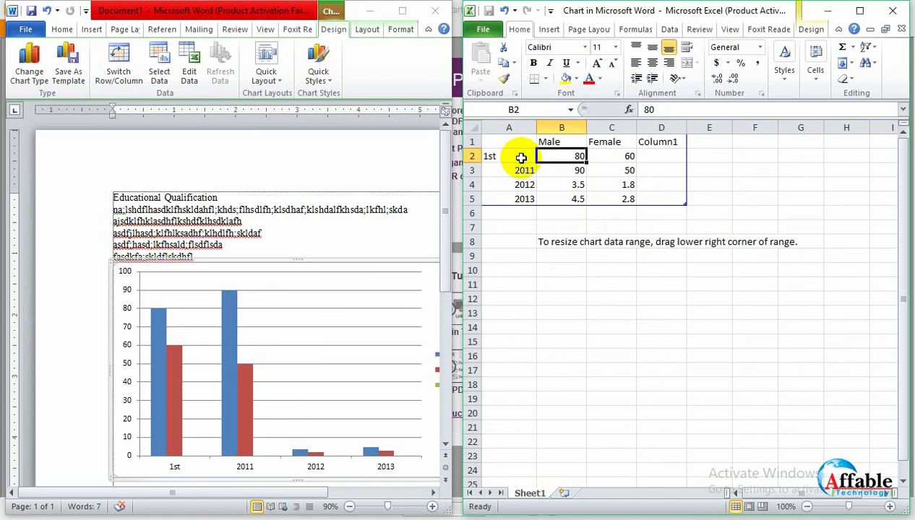
- Set the 1st category's values to 23 for Male in B2 and 2 for Female in C2
{"action": "type", "text": "23"}
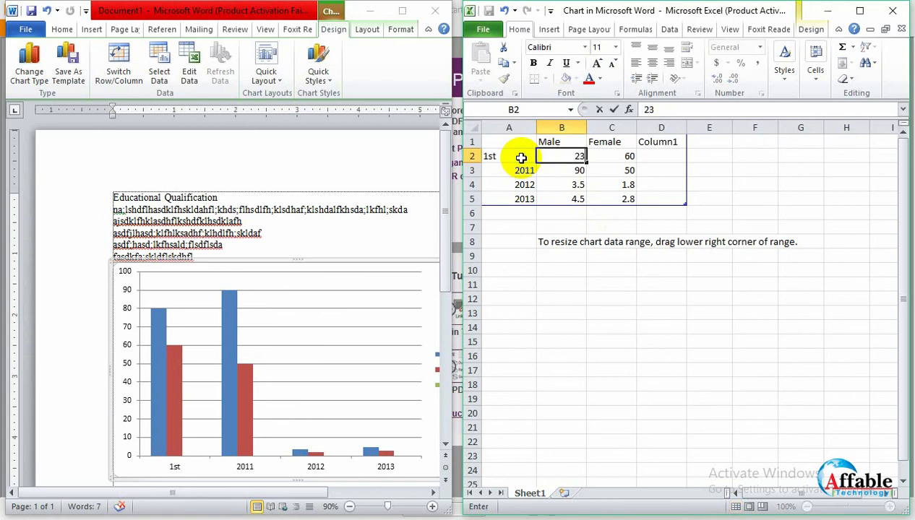
{"action": "key", "text": "Tab"}
{"action": "type", "text": "2"}
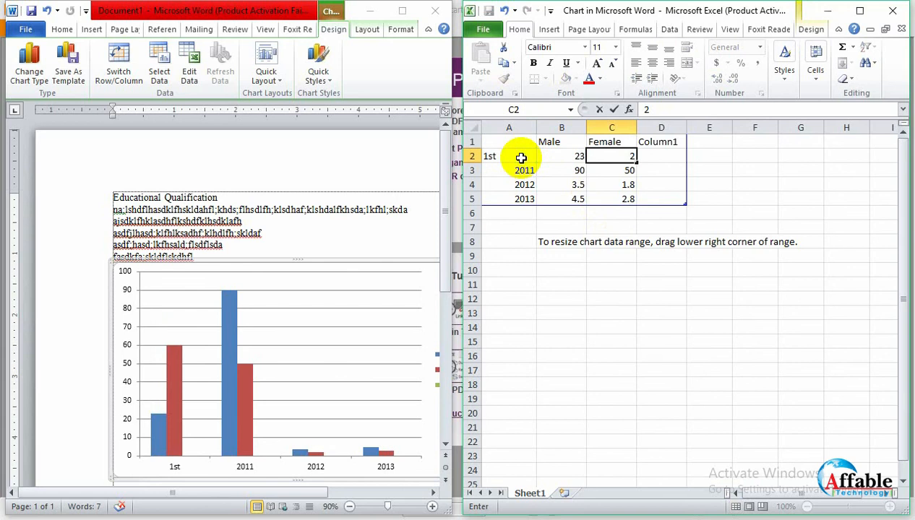
{"action": "key", "text": "Return"}
- Rename the second category in cell A3 as 2nd
{"action": "key", "text": "Left"}
{"action": "key", "text": "BackSpace"}
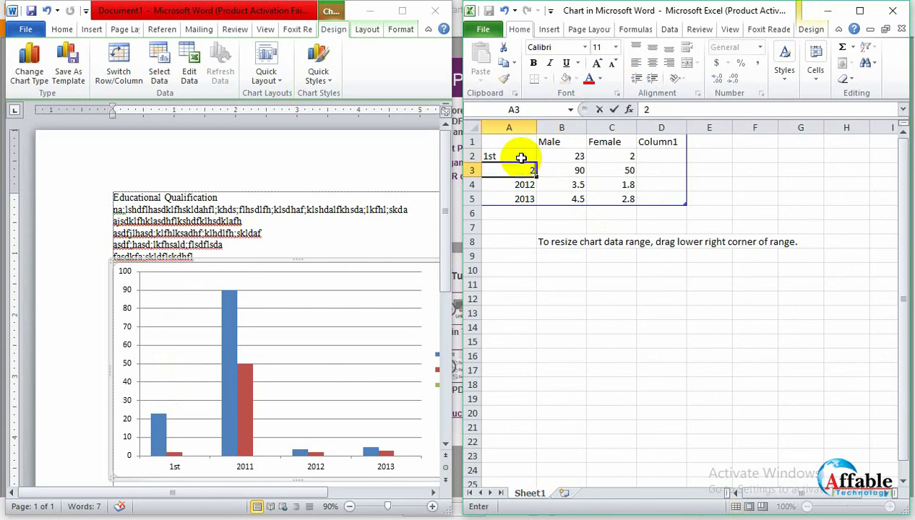
{"action": "type", "text": "2nd"}
- Set the 1st category's values to 25 for Male in B2 and 0 for Female in C2
{"action": "left_click", "coordinate": [521, 157]}
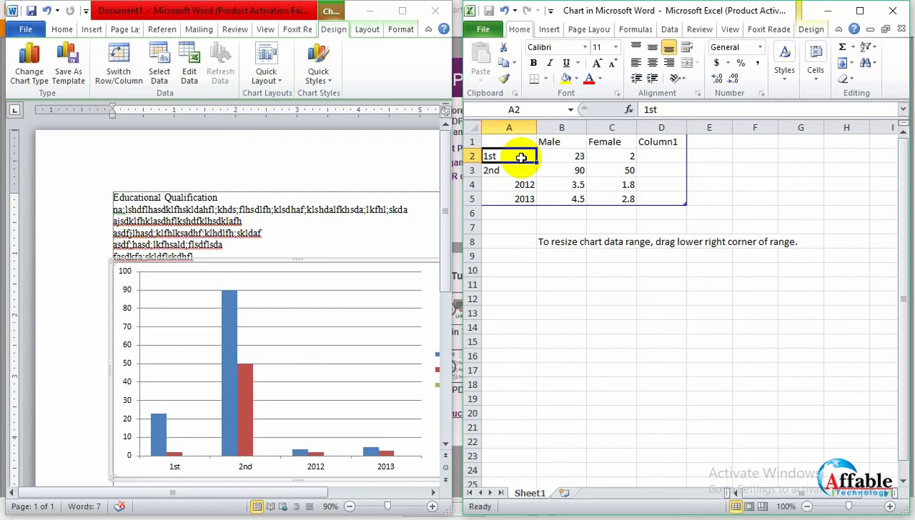
{"action": "key", "text": "Tab"}
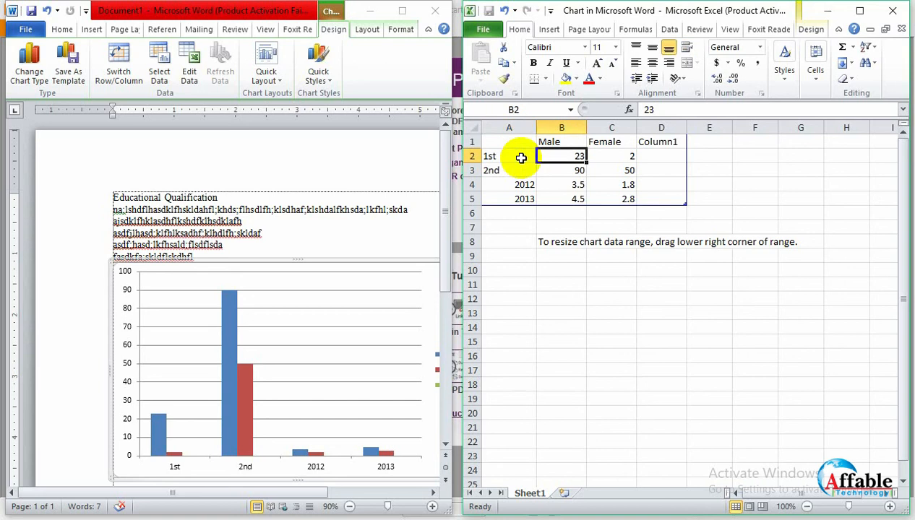
{"action": "type", "text": "25"}
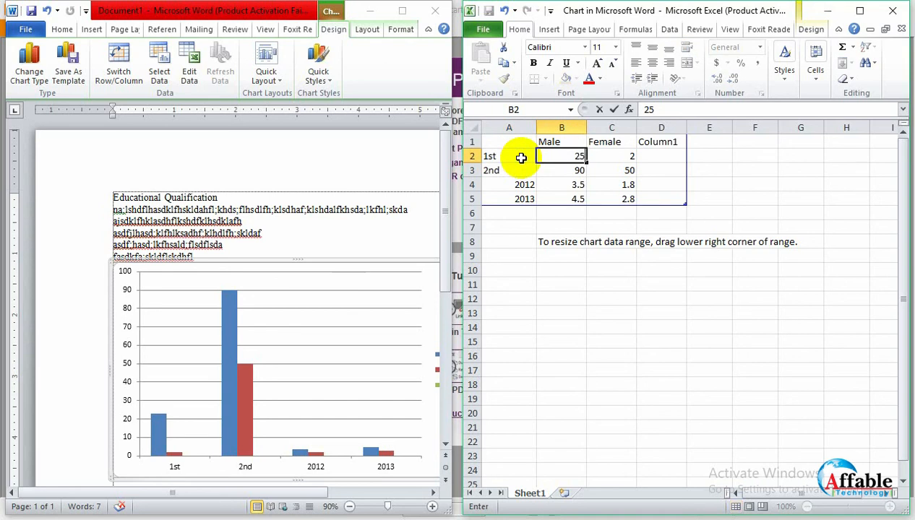
{"action": "key", "text": "Tab"}
{"action": "type", "text": "0"}
{"action": "key", "text": "Down"}
- Set the 2nd category's values to 23 for Male in B3 and 2 for Female in C3
{"action": "key", "text": "Left"}
{"action": "key", "text": "Left"}
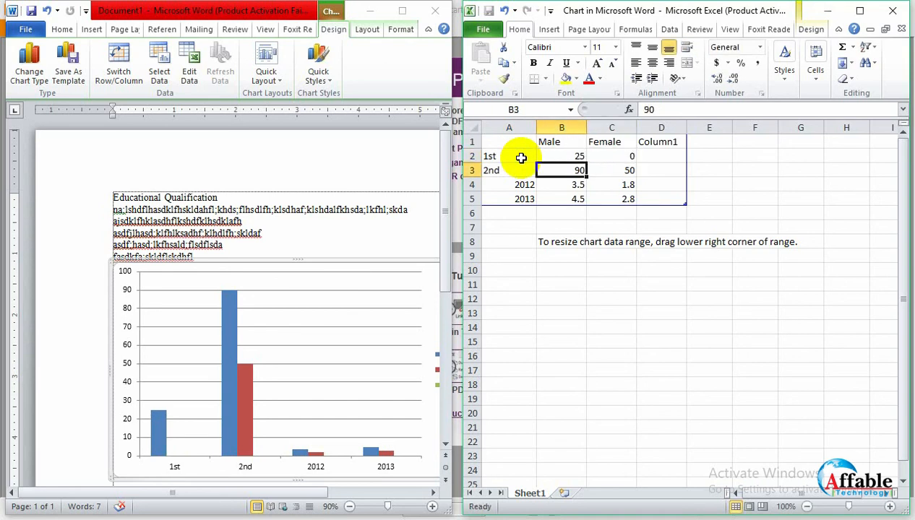
{"action": "key", "text": "Tab"}
{"action": "type", "text": "23"}
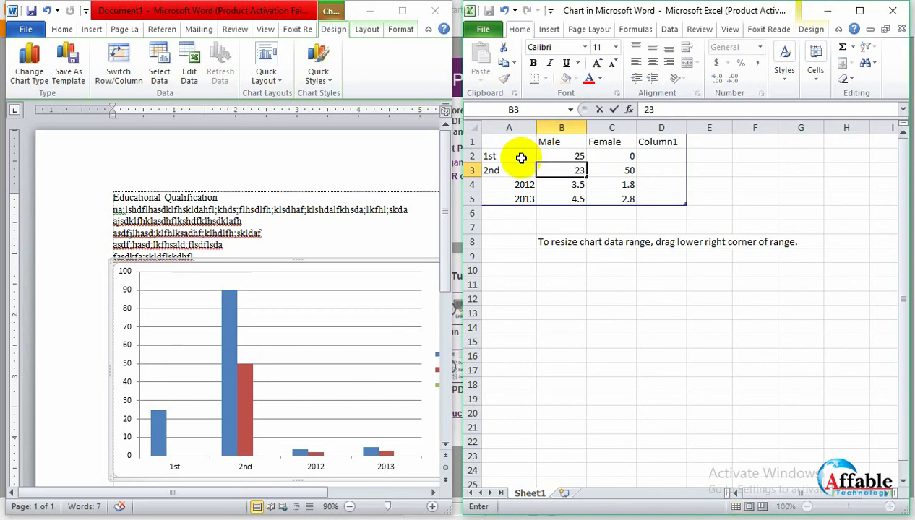
{"action": "key", "text": "Tab"}
{"action": "type", "text": "2"}
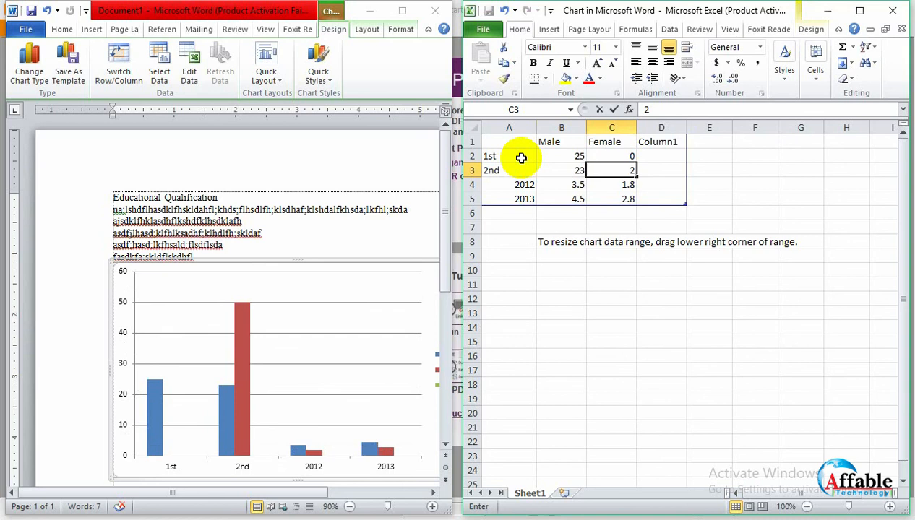
{"action": "key", "text": "Return"}
- Rename the third category in cell A4 as 3rd and give it 22 for Male and 3 for Female
{"action": "key", "text": "Left"}
{"action": "key", "text": "Left"}
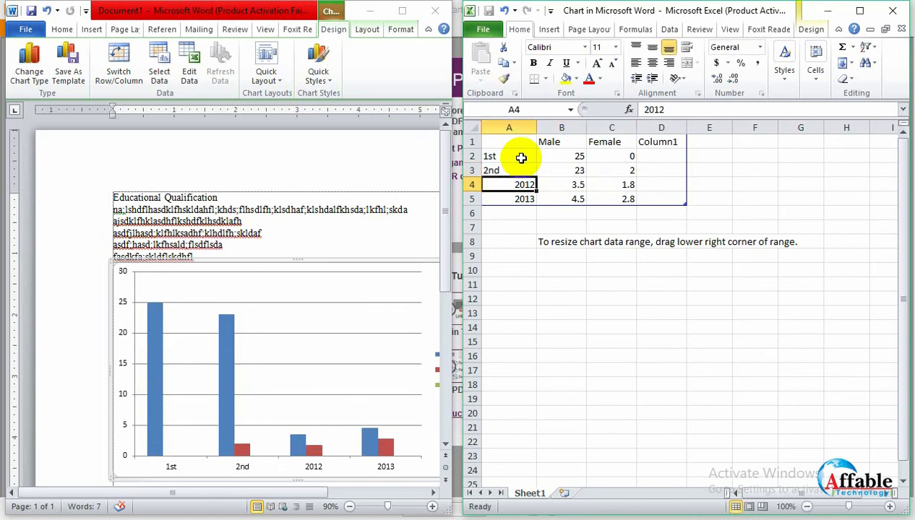
{"action": "type", "text": "3rd"}
{"action": "key", "text": "Tab"}
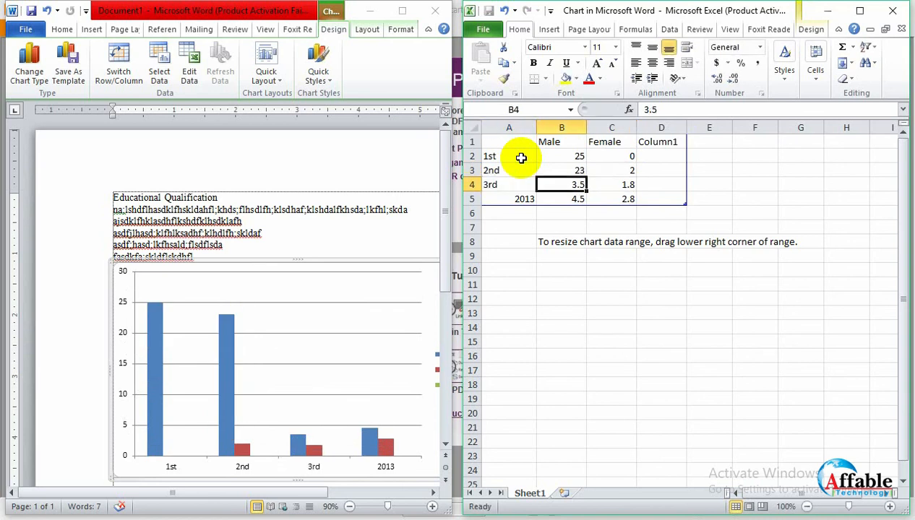
{"action": "type", "text": "2"}
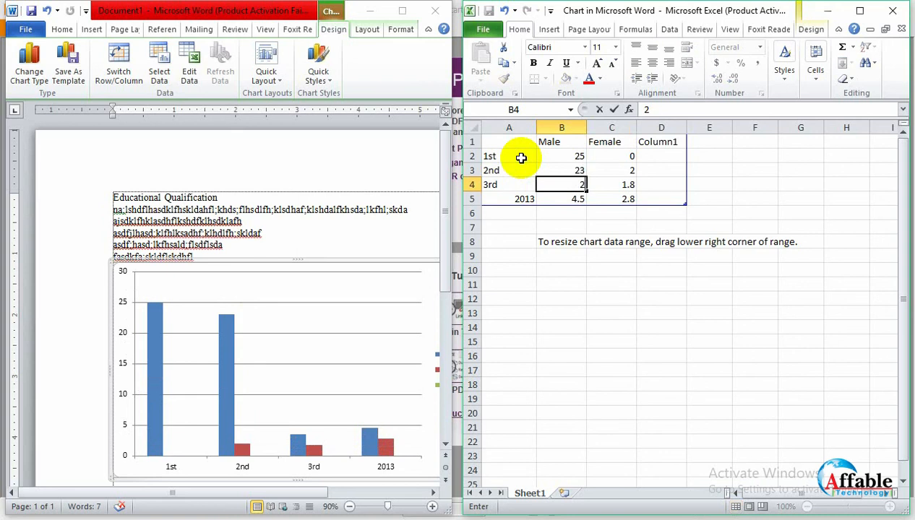
{"action": "type", "text": "2"}
{"action": "key", "text": "Tab"}
{"action": "type", "text": "3"}
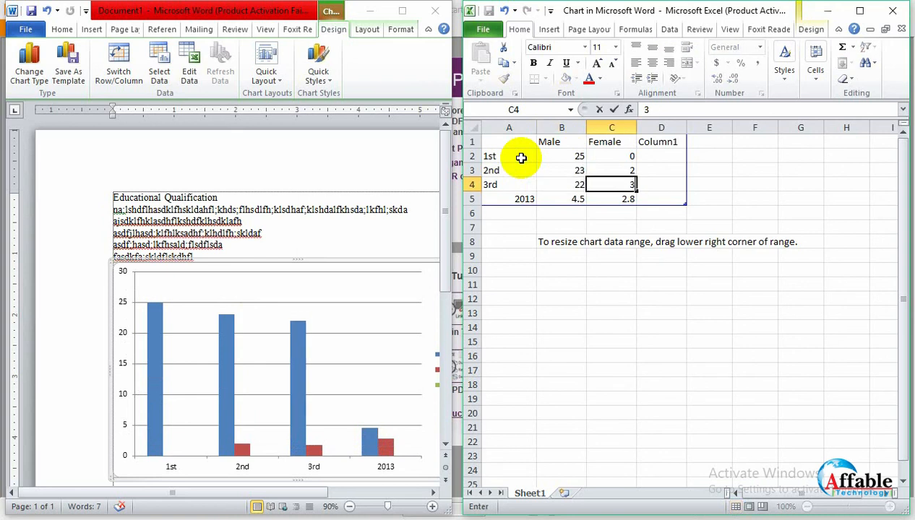
- Clear the fourth category's name and its Male and Female values in cells A5 to C5
{"action": "left_click", "coordinate": [526, 201]}
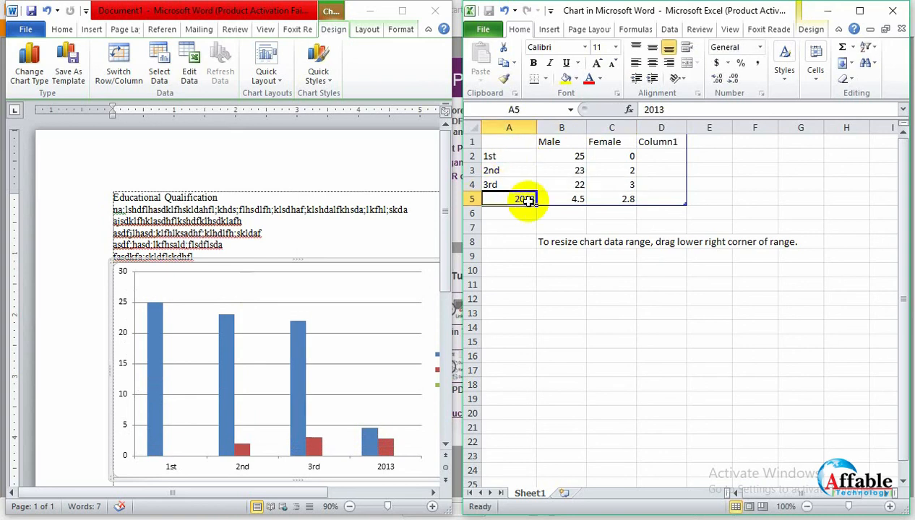
{"action": "key", "text": "BackSpace"}
{"action": "left_click", "coordinate": [574, 199]}
{"action": "key", "text": "BackSpace"}
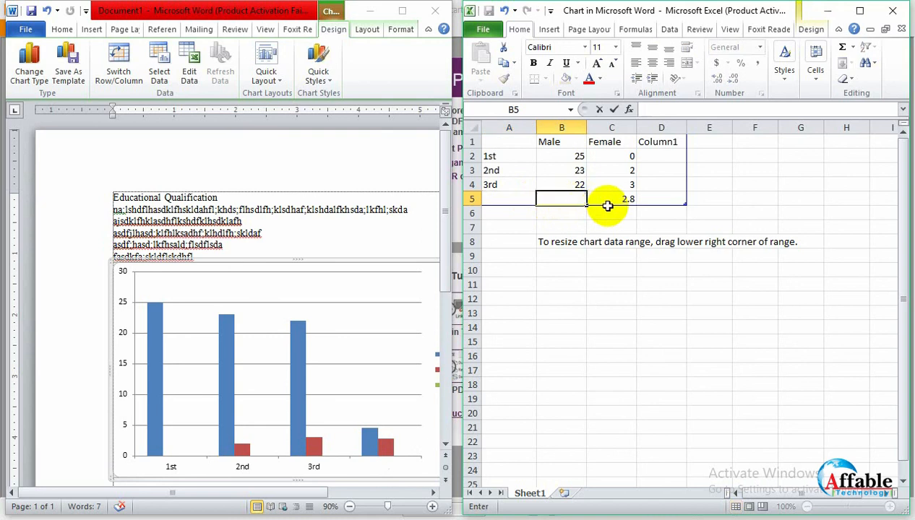
{"action": "left_click", "coordinate": [611, 201]}
{"action": "key", "text": "BackSpace"}
- Try to clear the third series' header in cell D1
{"action": "left_click", "coordinate": [675, 140]}
{"action": "key", "text": "BackSpace"}
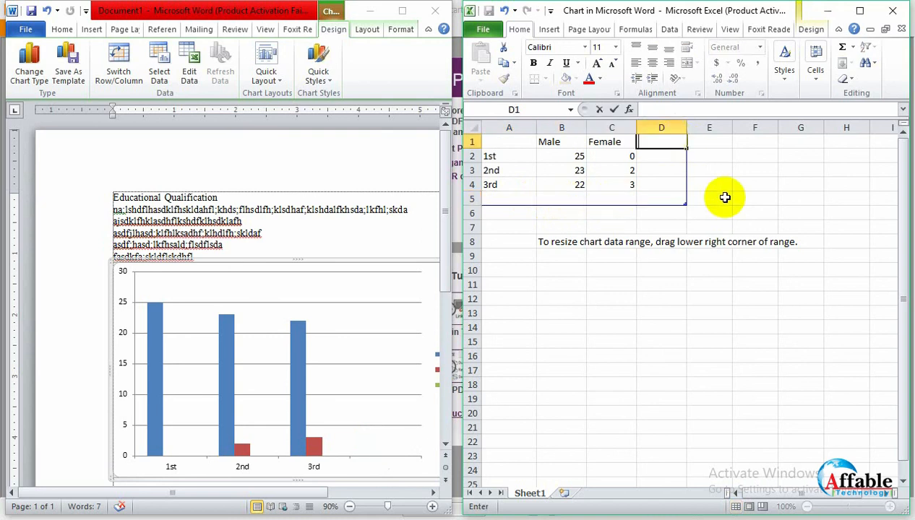
{"action": "left_click", "coordinate": [725, 197]}
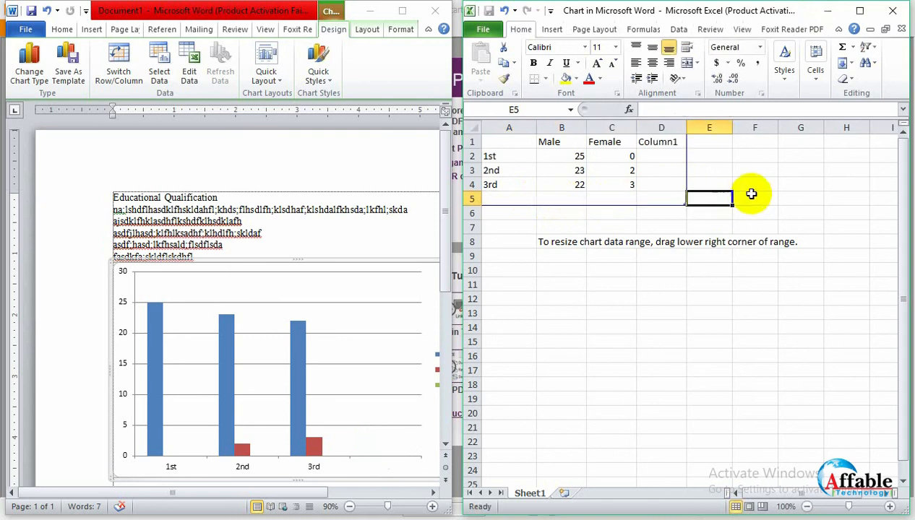
- Close the chart's data sheet and deselect the chart in the Word document
{"action": "left_click", "coordinate": [893, 11]}
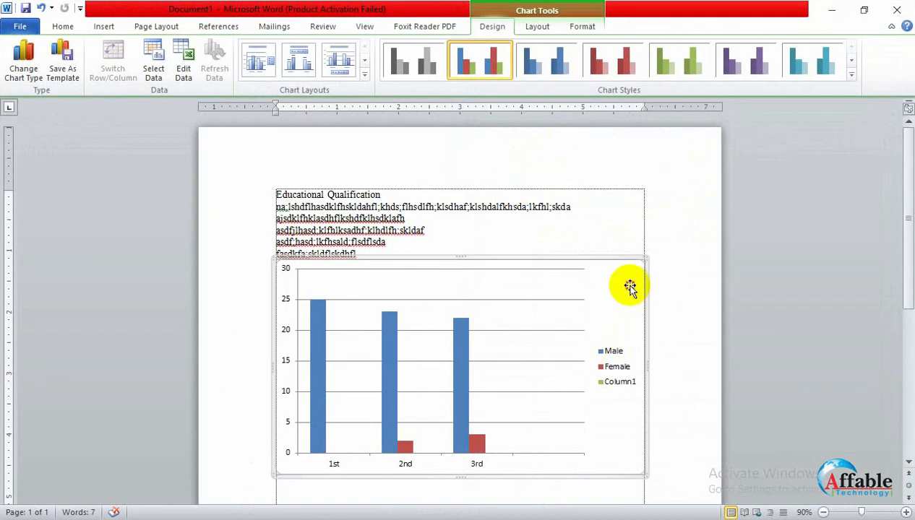
{"action": "left_click", "coordinate": [612, 242]}
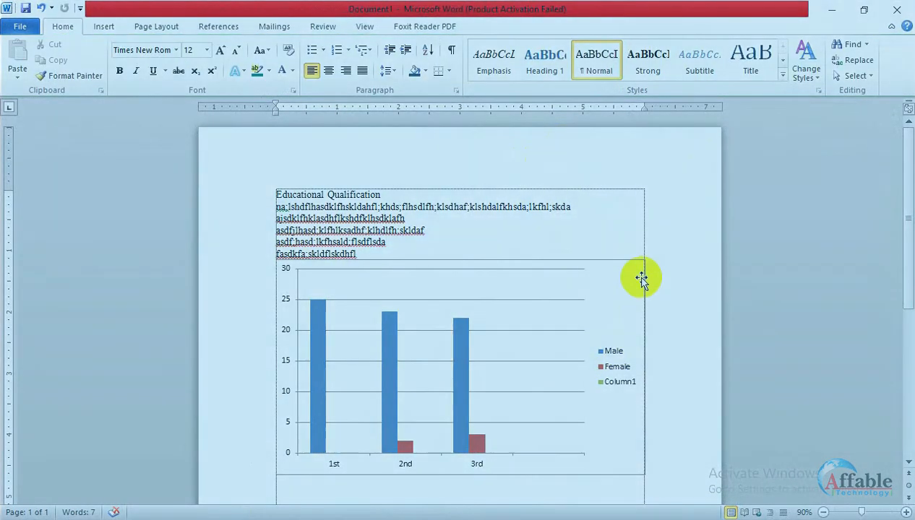